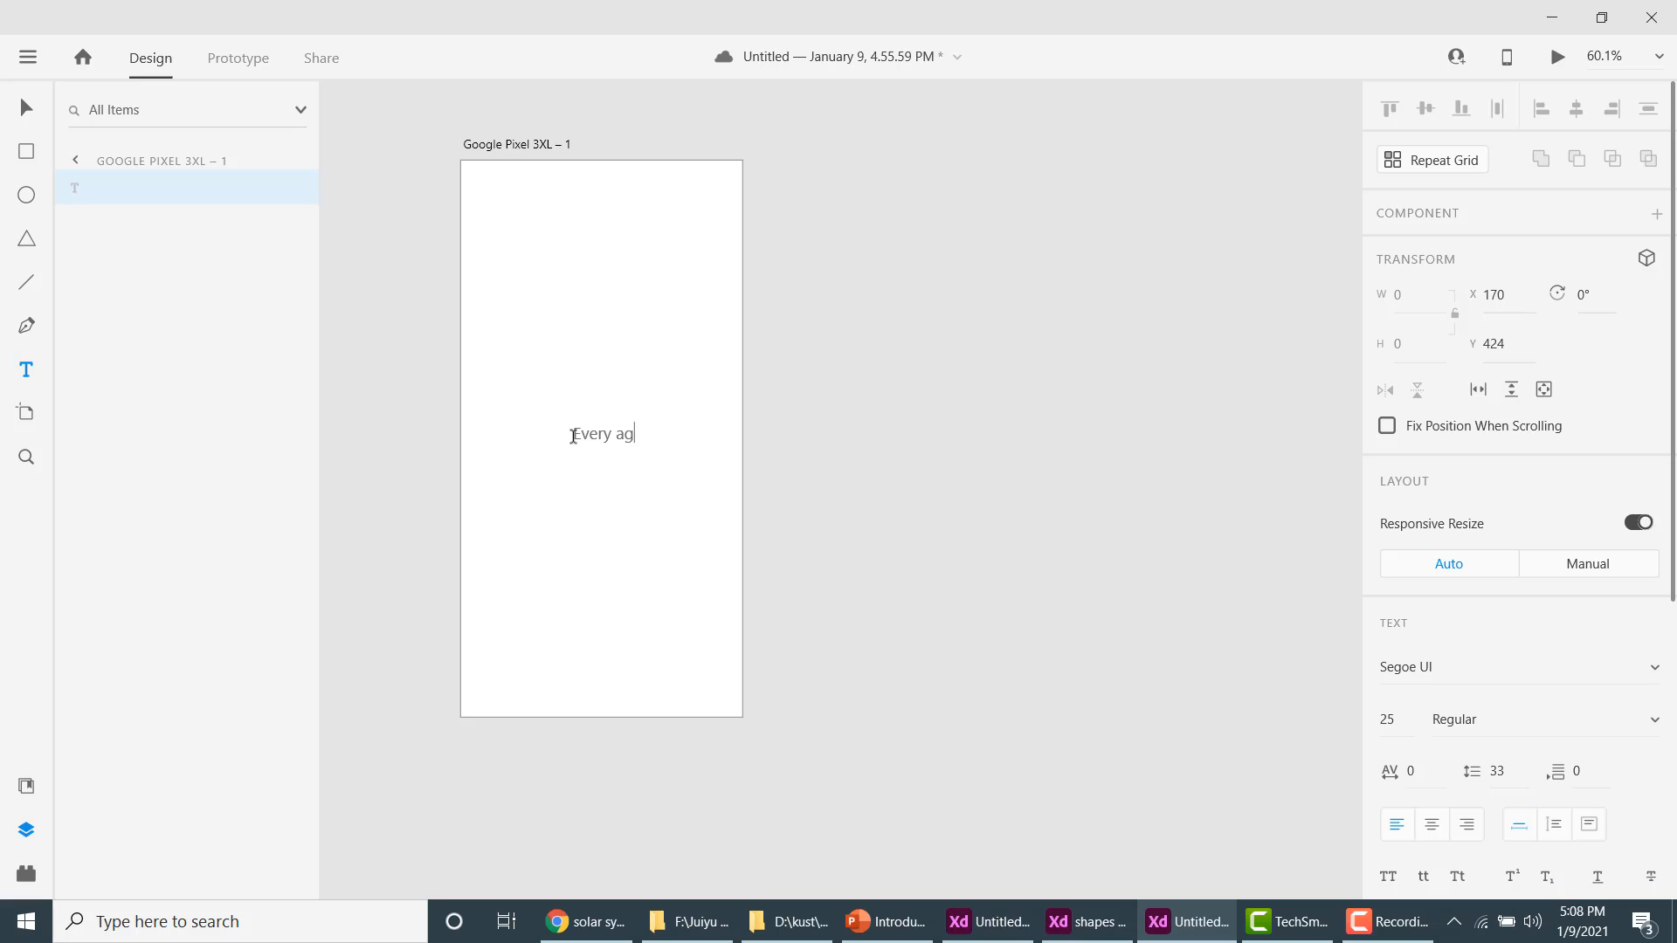
# Complete the text as "Every age has a language of its own" and move it inside the artboard at about X 17, Y 538.
pyautogui.write('a language of its own')
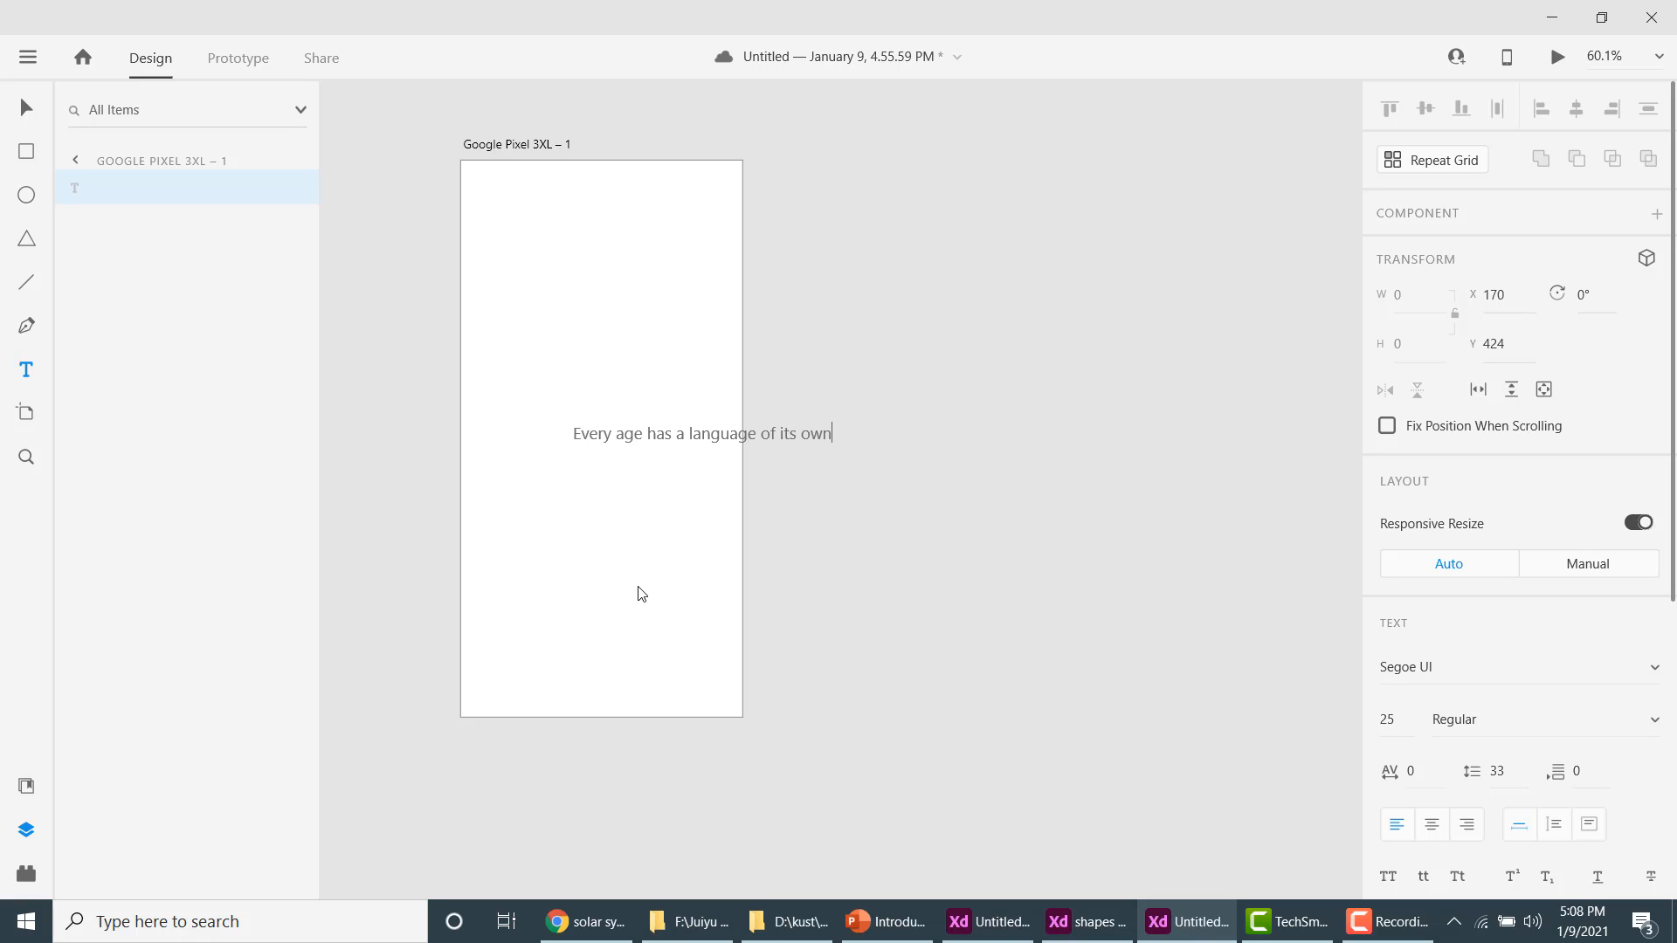
pyautogui.press('Escape')
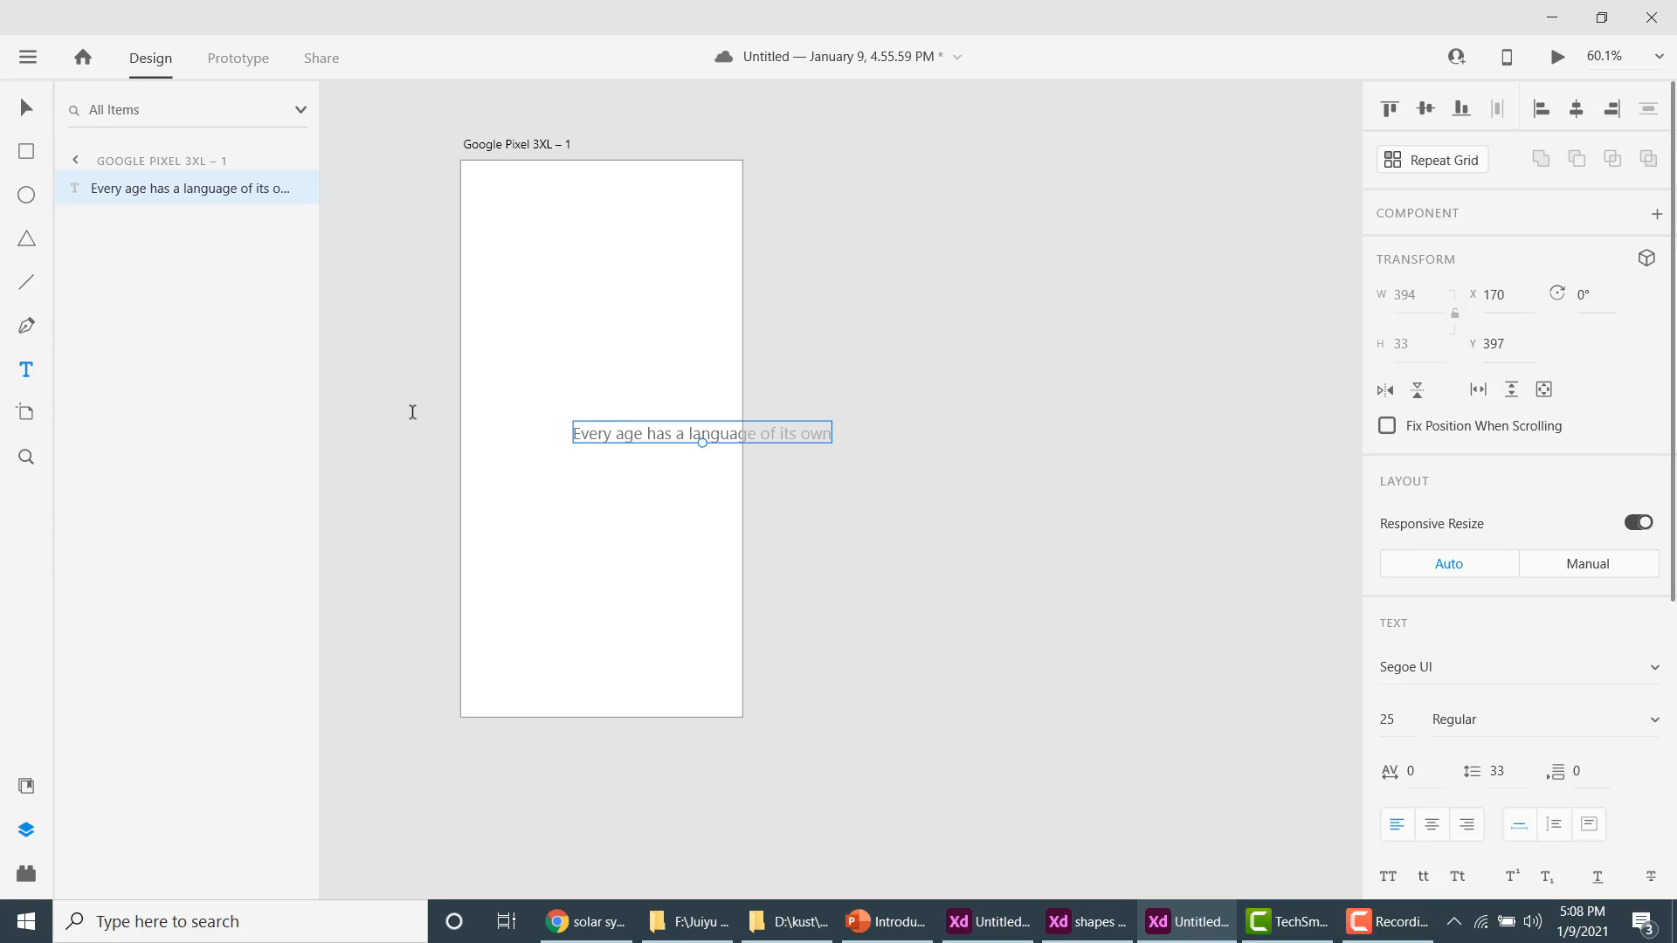
pyautogui.click(25, 111)
pyautogui.moveTo(629, 430); pyautogui.dragTo(525, 525)
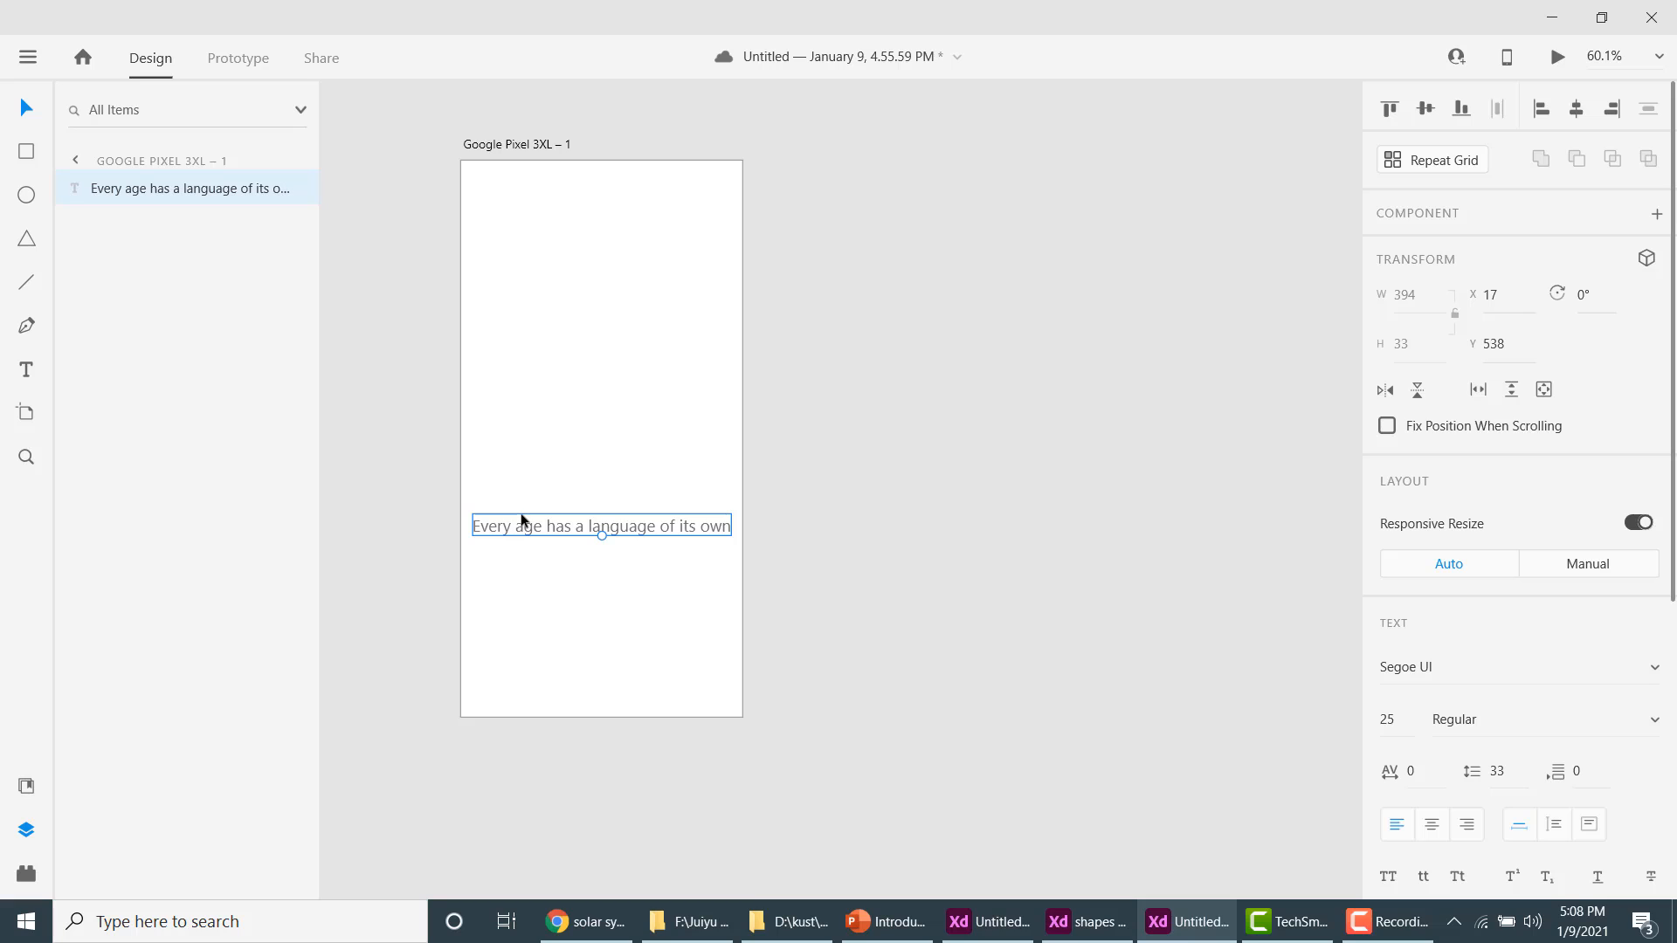
# Duplicate the text line twice and place the copies below it at about Y 629 and Y 711.
pyautogui.hotkey('ctrl', 'd')
pyautogui.moveTo(534, 521); pyautogui.dragTo(560, 587)
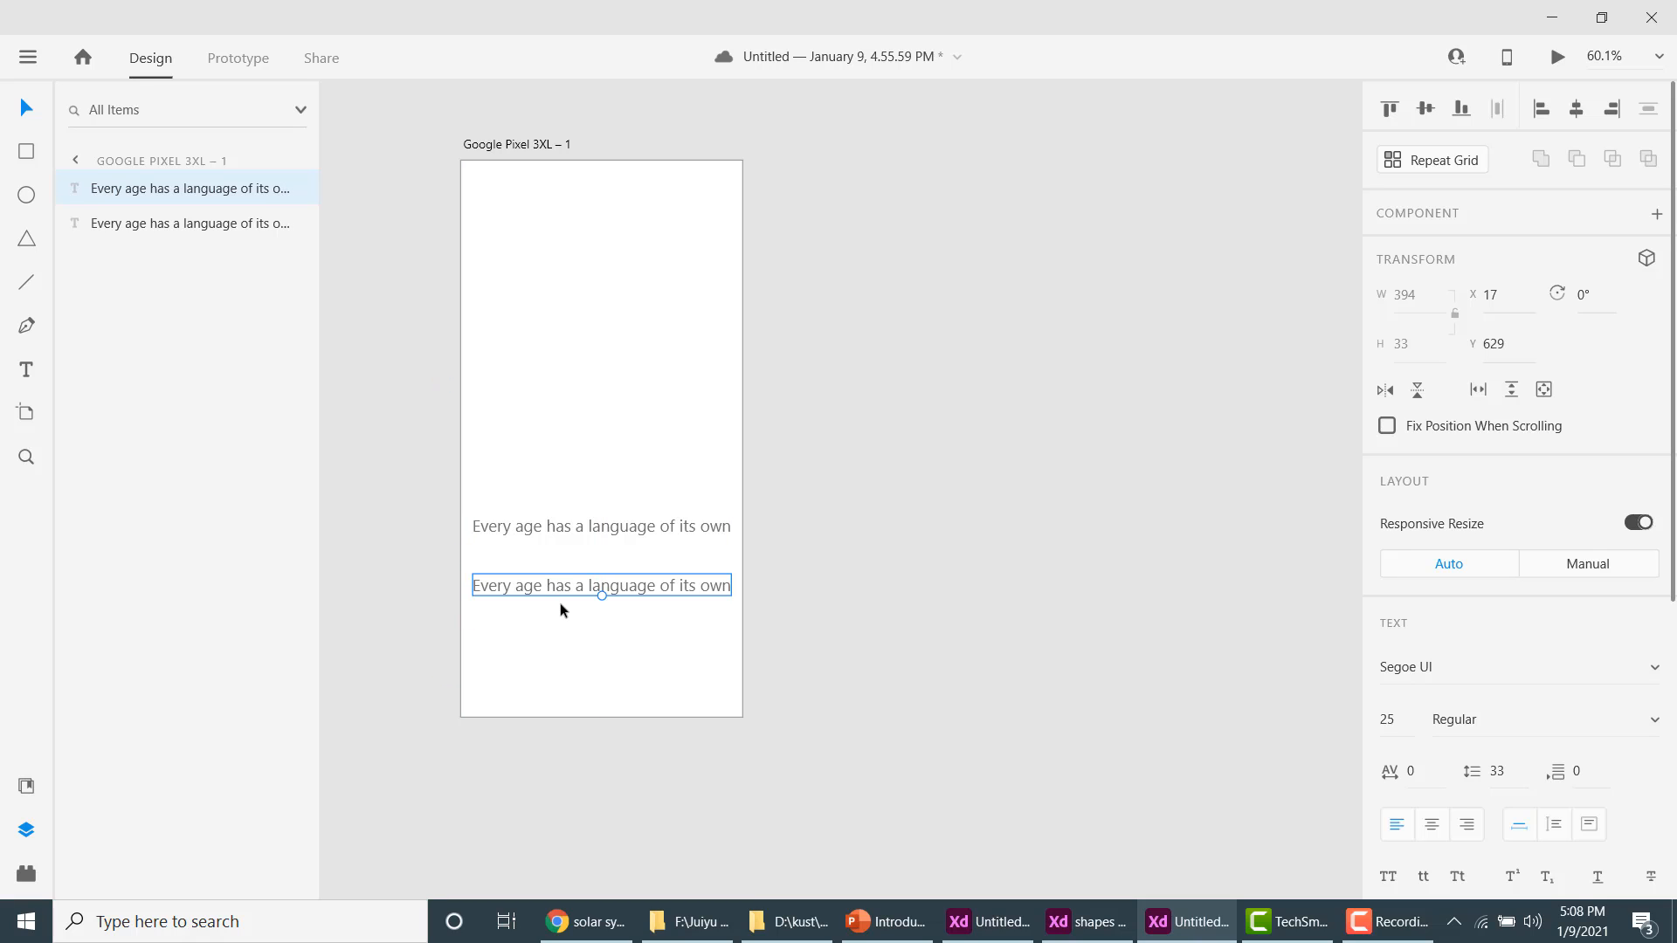
pyautogui.hotkey('ctrl', 'd')
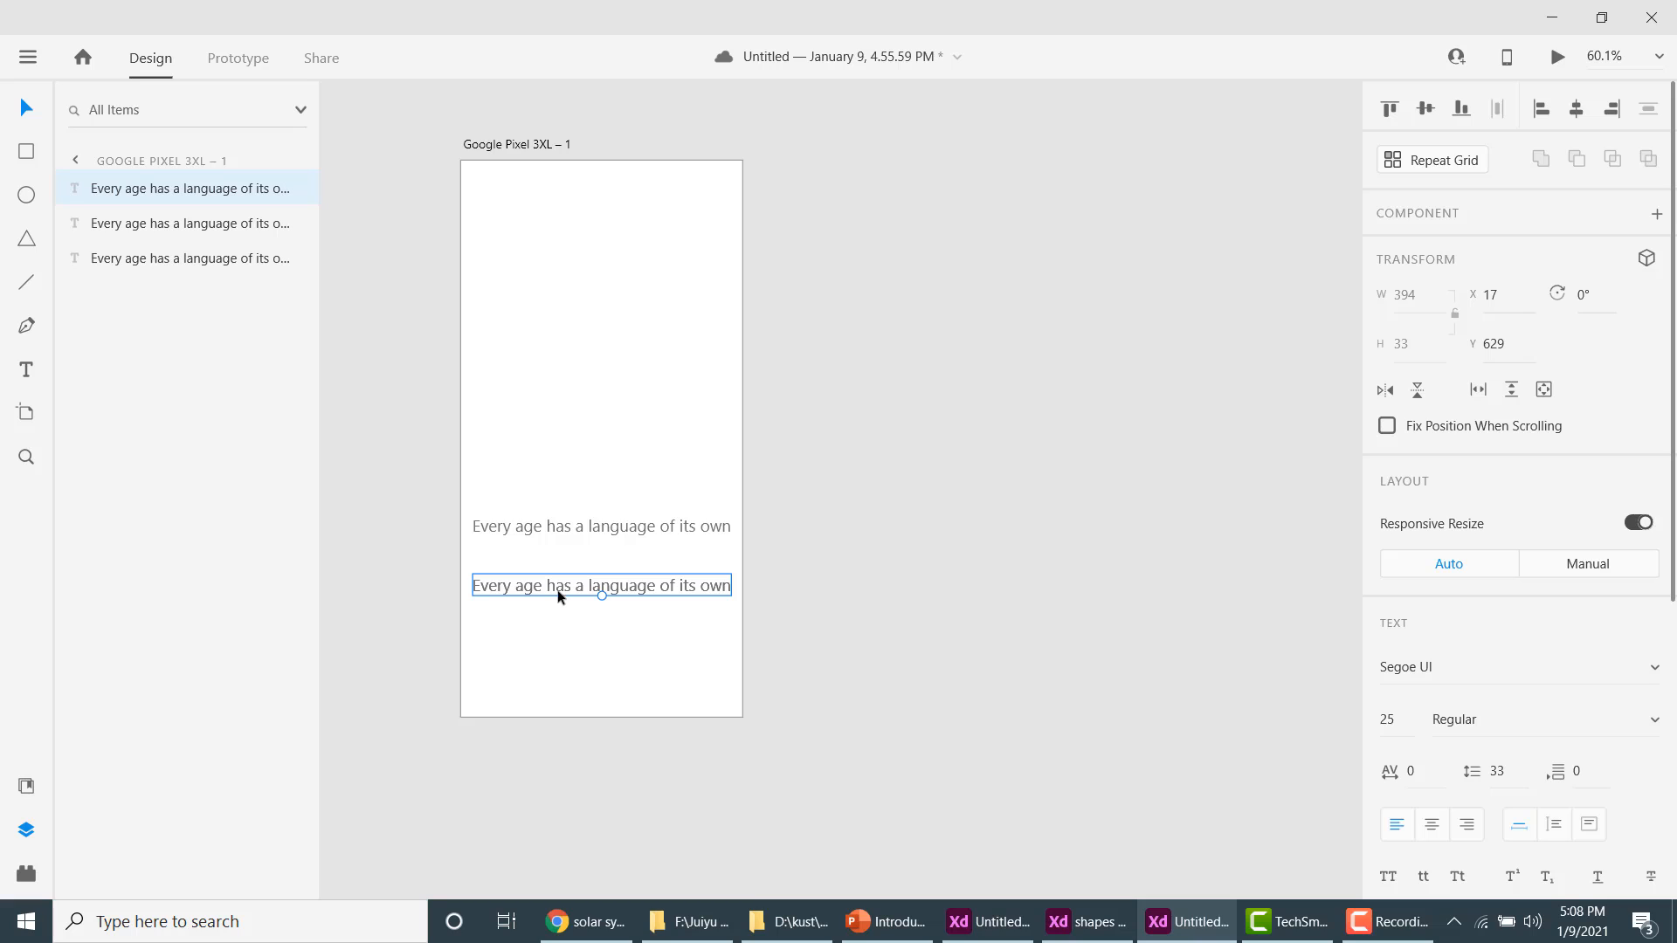
pyautogui.moveTo(560, 590); pyautogui.dragTo(553, 643)
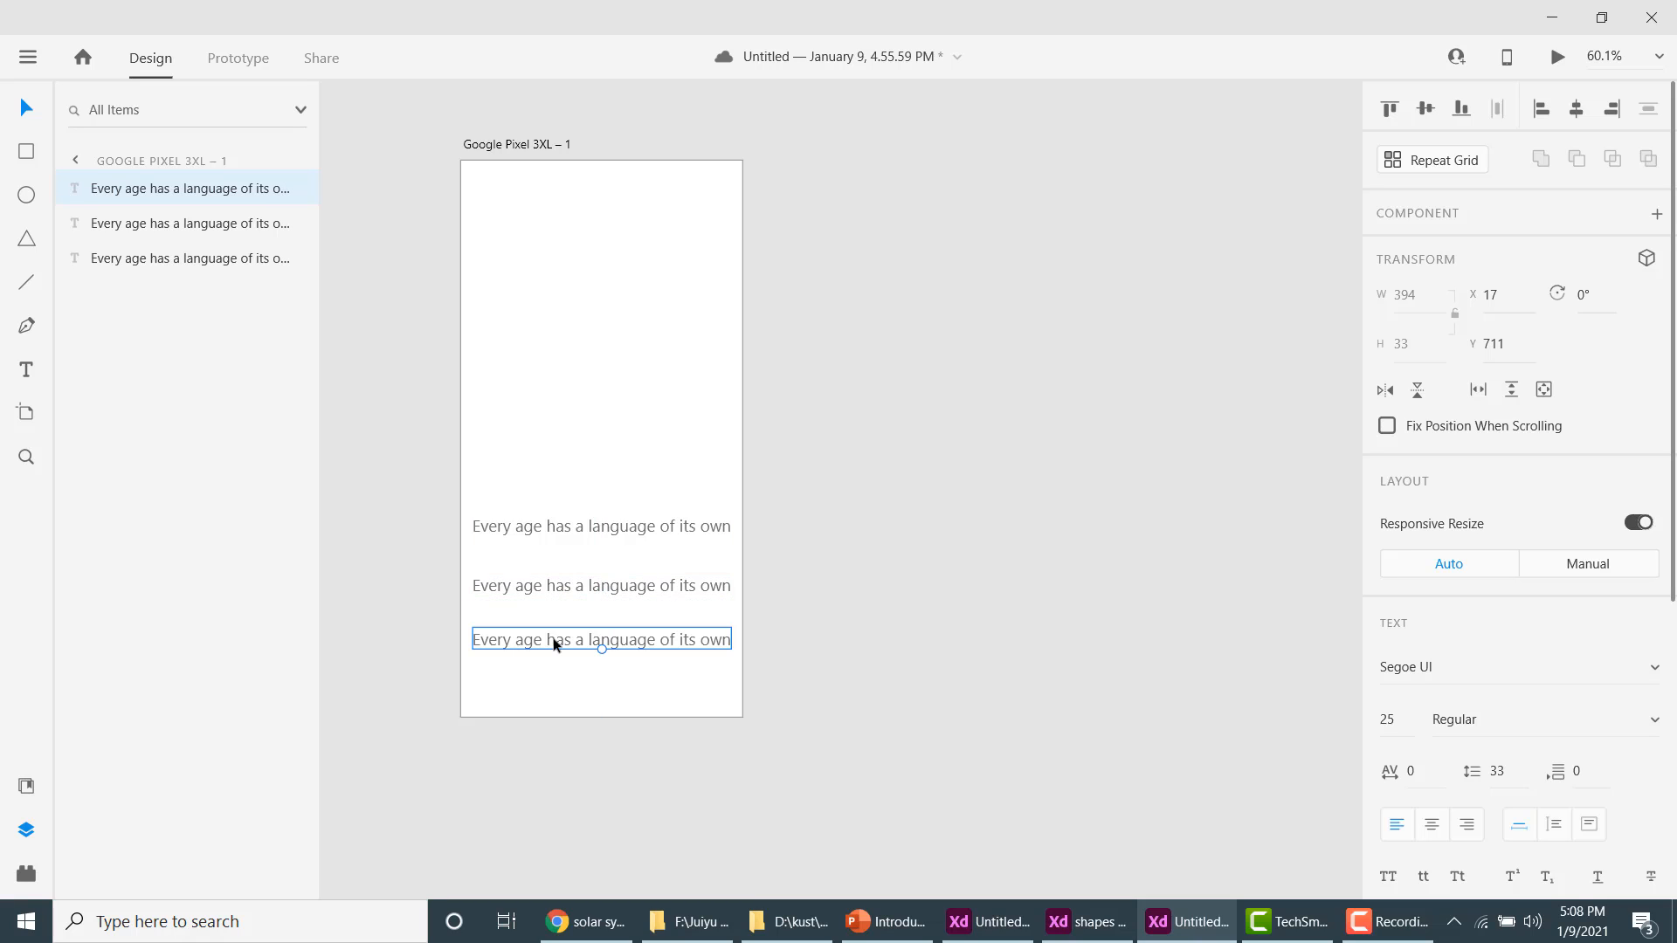
# Move the original text line near the top of the artboard to about Y 128 and enlarge it to size 32.
pyautogui.moveTo(585, 587); pyautogui.dragTo(590, 257)
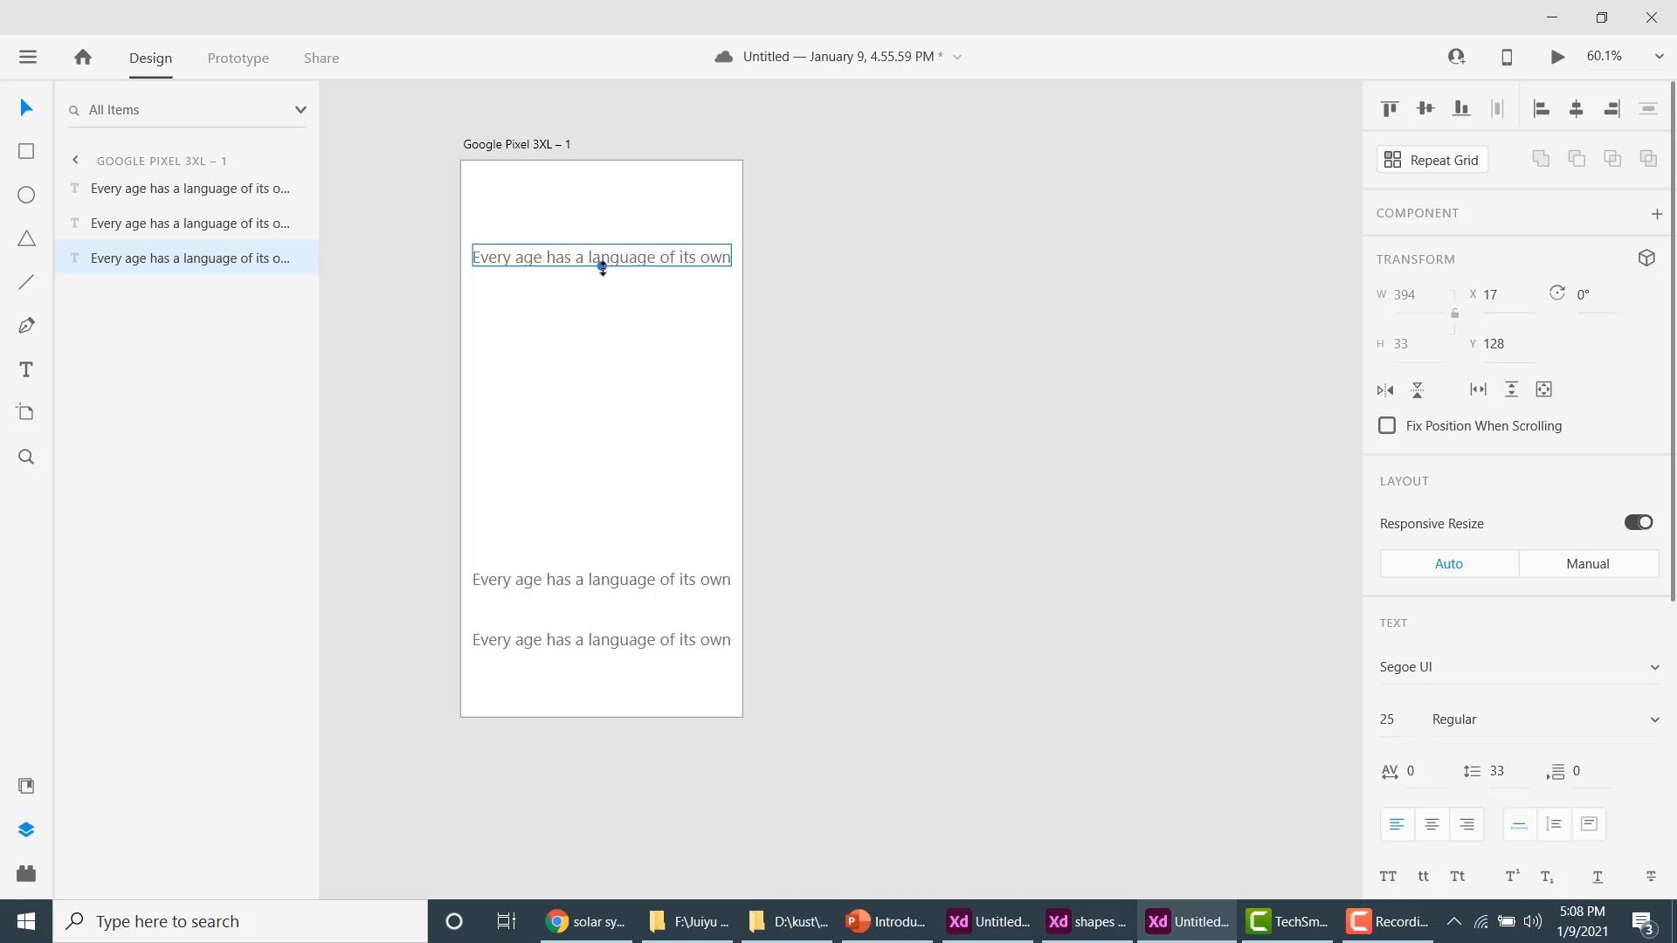
pyautogui.moveTo(603, 268)
pyautogui.mouseDown()
pyautogui.moveTo(599, 374)
pyautogui.moveTo(651, 259)
pyautogui.moveTo(634, 276)
pyautogui.mouseUp()
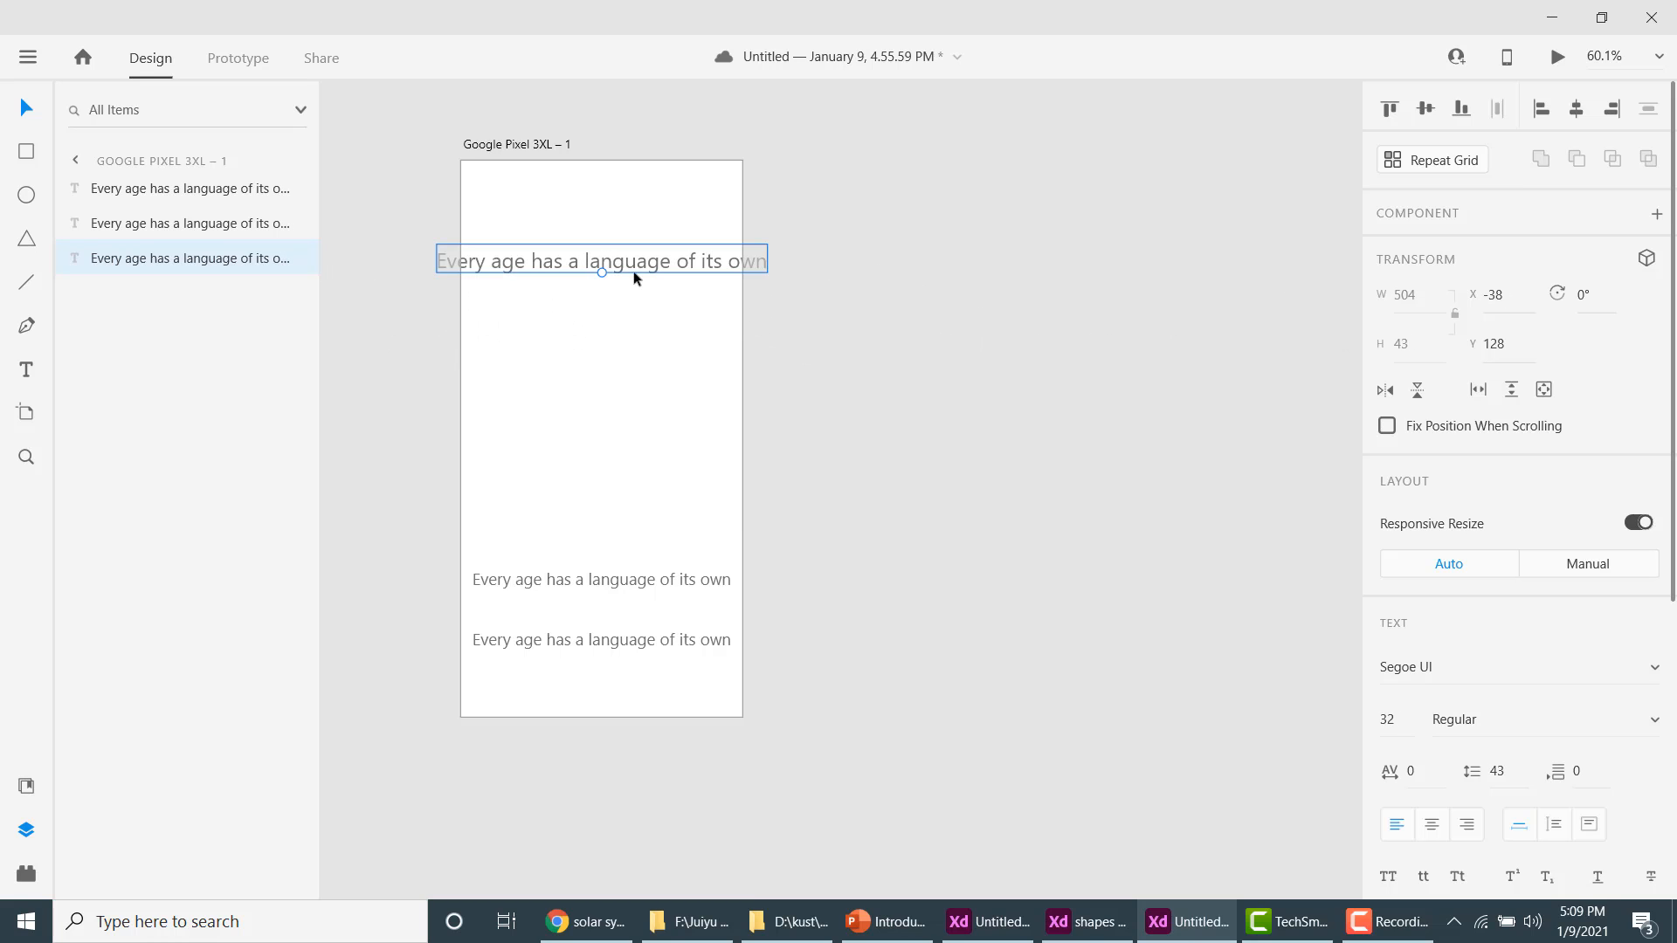
# Break the enlarged text into two lines after "Every age has a" and fit it inside the artboard at about X 43, size 41.
pyautogui.doubleClick(585, 266)
pyautogui.click(584, 262)
pyautogui.press('Return')
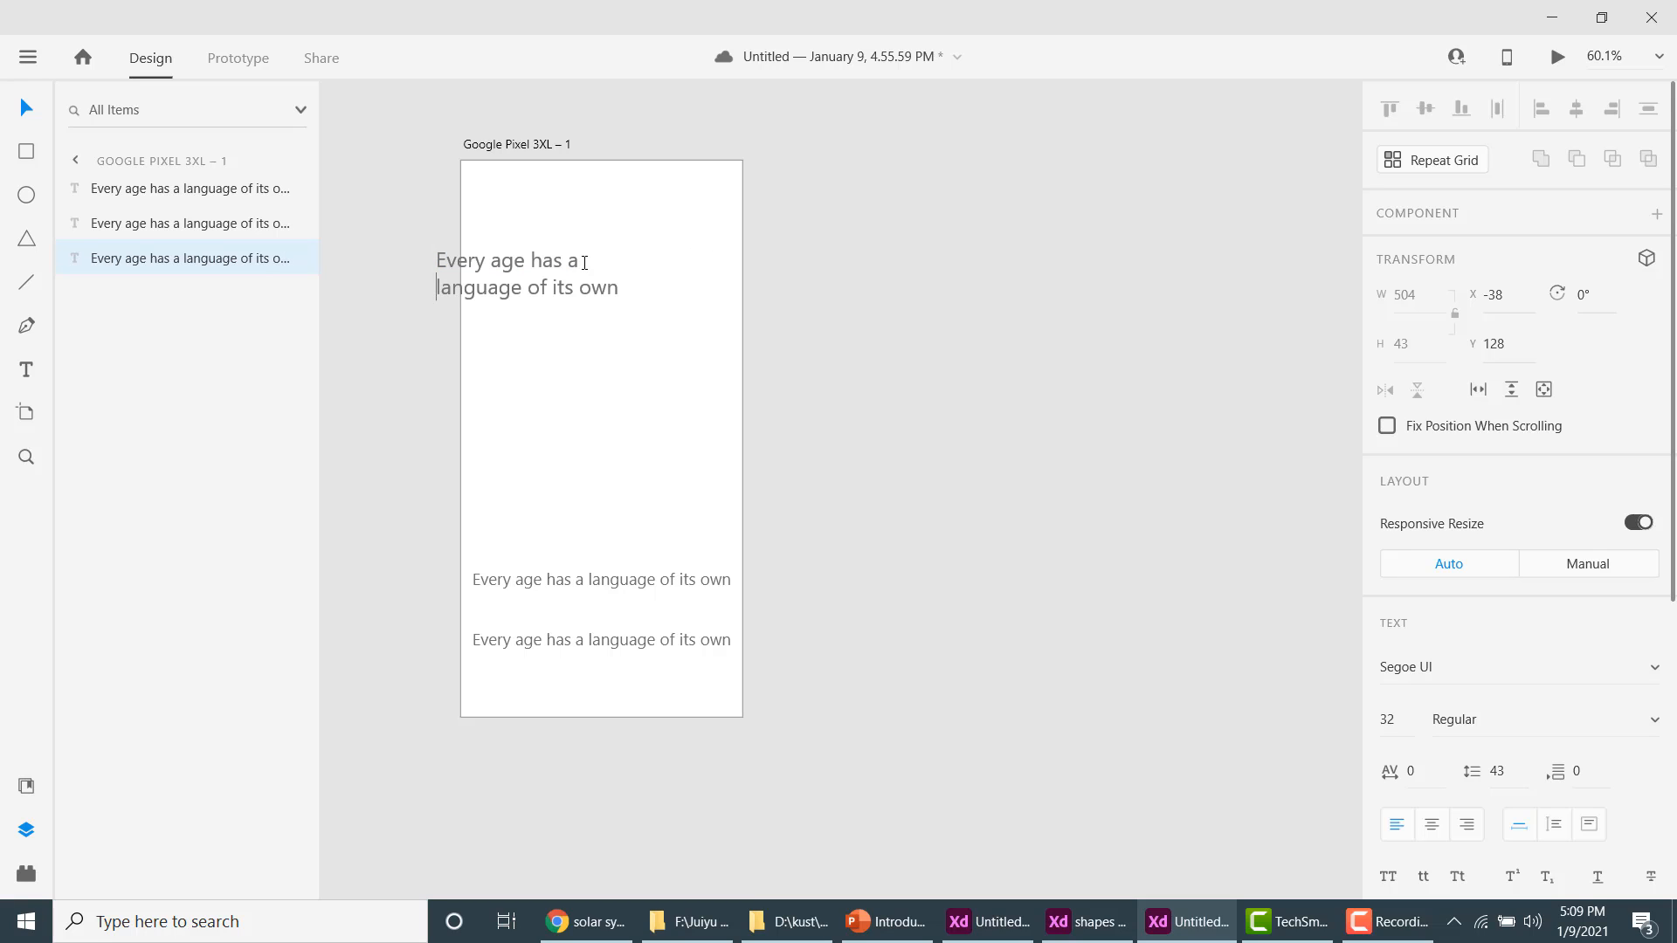
pyautogui.press('Escape')
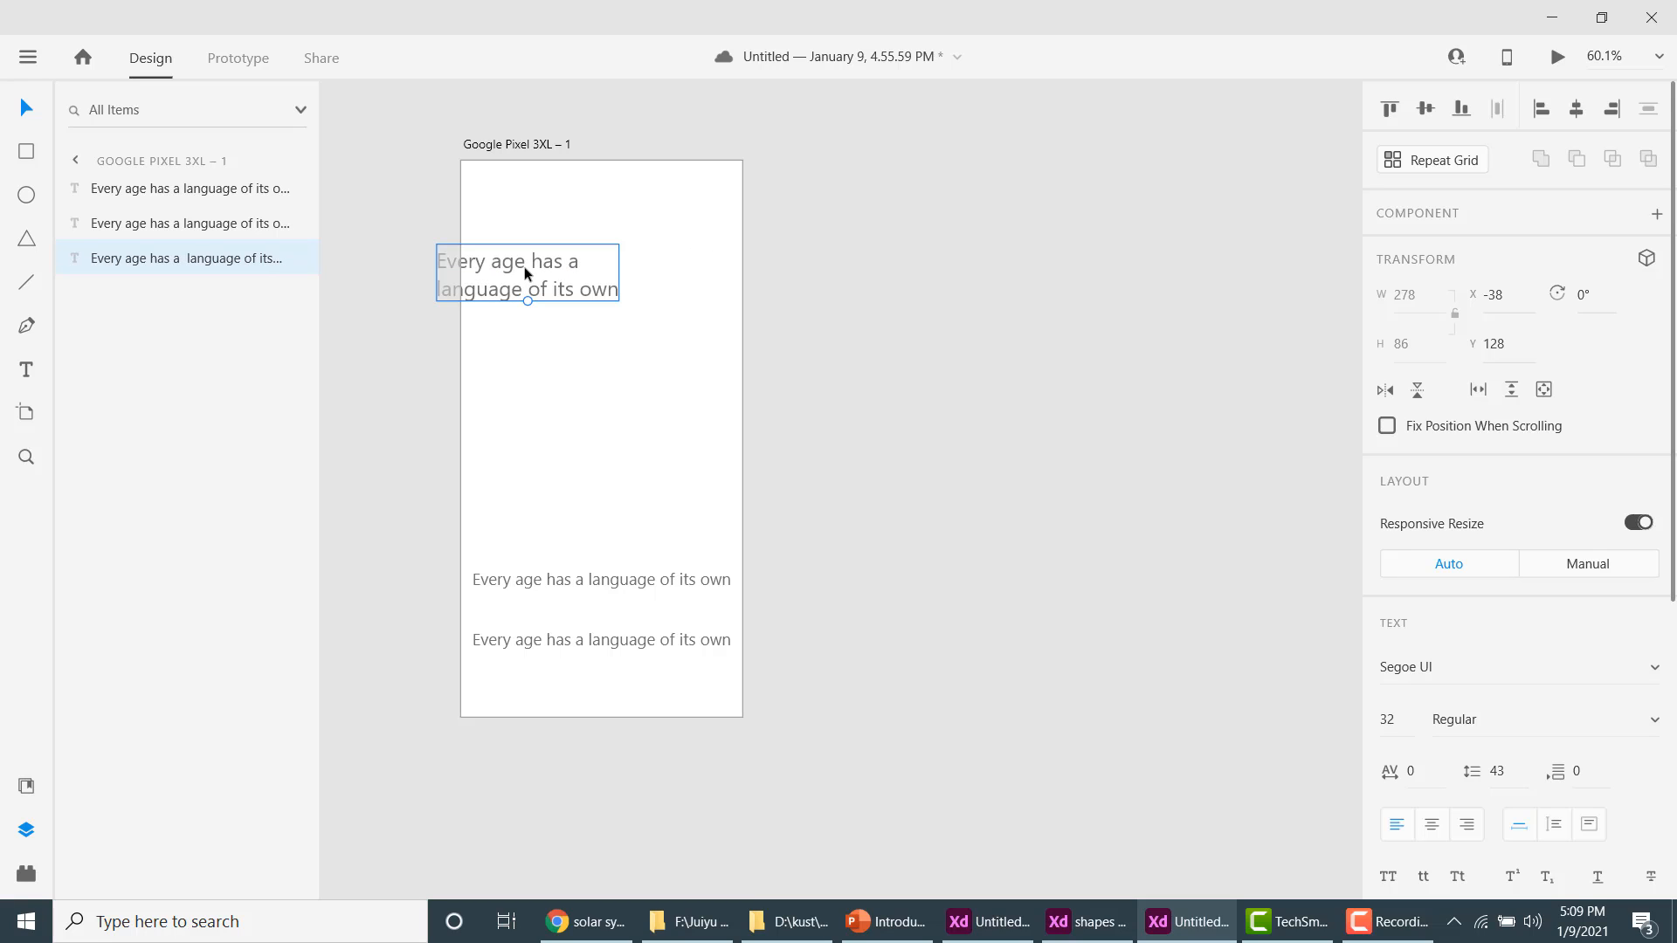
pyautogui.moveTo(524, 266); pyautogui.dragTo(609, 319)
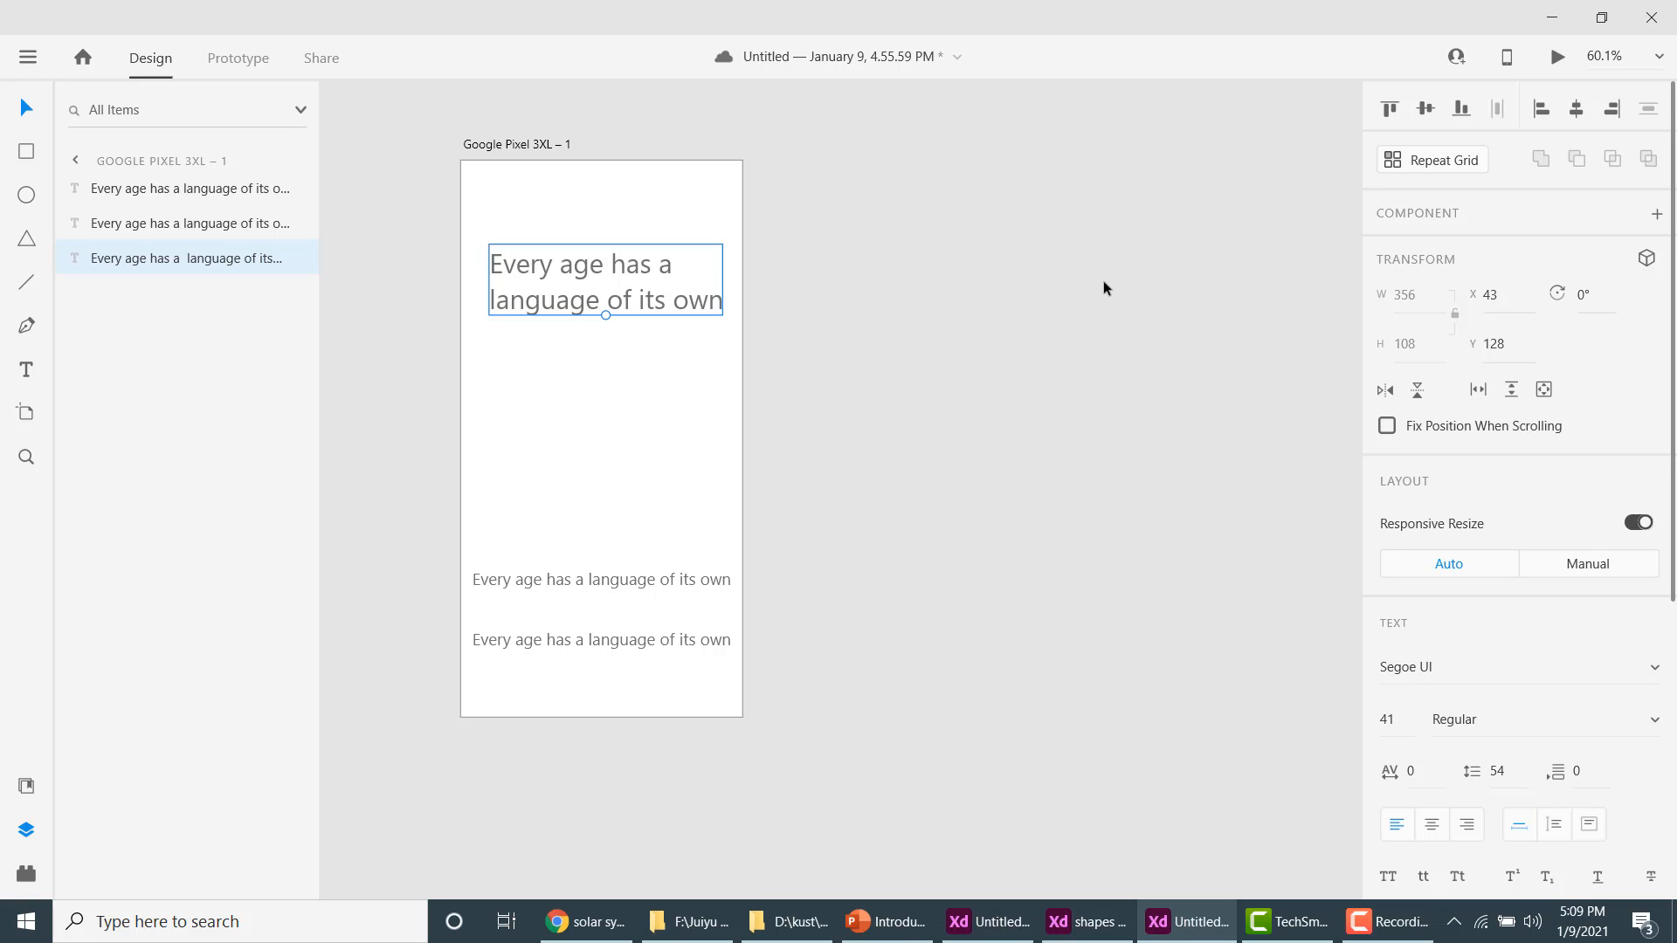
pyautogui.doubleClick(628, 264)
pyautogui.click(627, 264)
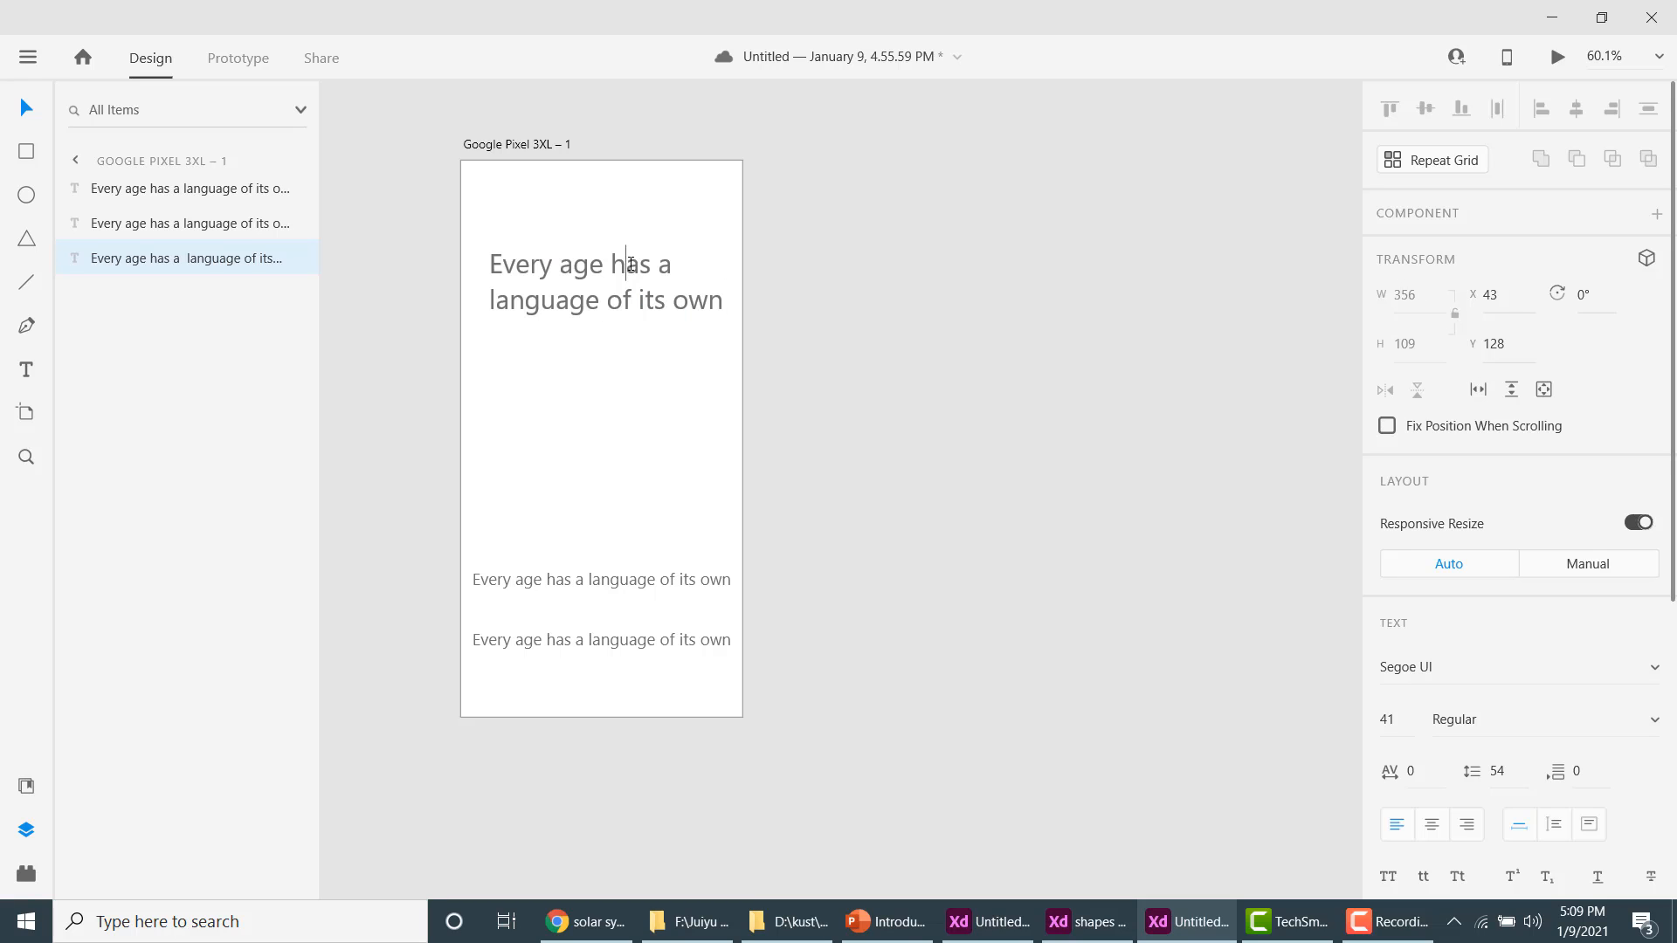
pyautogui.click(617, 265)
pyautogui.click(600, 297)
pyautogui.press('Escape')
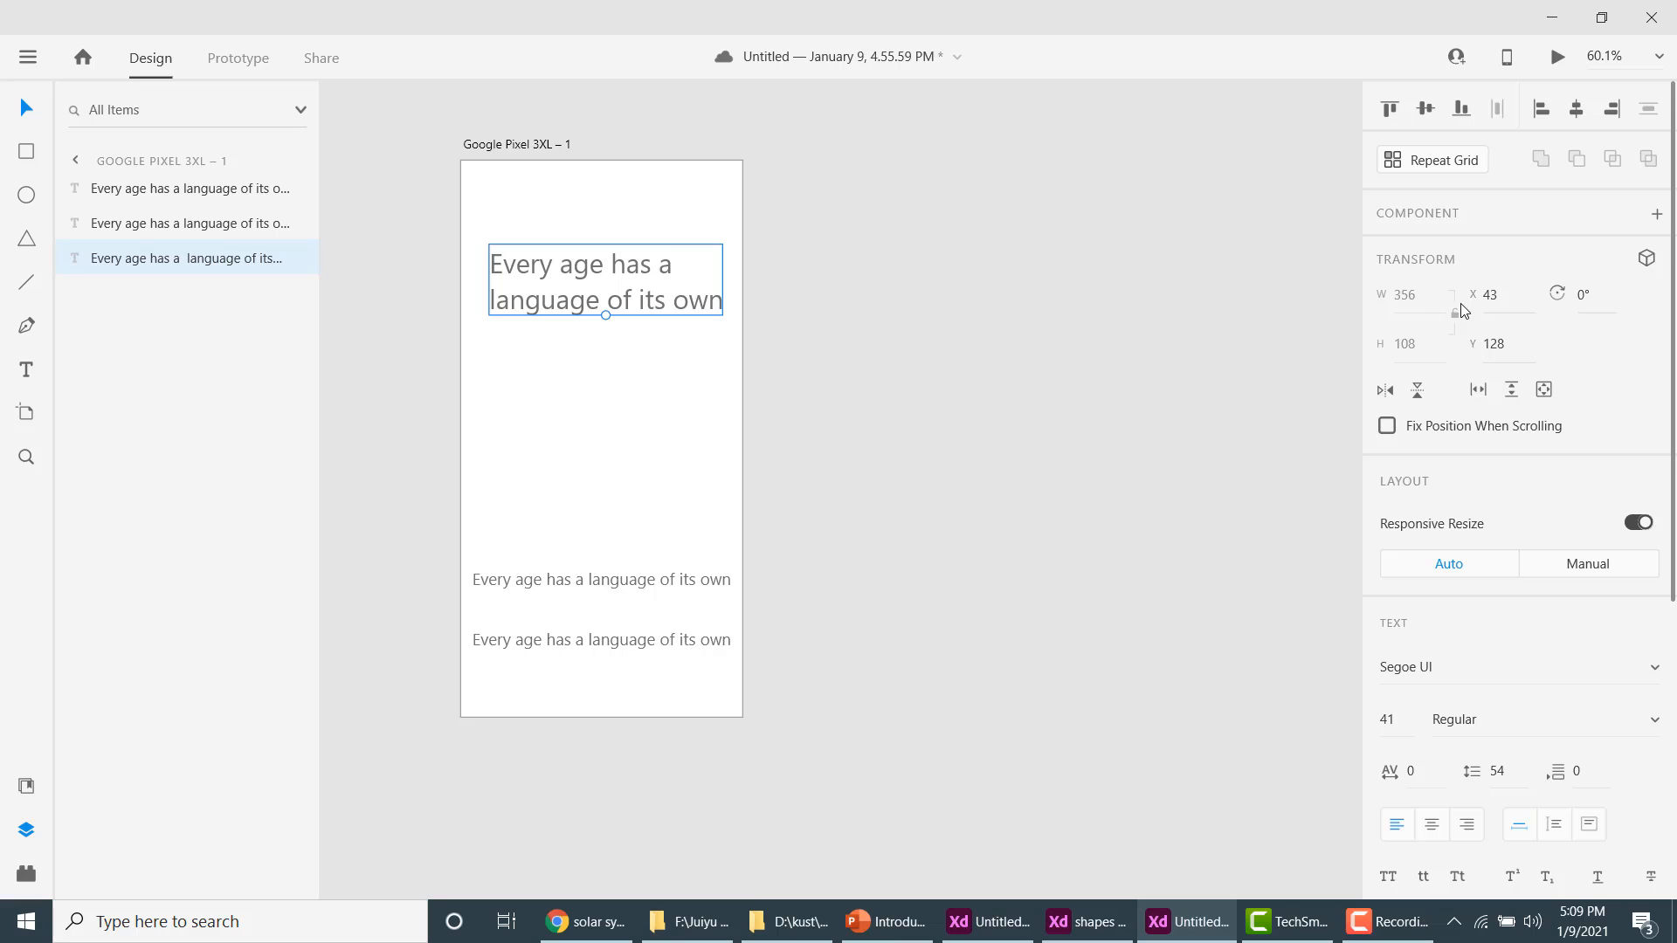
# Try a 45° rotation on the two-line text and reset the rotation to 0°.
pyautogui.click(1581, 294)
pyautogui.write('45')
pyautogui.press('Return')
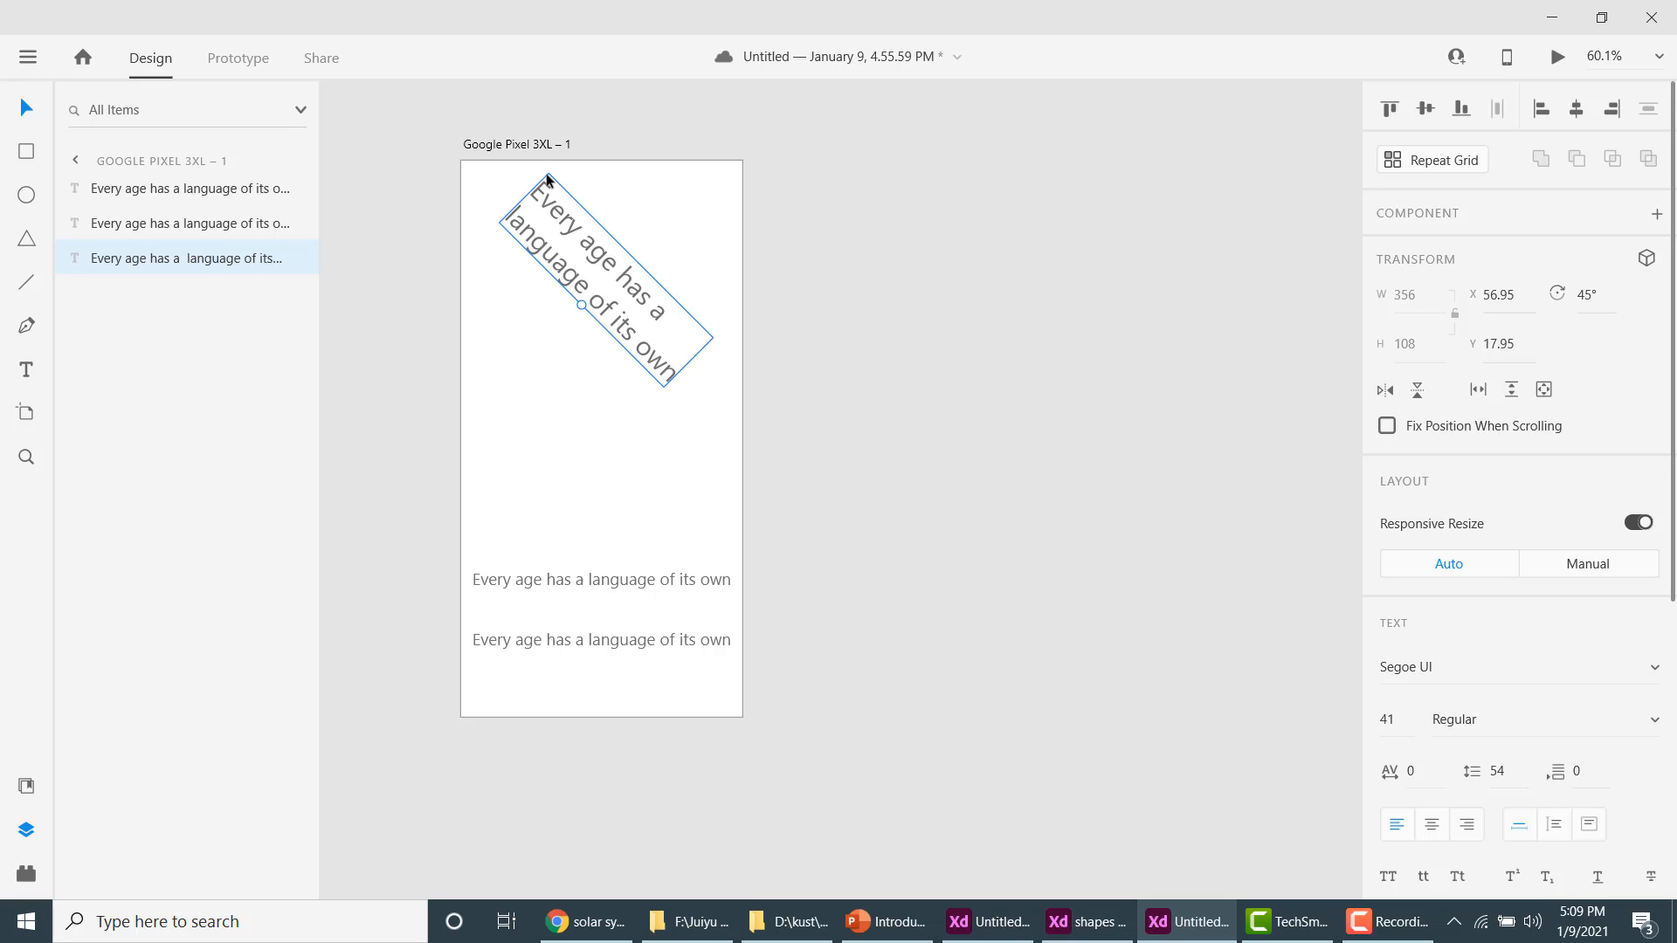
pyautogui.click(1585, 297)
pyautogui.write('0')
pyautogui.press('Return')
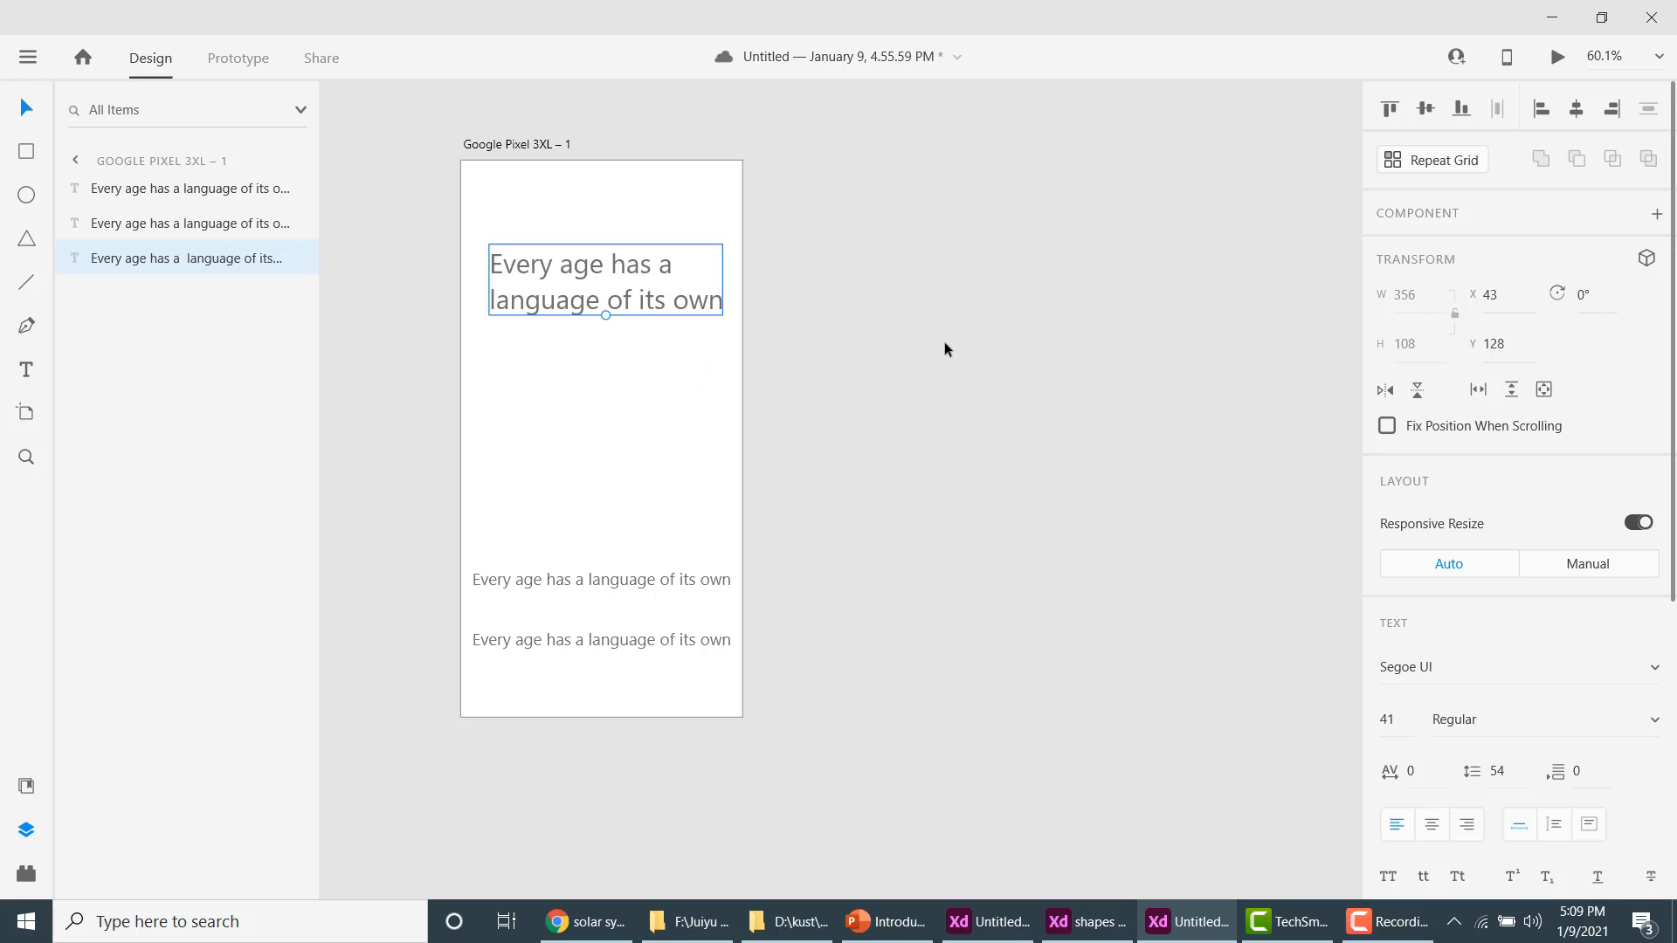
# Try aligning the two-line text horizontally to the left, centre and right, and vertically to the top, middle and bottom of the artboard.
pyautogui.click(1539, 114)
pyautogui.click(1576, 110)
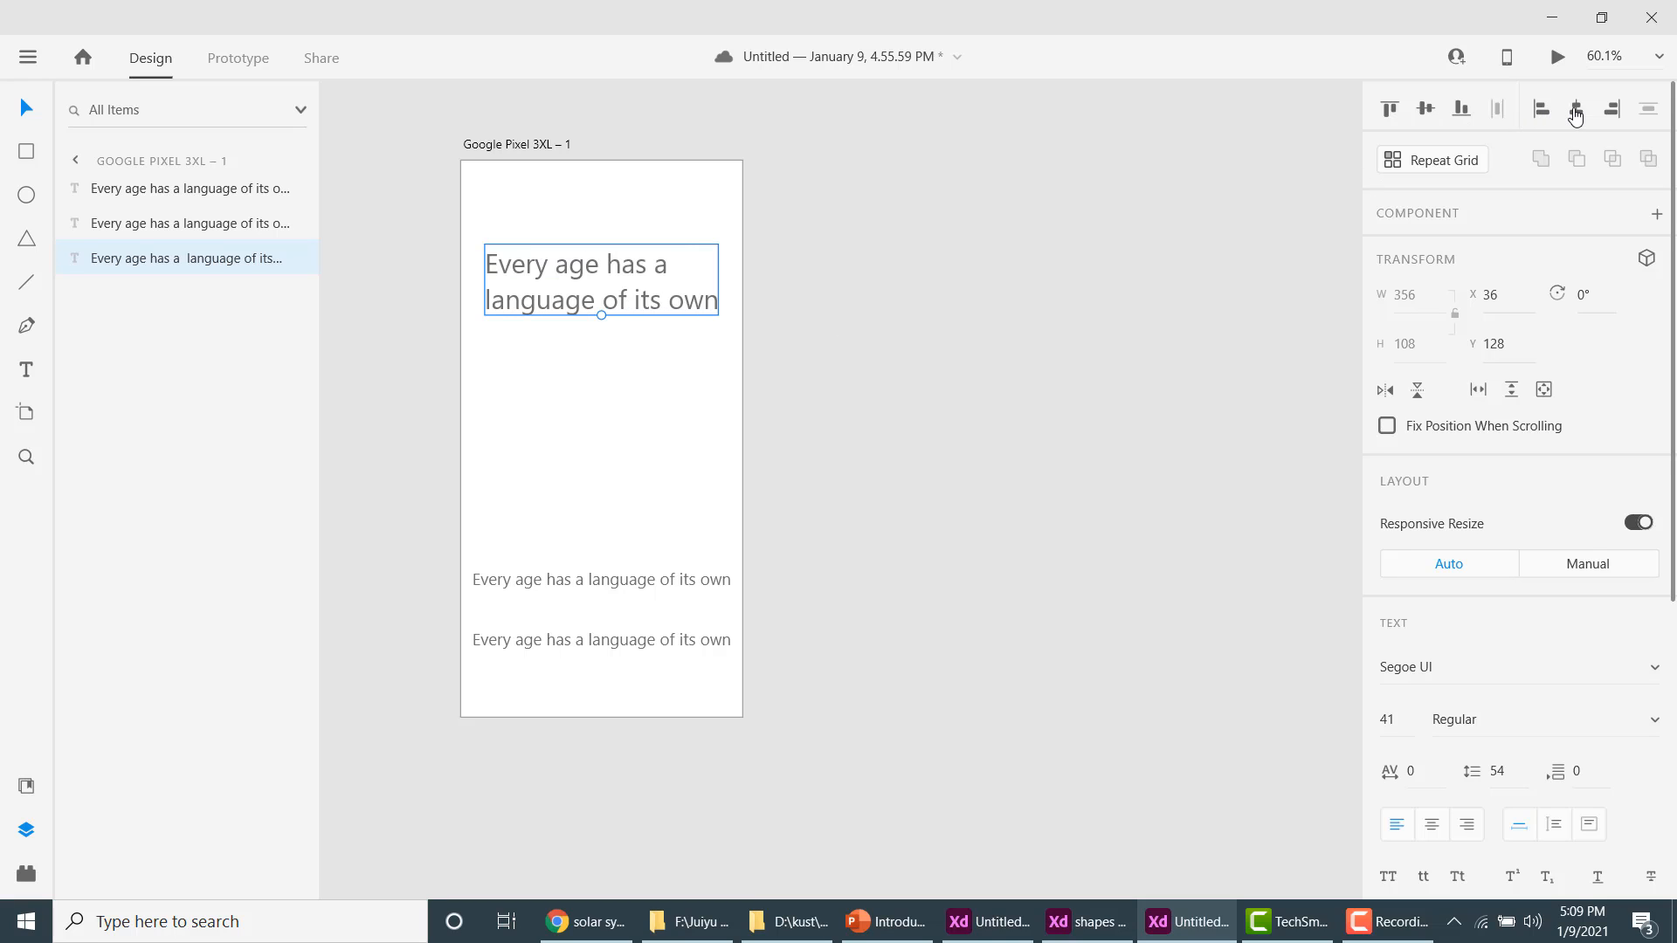
pyautogui.click(1613, 110)
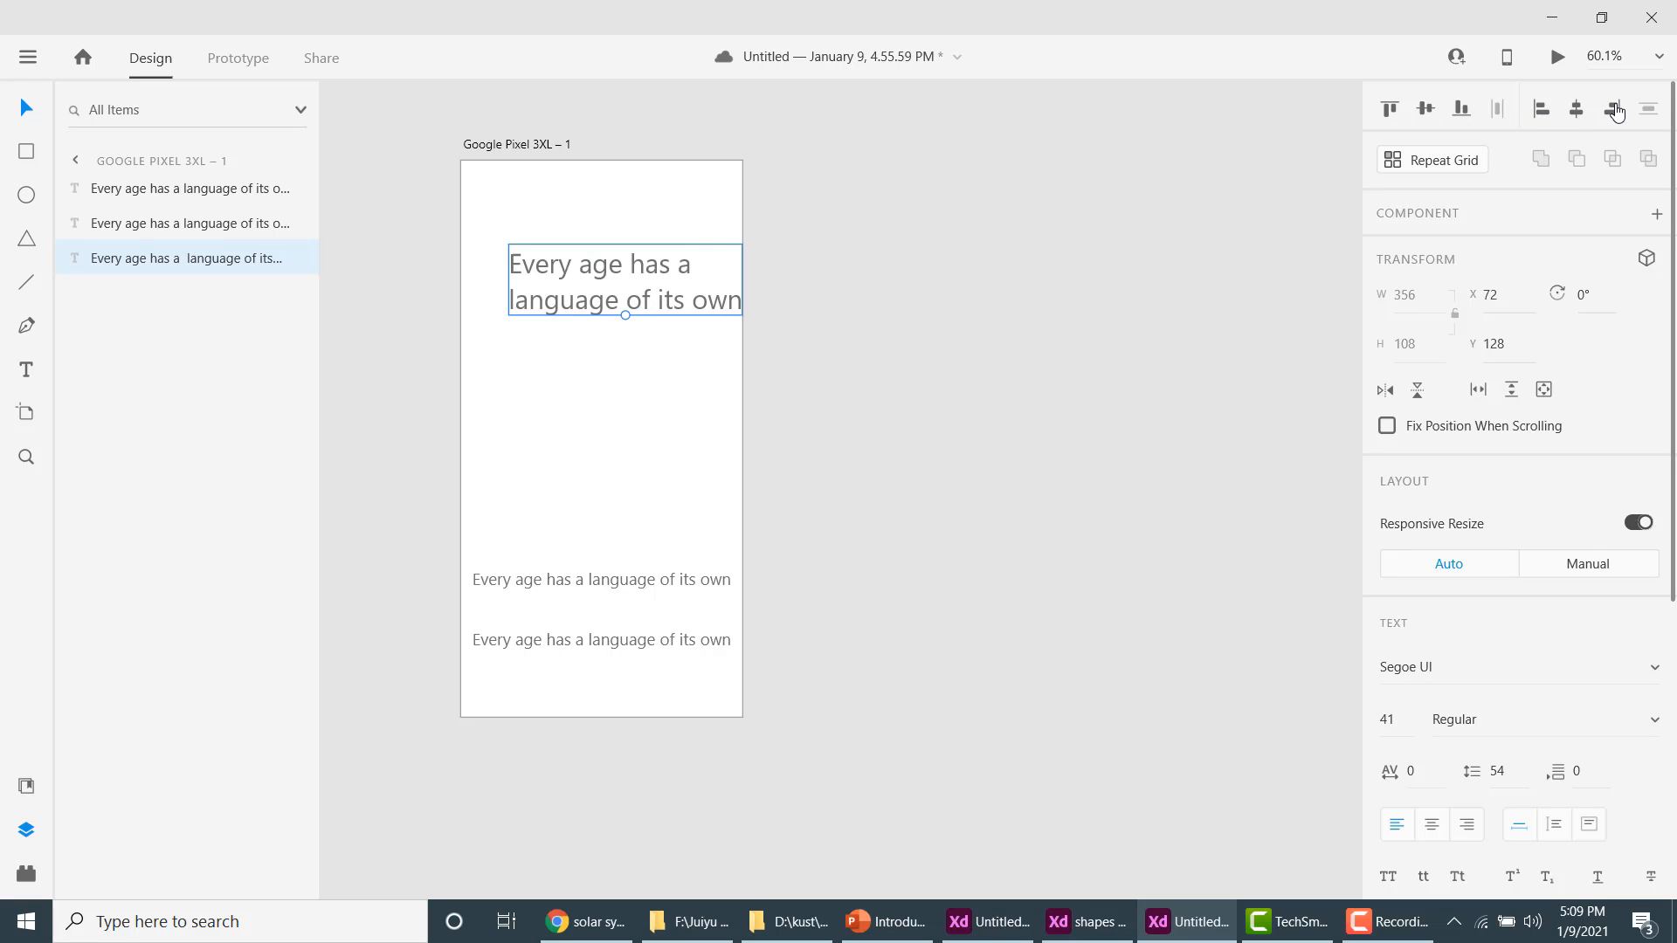
pyautogui.click(1389, 109)
pyautogui.click(1425, 111)
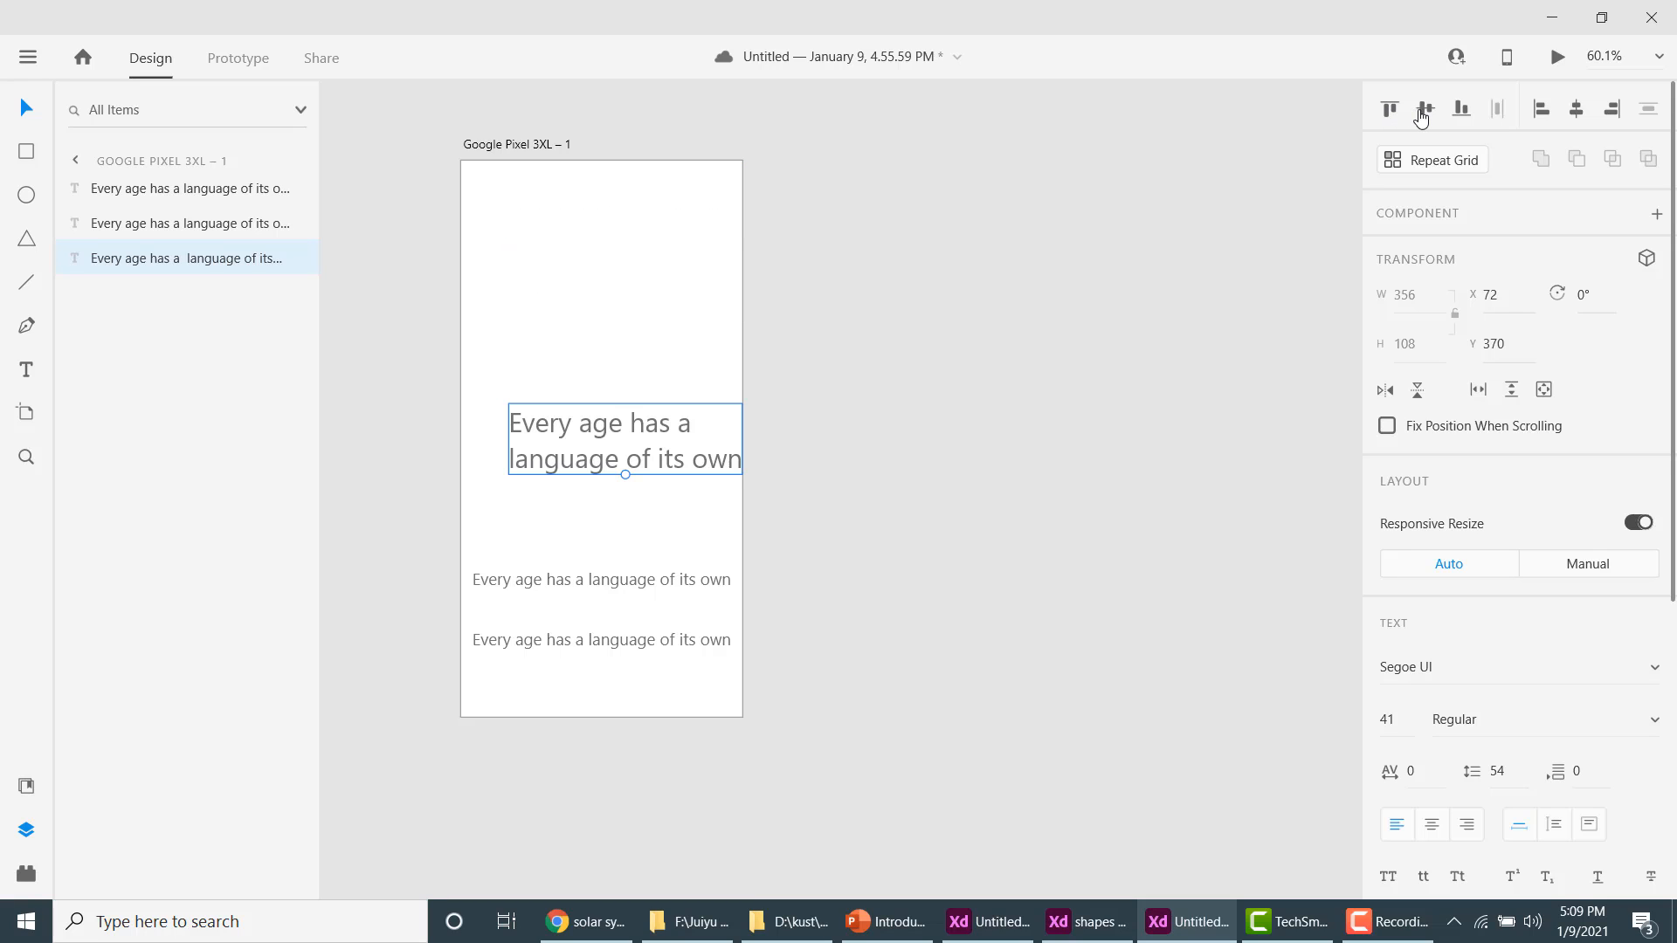
pyautogui.click(1464, 114)
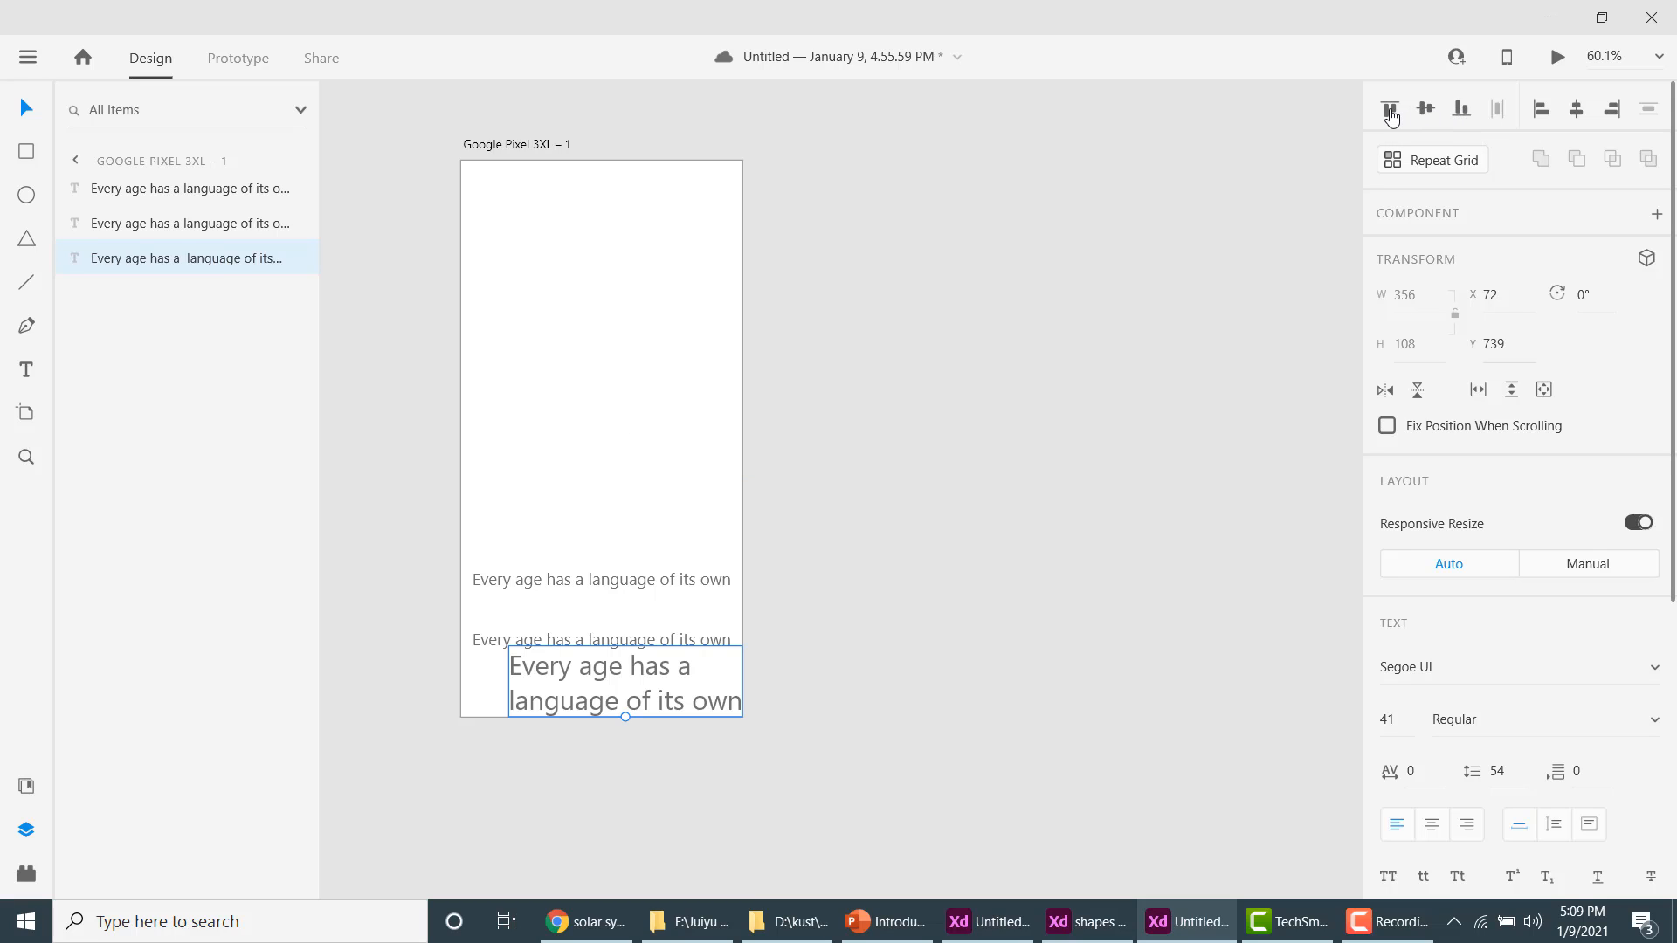
# Align the two-line text to the artboard's left edge and vertical middle.
pyautogui.click(1542, 114)
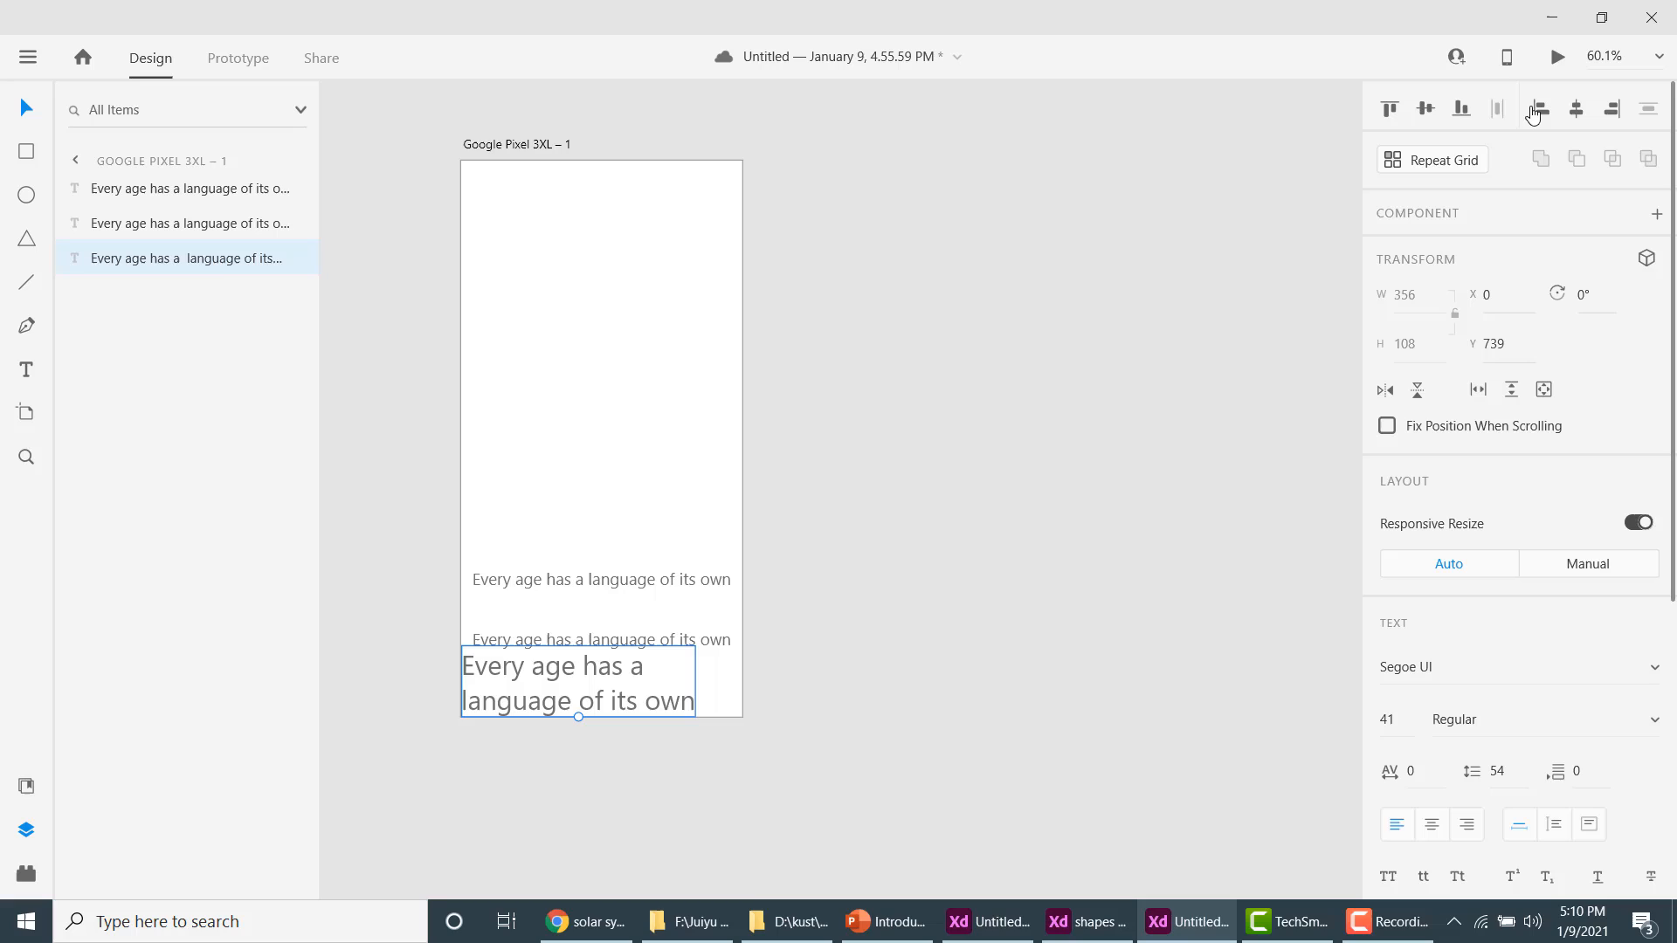
pyautogui.click(1427, 114)
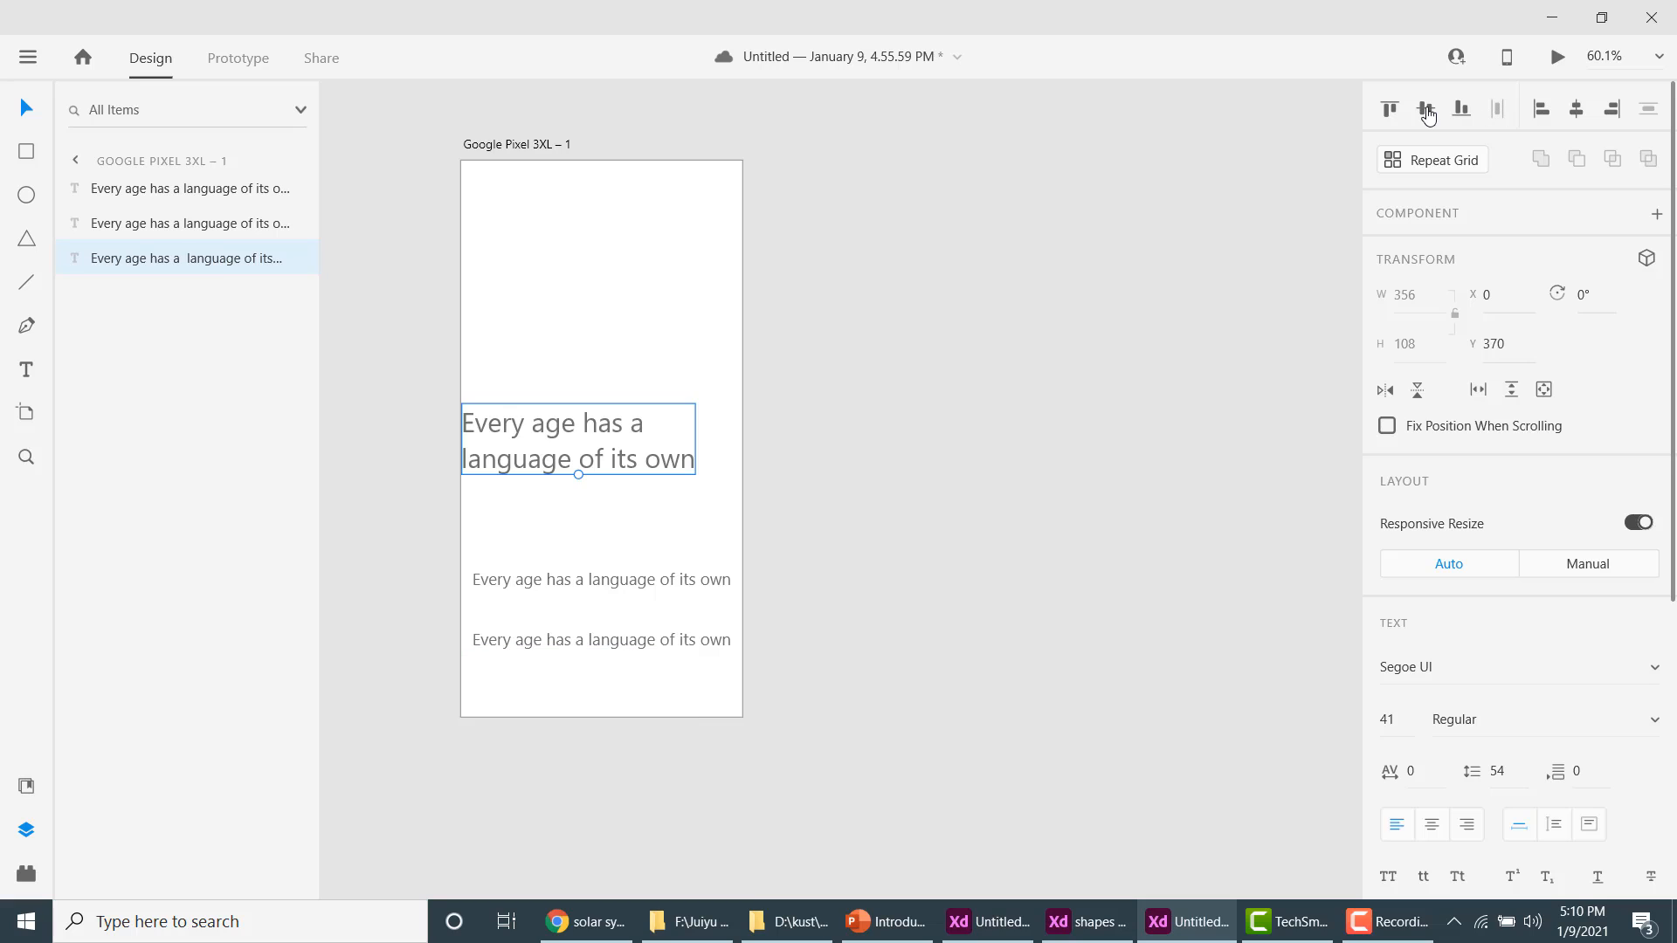
# Flip the two-line text horizontally and flip it back.
pyautogui.click(1383, 393)
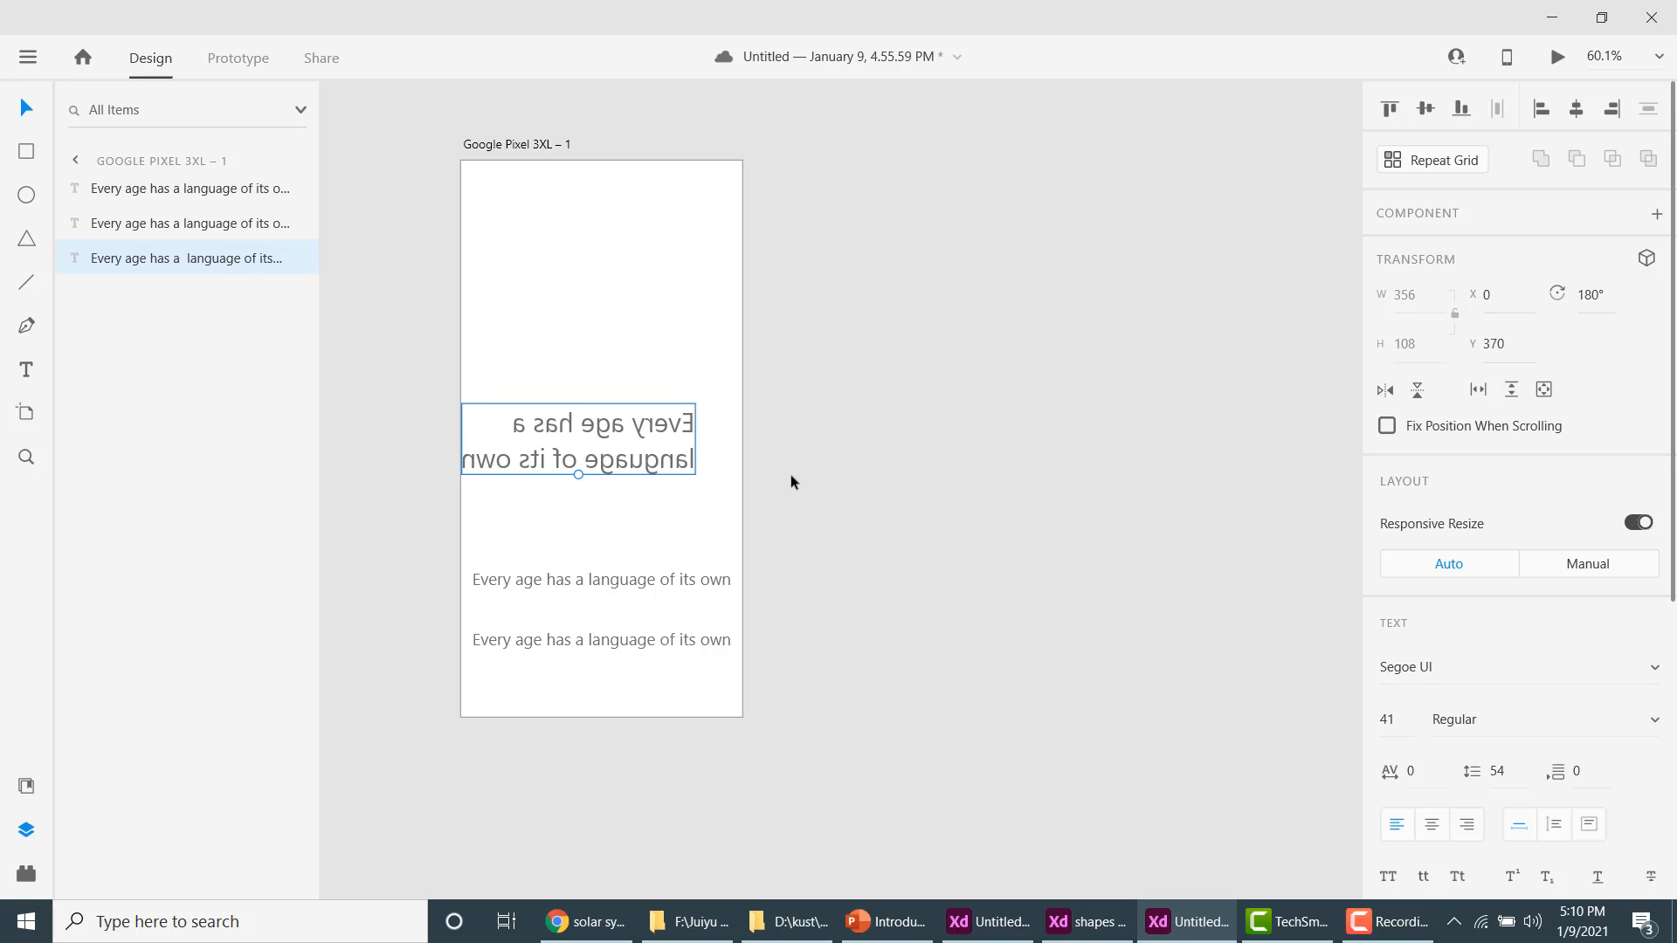
pyautogui.click(1385, 393)
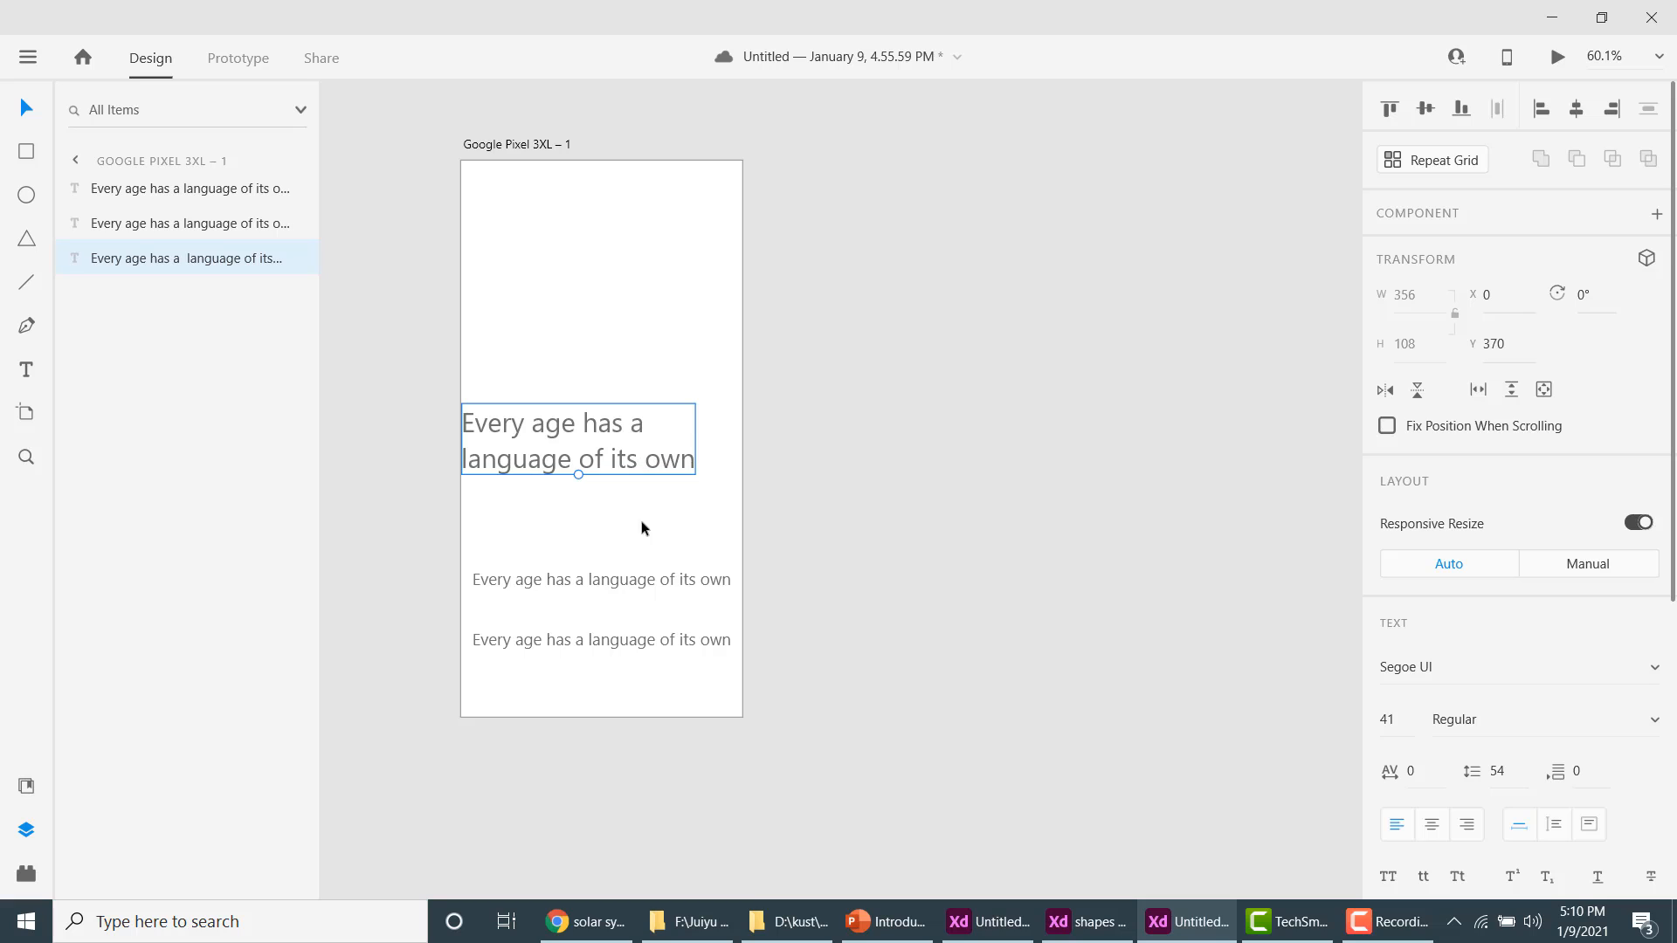
# Scale the two-line text on the canvas to about size 38.
pyautogui.moveTo(578, 475)
pyautogui.mouseDown()
pyautogui.moveTo(573, 393)
pyautogui.moveTo(580, 507)
pyautogui.moveTo(570, 455)
pyautogui.mouseUp()
pyautogui.doubleClick(569, 455)
pyautogui.click(572, 452)
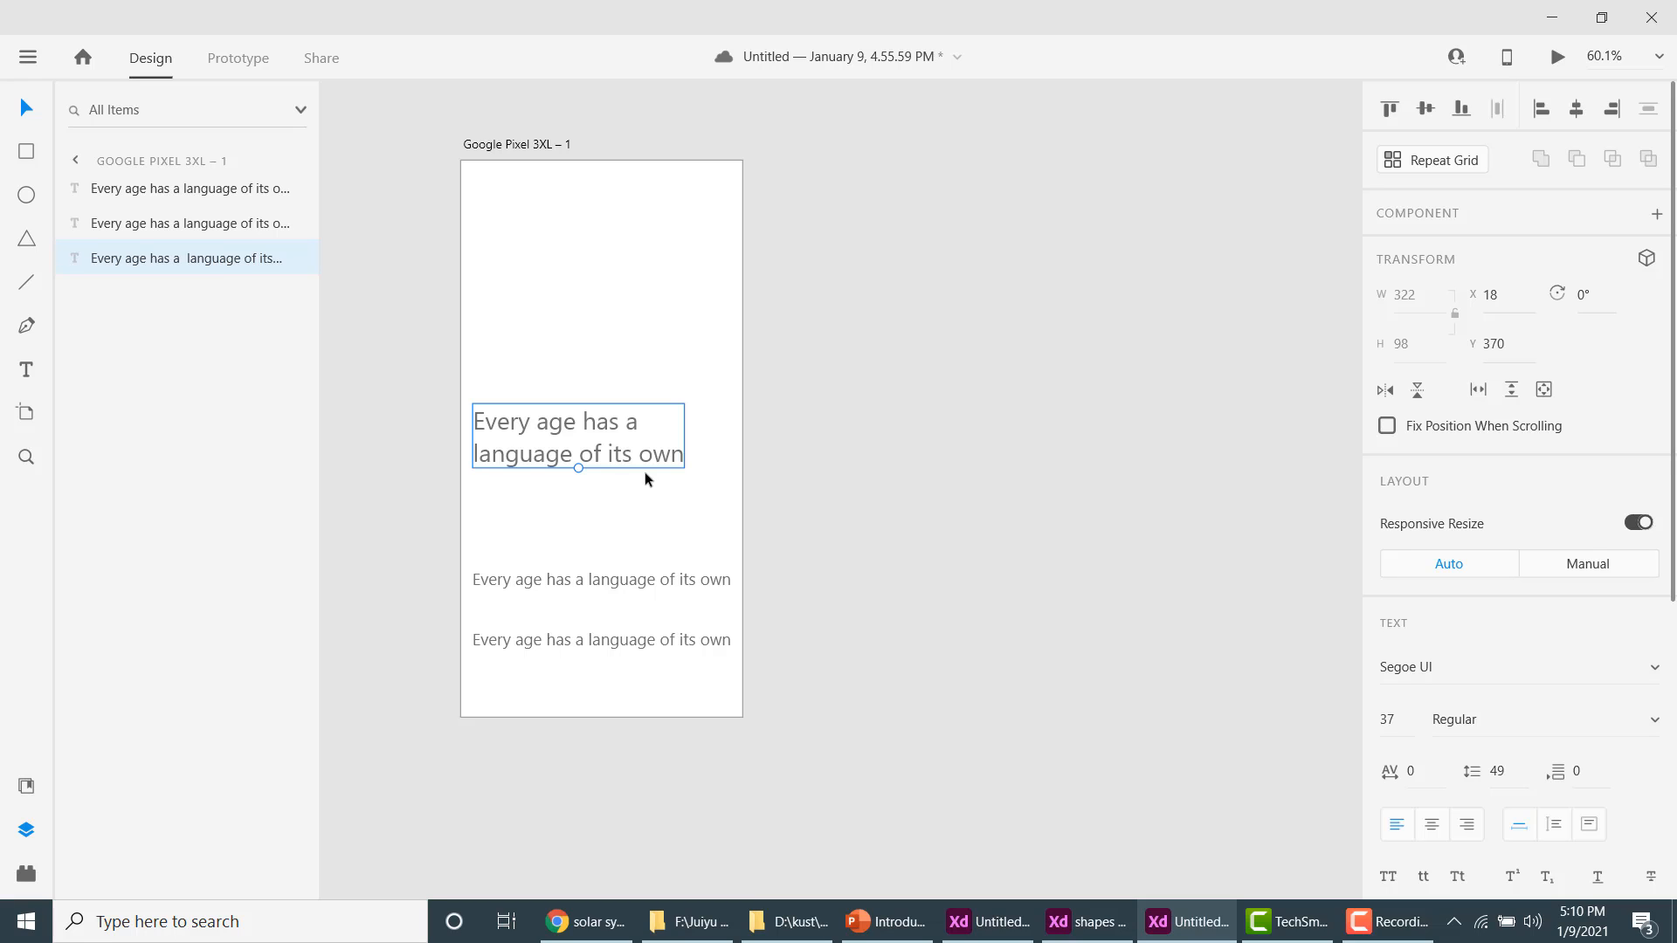
pyautogui.moveTo(578, 465)
pyautogui.mouseDown()
pyautogui.moveTo(573, 408)
pyautogui.moveTo(597, 472)
pyautogui.mouseUp()
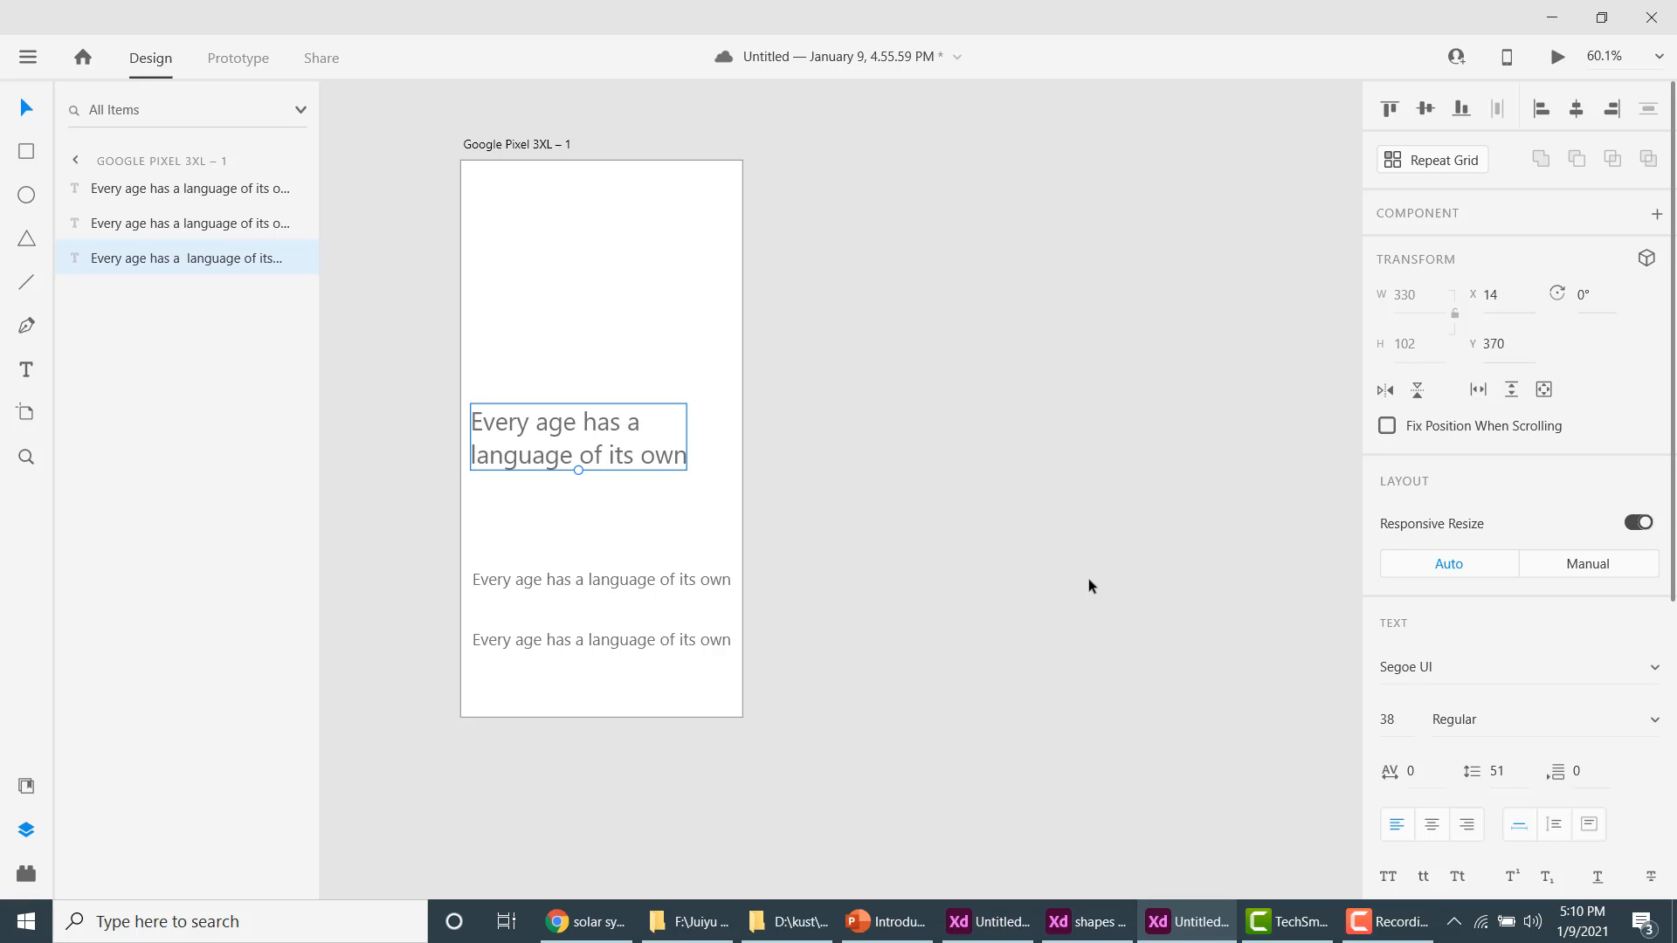
# Flip the two-line text vertically and flip it back.
pyautogui.click(1417, 391)
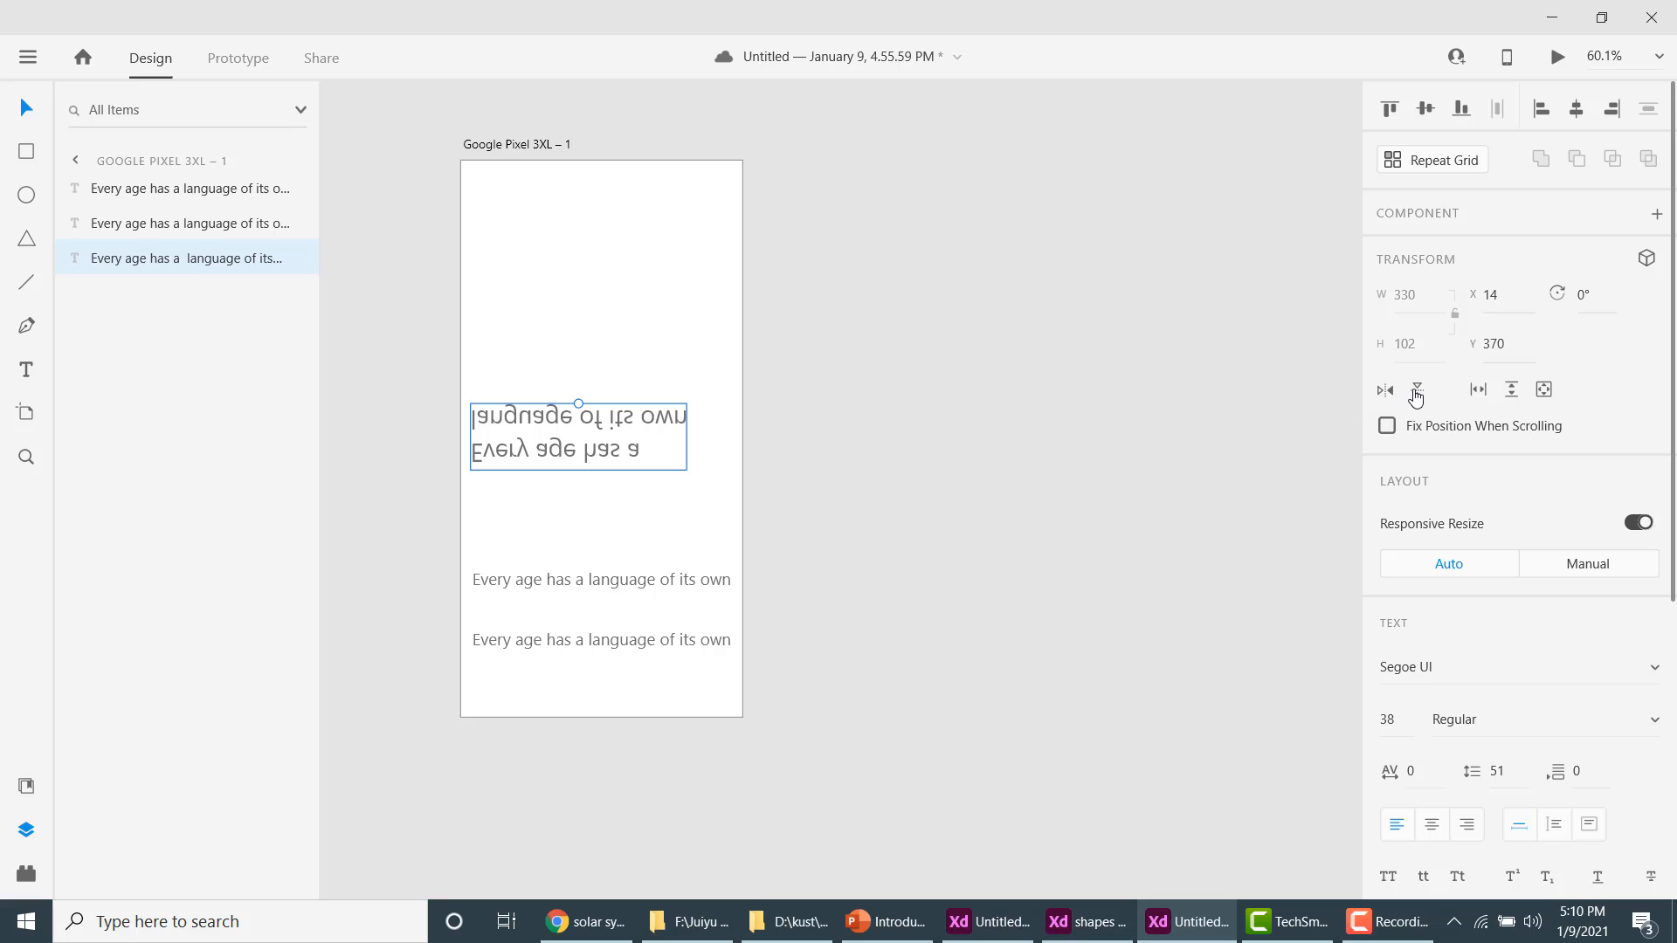
pyautogui.click(1417, 391)
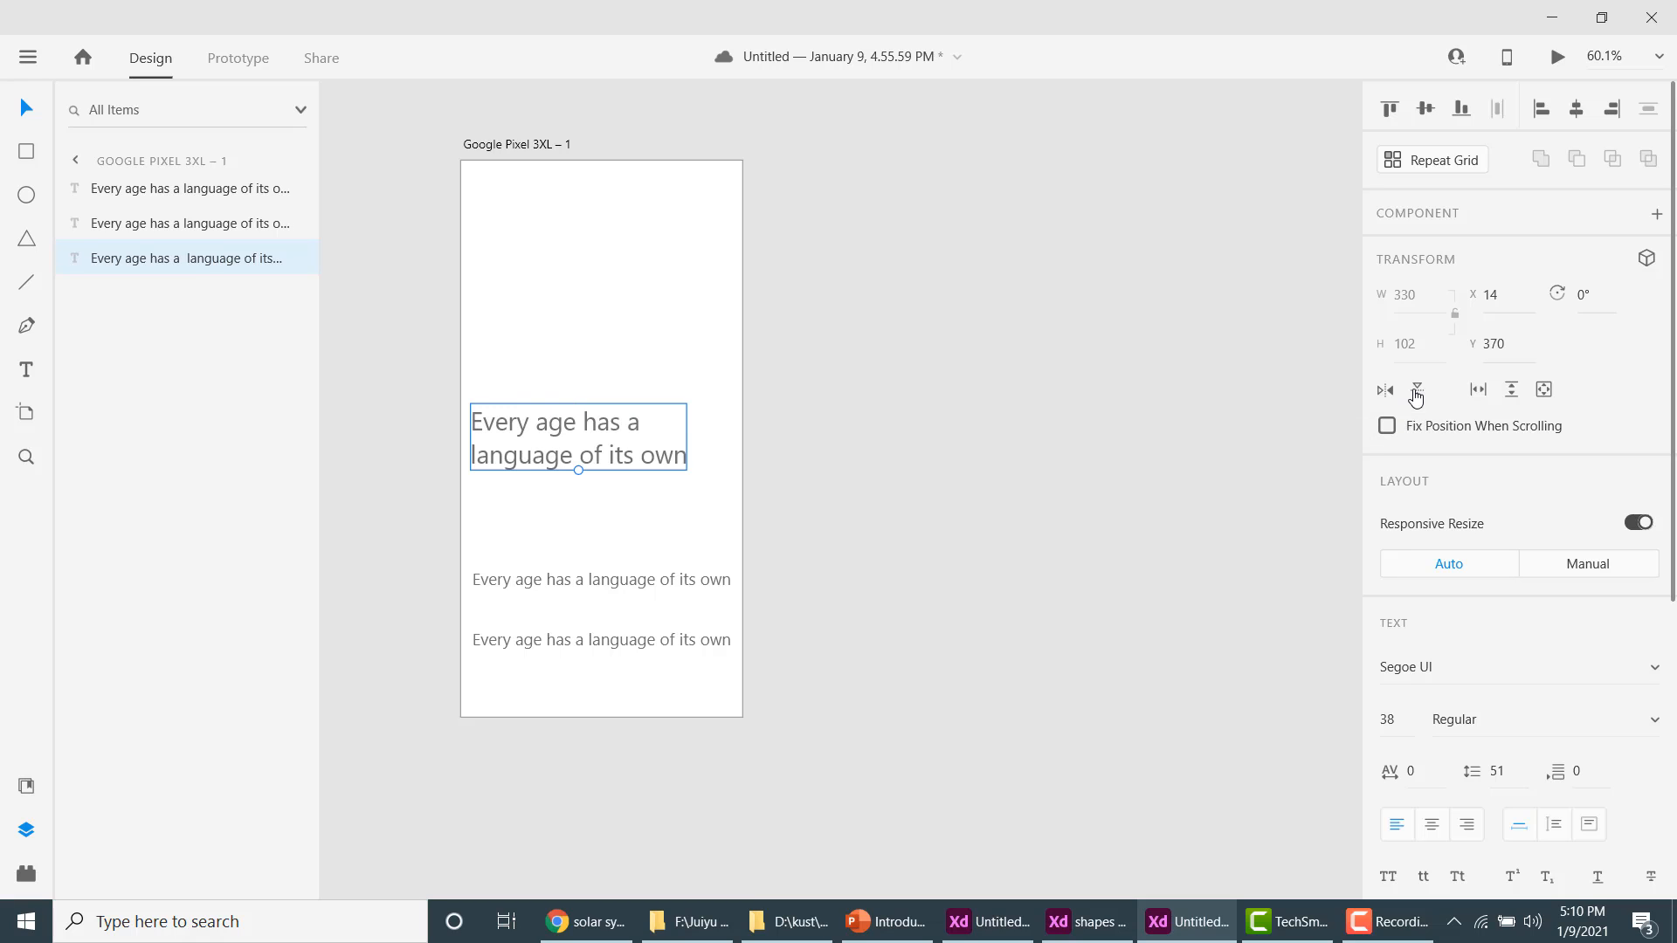
# Try horizontal and vertical scrolling on the two-line text, turning each off again.
pyautogui.click(1476, 391)
pyautogui.click(1476, 391)
pyautogui.click(1511, 393)
pyautogui.click(1512, 393)
# Try the Ravie font on the two-line text and restore Segoe UI.
pyautogui.click(1651, 671)
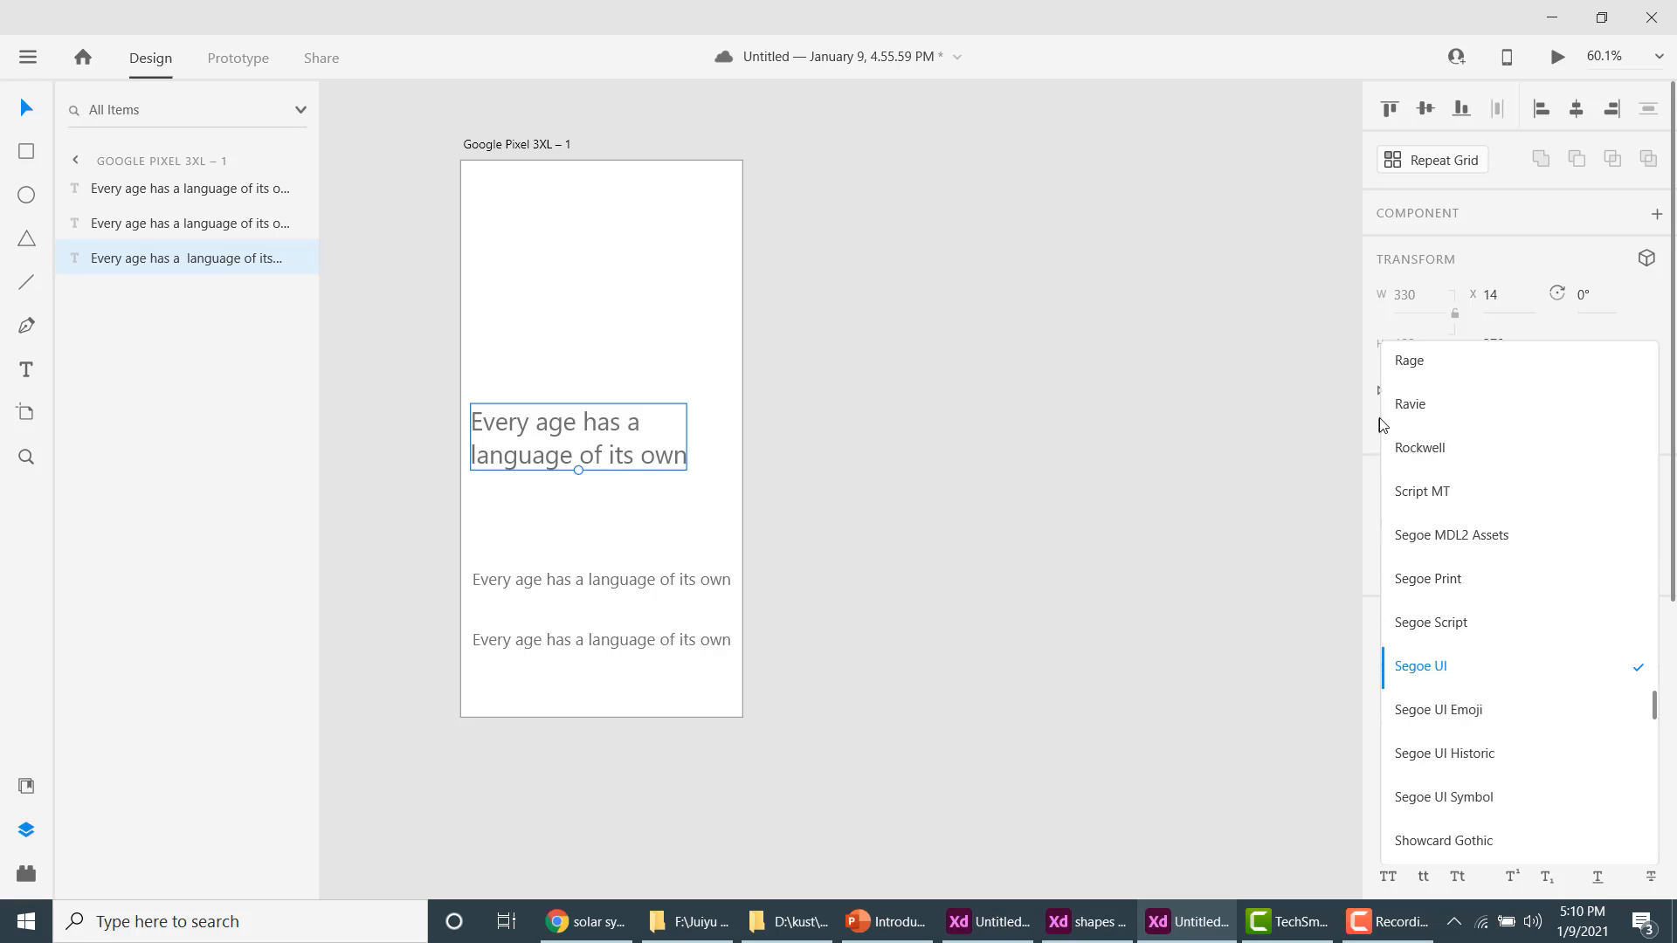
pyautogui.click(1407, 402)
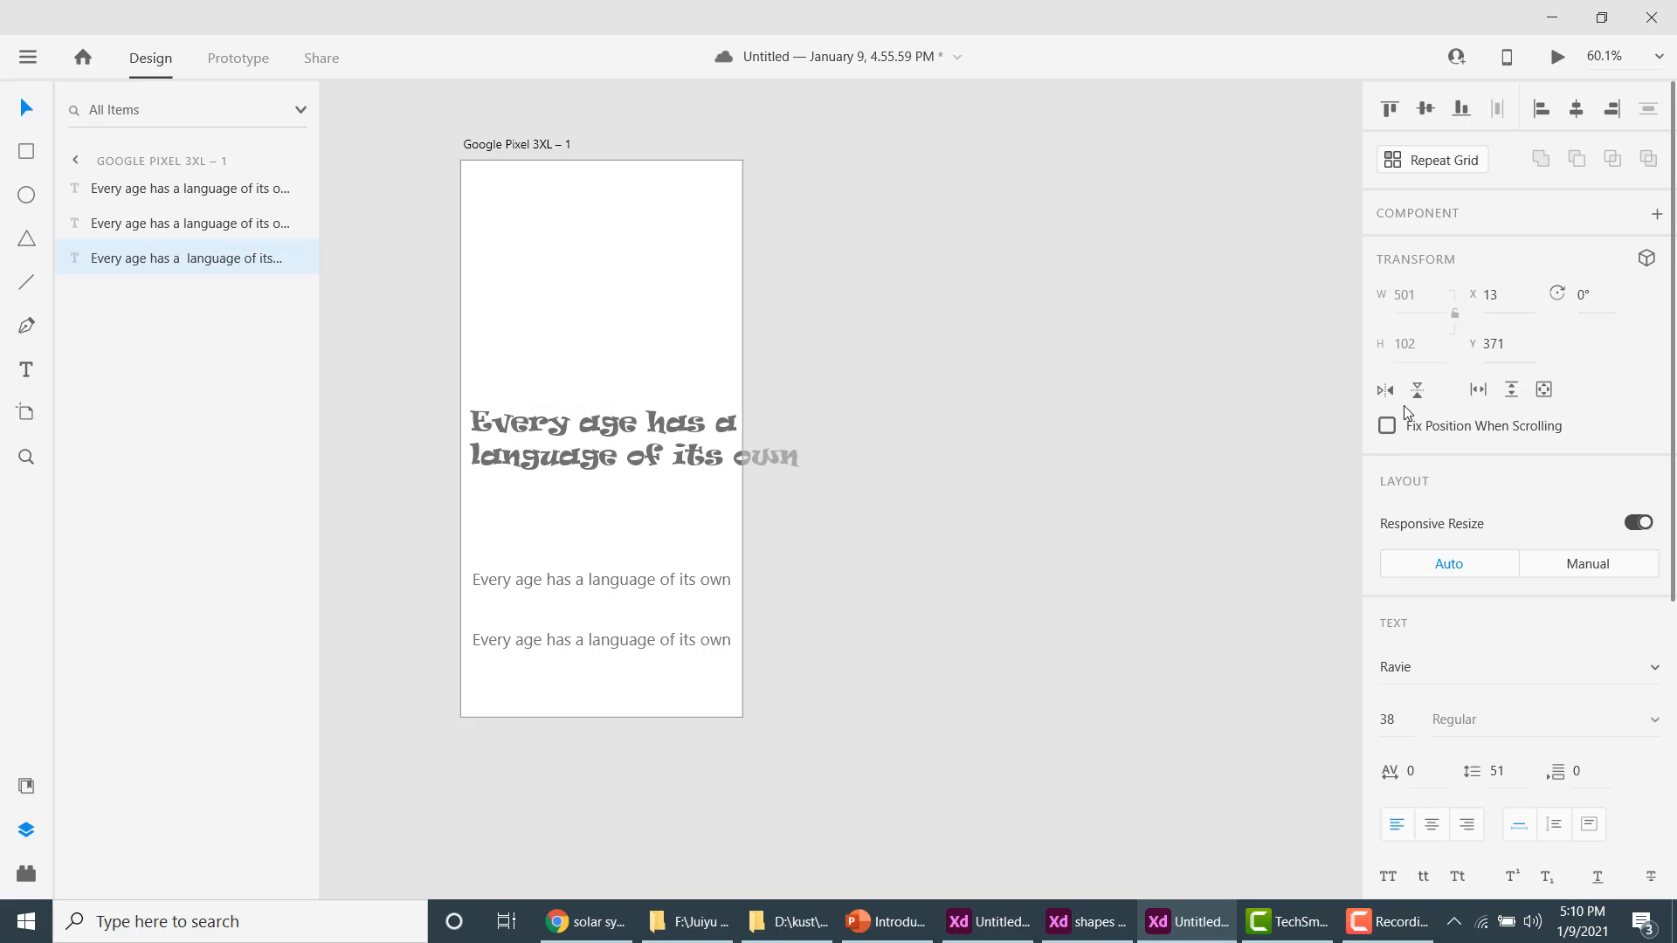
pyautogui.click(1652, 672)
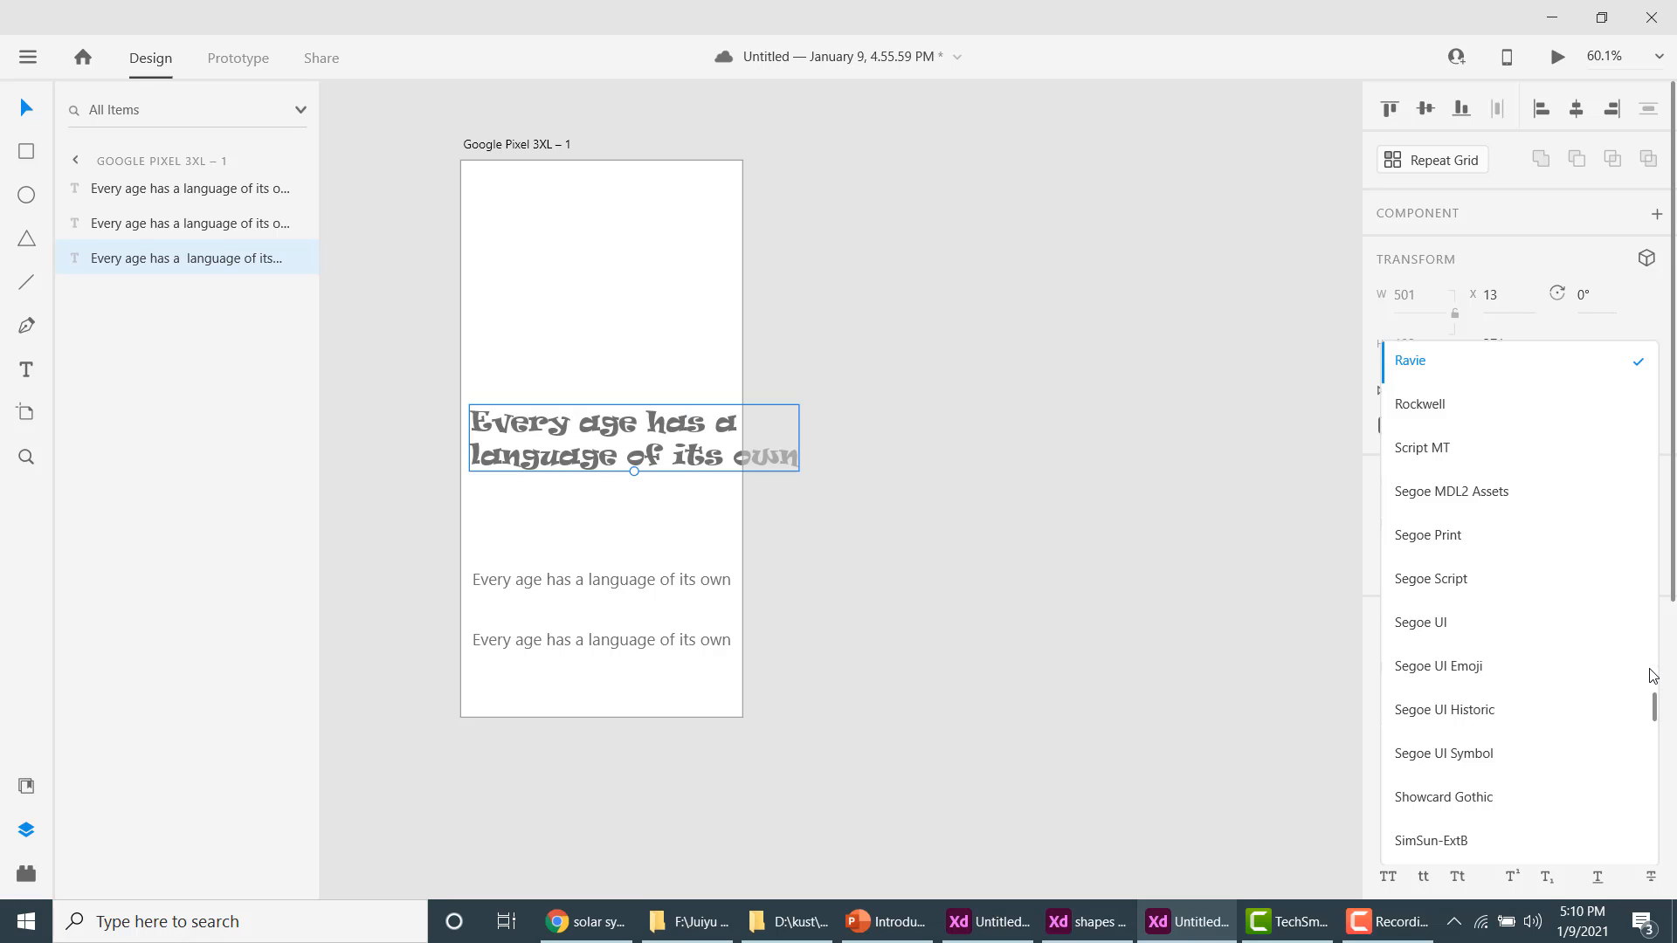
pyautogui.click(1460, 622)
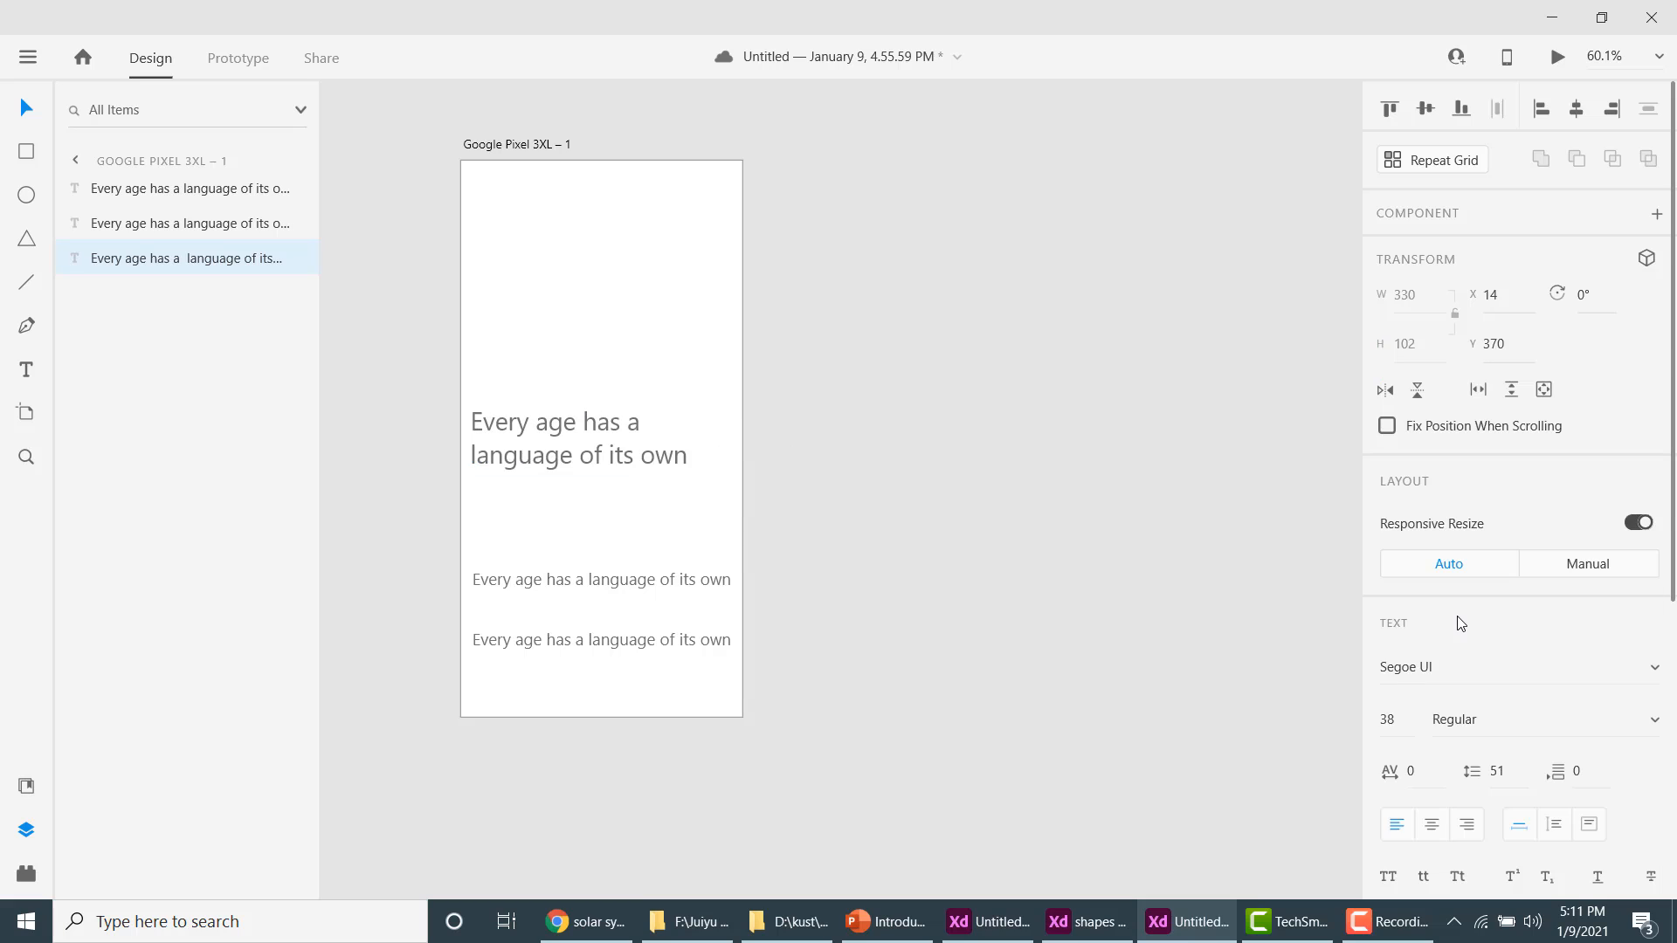
# Set the two-line text to the Sitka Heading font at size 25.
pyautogui.click(1653, 674)
pyautogui.click(1501, 711)
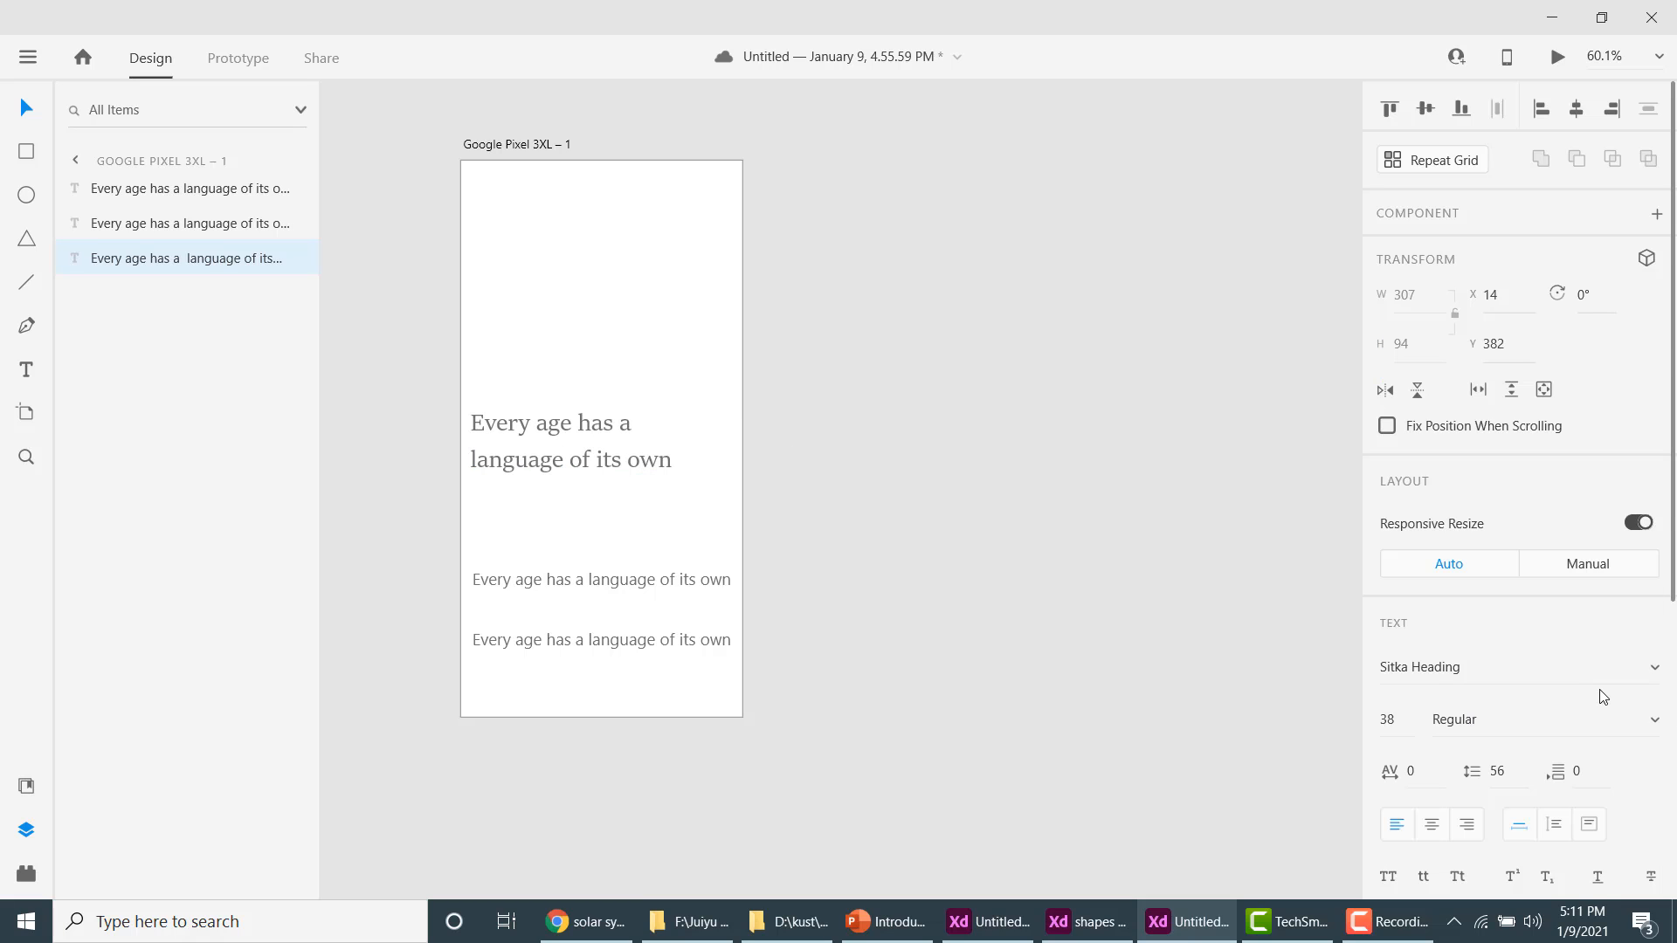
pyautogui.doubleClick(1397, 714)
pyautogui.write('25')
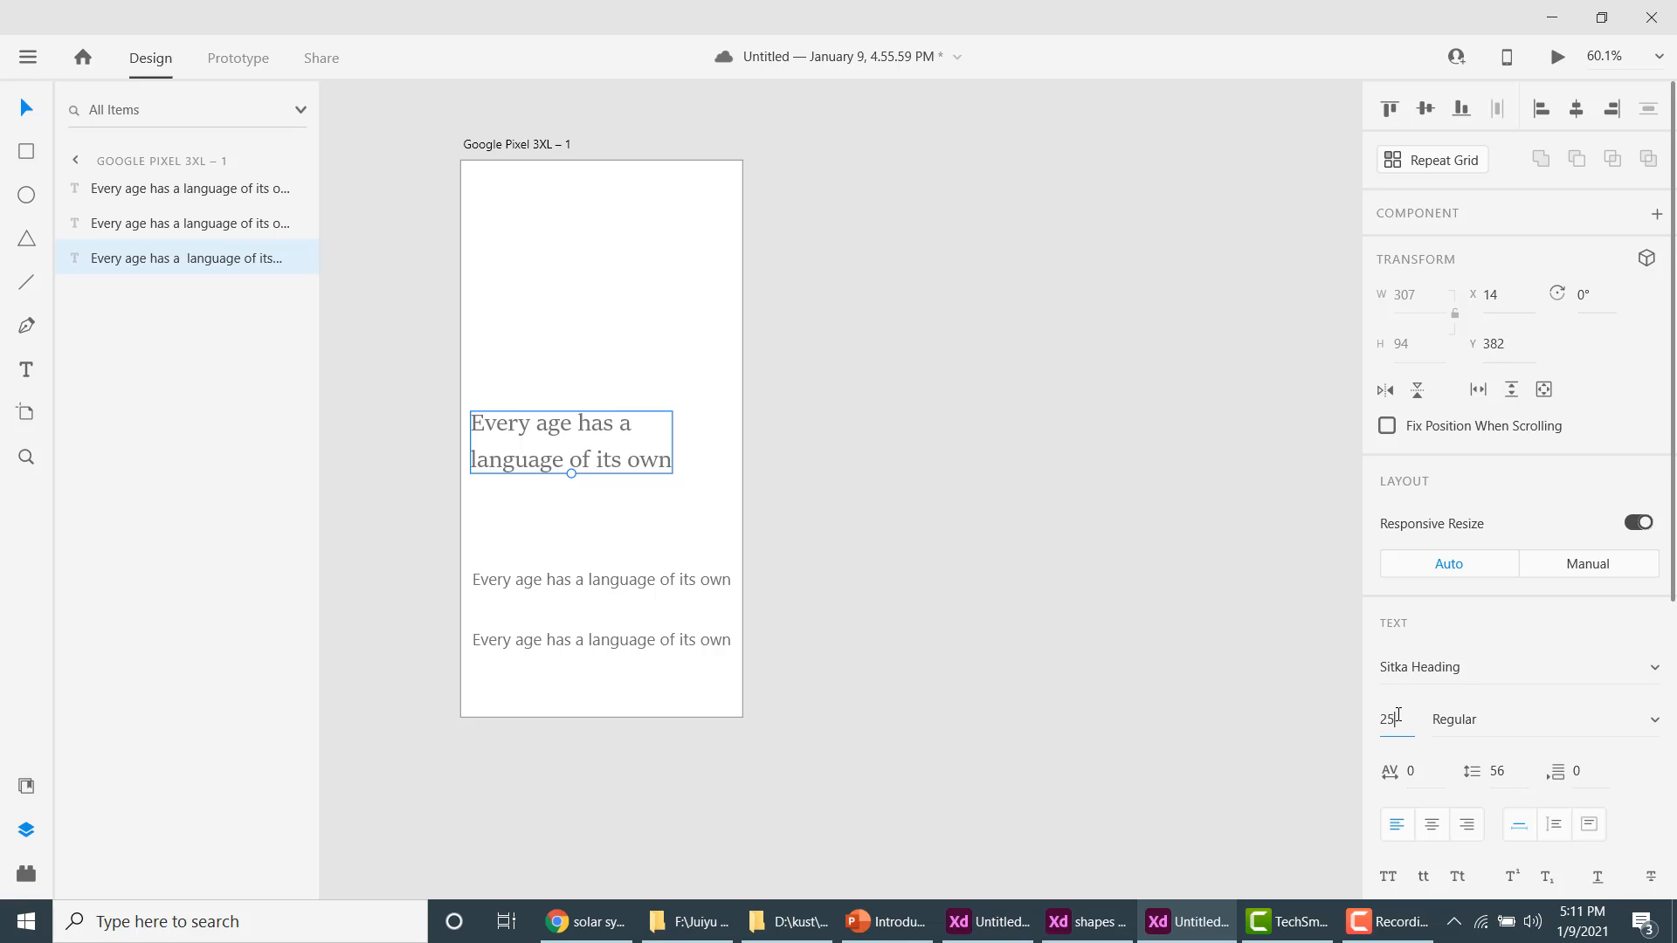
pyautogui.press('Return')
# Set the two-line text's font style to Italic.
pyautogui.click(1474, 718)
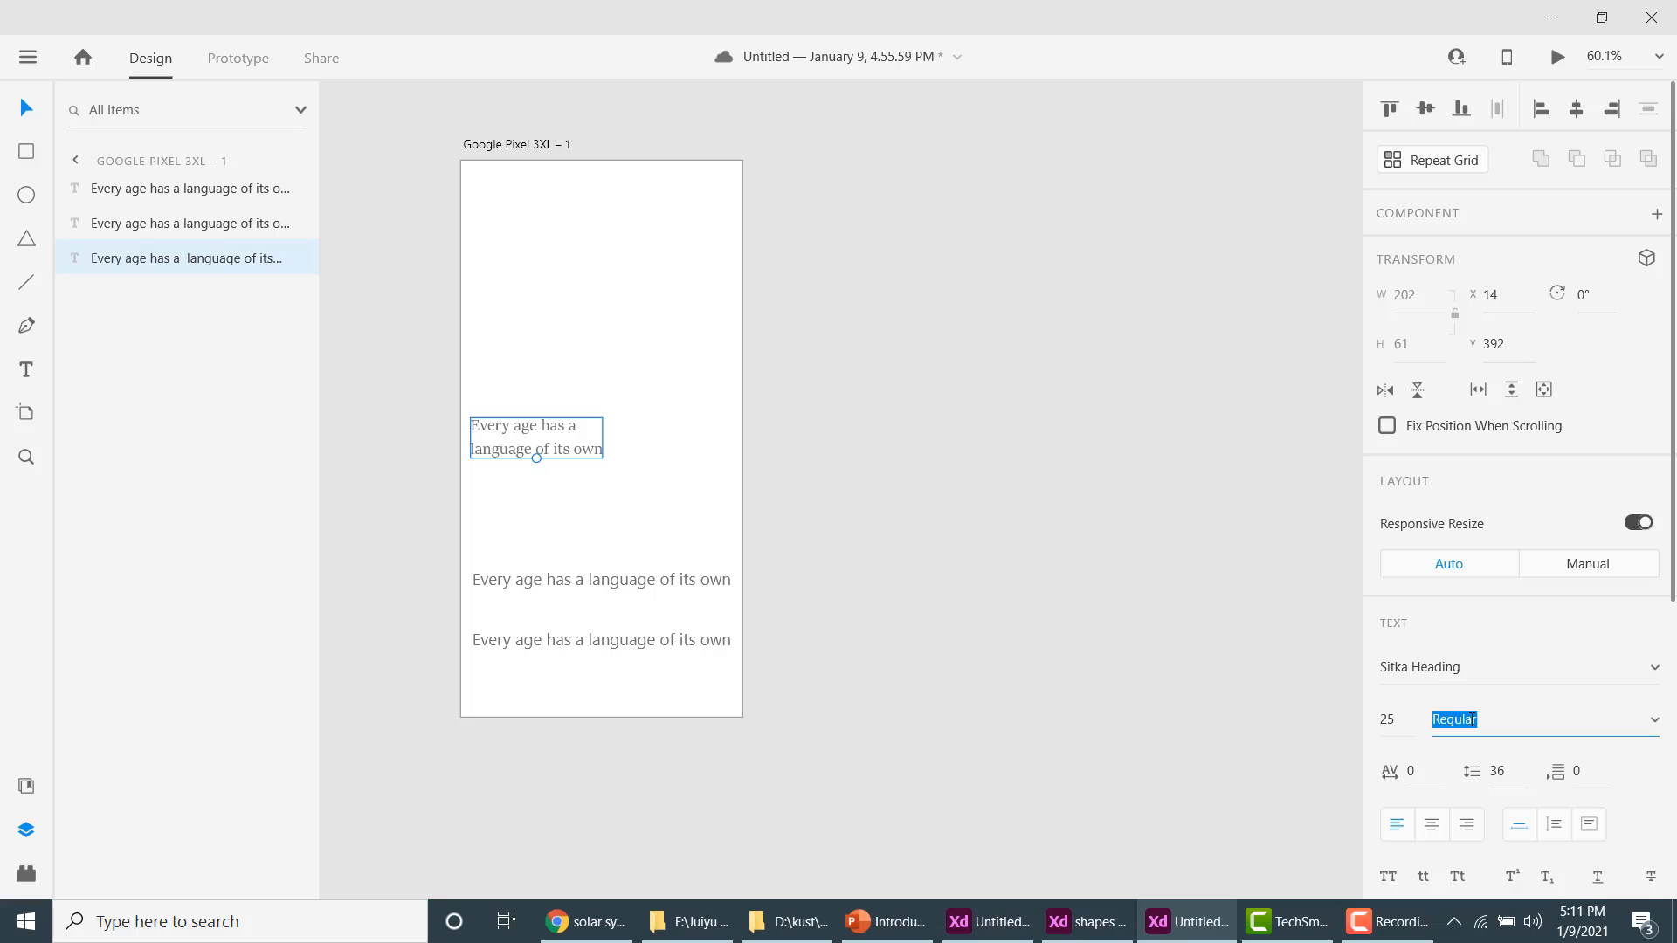
pyautogui.click(1655, 719)
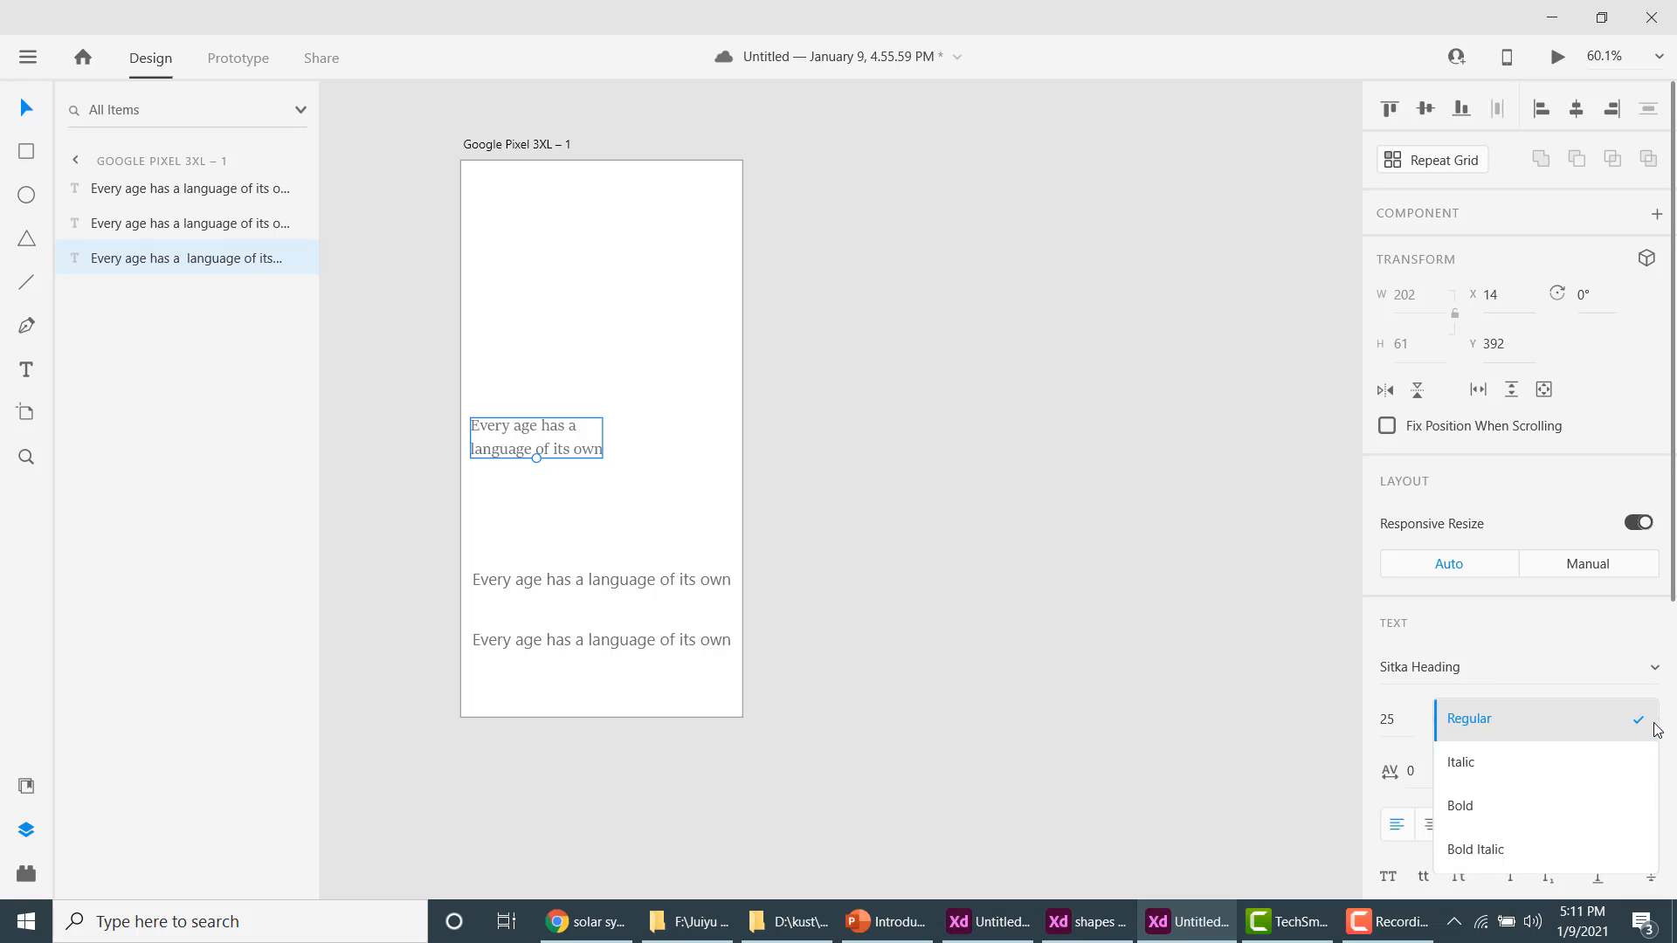
pyautogui.click(1515, 775)
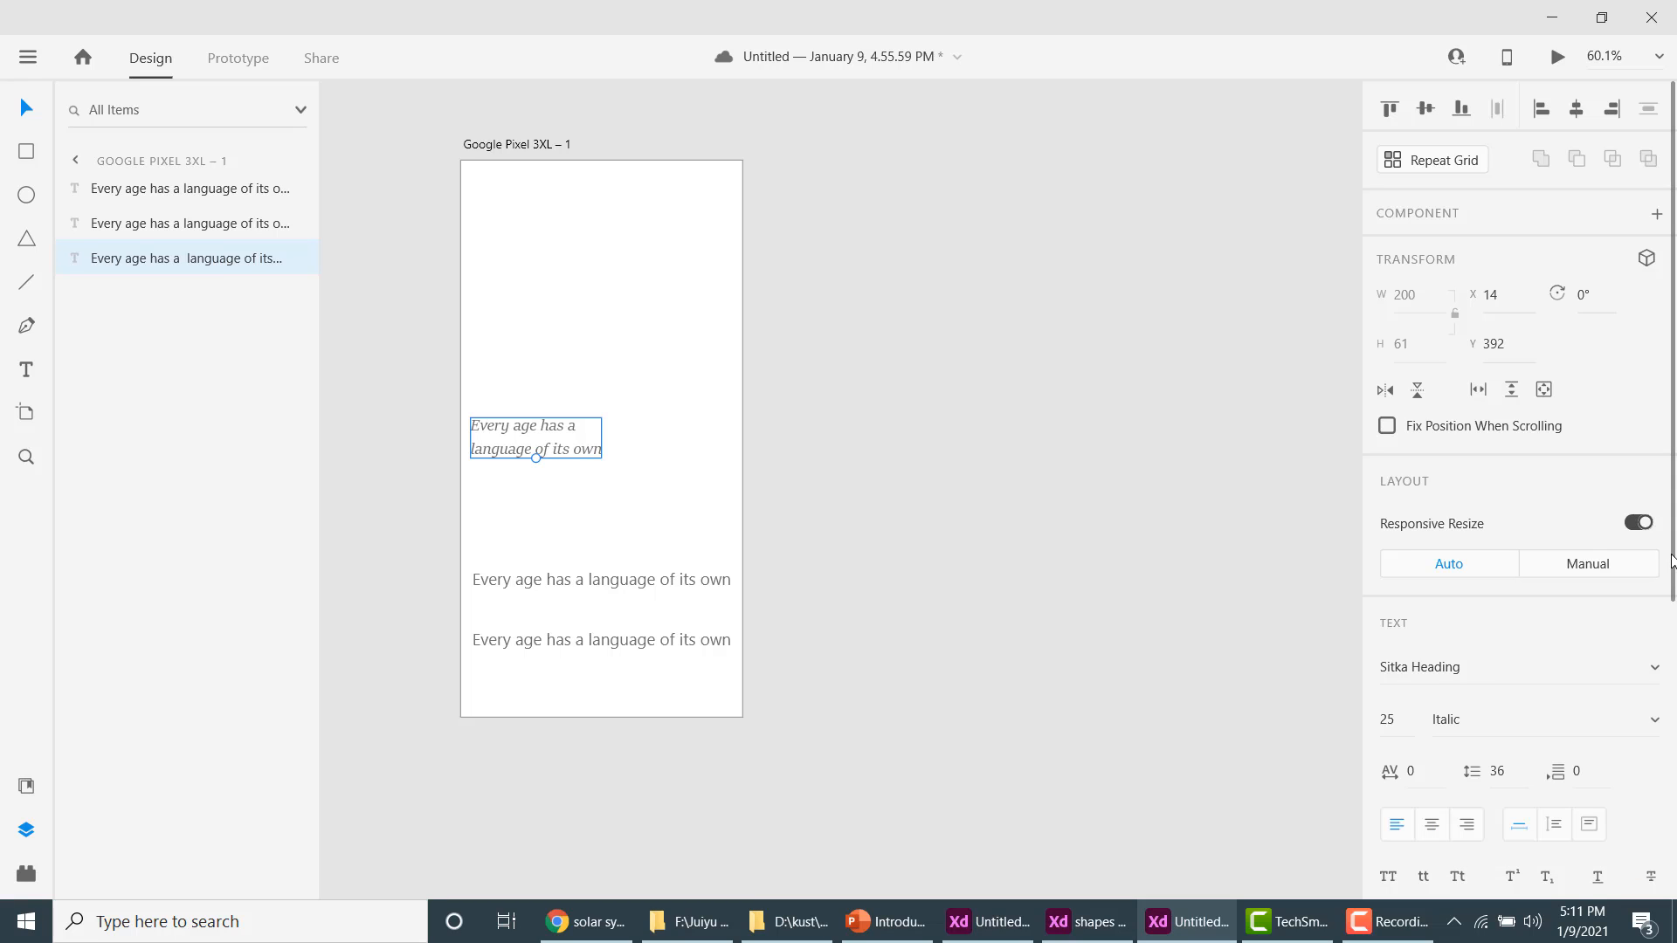
# Try character spacings of 10 and 50 on the two-line text.
pyautogui.scroll(-3, 1671, 559)
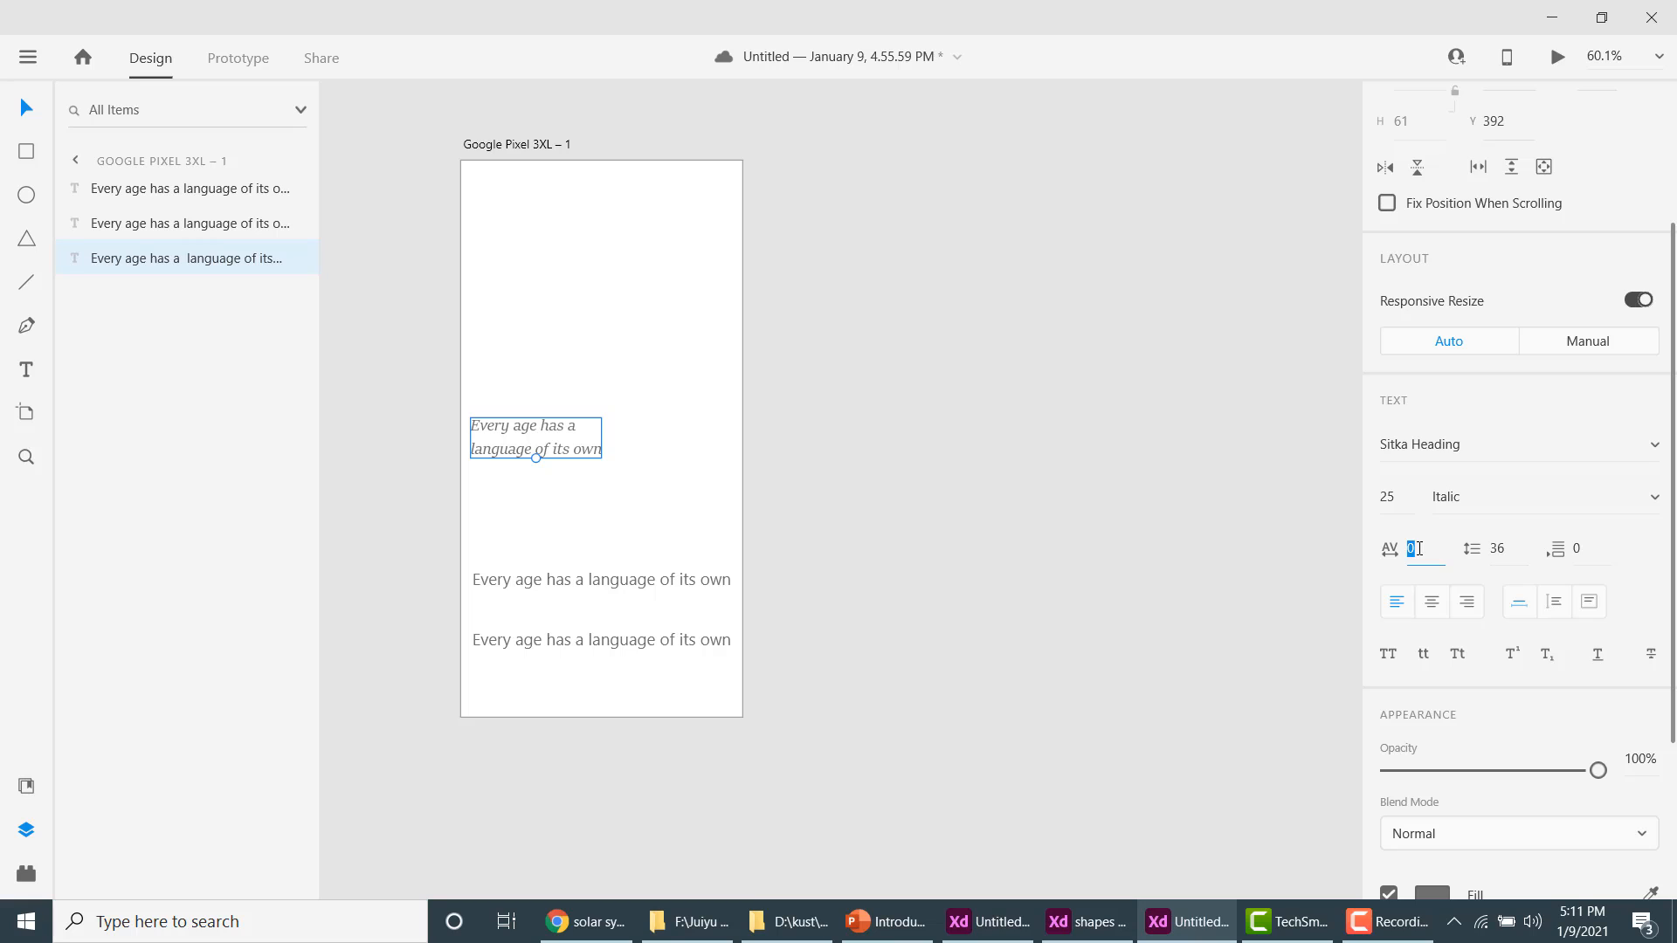
pyautogui.write('1')
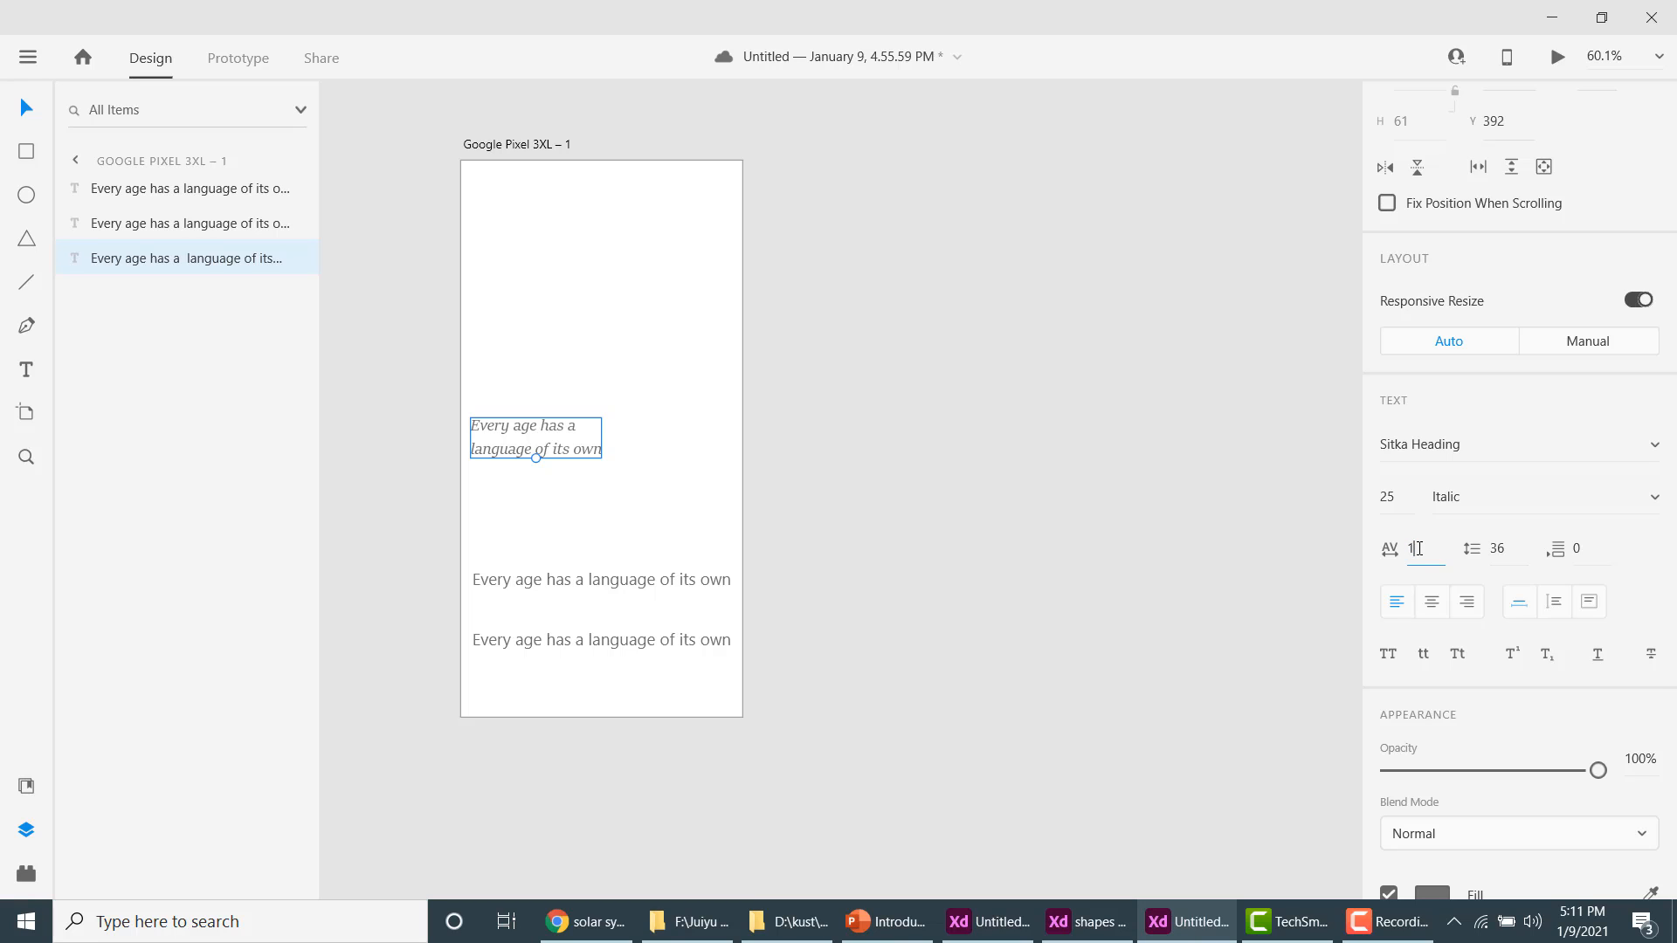
pyautogui.write('0')
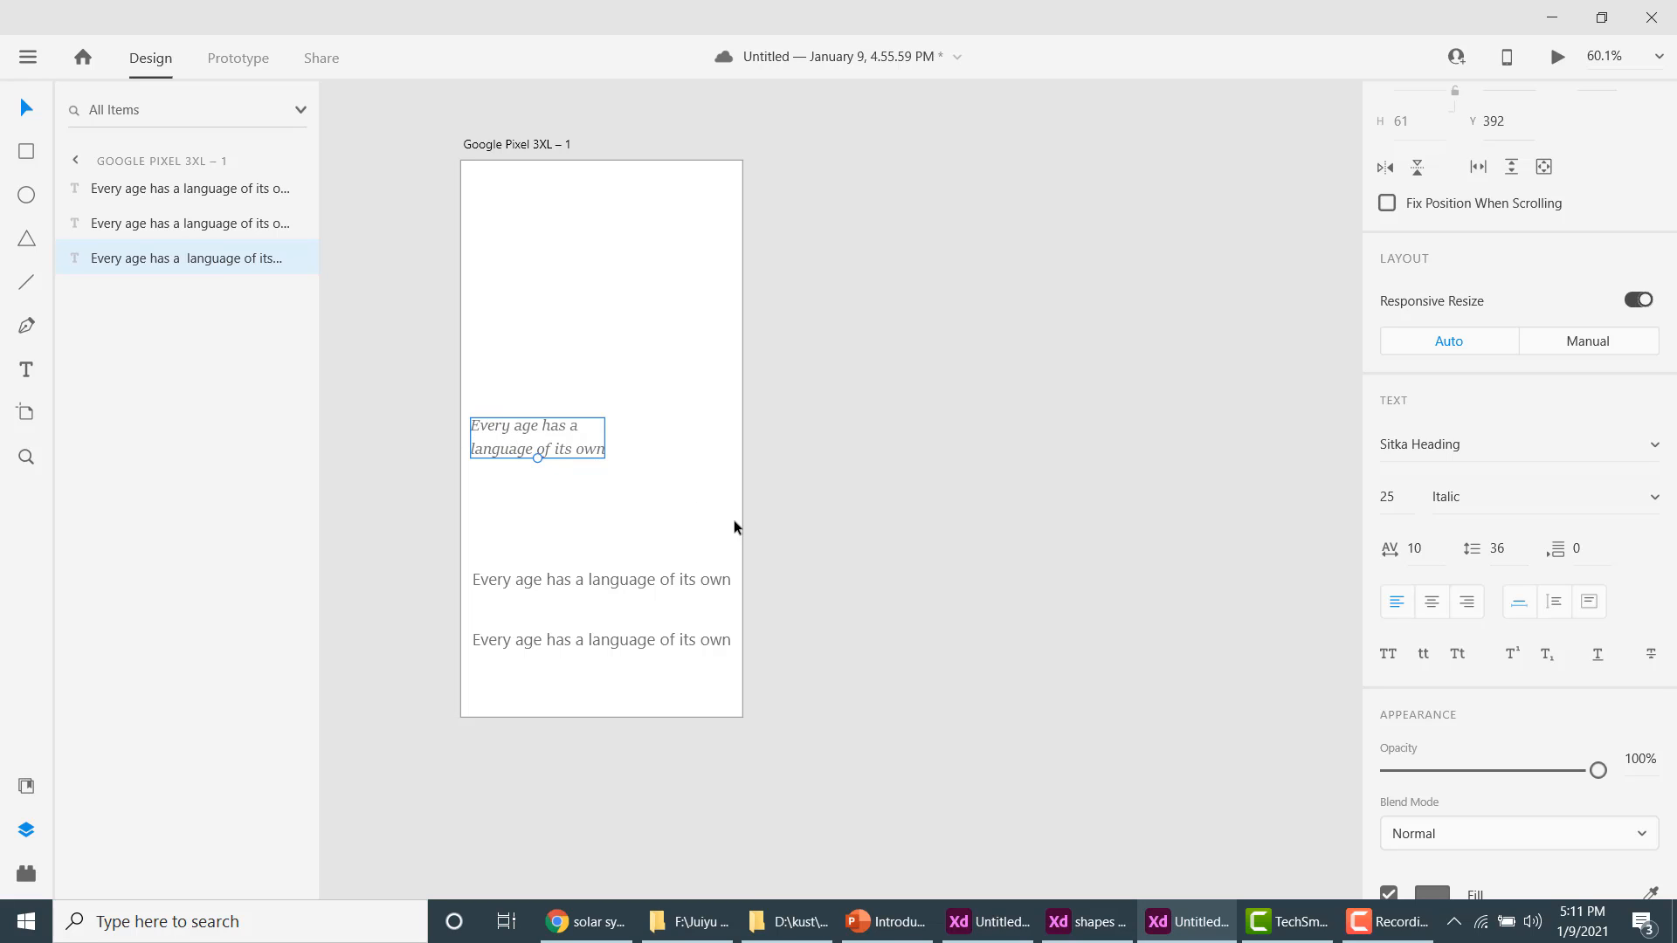
pyautogui.click(1421, 556)
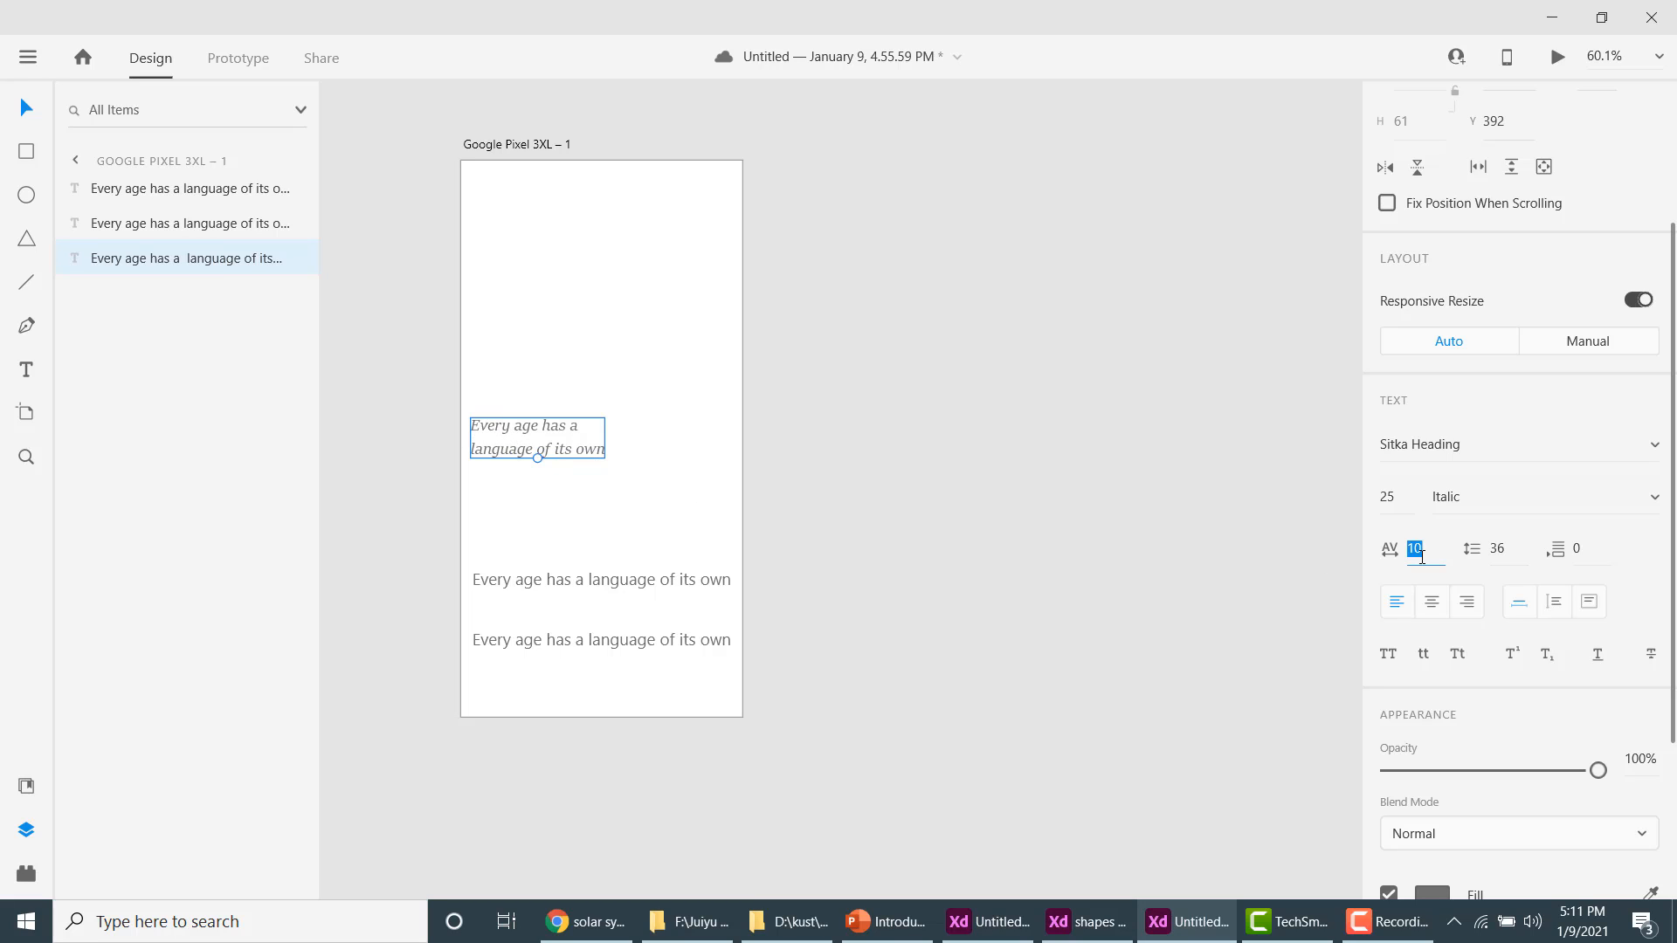
pyautogui.write('50')
pyautogui.press('Return')
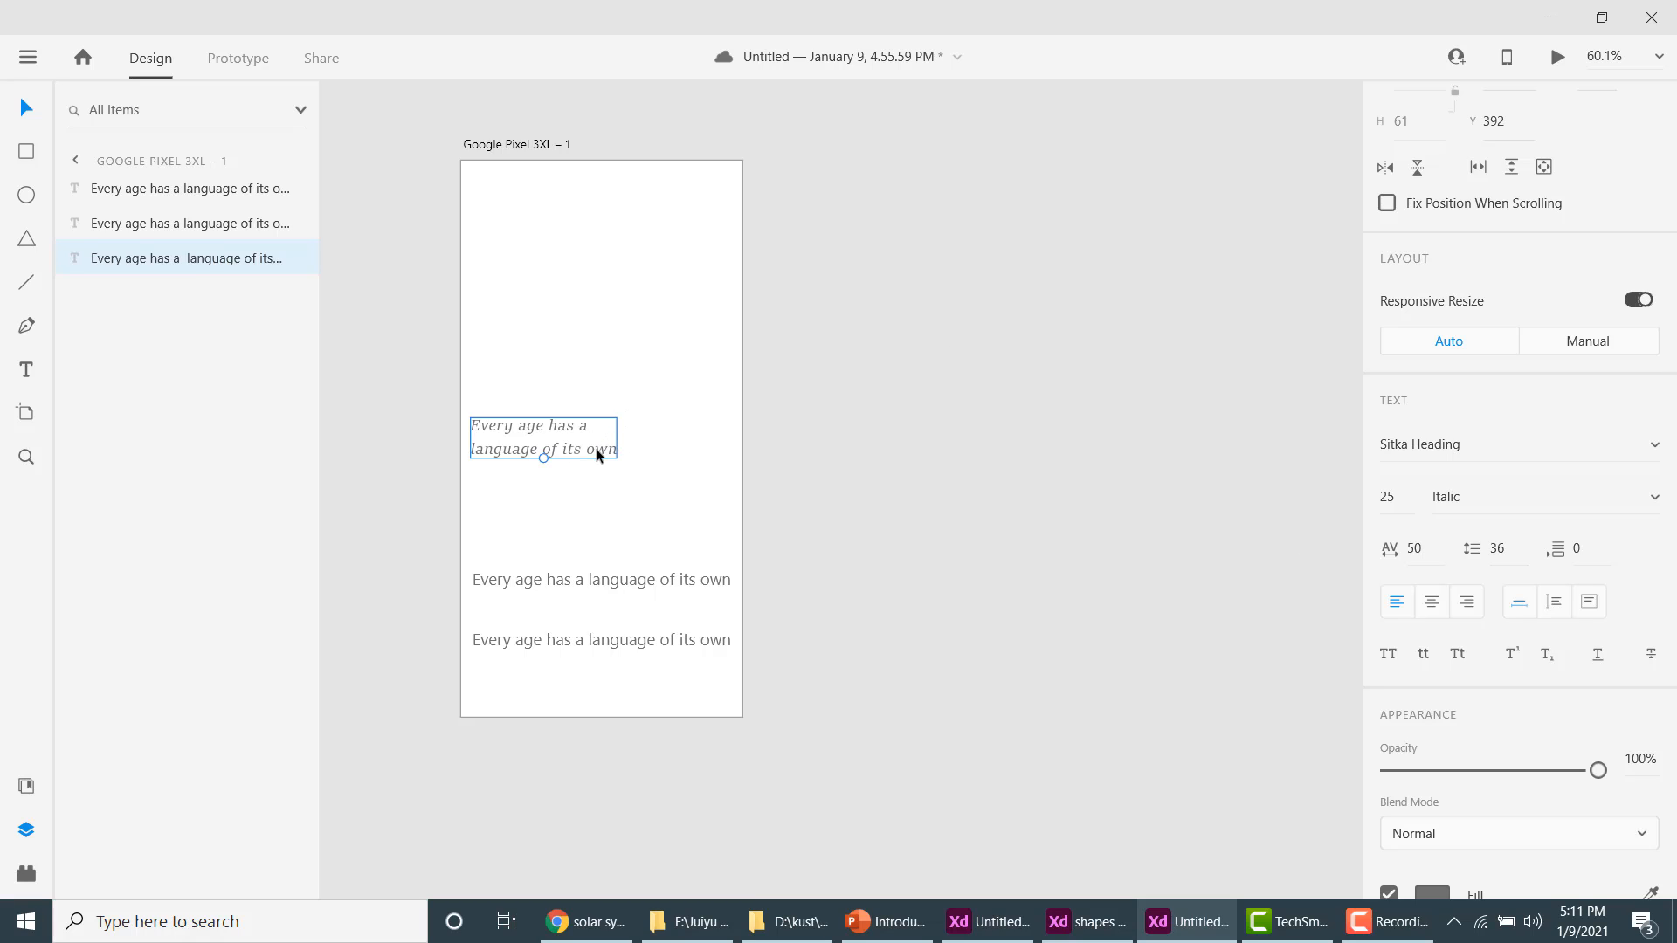
# Scale the two-line text up to size 42 and set its character spacing to 0.
pyautogui.moveTo(543, 456); pyautogui.dragTo(599, 420)
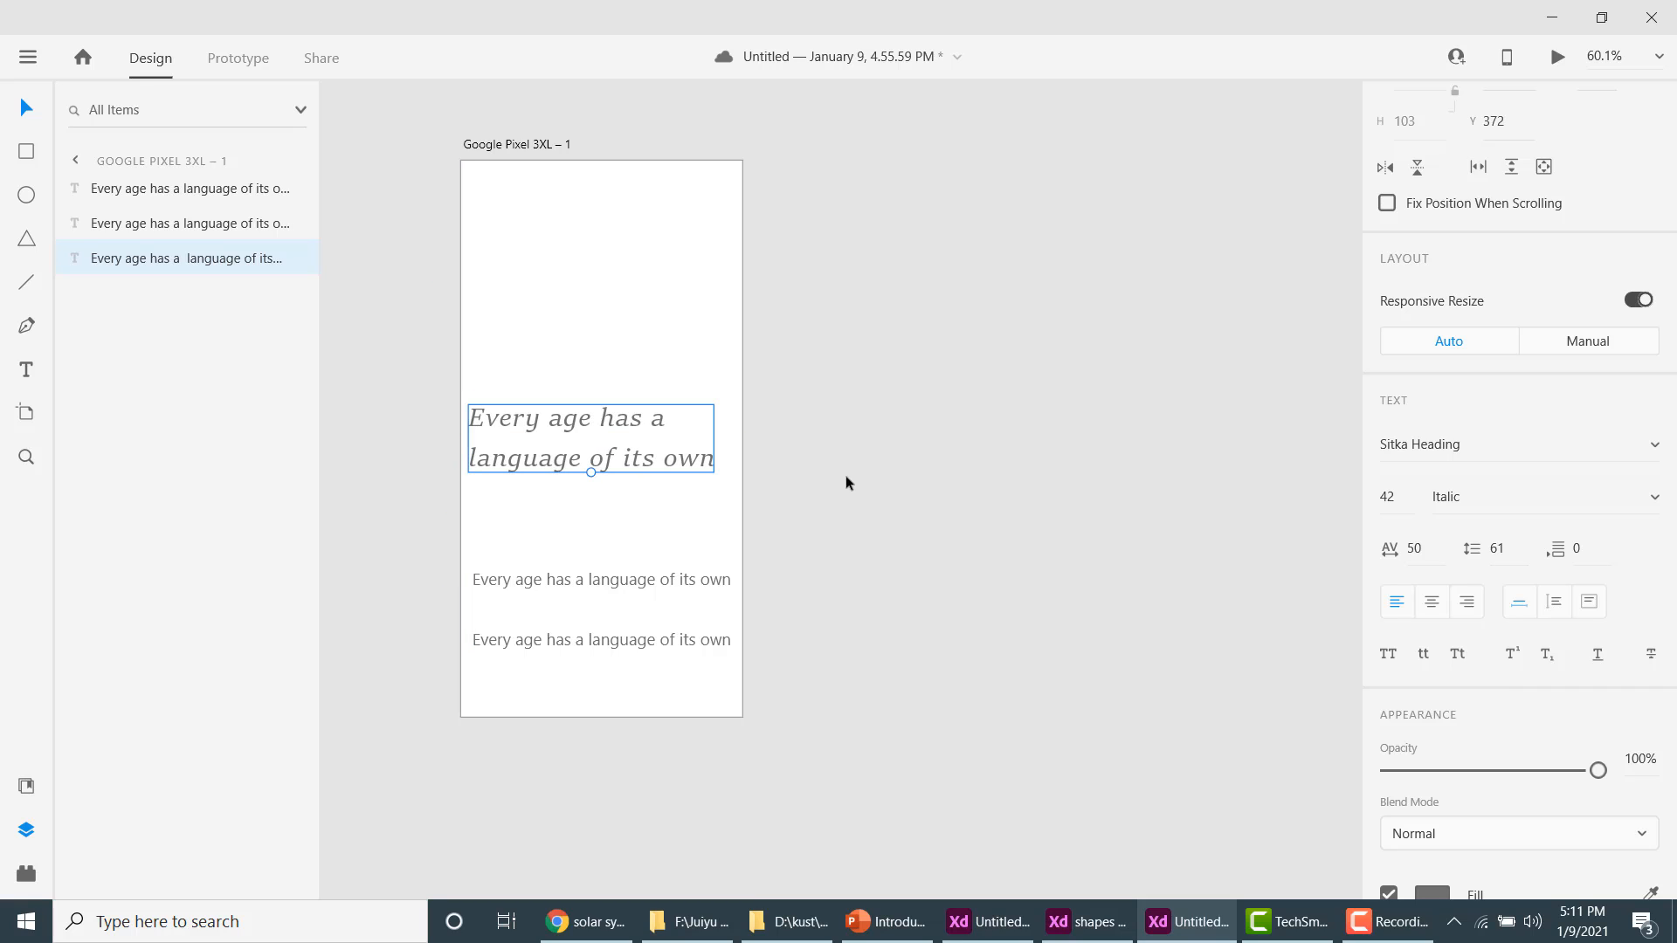
pyautogui.click(1426, 556)
pyautogui.write('0')
pyautogui.press('Return')
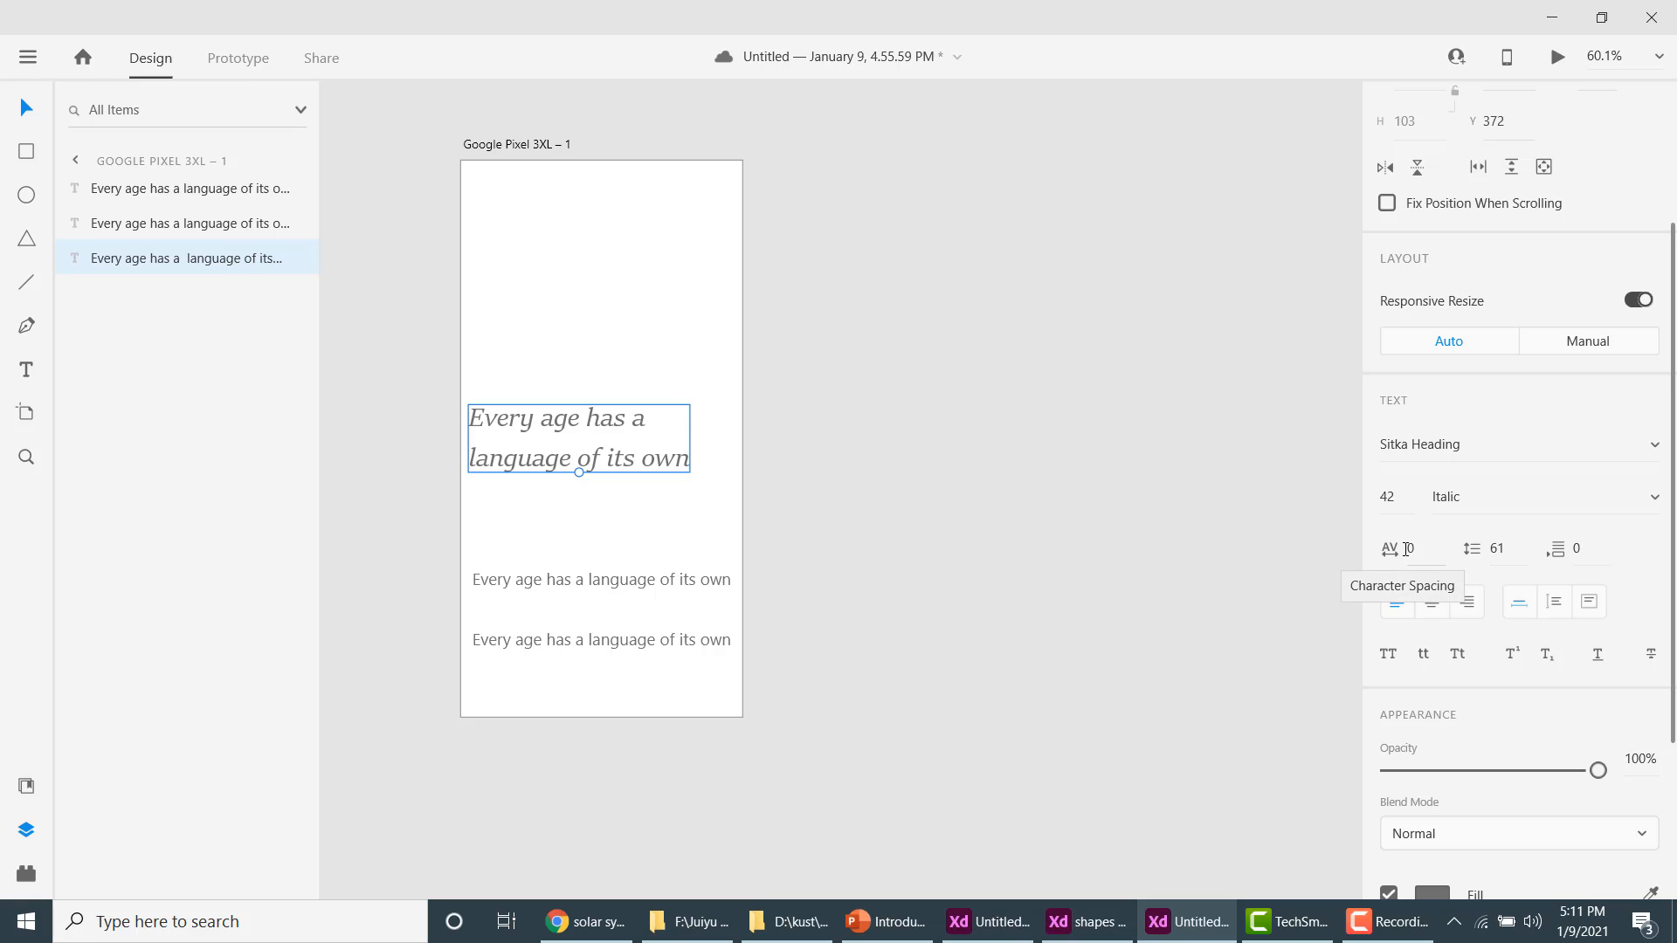
# Check the line spacing value and scale the two-line text up slightly to size 44.
pyautogui.click(1496, 548)
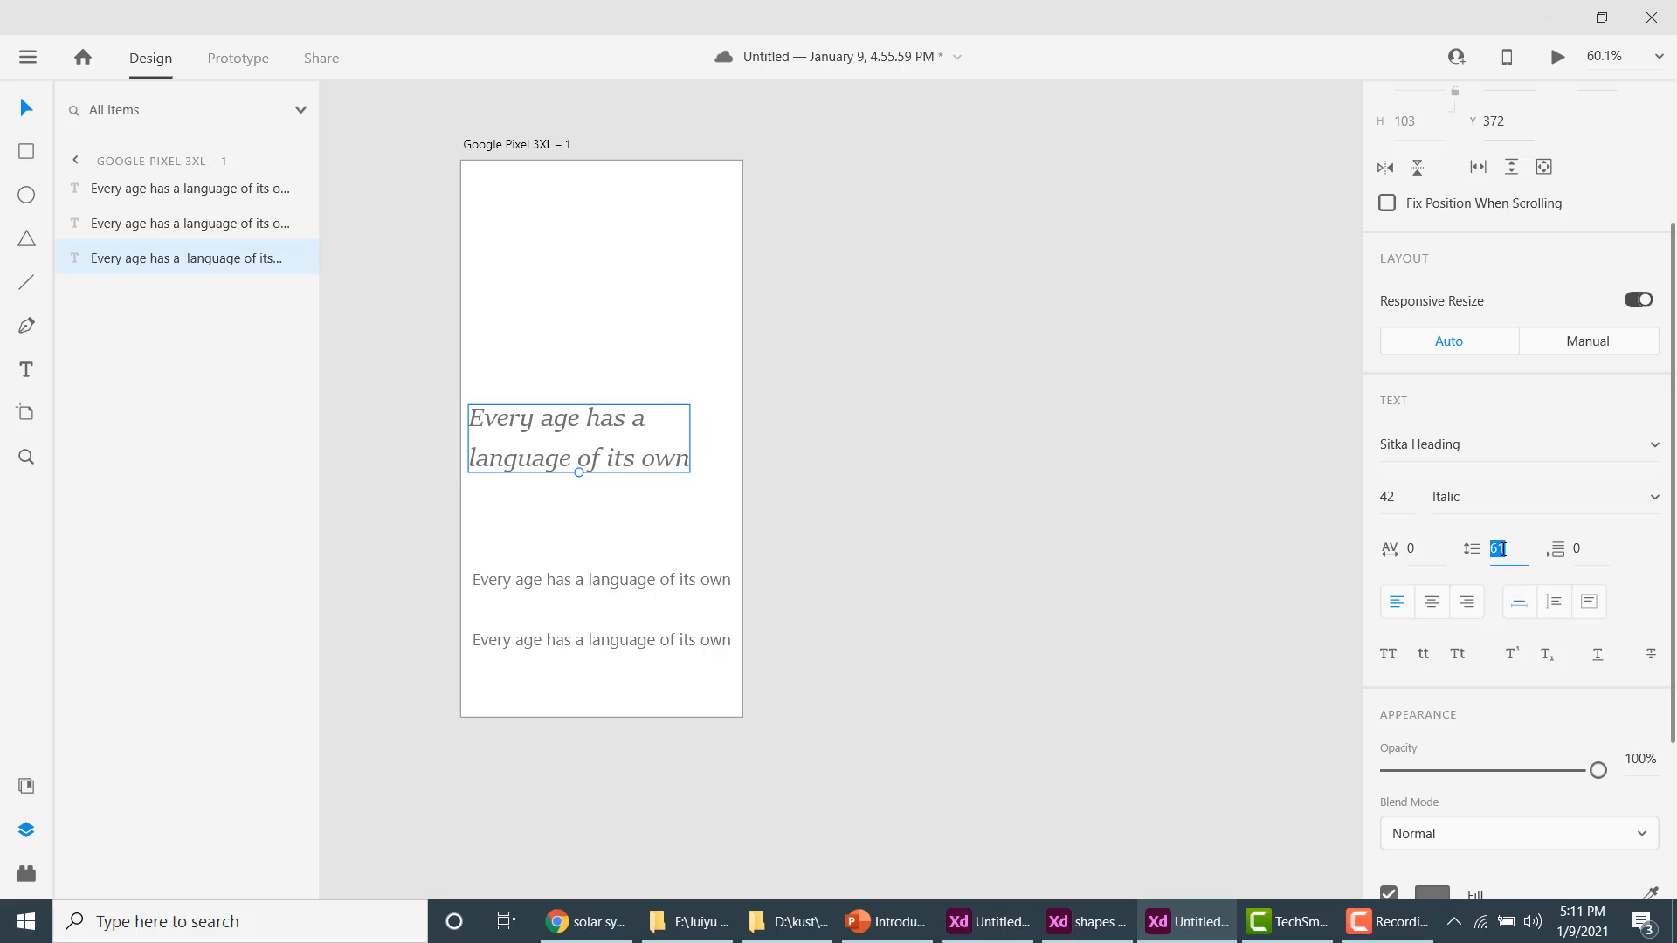
pyautogui.click(1500, 550)
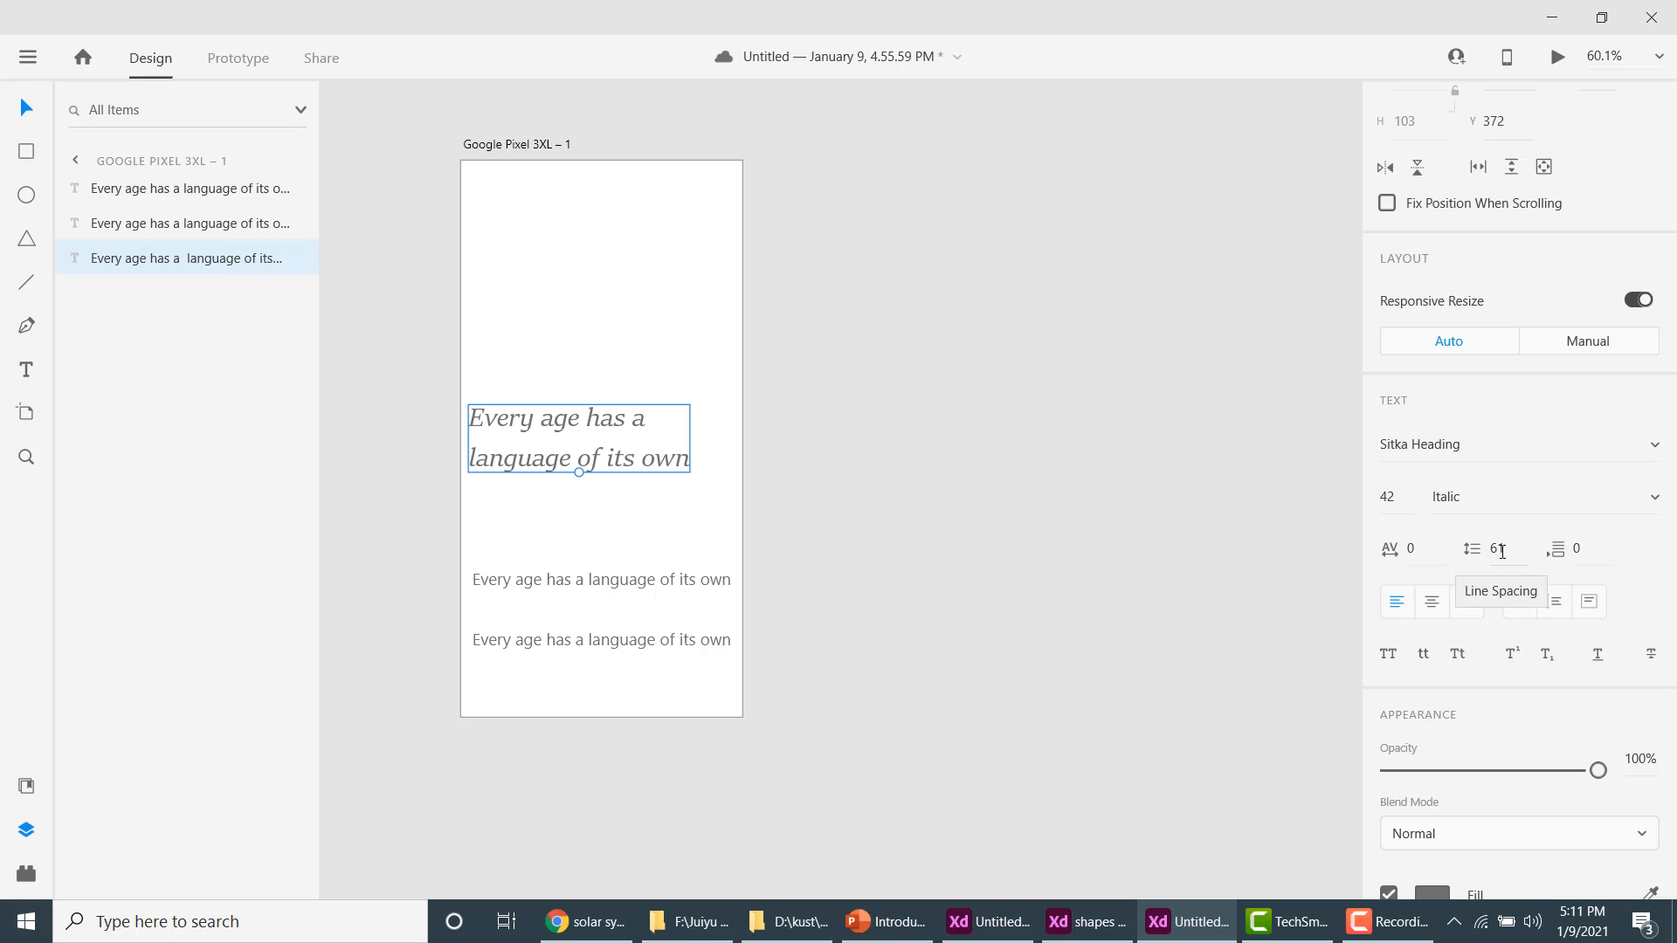
pyautogui.click(1501, 552)
pyautogui.click(1501, 552)
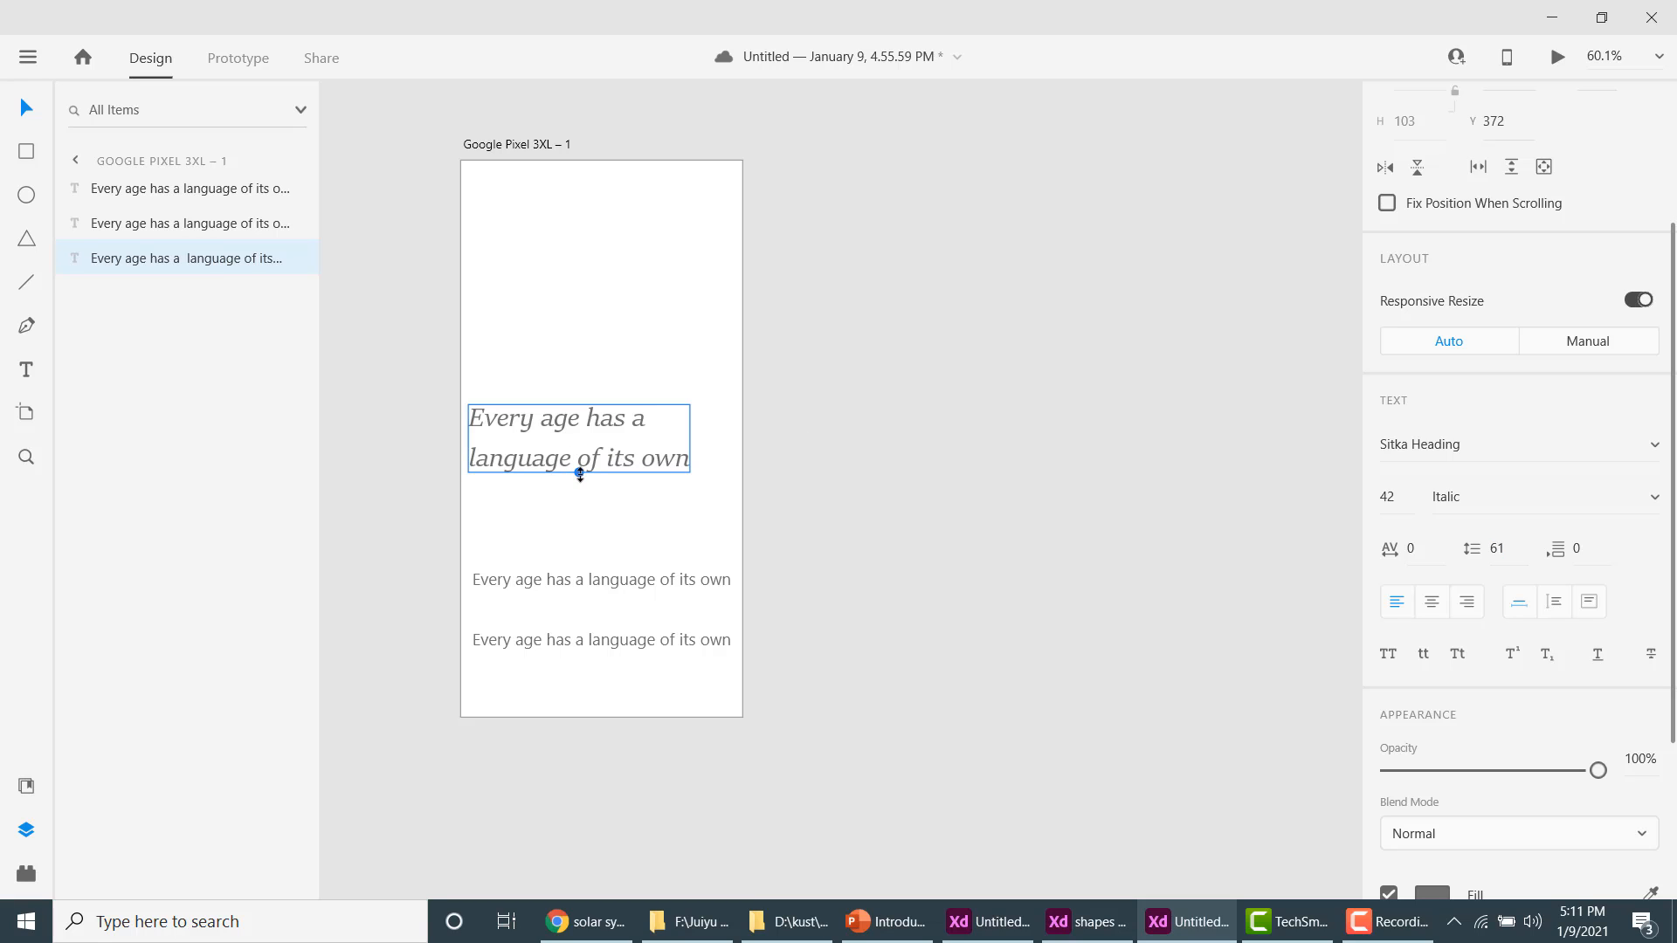
pyautogui.moveTo(580, 468)
pyautogui.mouseDown()
pyautogui.moveTo(573, 516)
pyautogui.moveTo(592, 443)
pyautogui.moveTo(599, 526)
pyautogui.moveTo(621, 481)
pyautogui.moveTo(579, 476)
pyautogui.mouseUp()
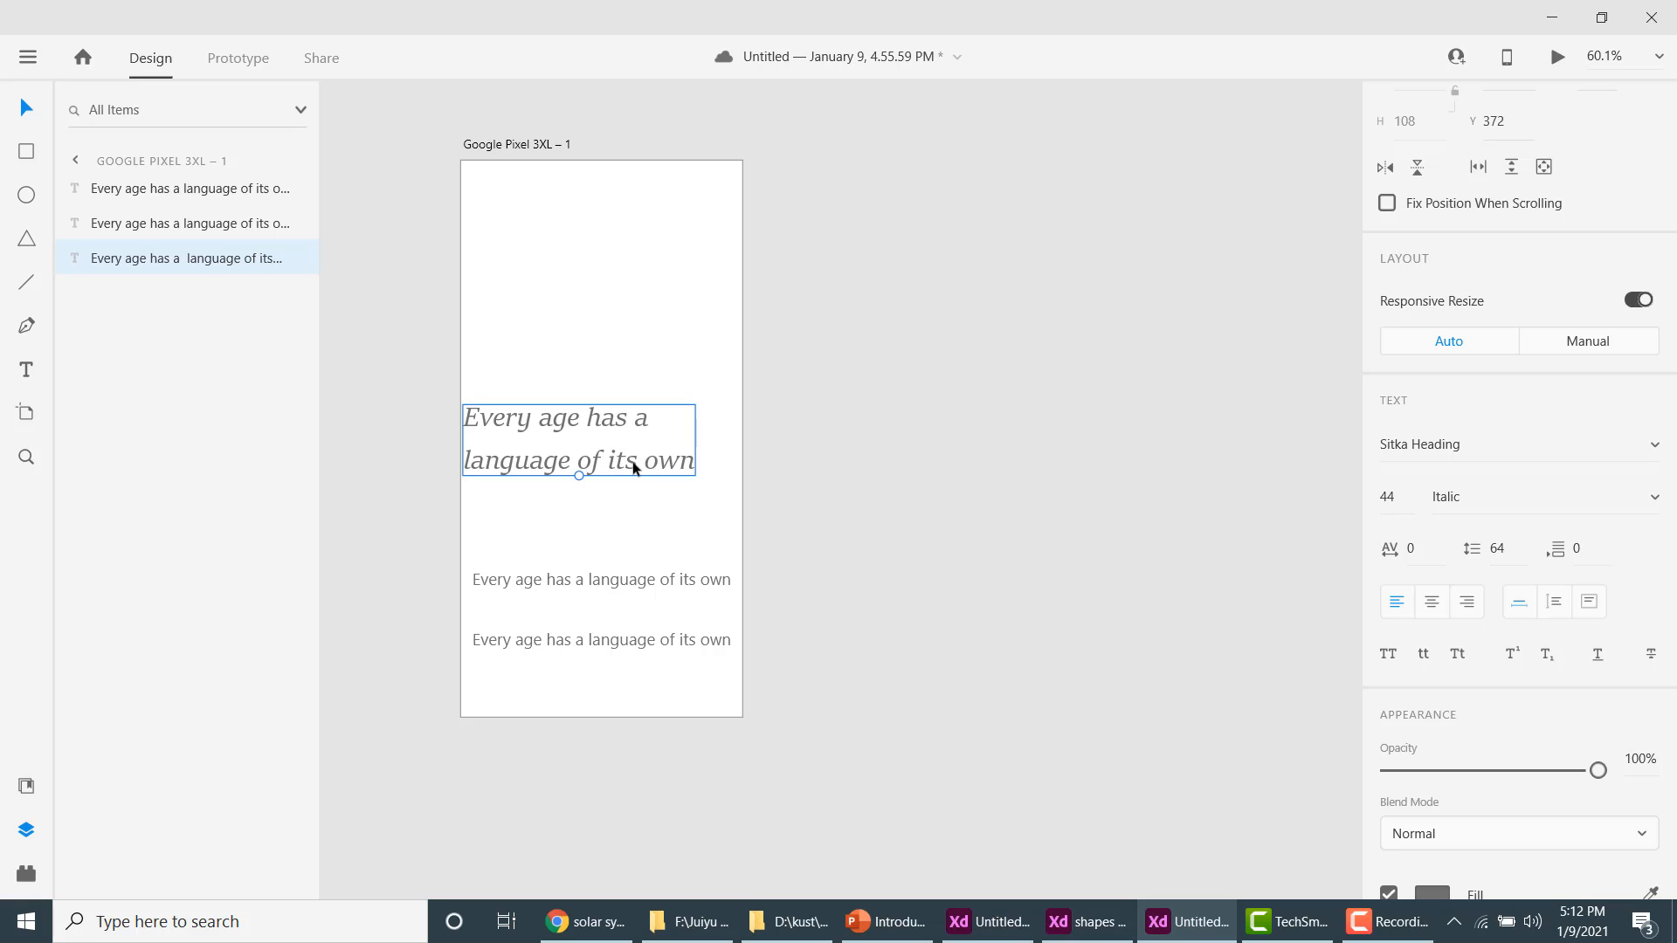
# End the two-line text with a period and, after a blank line, add "Sample Text New Paragraph starts here.".
pyautogui.doubleClick(694, 464)
pyautogui.click(692, 460)
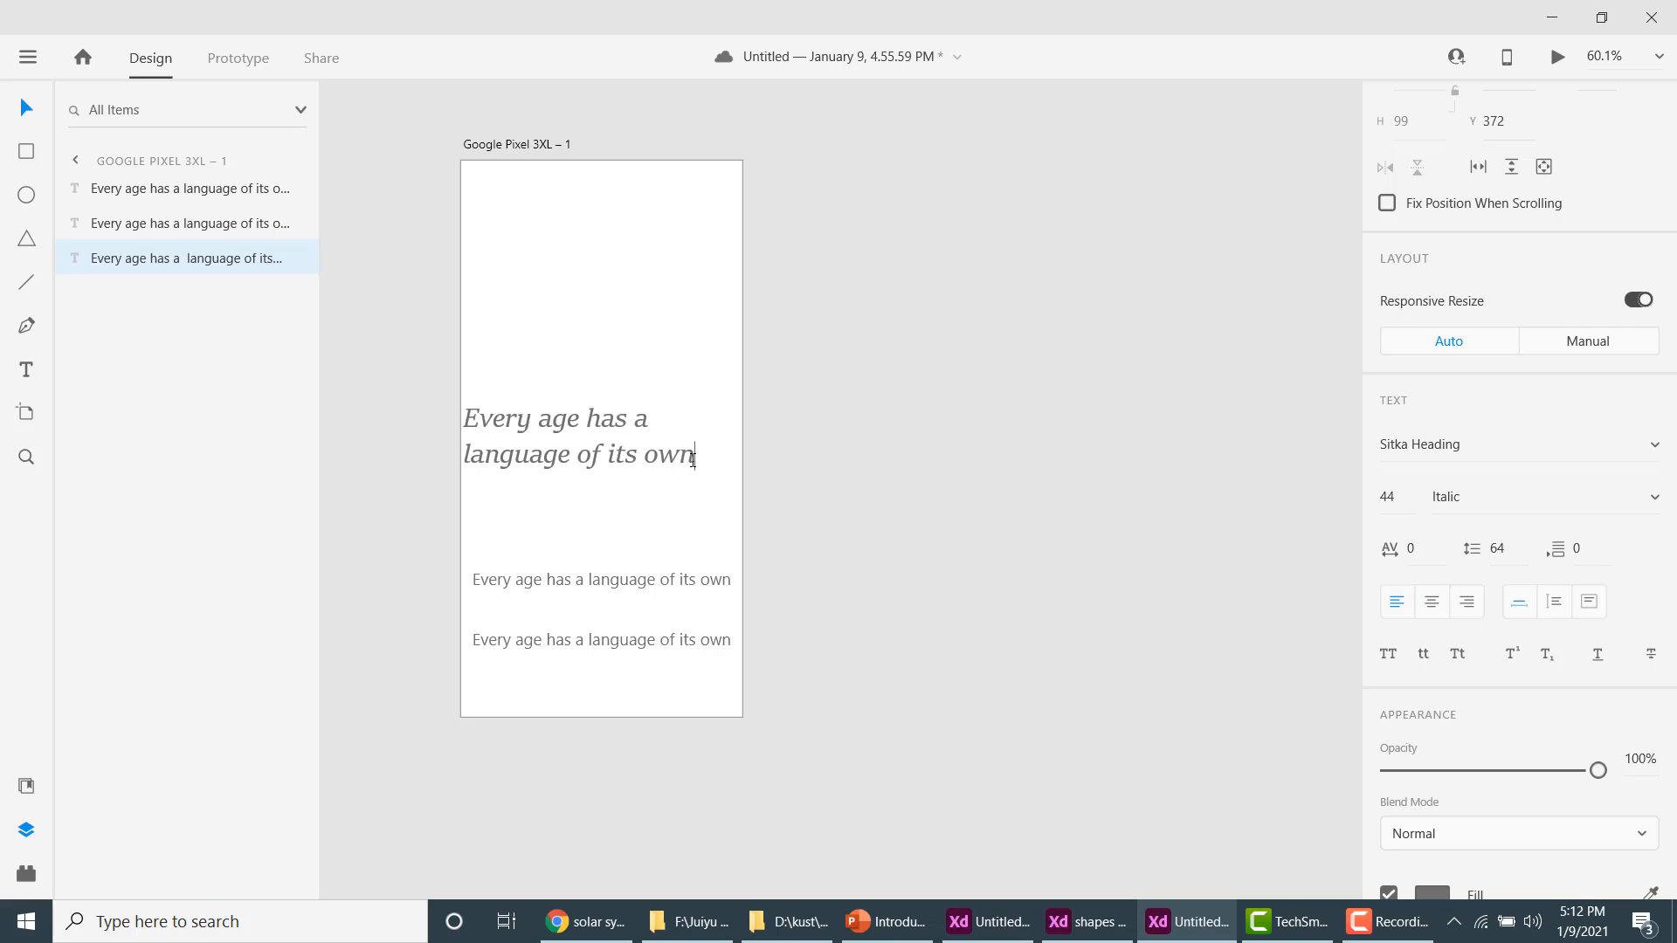
pyautogui.write('.')
pyautogui.press('Return')
pyautogui.write('Sample Tex')
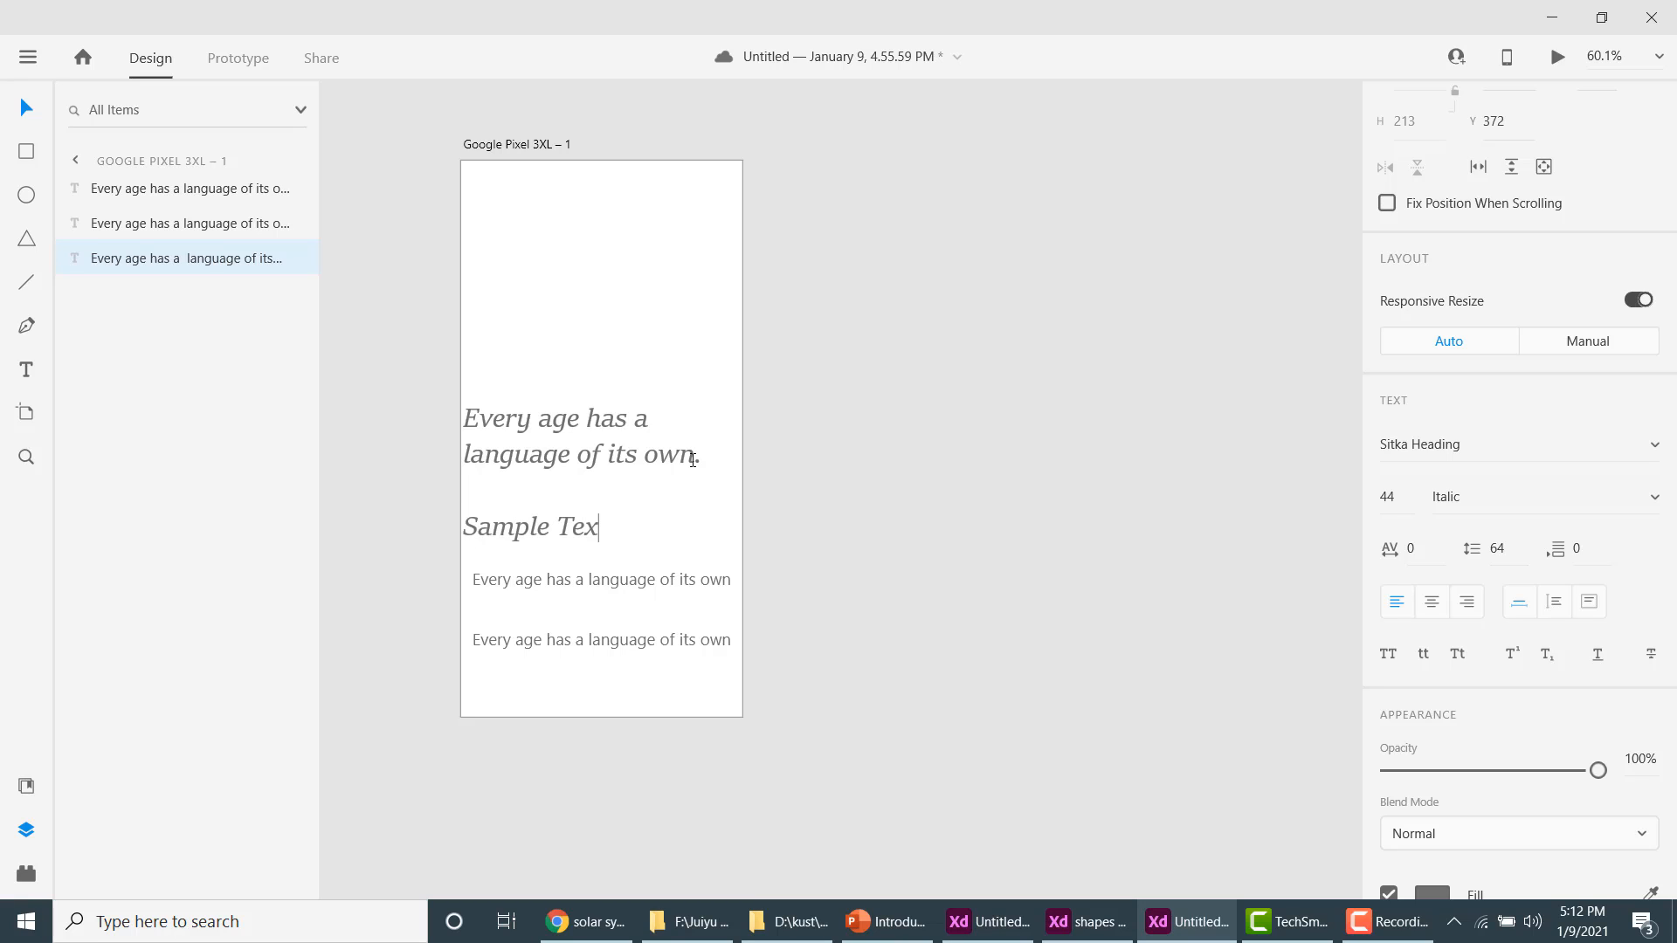
pyautogui.write('t New Paragraph')
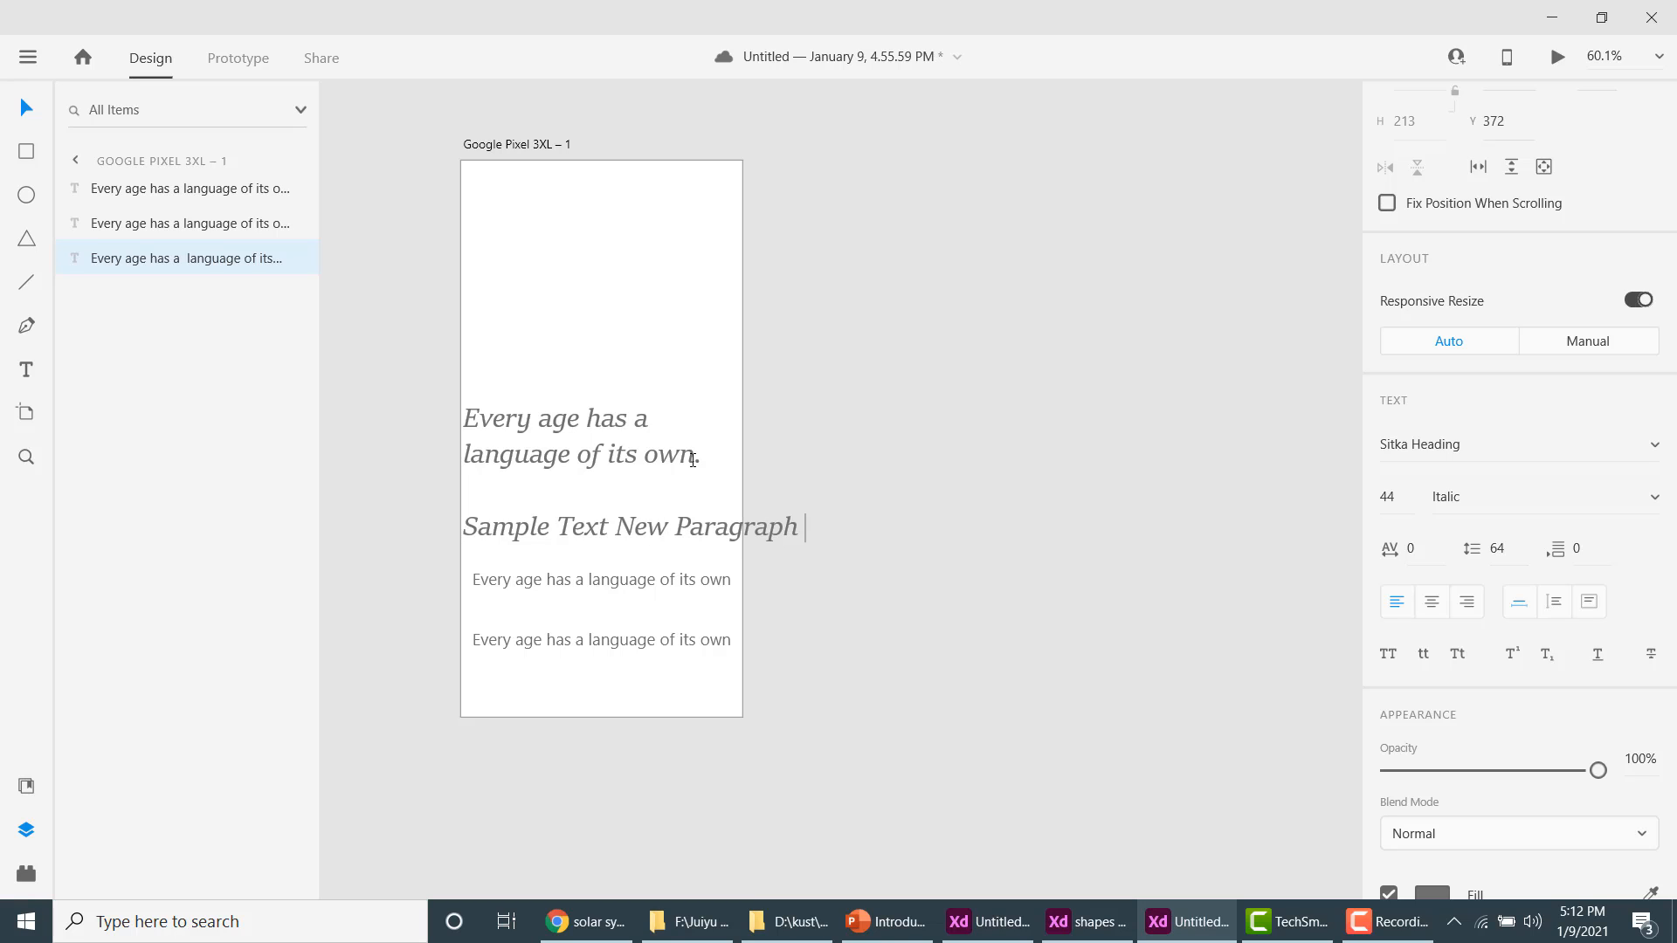
pyautogui.write(' starts here.')
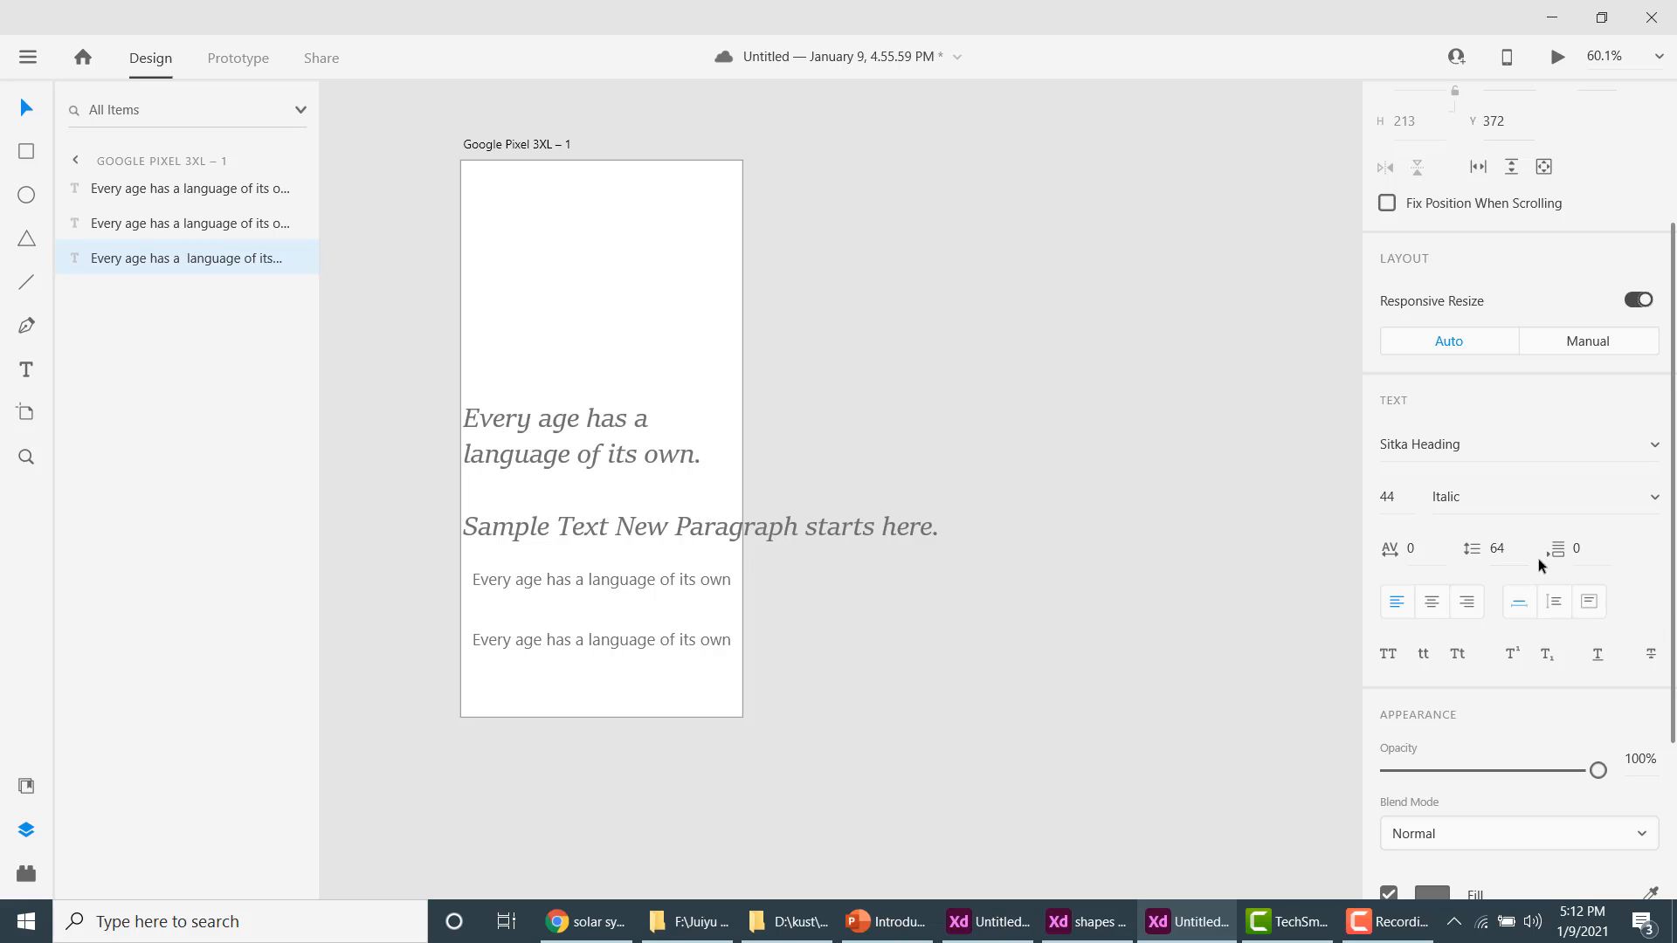
# Finish editing the text content and move the text block up the artboard to Y 272.
pyautogui.click(624, 458)
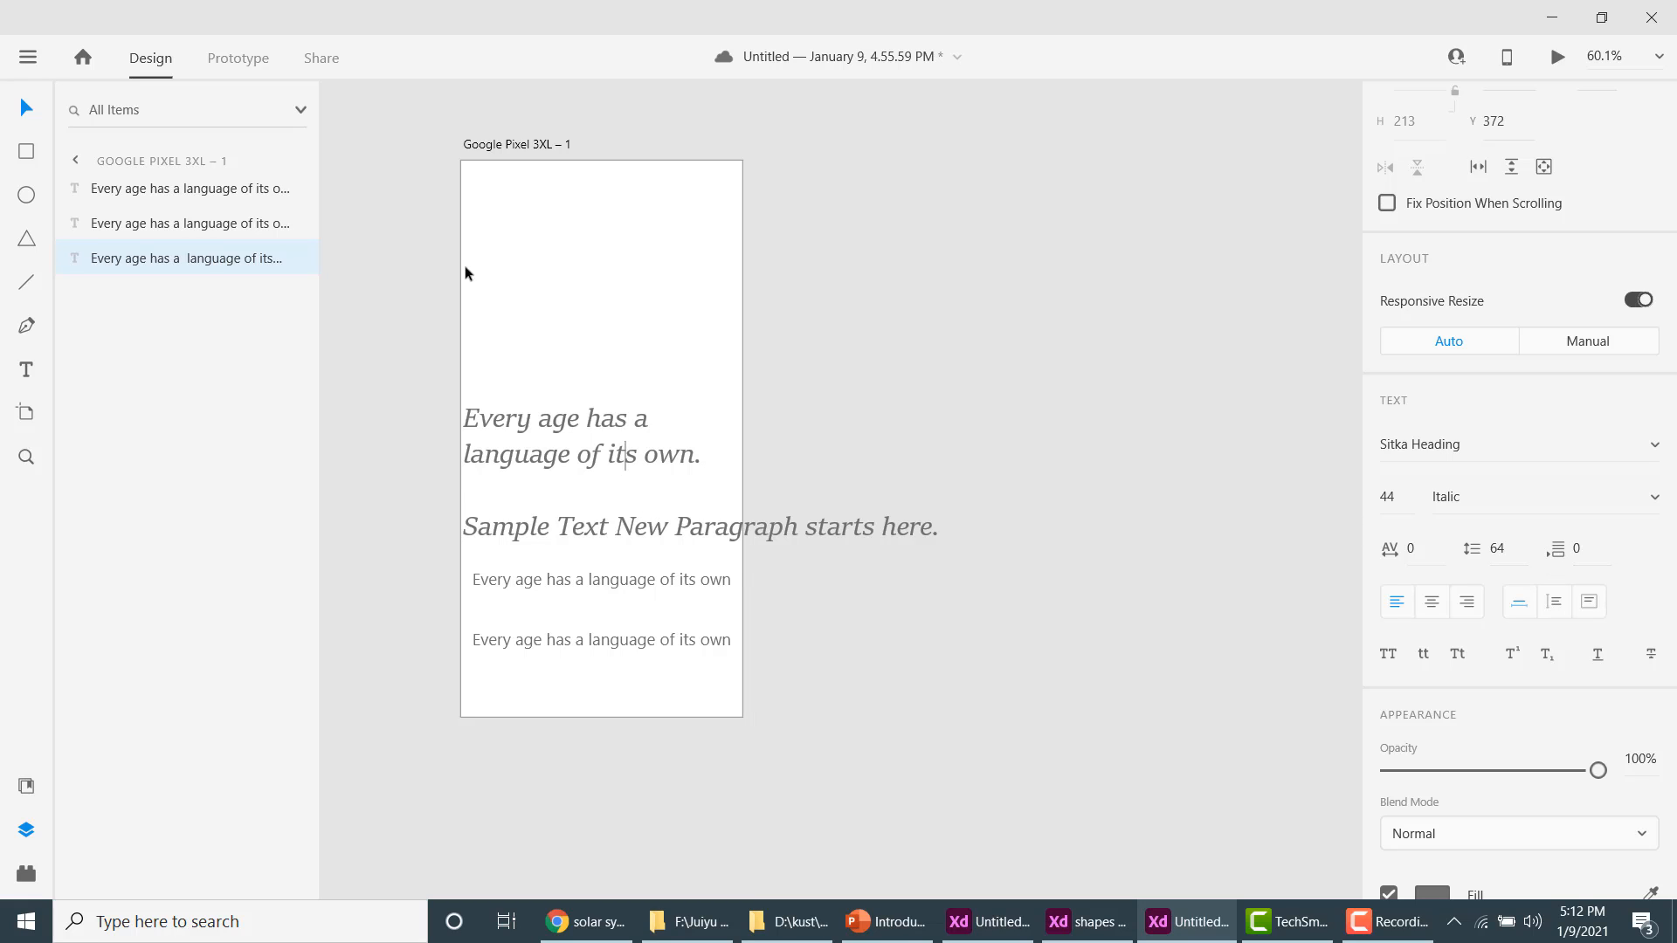
pyautogui.tripleClick(692, 536)
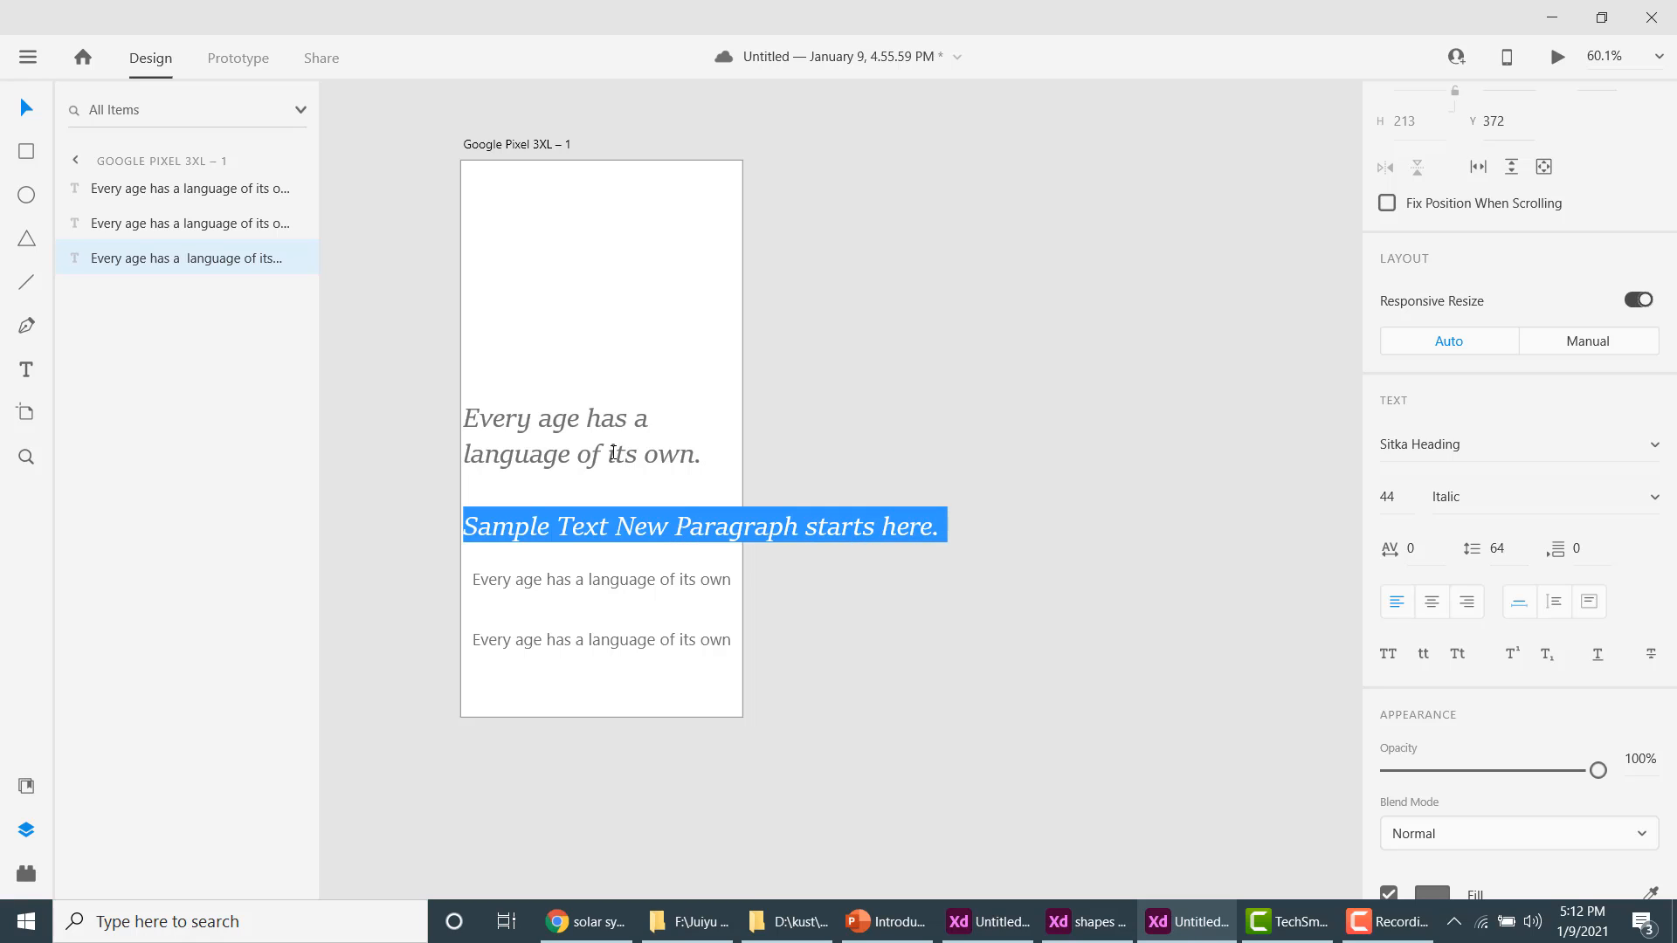
pyautogui.click(613, 453)
pyautogui.click(23, 104)
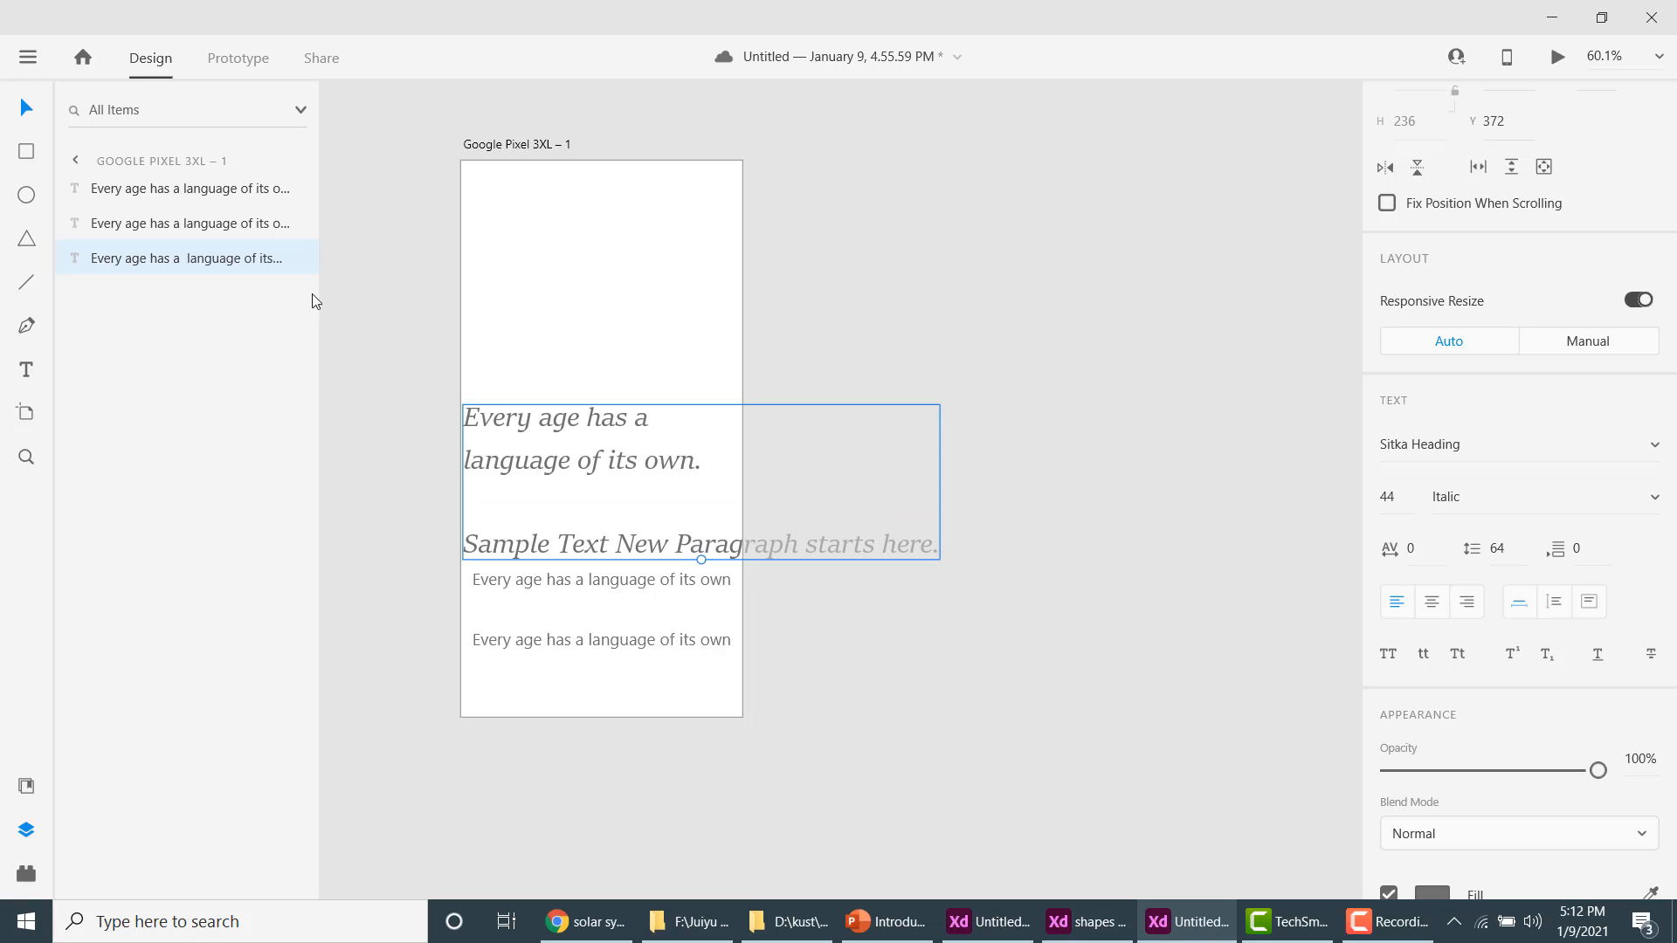
pyautogui.moveTo(659, 439); pyautogui.dragTo(656, 374)
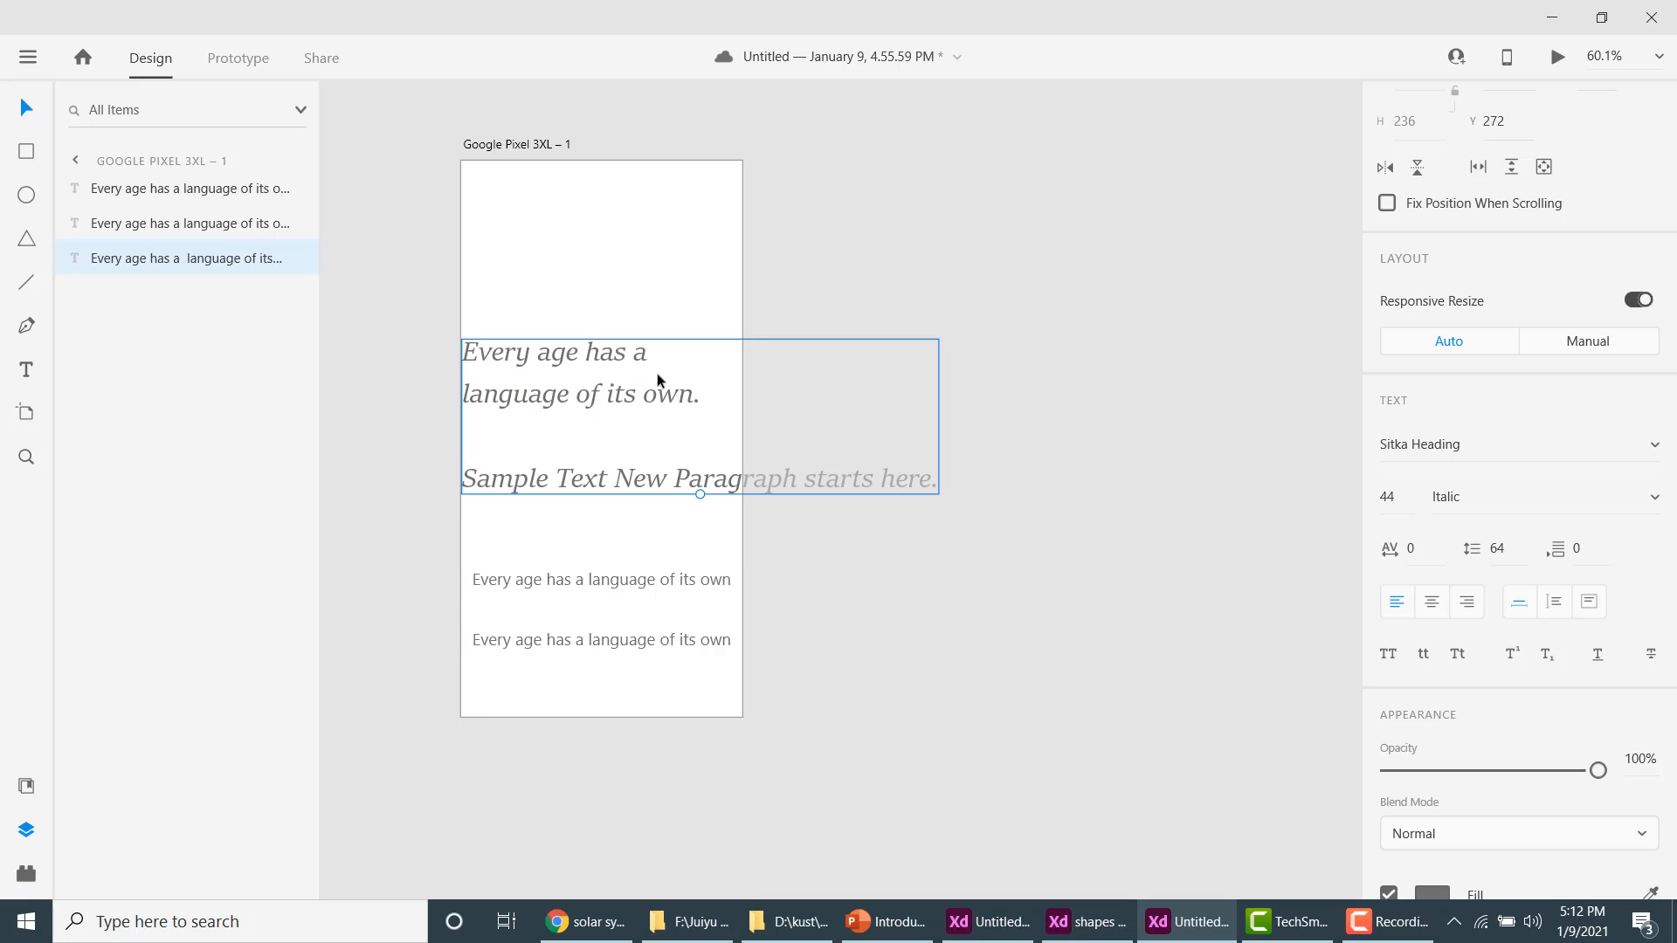
# Set the text block's font size to 14.
pyautogui.click(1394, 504)
pyautogui.doubleClick(1391, 498)
pyautogui.write('14')
pyautogui.press('Return')
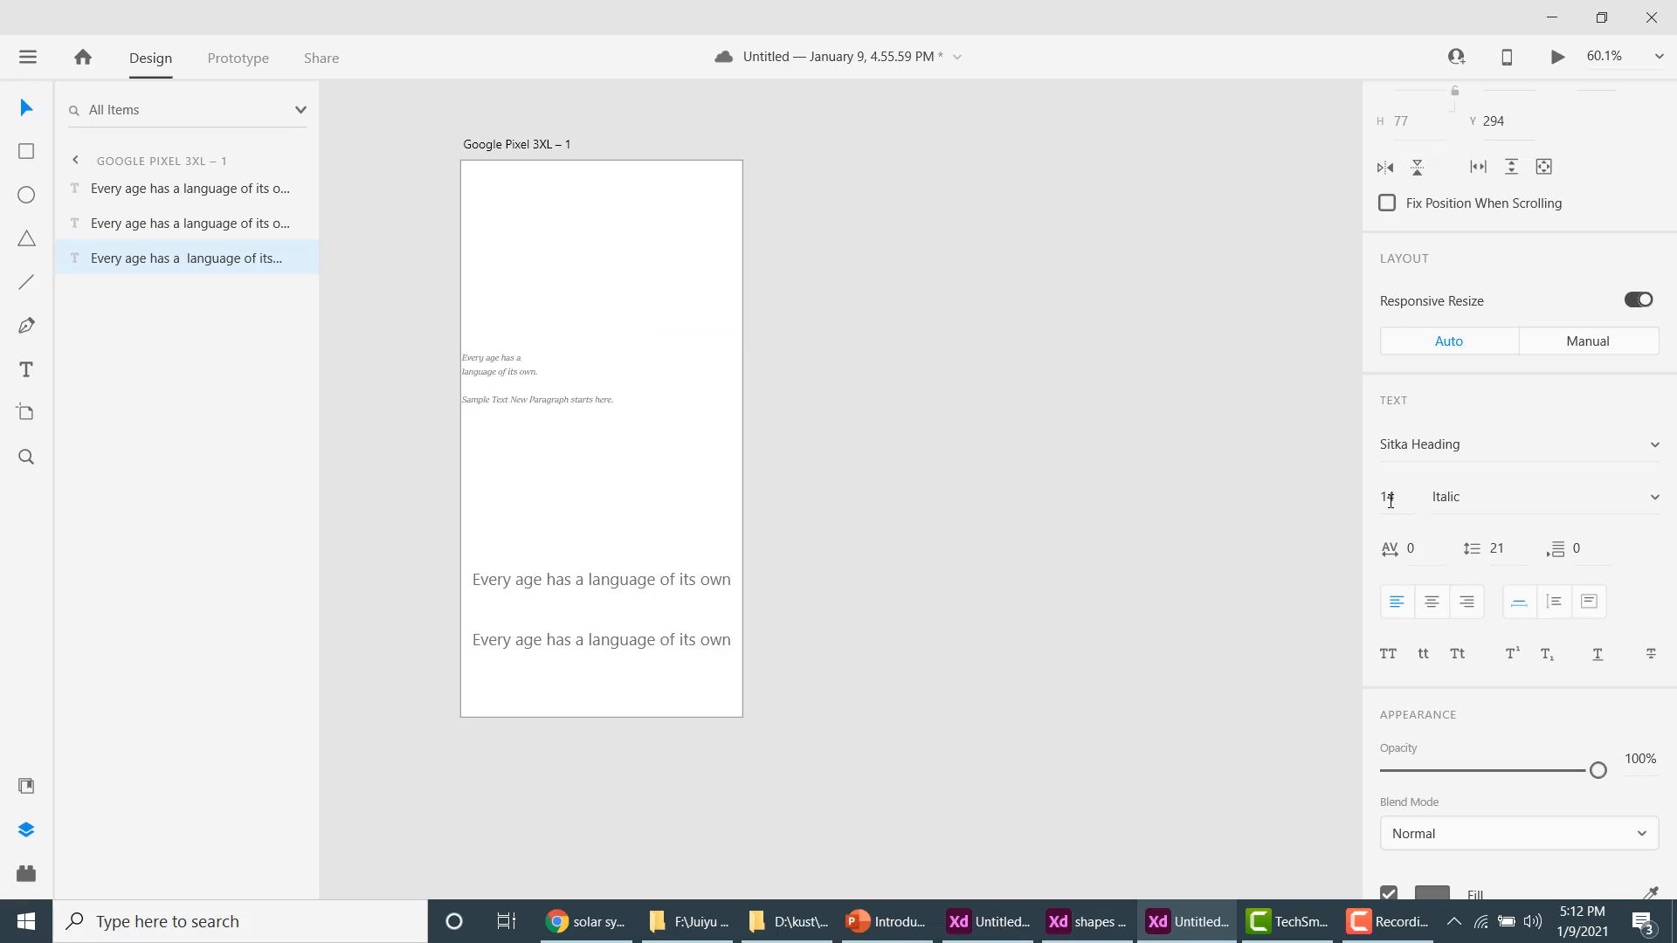
# Set the text block's paragraph spacing to 45.
pyautogui.click(1578, 554)
pyautogui.doubleClick(1579, 554)
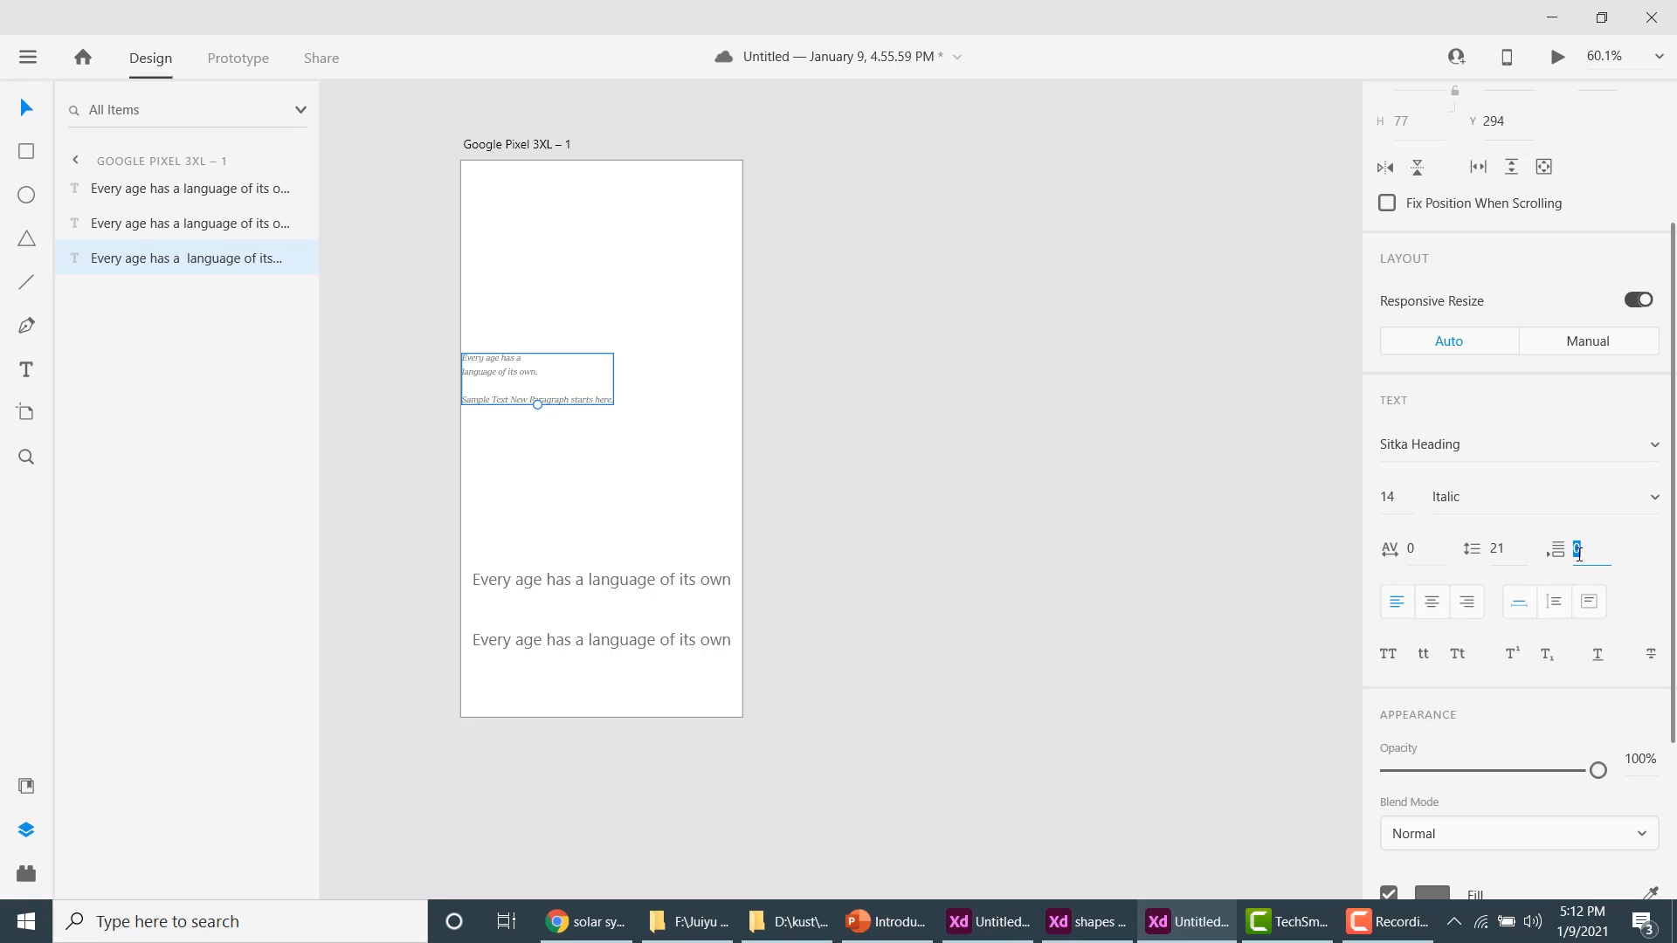
pyautogui.write('45')
pyautogui.press('Return')
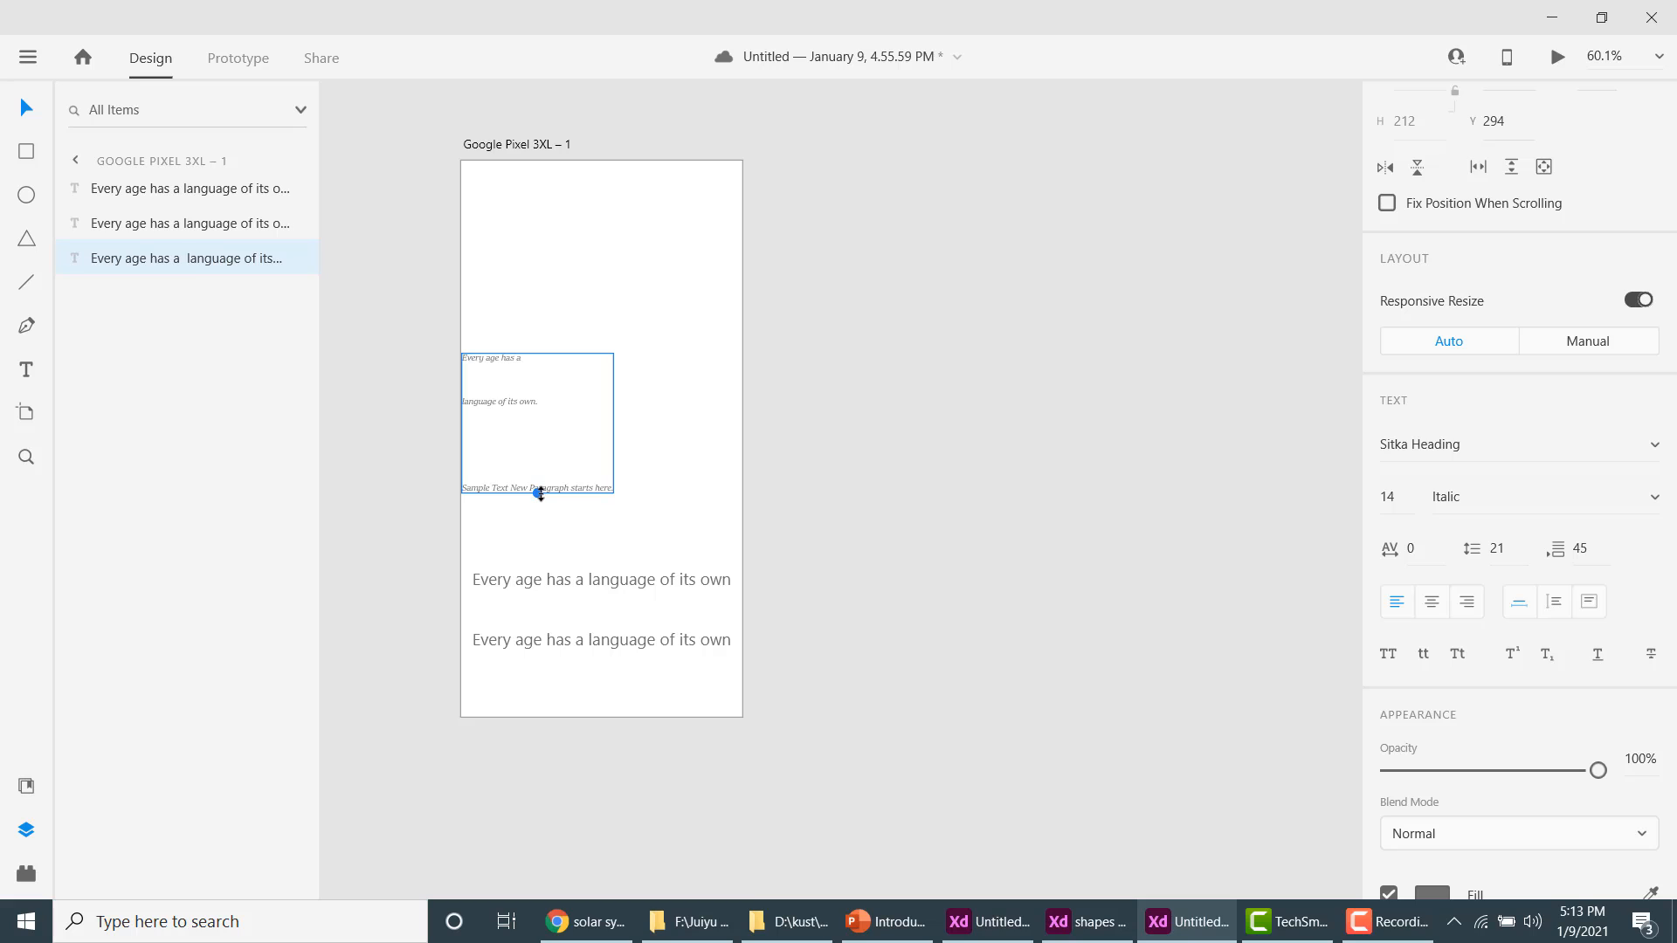
# Scale the text block down to size 13 and set its paragraph spacing to 0.
pyautogui.moveTo(537, 492)
pyautogui.mouseDown()
pyautogui.moveTo(539, 449)
pyautogui.moveTo(550, 486)
pyautogui.mouseUp()
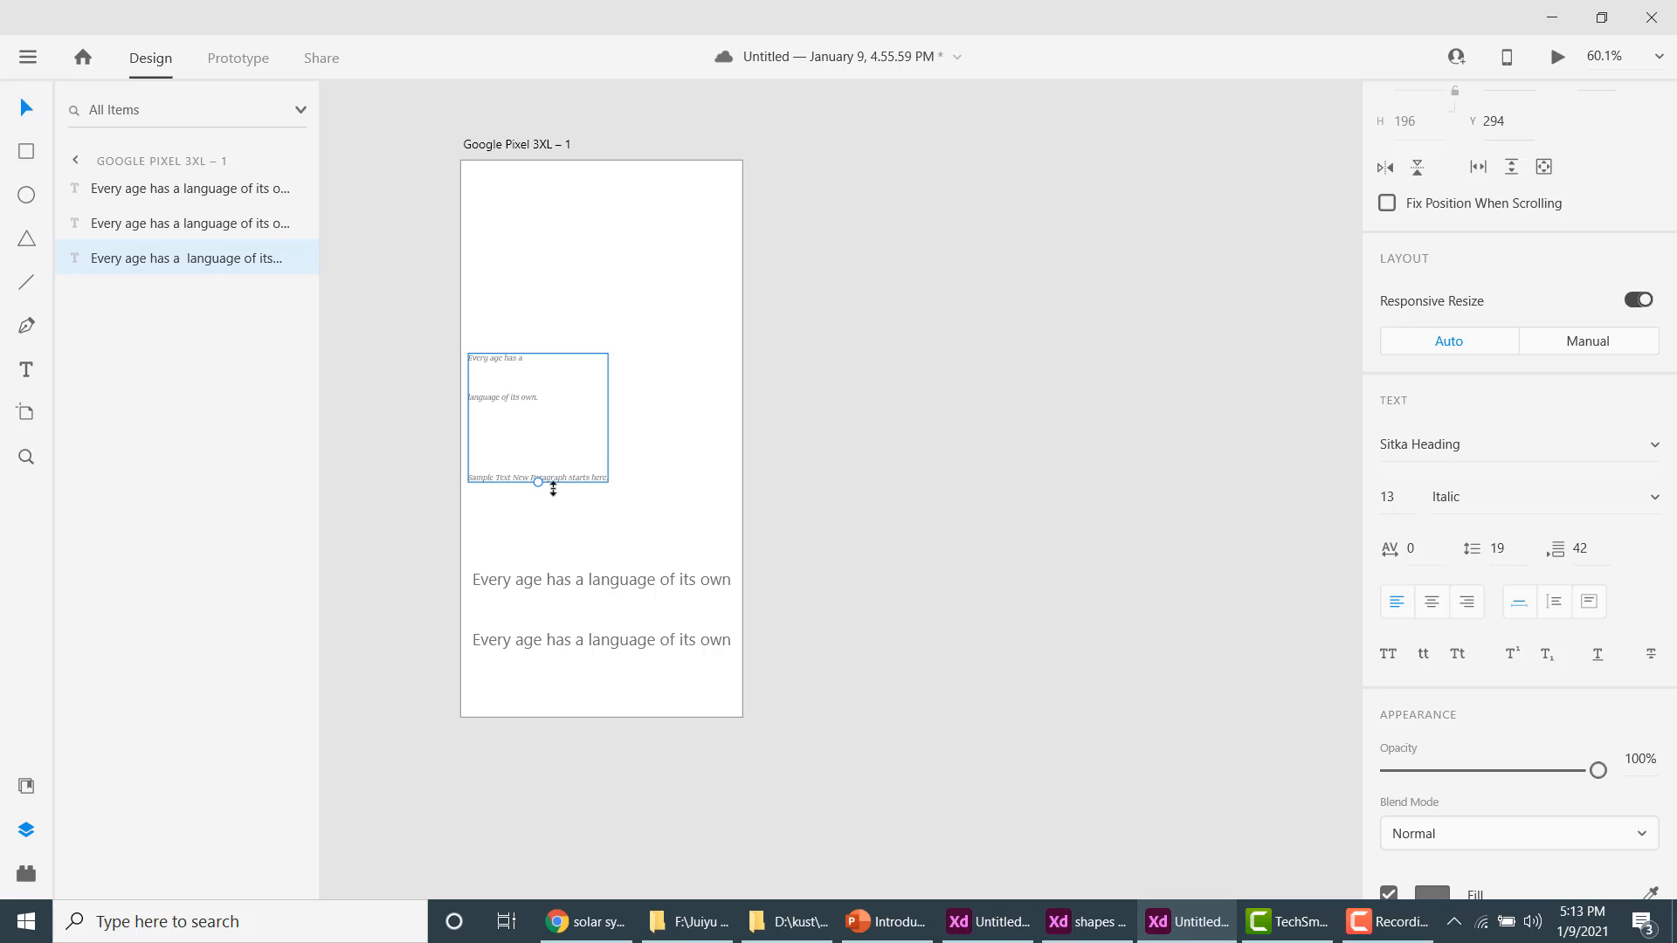
pyautogui.click(1570, 548)
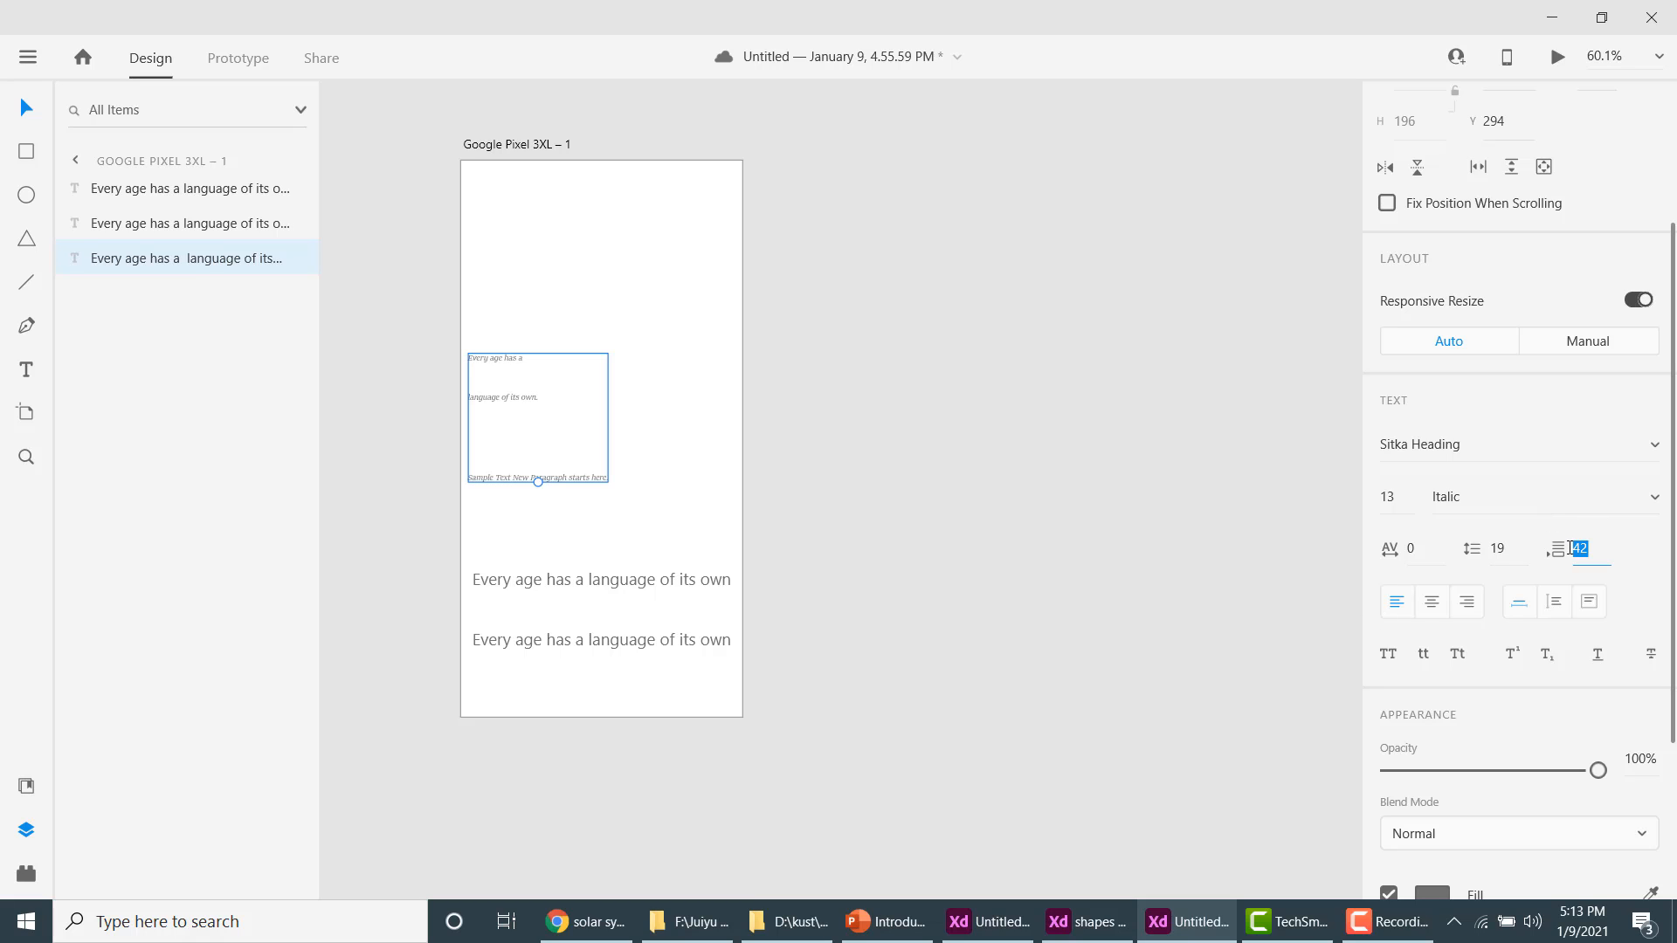
pyautogui.write('0')
pyautogui.press('Return')
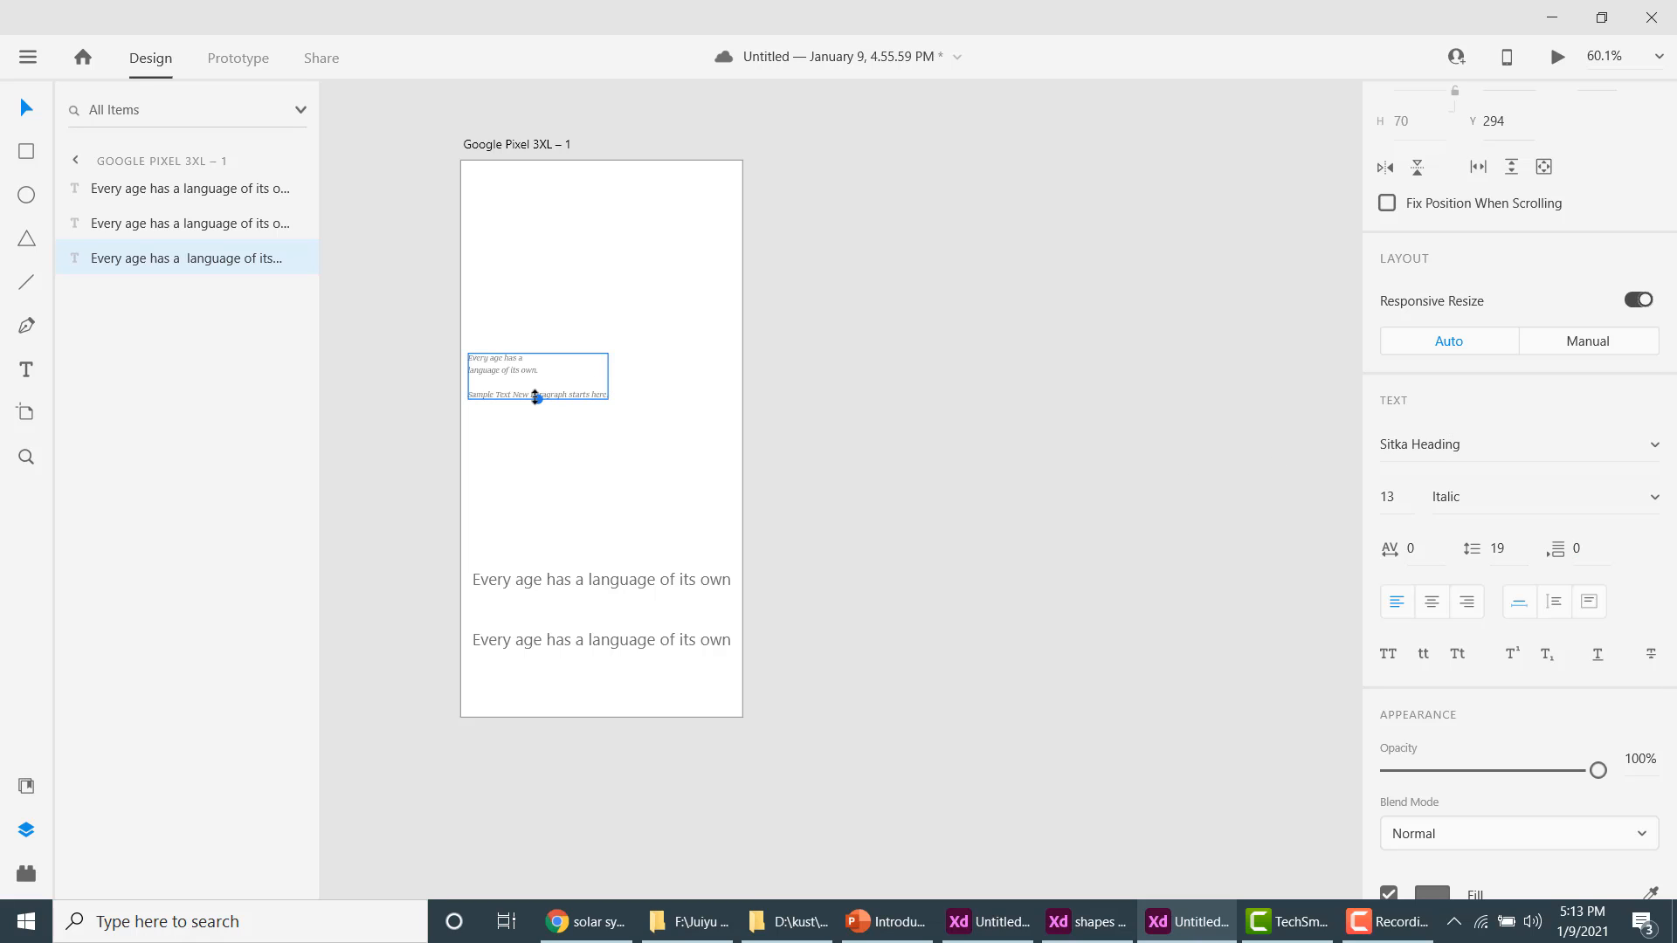
# Scale the text block up to size 22 and join its first two lines into one line.
pyautogui.moveTo(536, 397)
pyautogui.mouseDown()
pyautogui.moveTo(542, 431)
pyautogui.moveTo(571, 390)
pyautogui.moveTo(510, 393)
pyautogui.mouseUp()
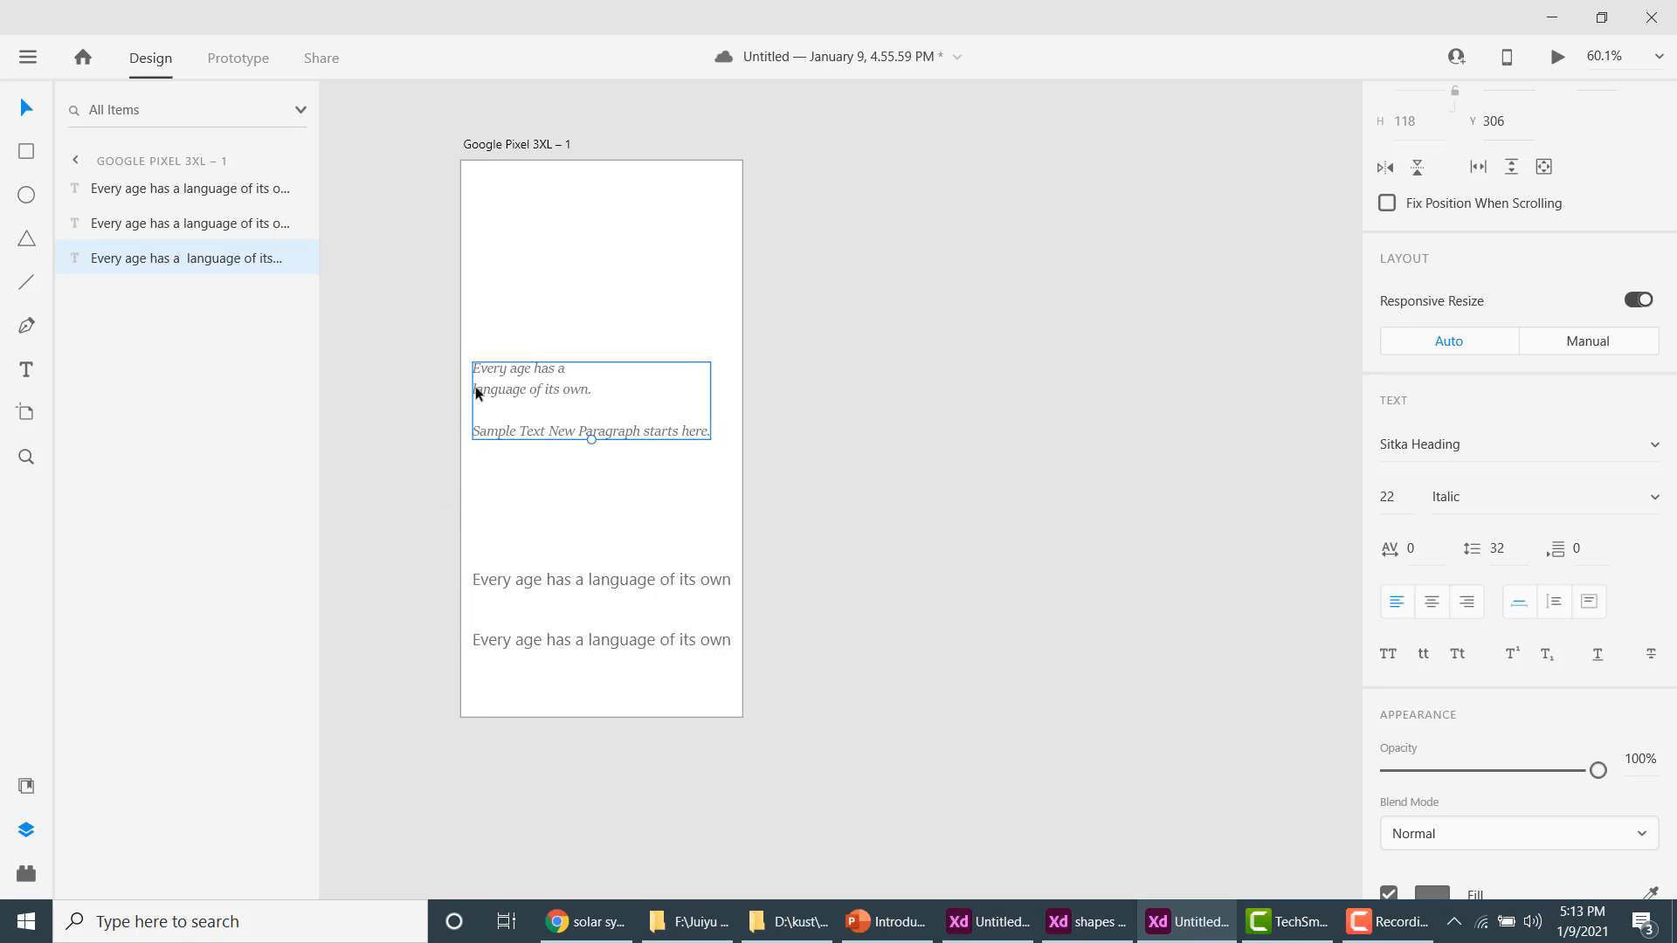
pyautogui.doubleClick(475, 387)
pyautogui.click(478, 389)
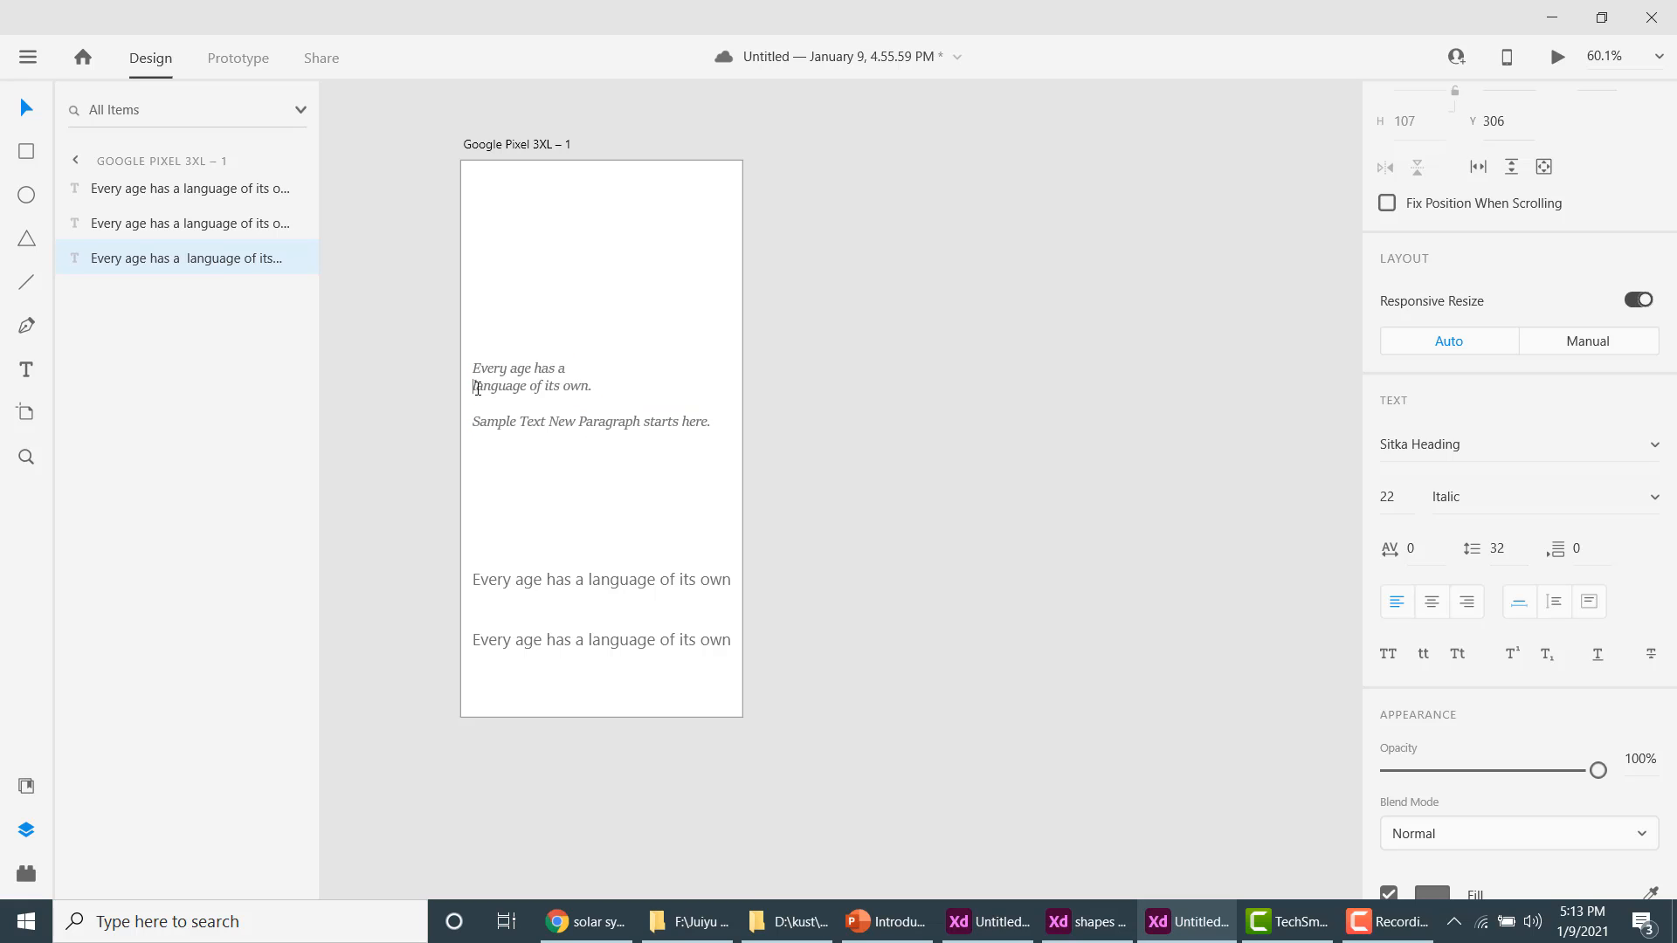
pyautogui.press('BackSpace')
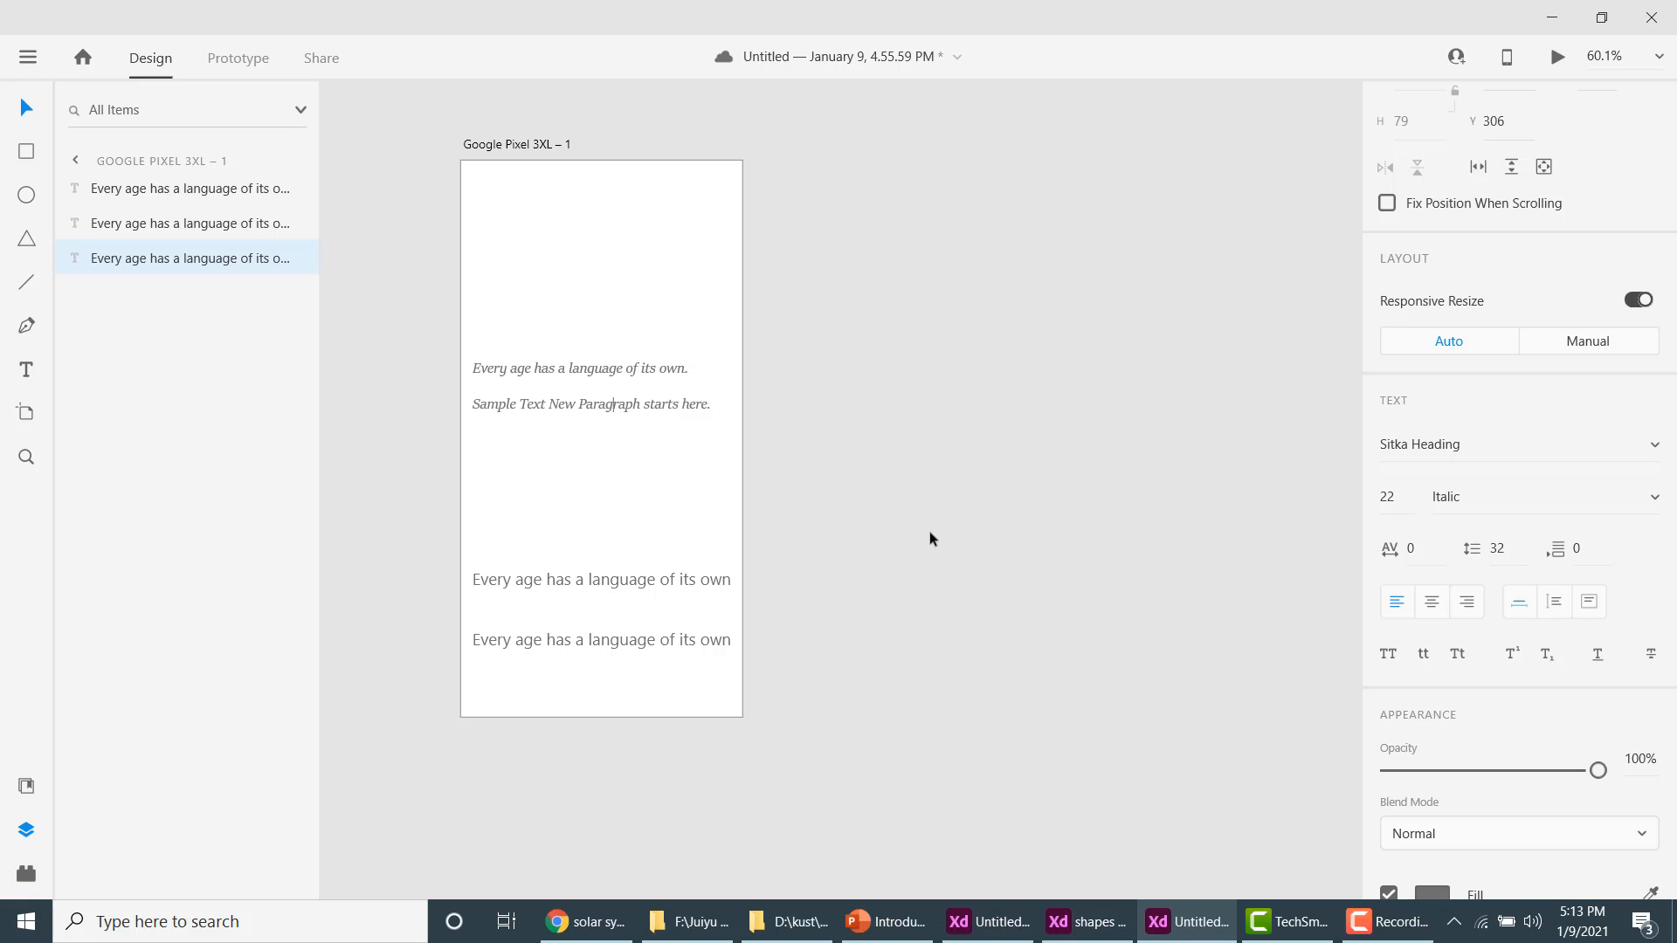
pyautogui.press('Escape')
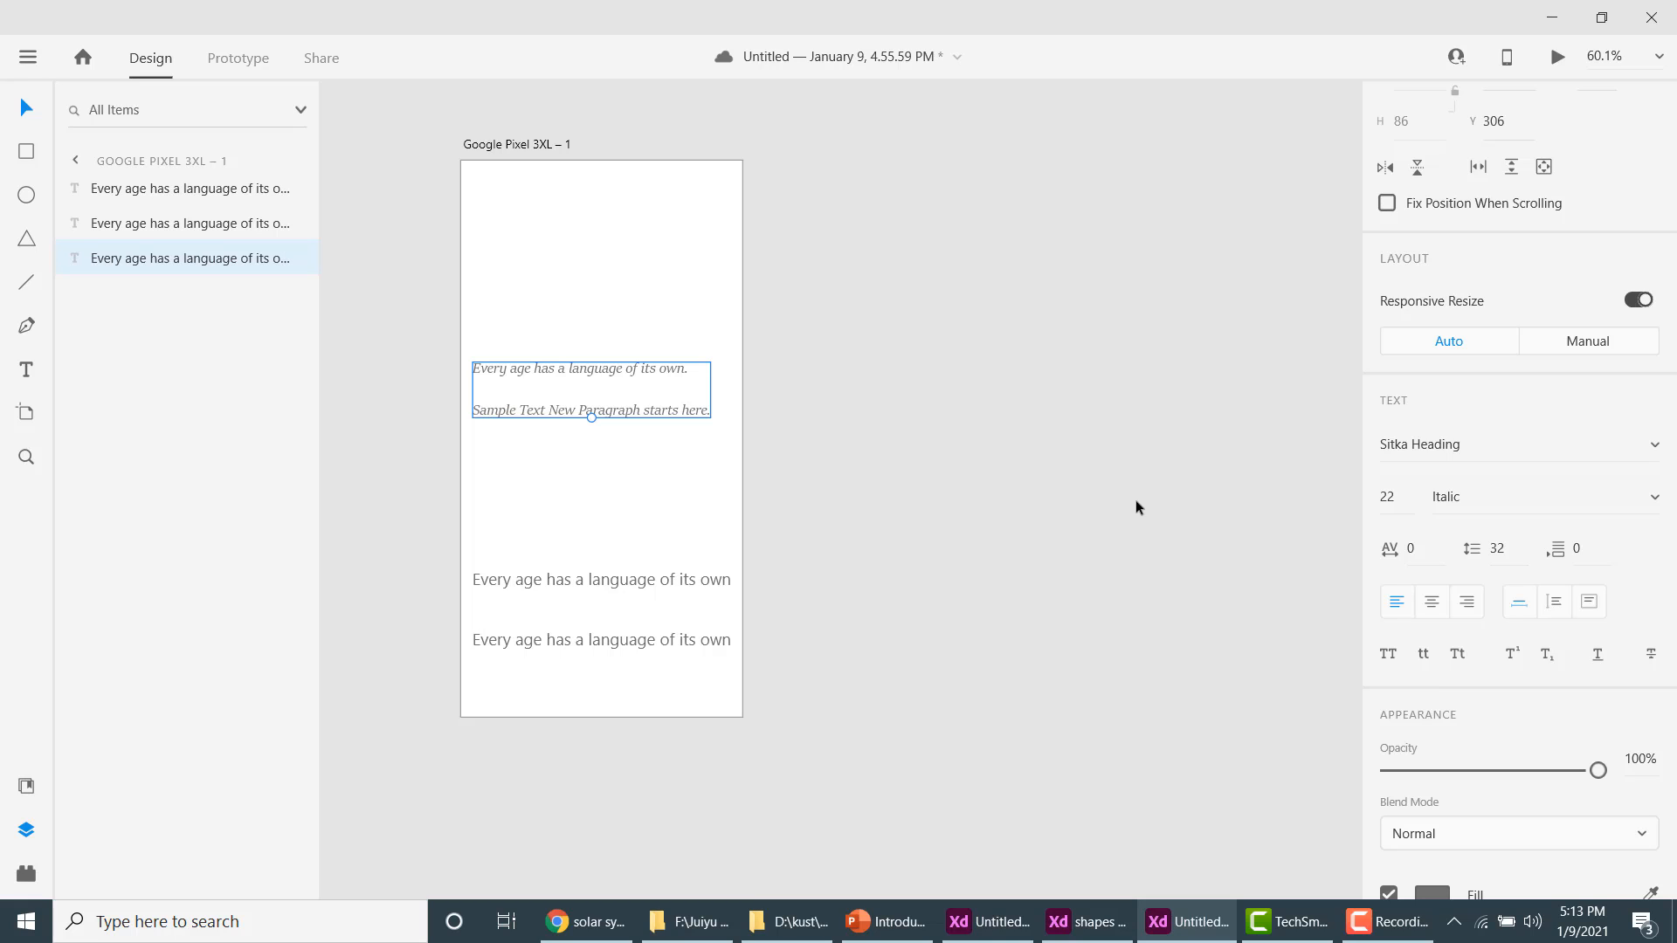
# Set the paragraph spacing between the two sentences to 47.
pyautogui.click(1580, 550)
pyautogui.write('47')
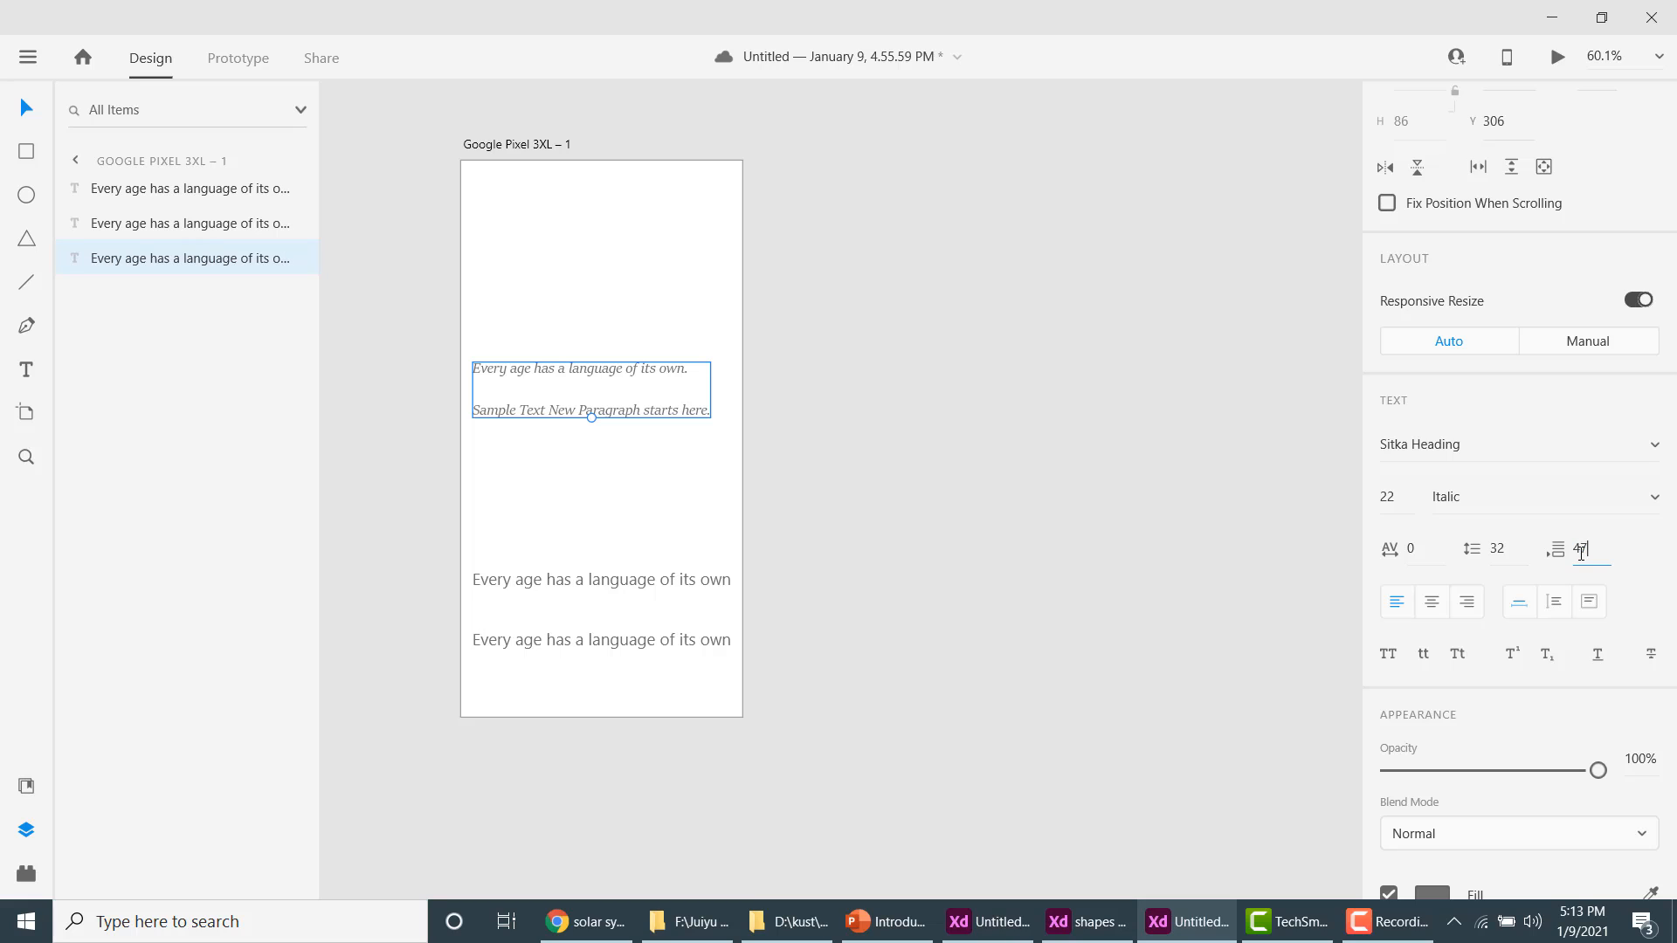
pyautogui.press('Return')
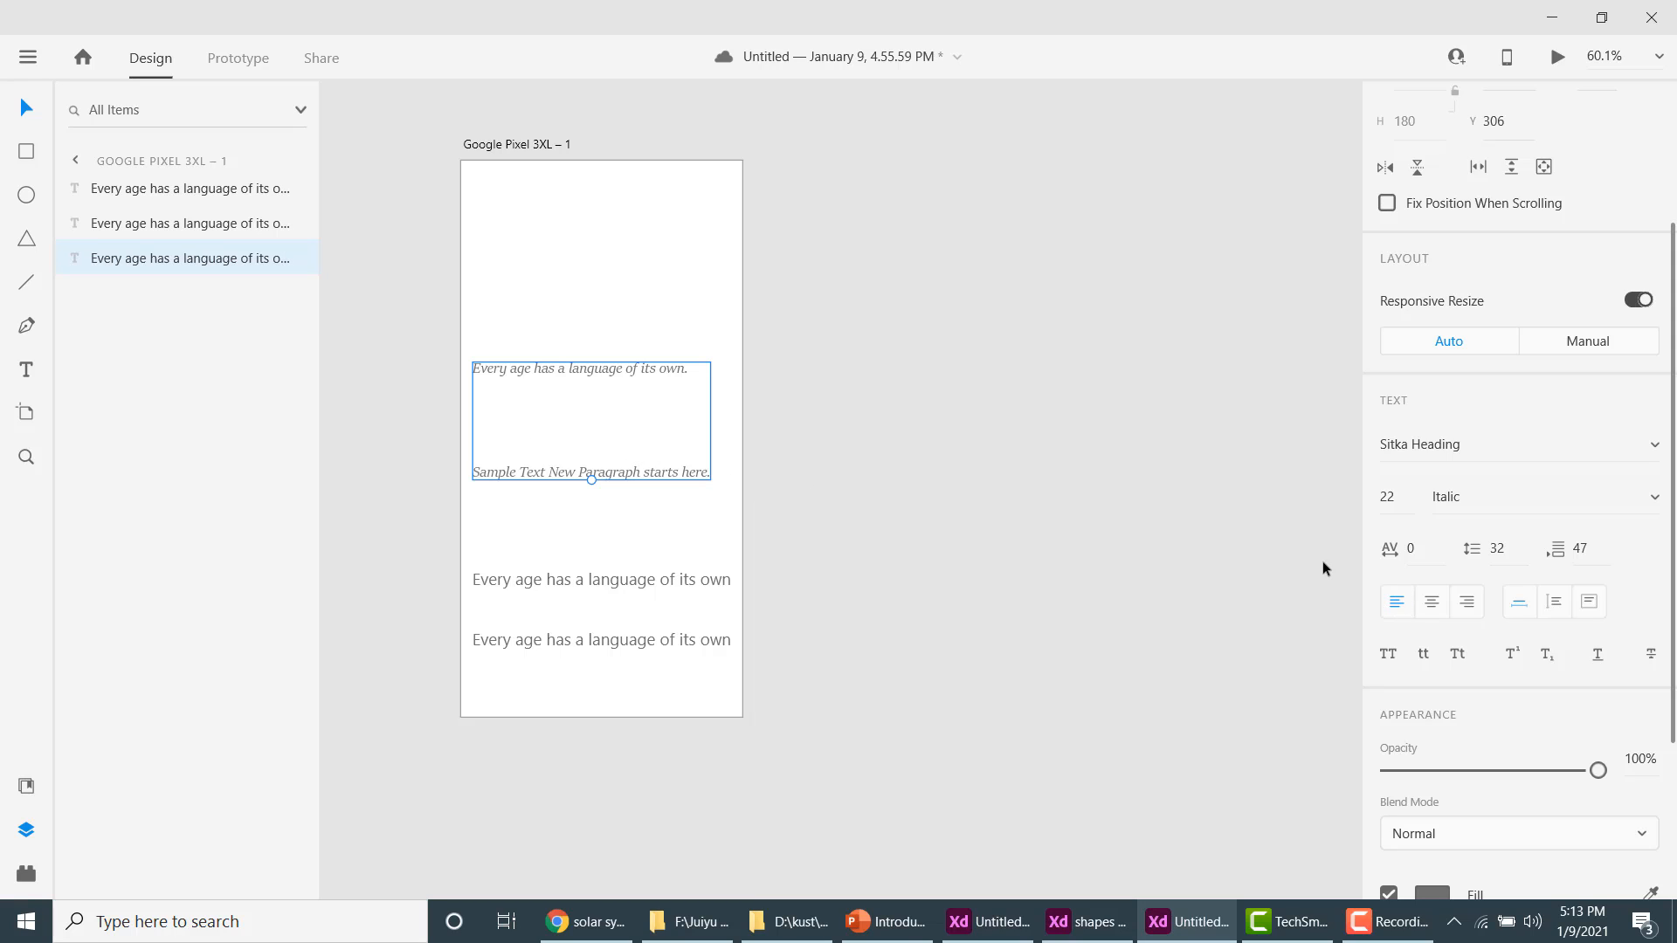
# Try center alignment on the two-paragraph text, then right-align it.
pyautogui.click(1439, 608)
pyautogui.click(1467, 609)
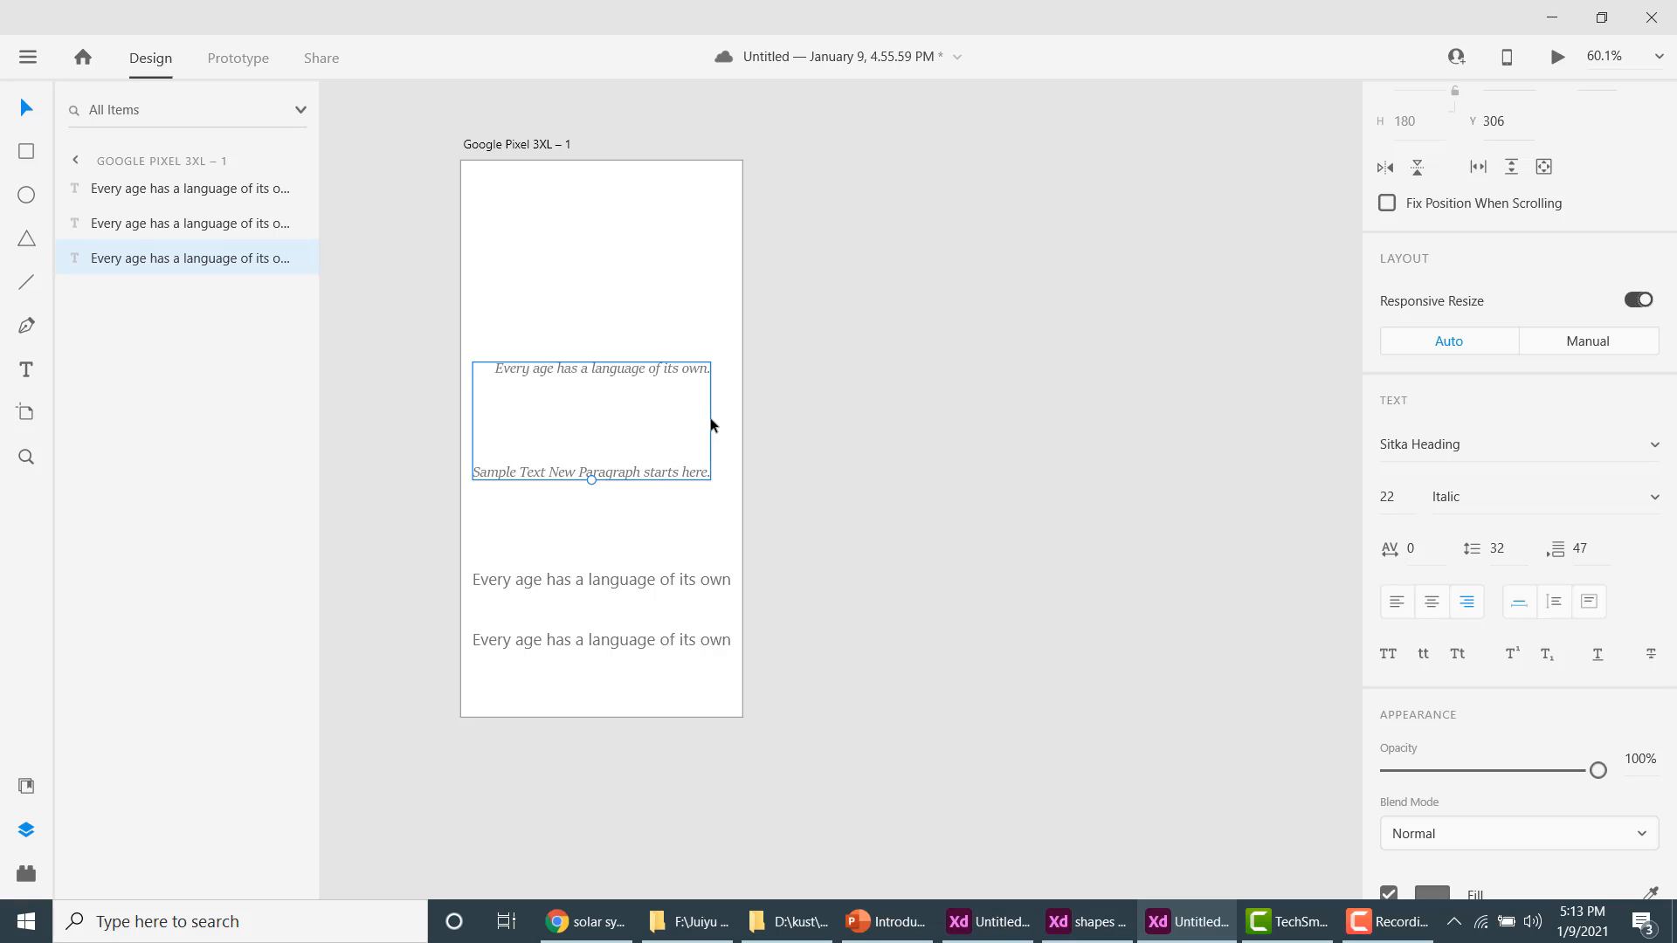
# Try left alignment on the first sentence of the italic text block, then center-align it.
pyautogui.doubleClick(620, 419)
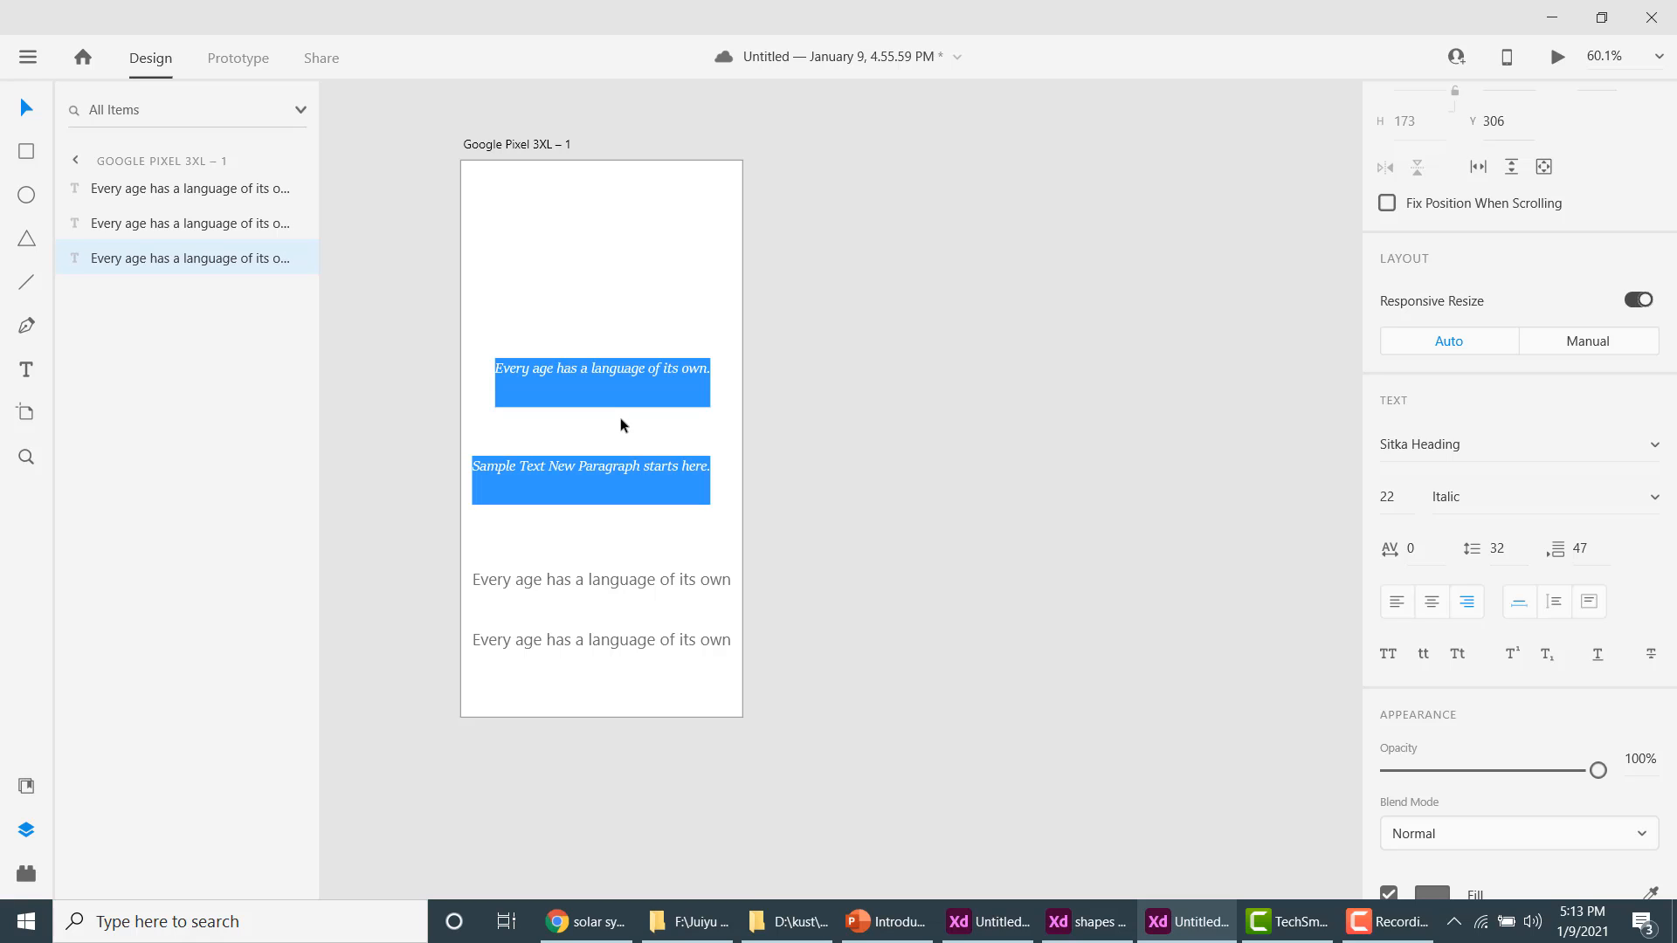
pyautogui.click(620, 419)
pyautogui.hotkey('ctrl', 'a')
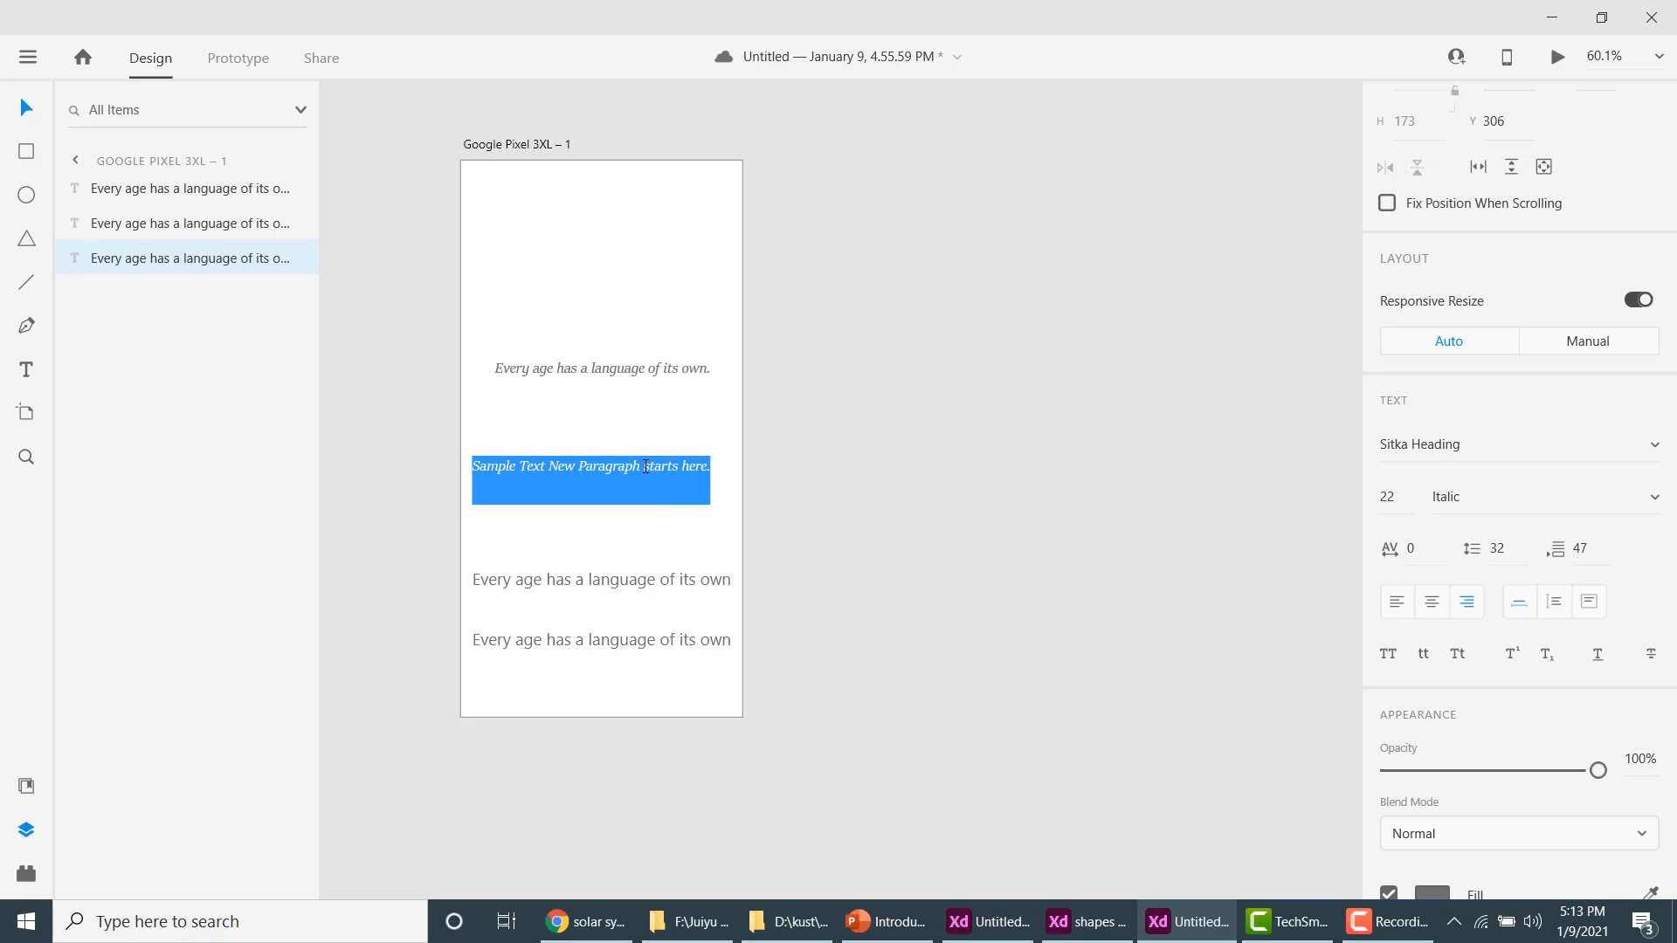
pyautogui.doubleClick(622, 363)
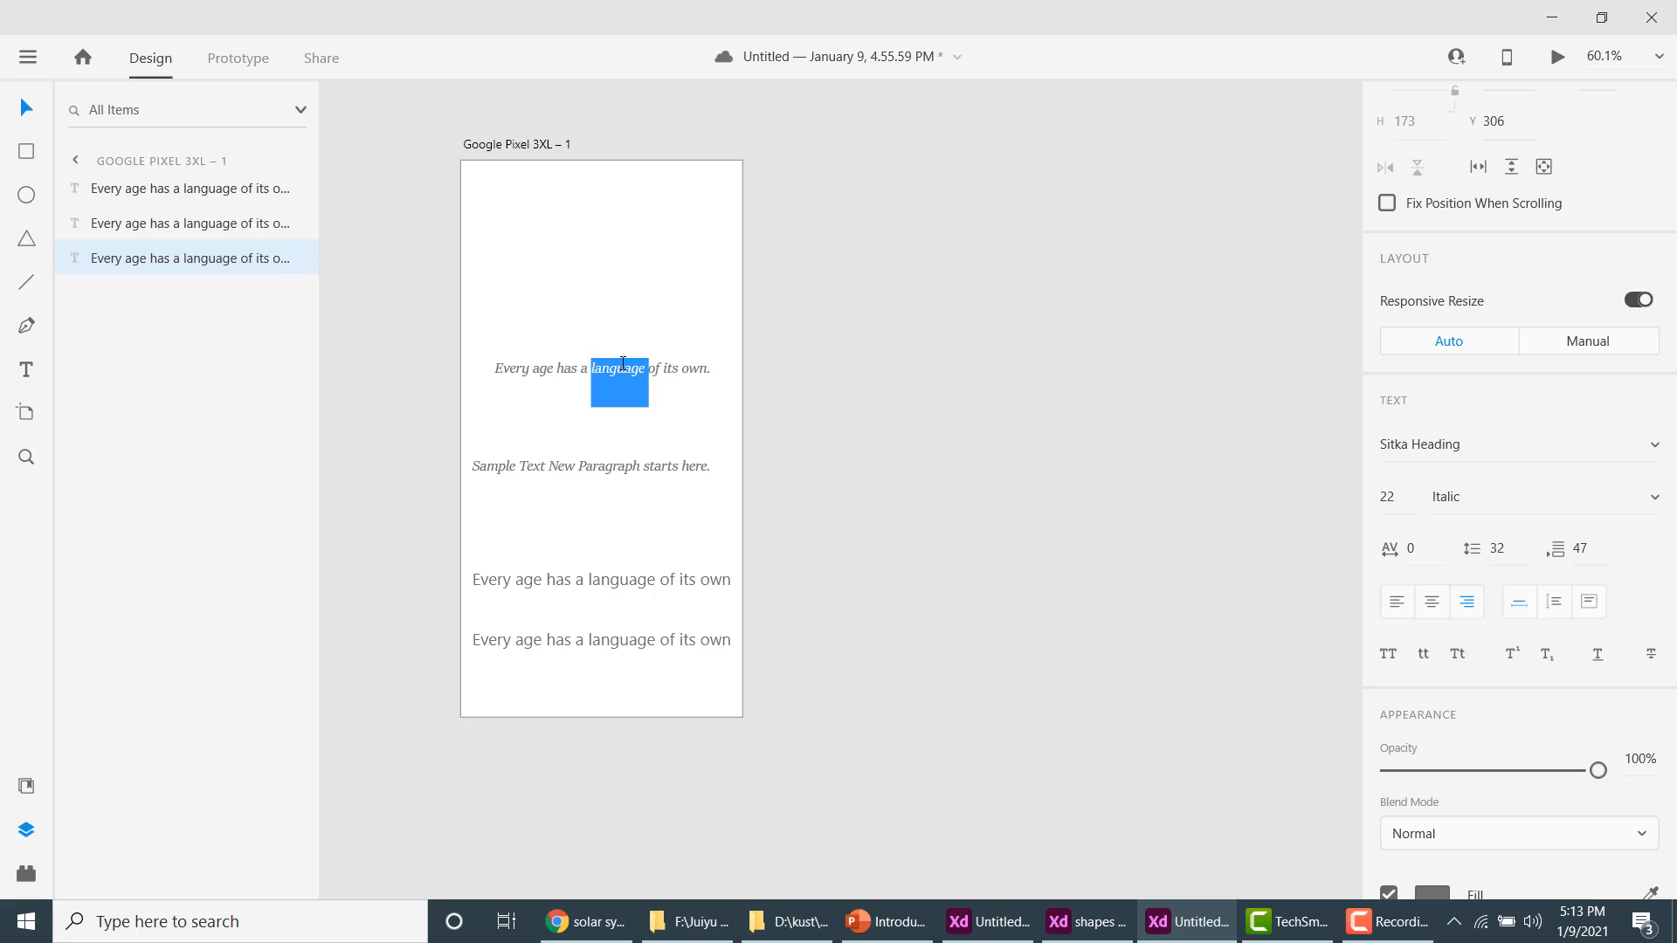
pyautogui.tripleClick(622, 363)
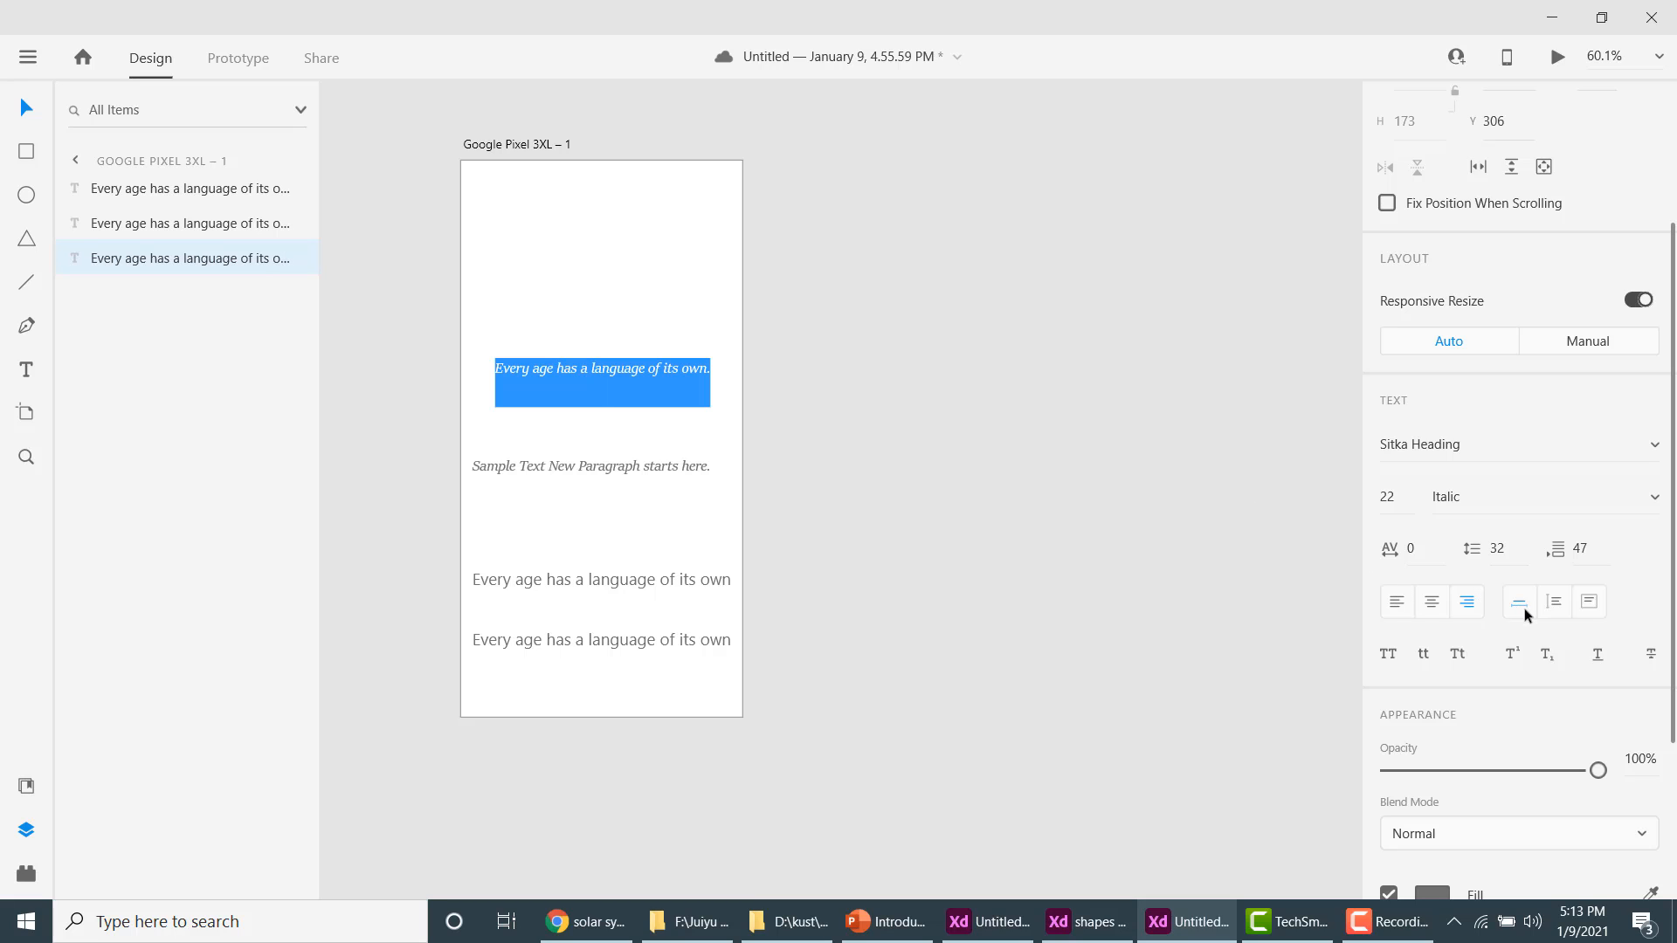
pyautogui.click(1394, 601)
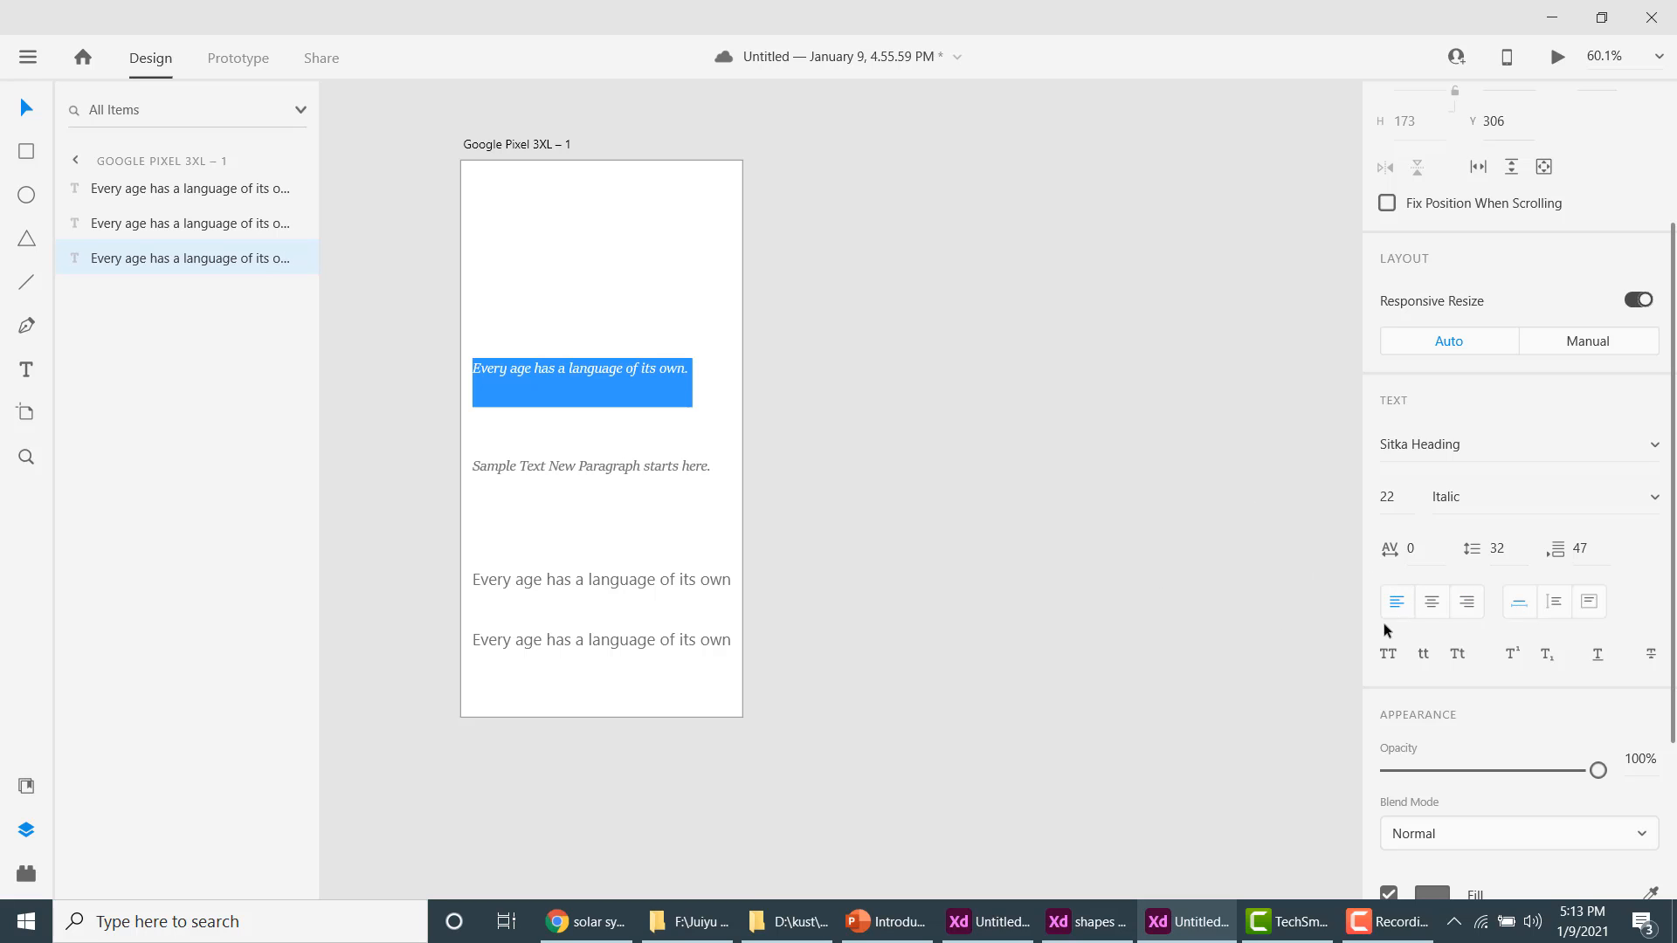
pyautogui.click(1434, 604)
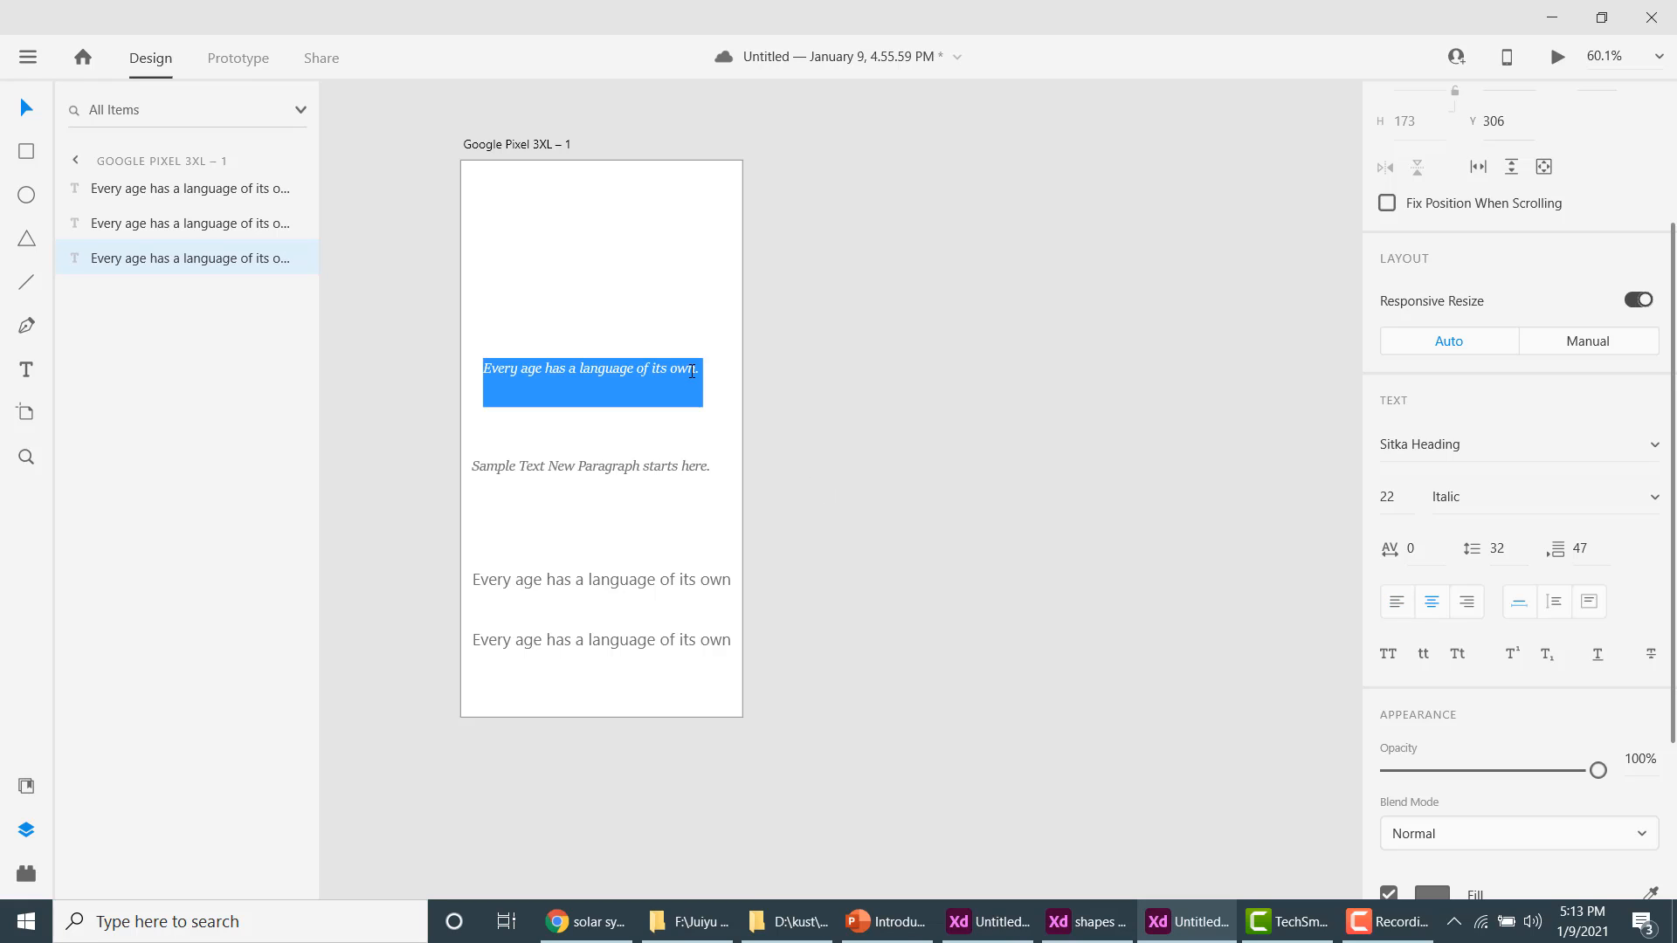
# Try Auto Width and Auto Height sizing on the italic text block, then set it to Fixed Size.
pyautogui.click(1518, 607)
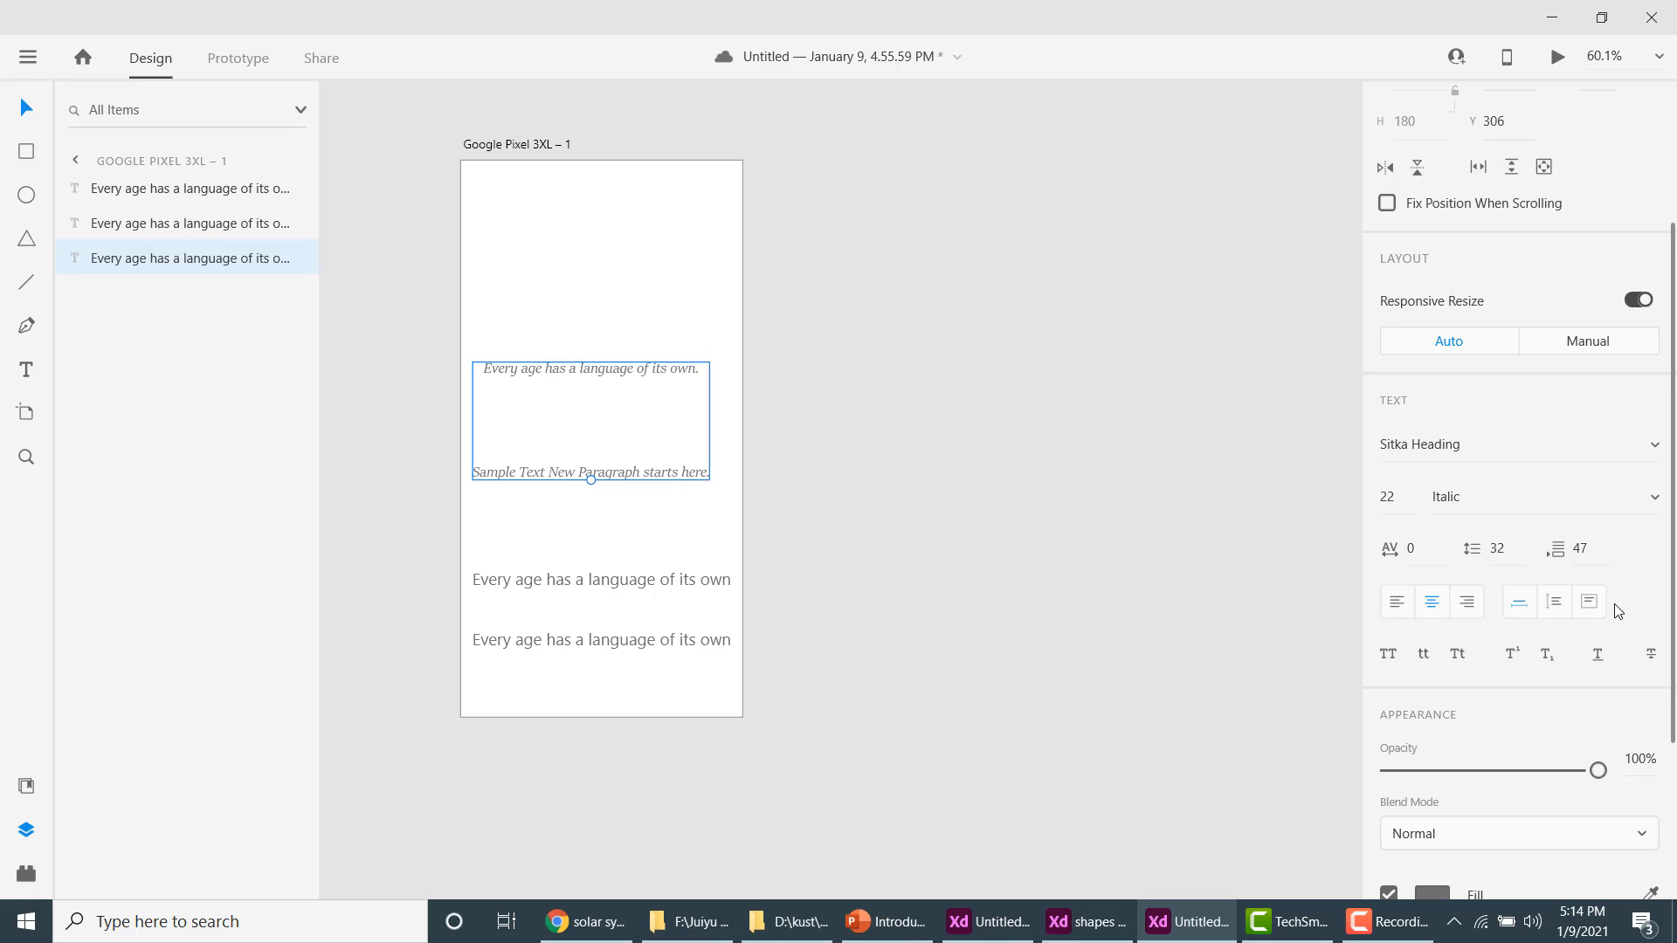
pyautogui.click(1555, 609)
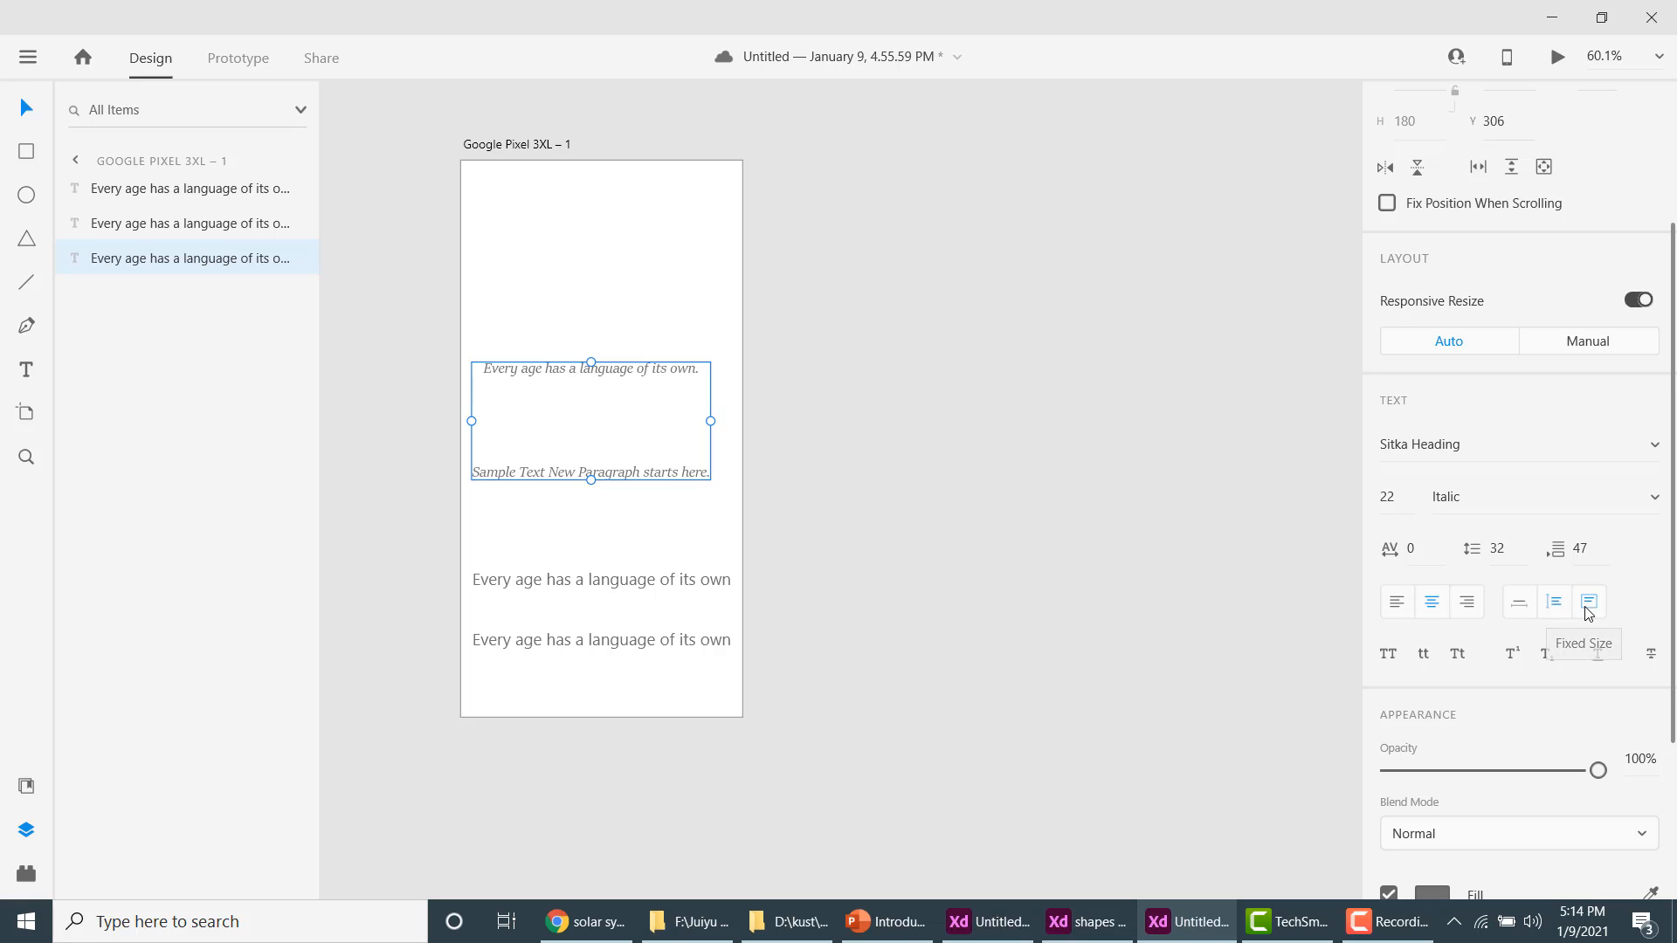
pyautogui.click(1588, 611)
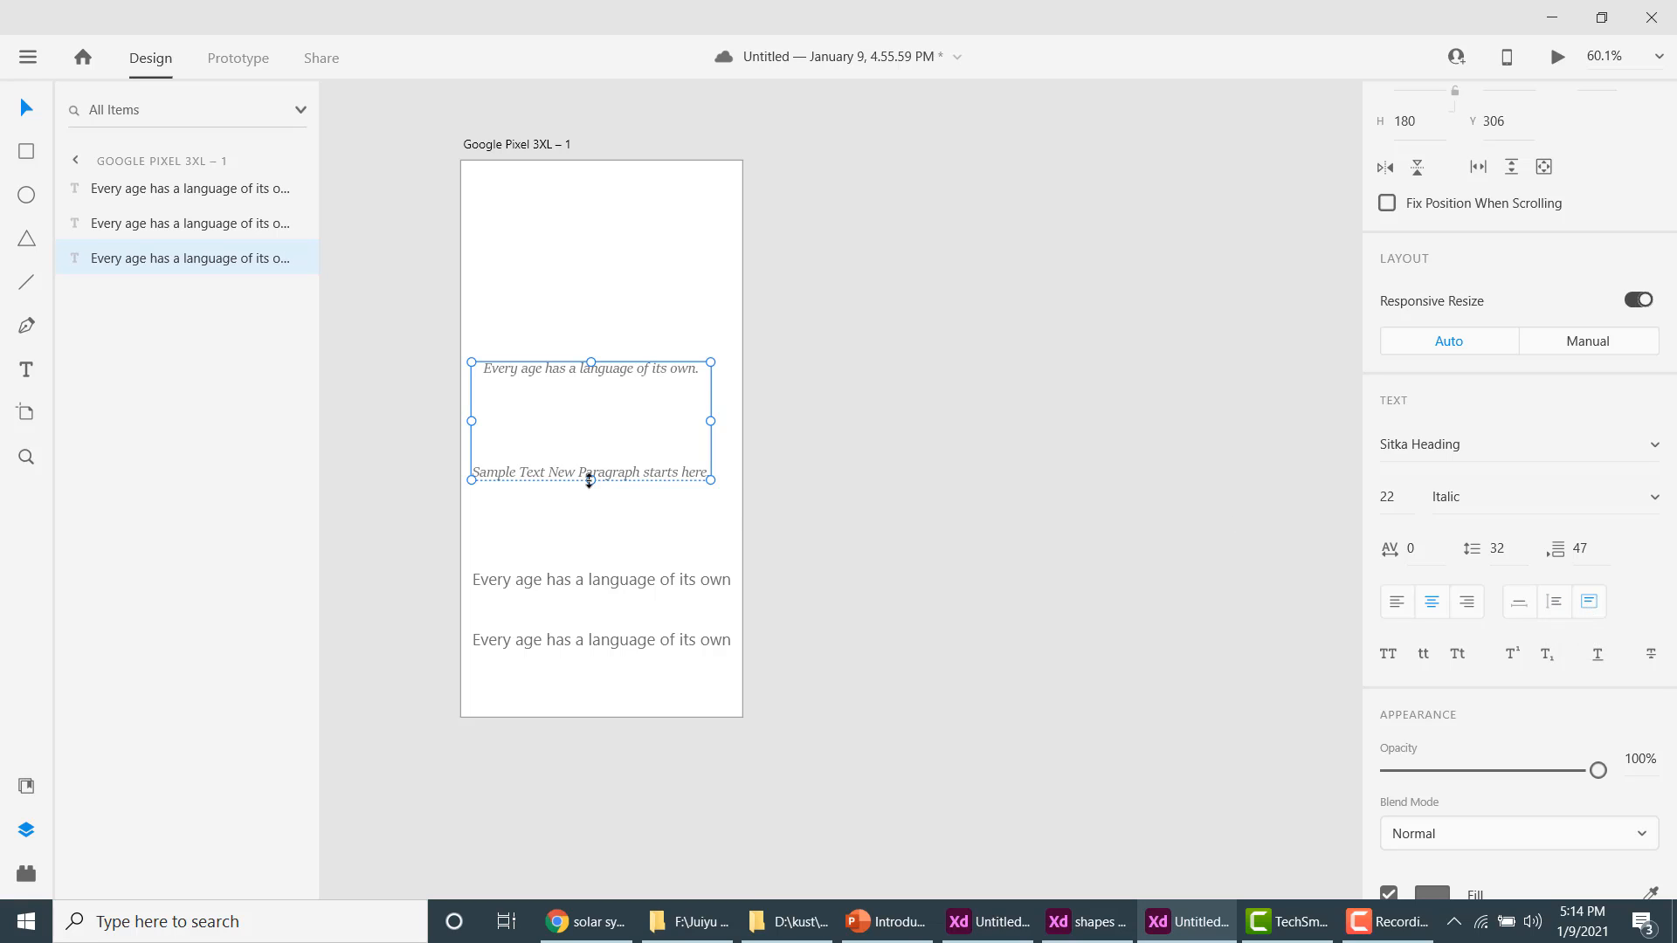
# Delete the empty line between the two sentences and the period after "own".
pyautogui.doubleClick(491, 448)
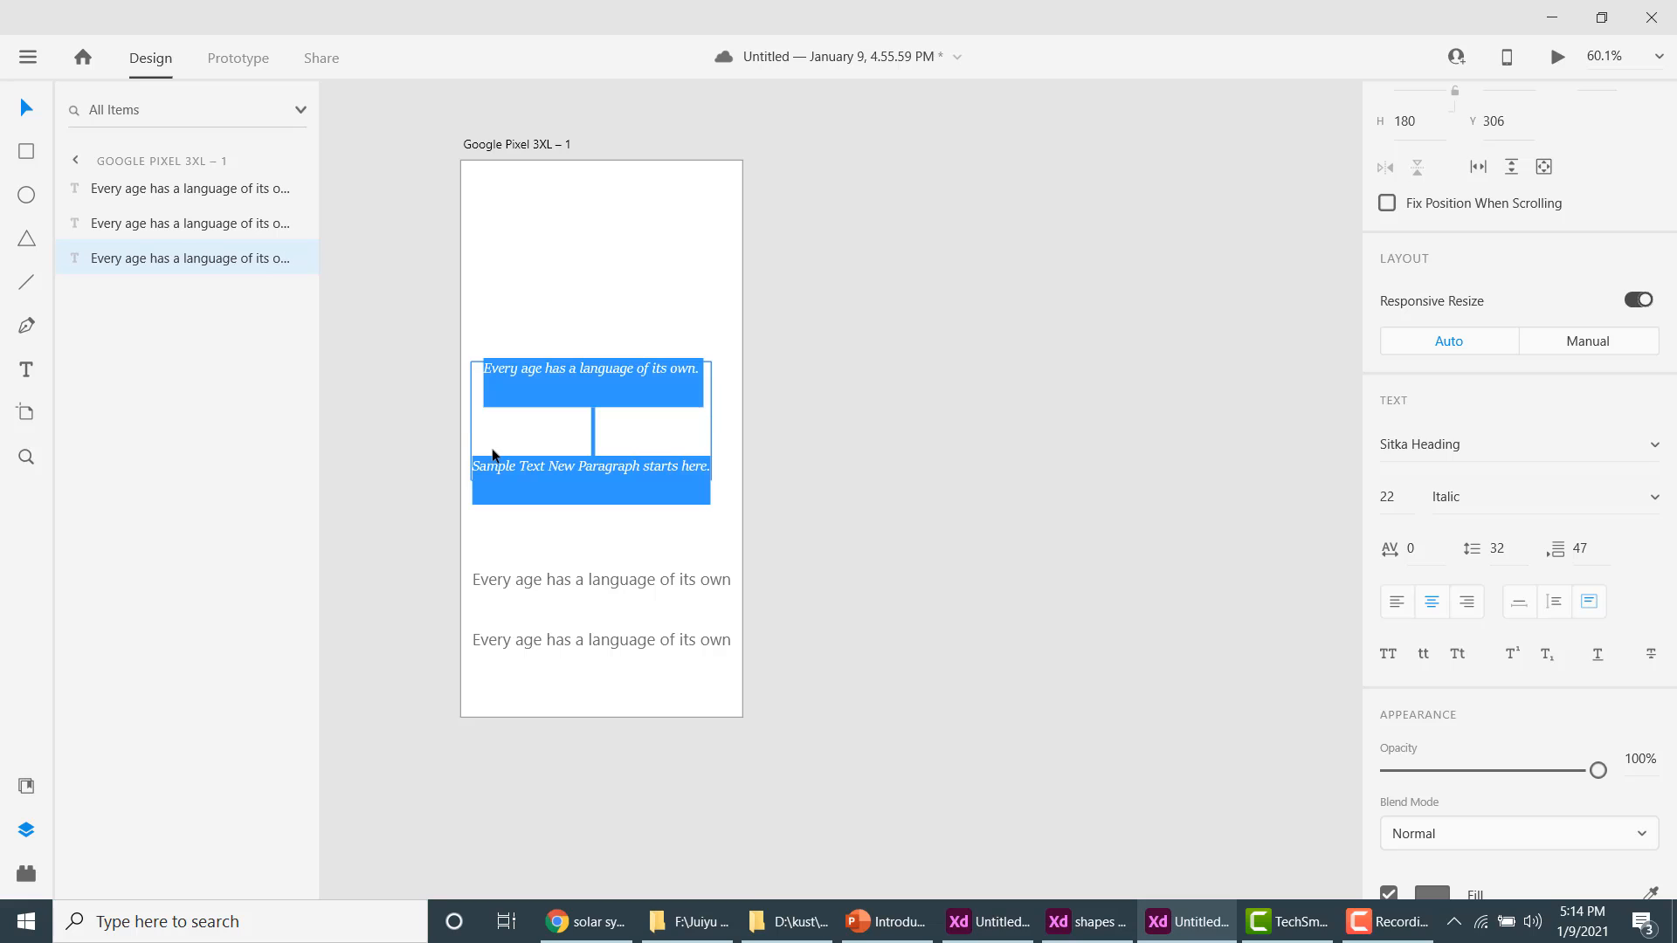
pyautogui.click(494, 450)
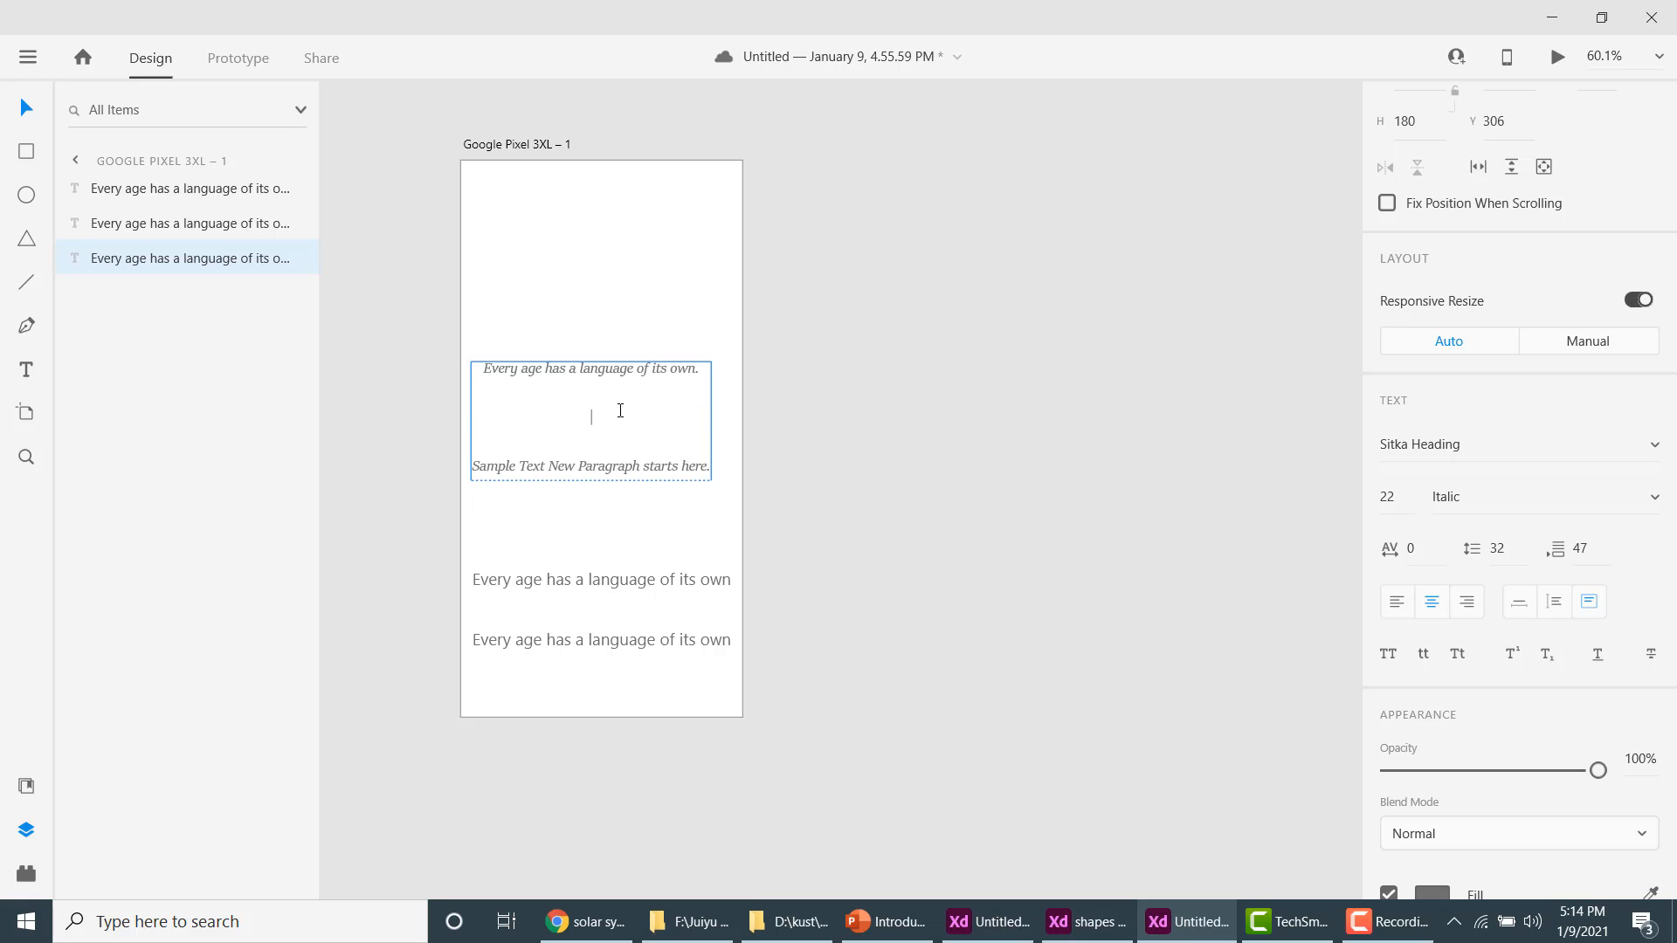
pyautogui.press('BackSpace')
pyautogui.press('BackSpace')
pyautogui.press('BackSpace')
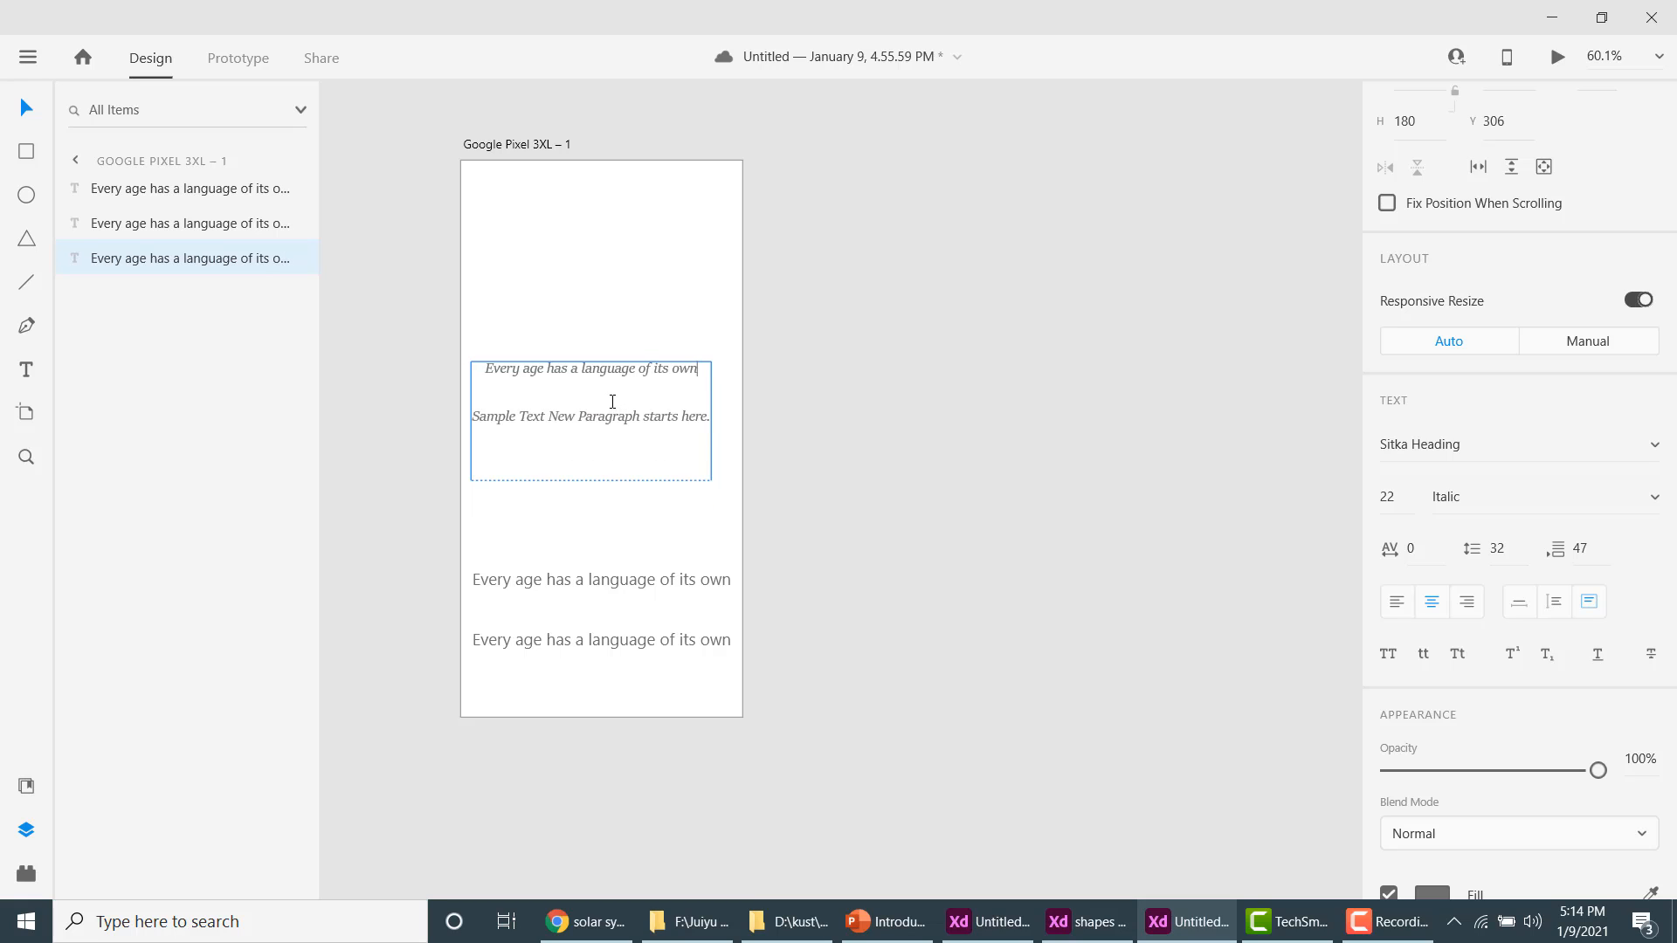
pyautogui.doubleClick(613, 402)
pyautogui.tripleClick(612, 401)
pyautogui.doubleClick(612, 401)
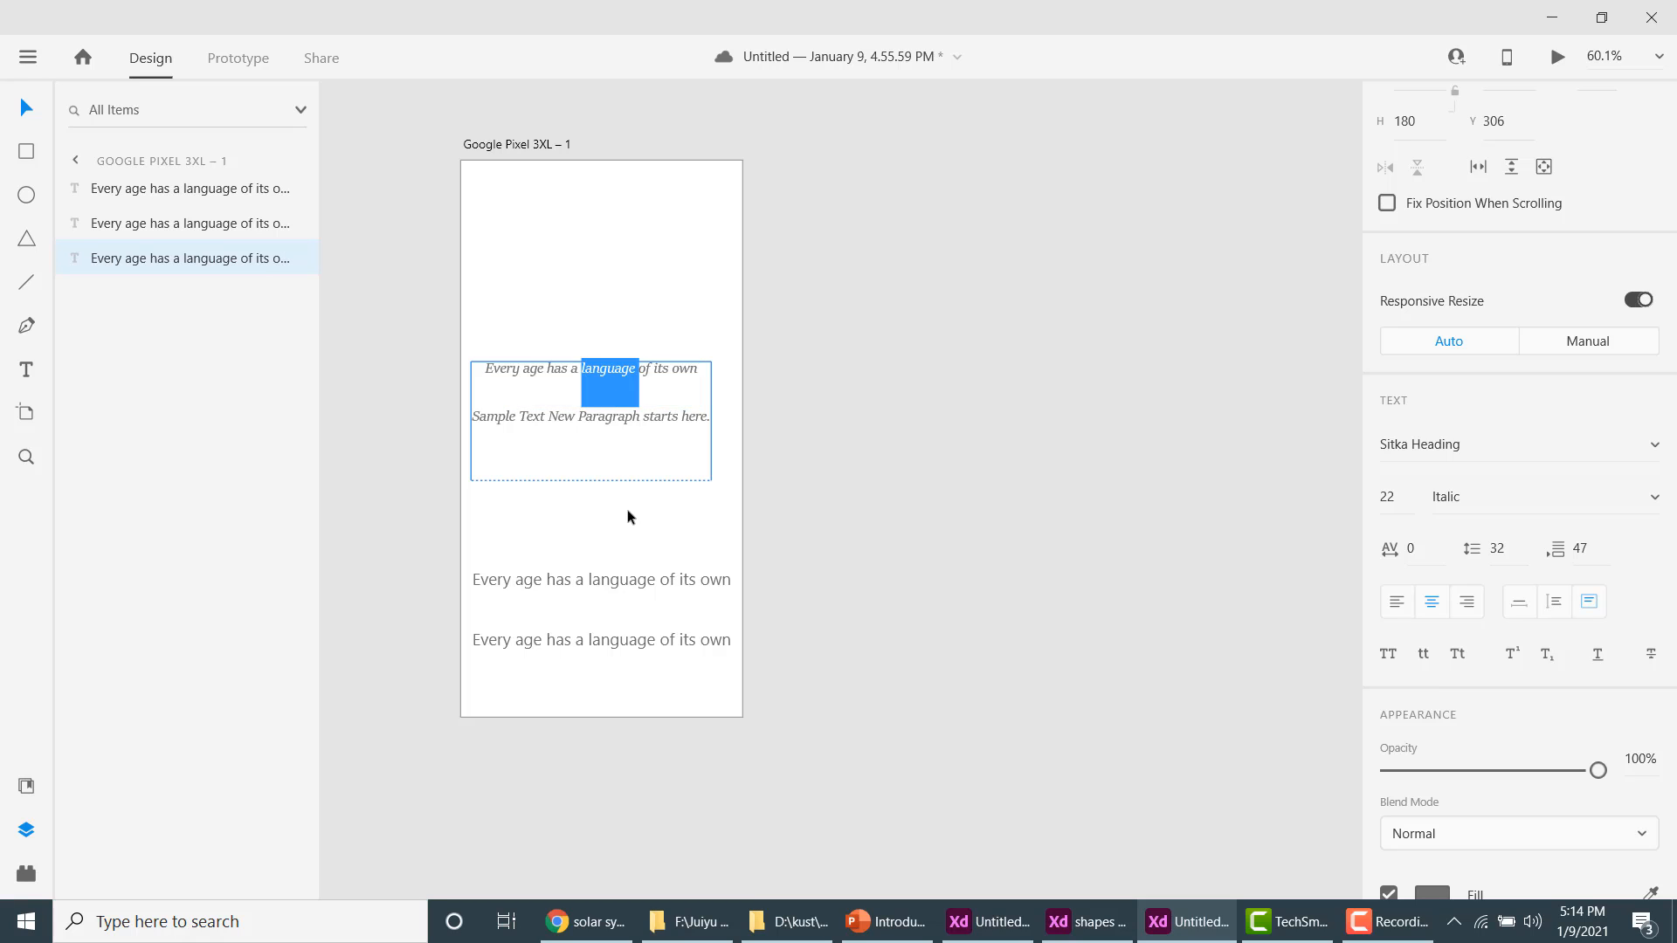
pyautogui.press('Escape')
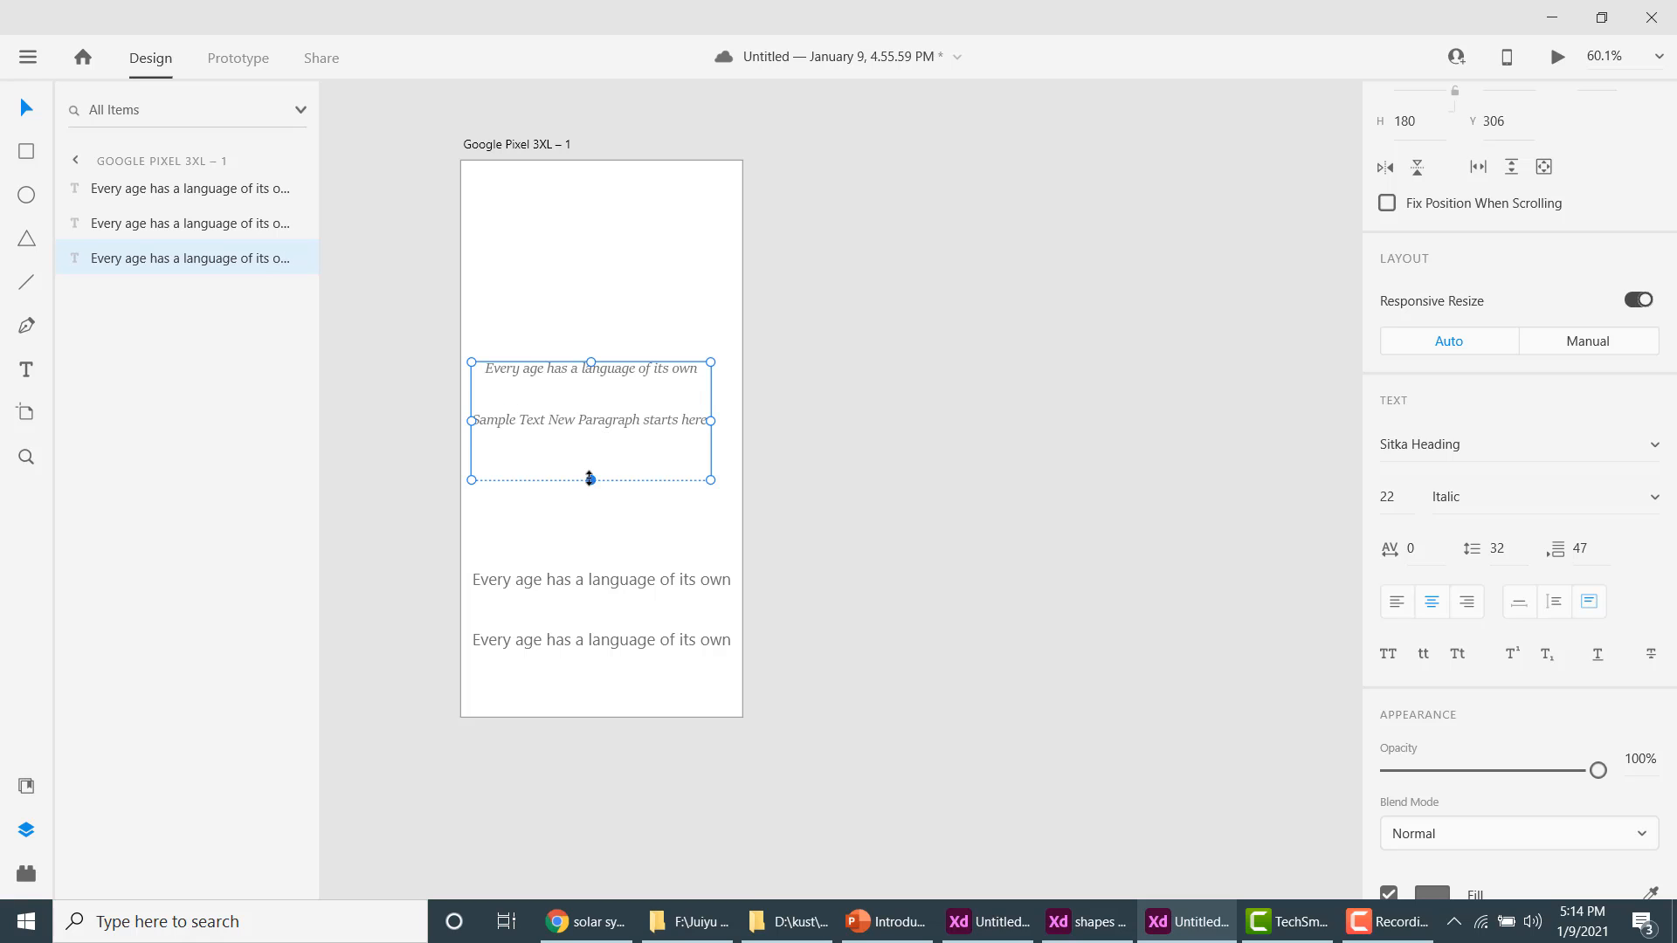
# Shorten the fixed-size text box to a height of about 118, then fit the box height to its text.
pyautogui.moveTo(591, 479); pyautogui.dragTo(592, 440)
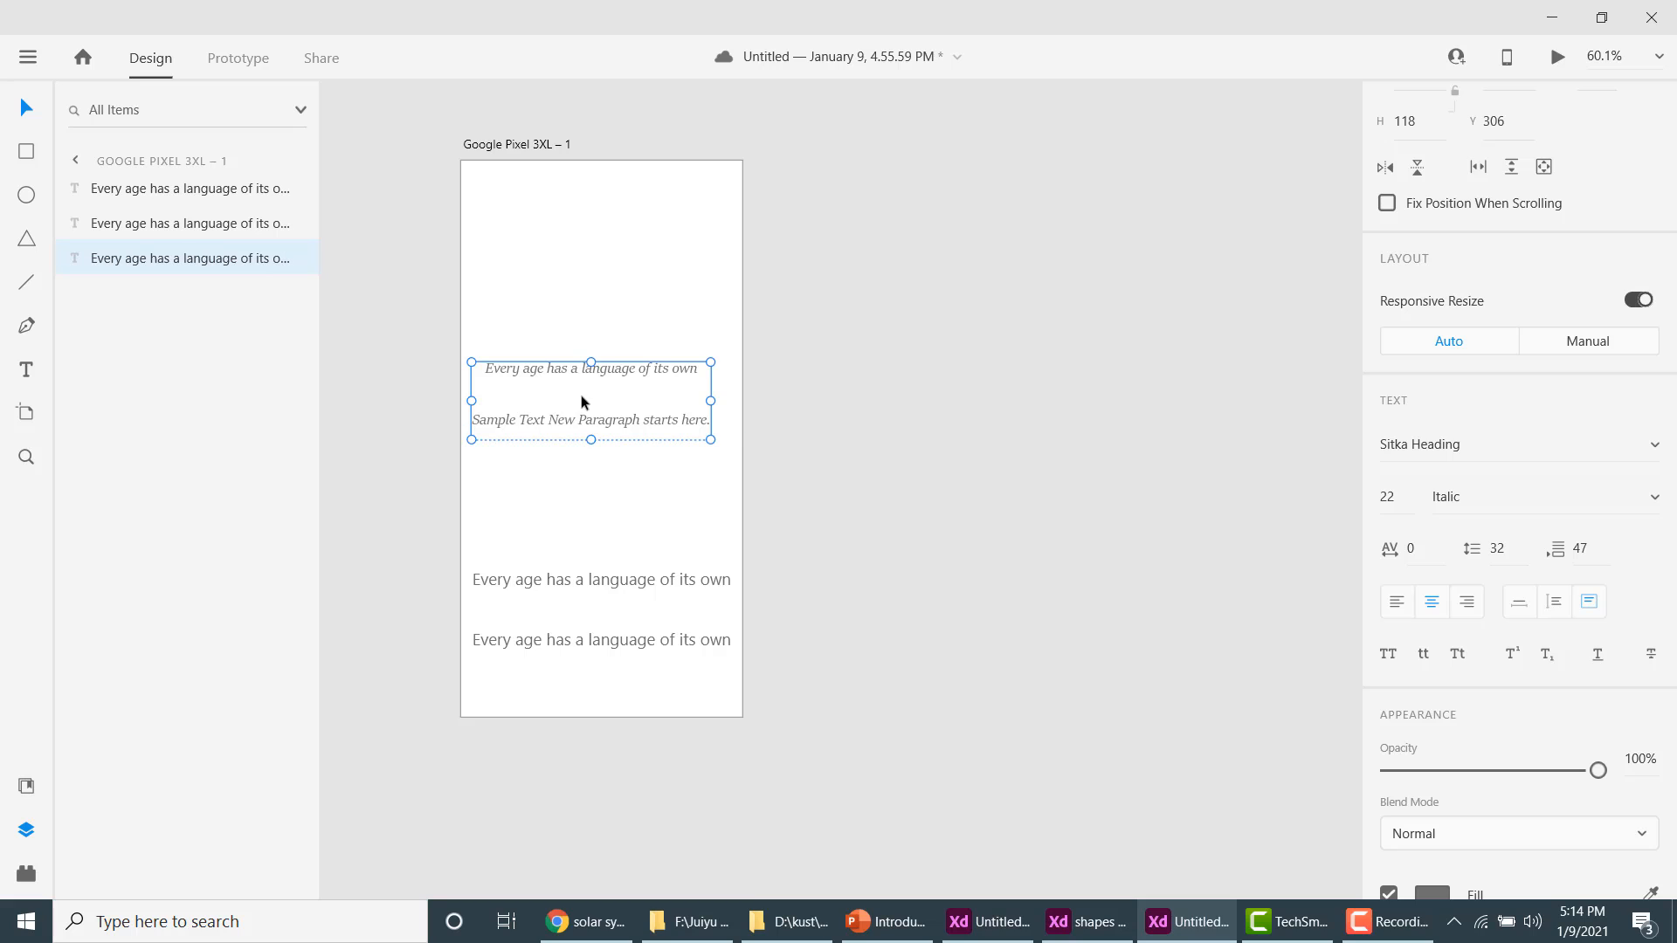
pyautogui.doubleClick(579, 393)
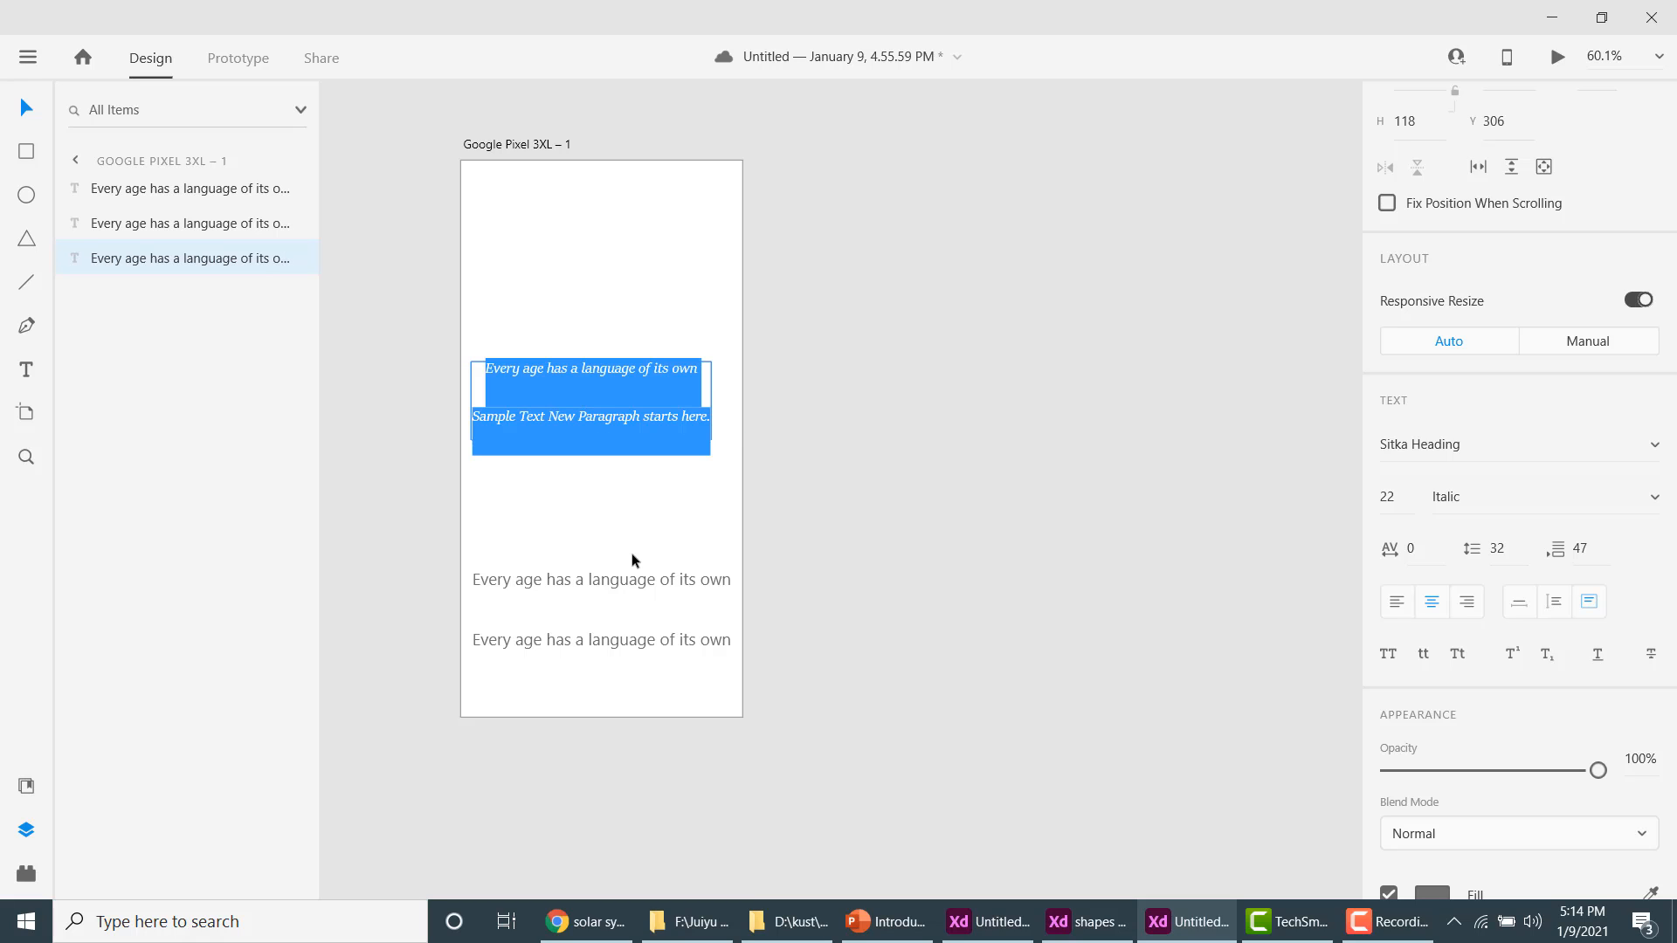
pyautogui.press('Escape')
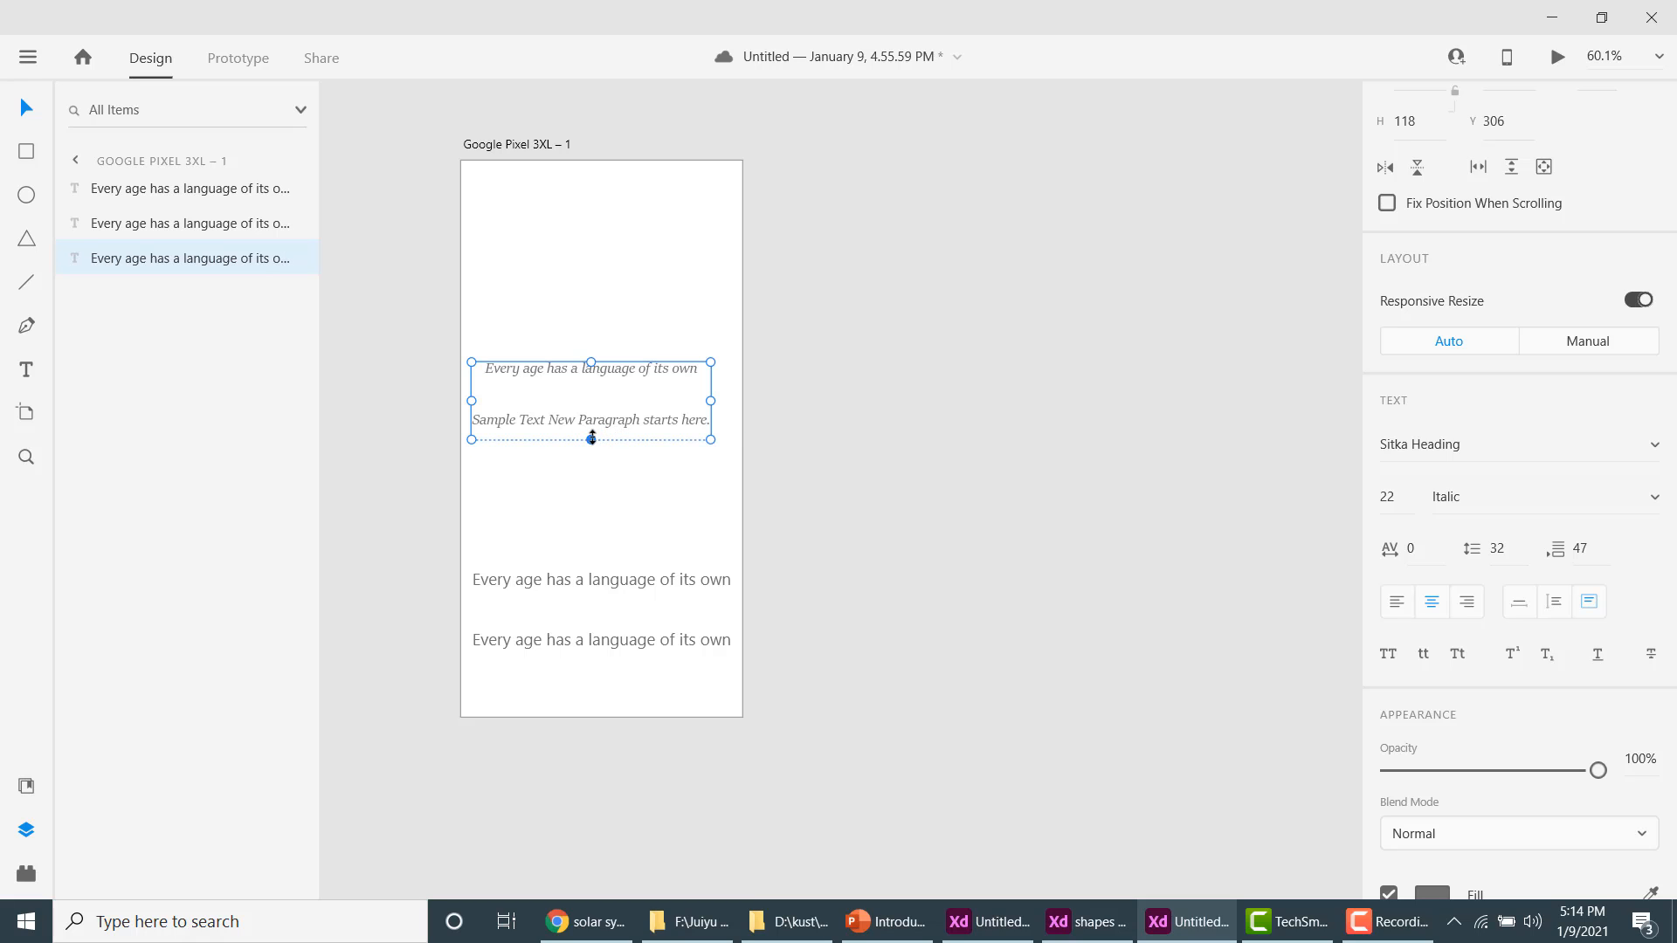
pyautogui.doubleClick(591, 439)
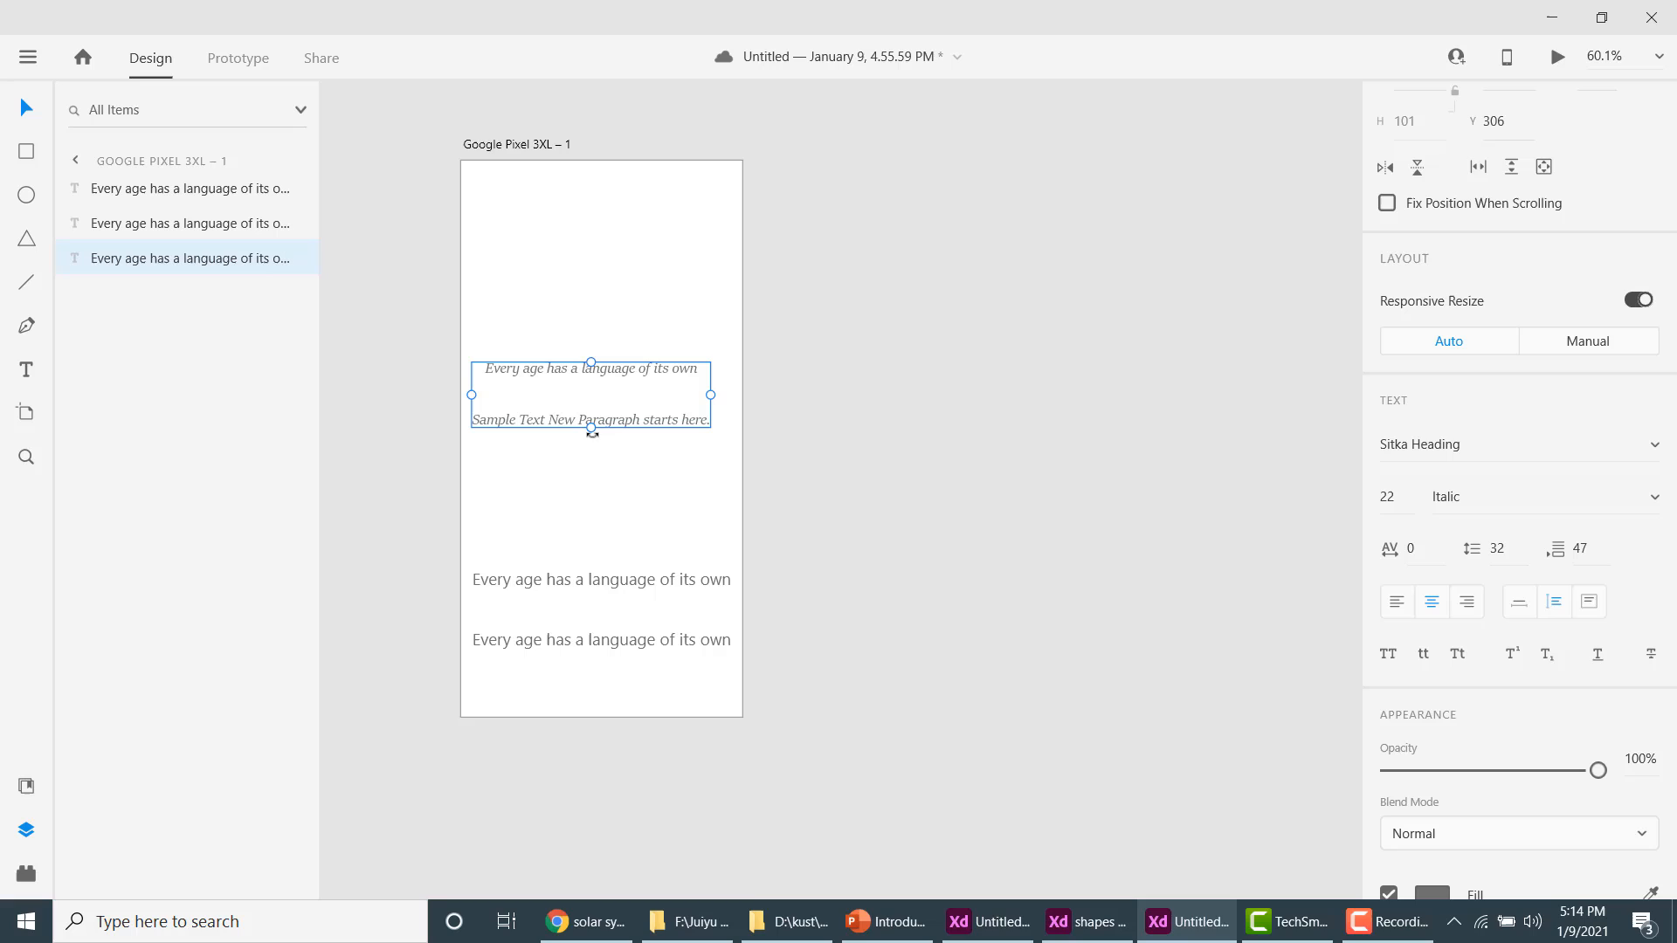
# Join the two sentences into one paragraph and put a period back after "own".
pyautogui.doubleClick(472, 418)
pyautogui.click(473, 417)
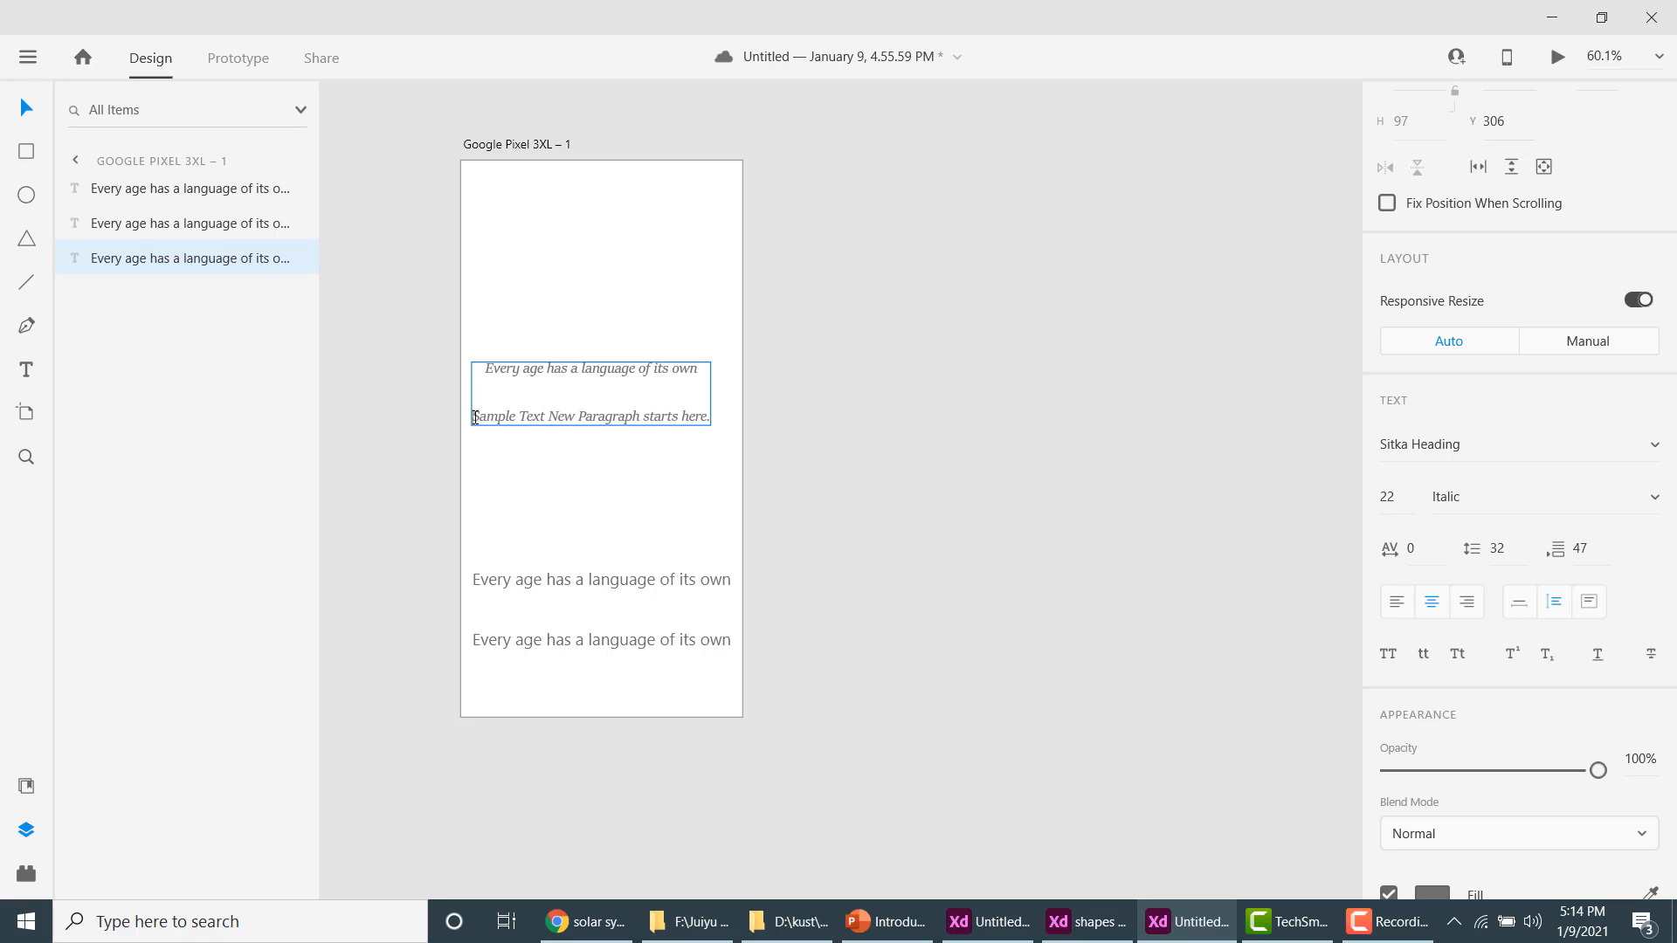
pyautogui.press('BackSpace')
pyautogui.doubleClick(475, 417)
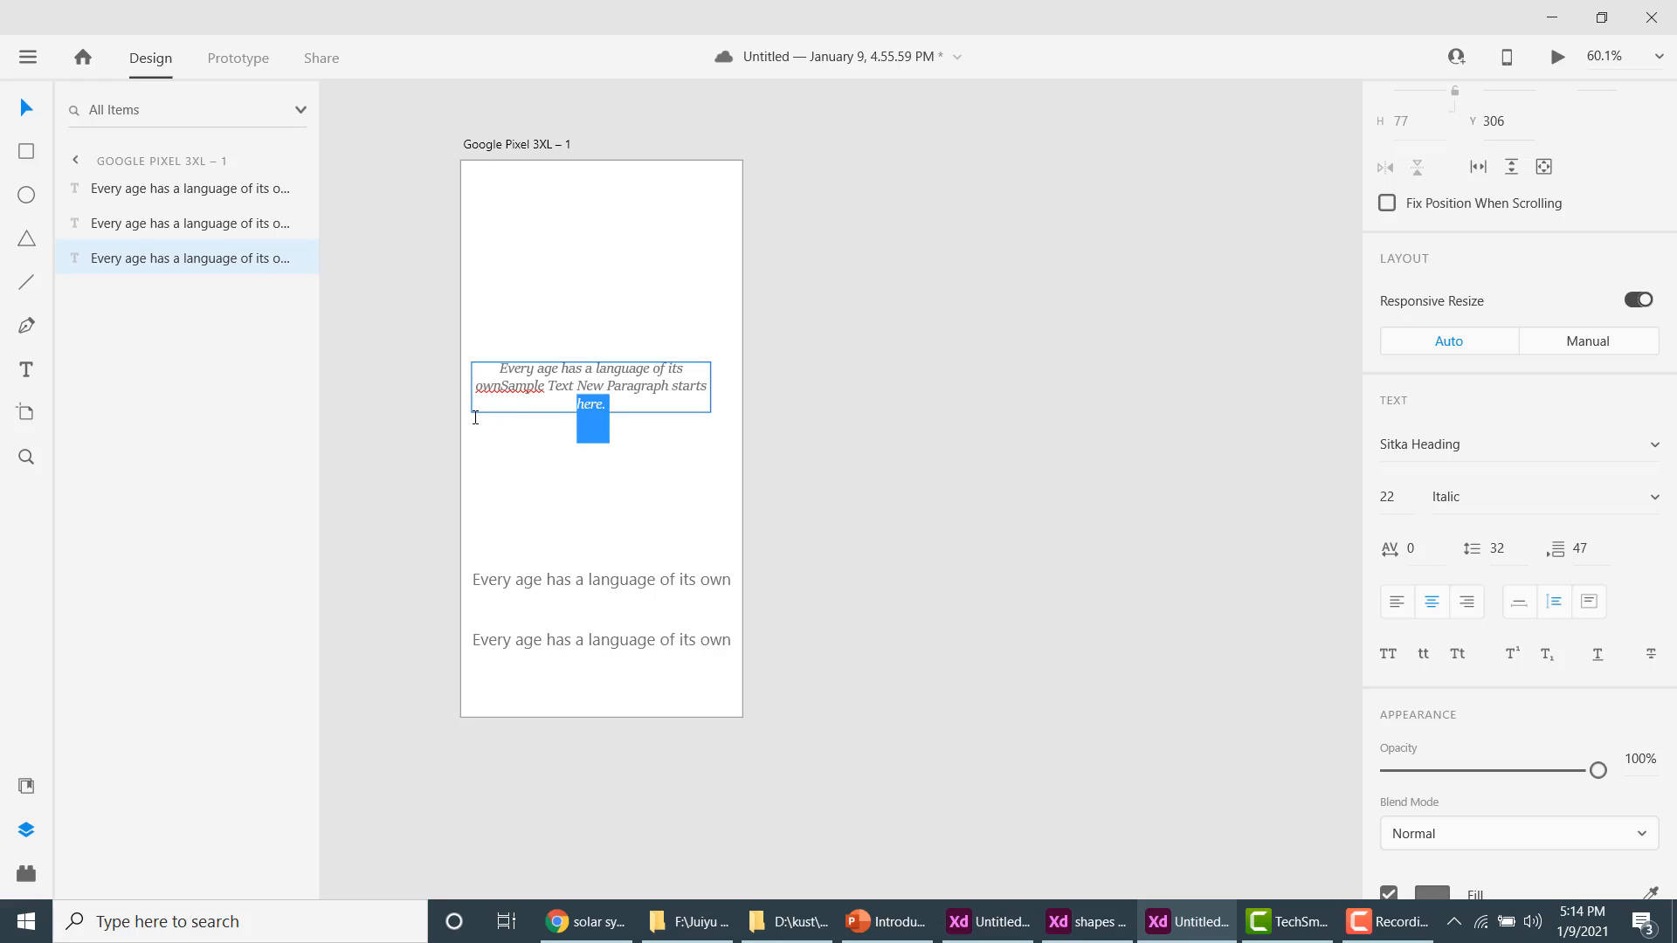
pyautogui.click(503, 382)
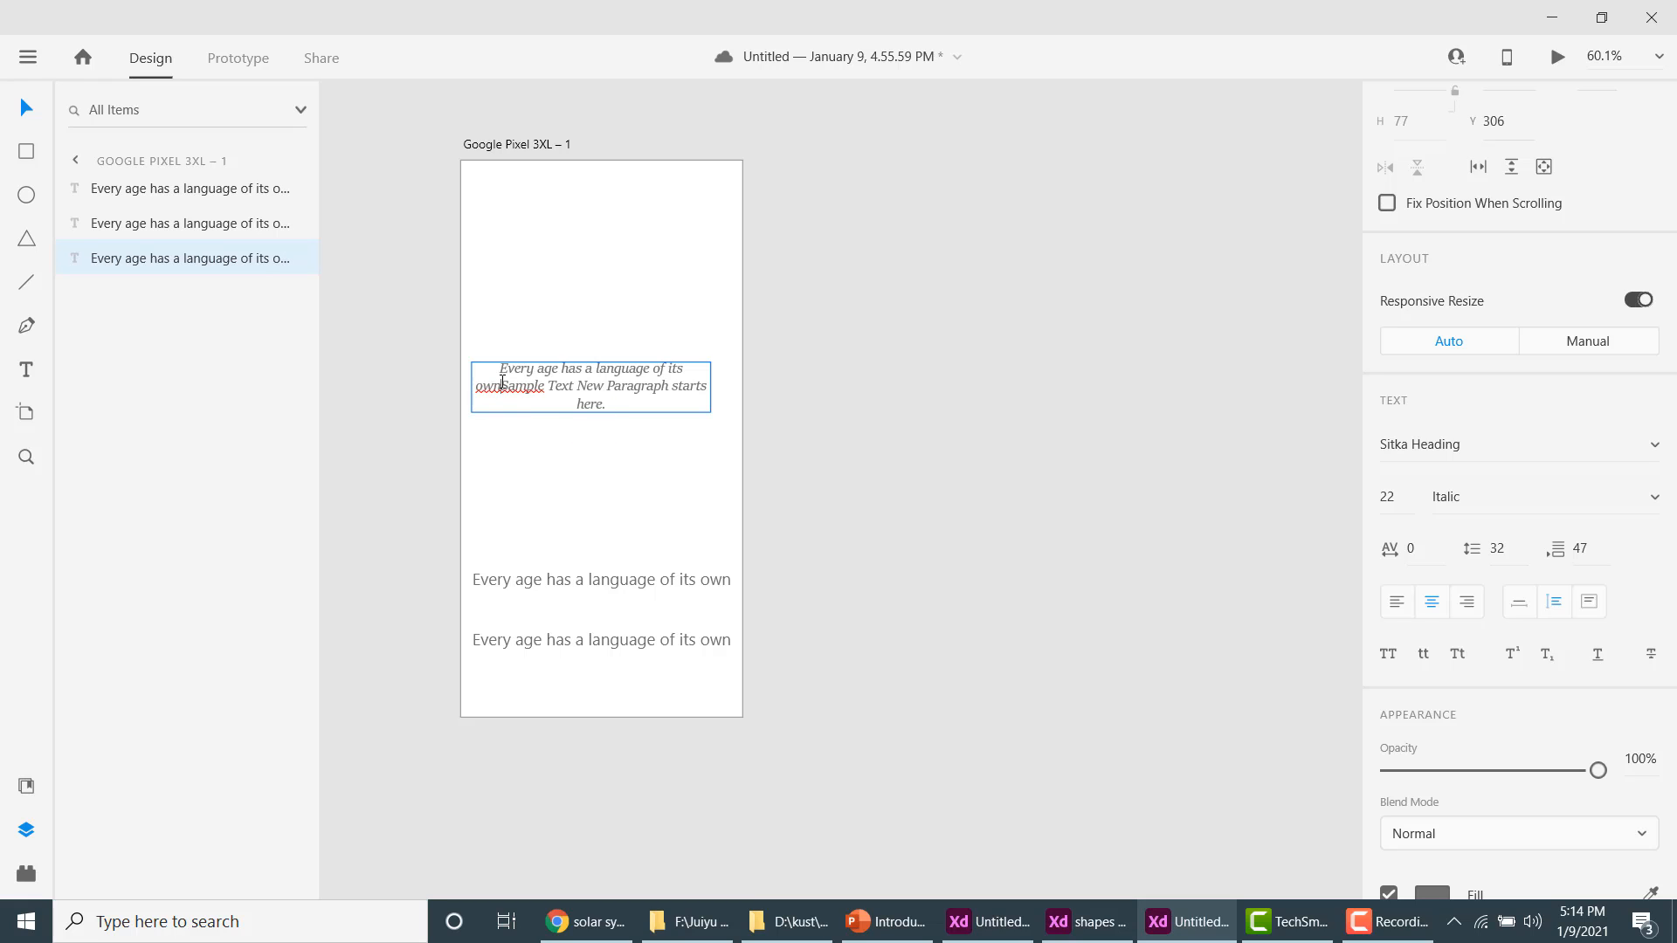
pyautogui.write('.')
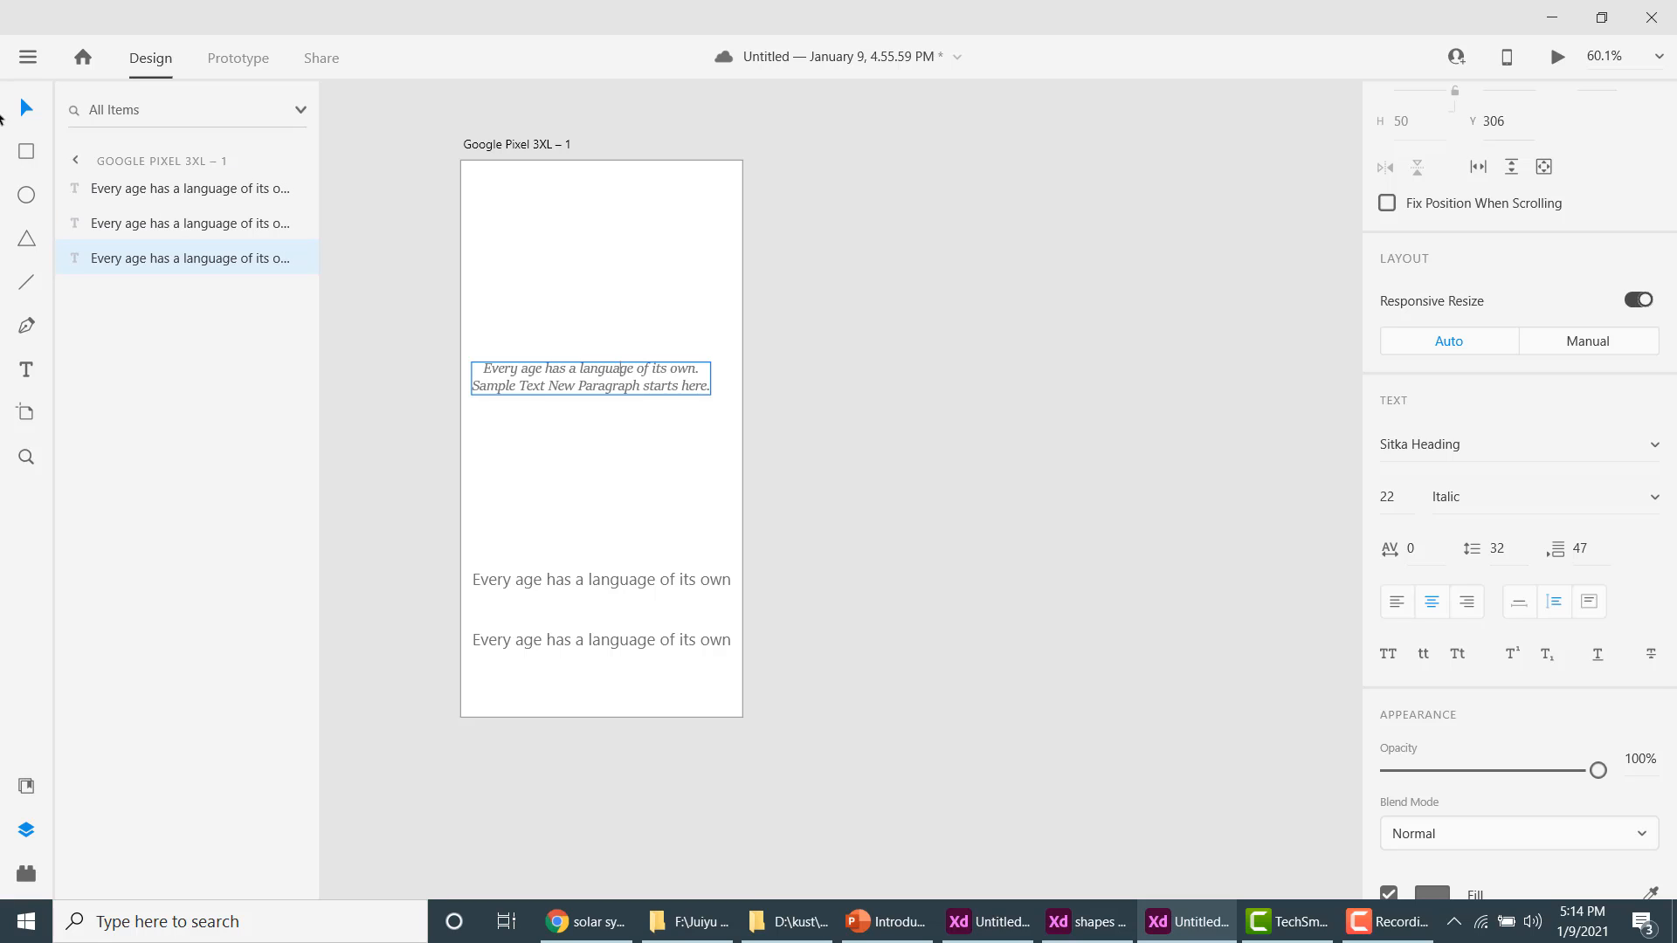
pyautogui.click(35, 103)
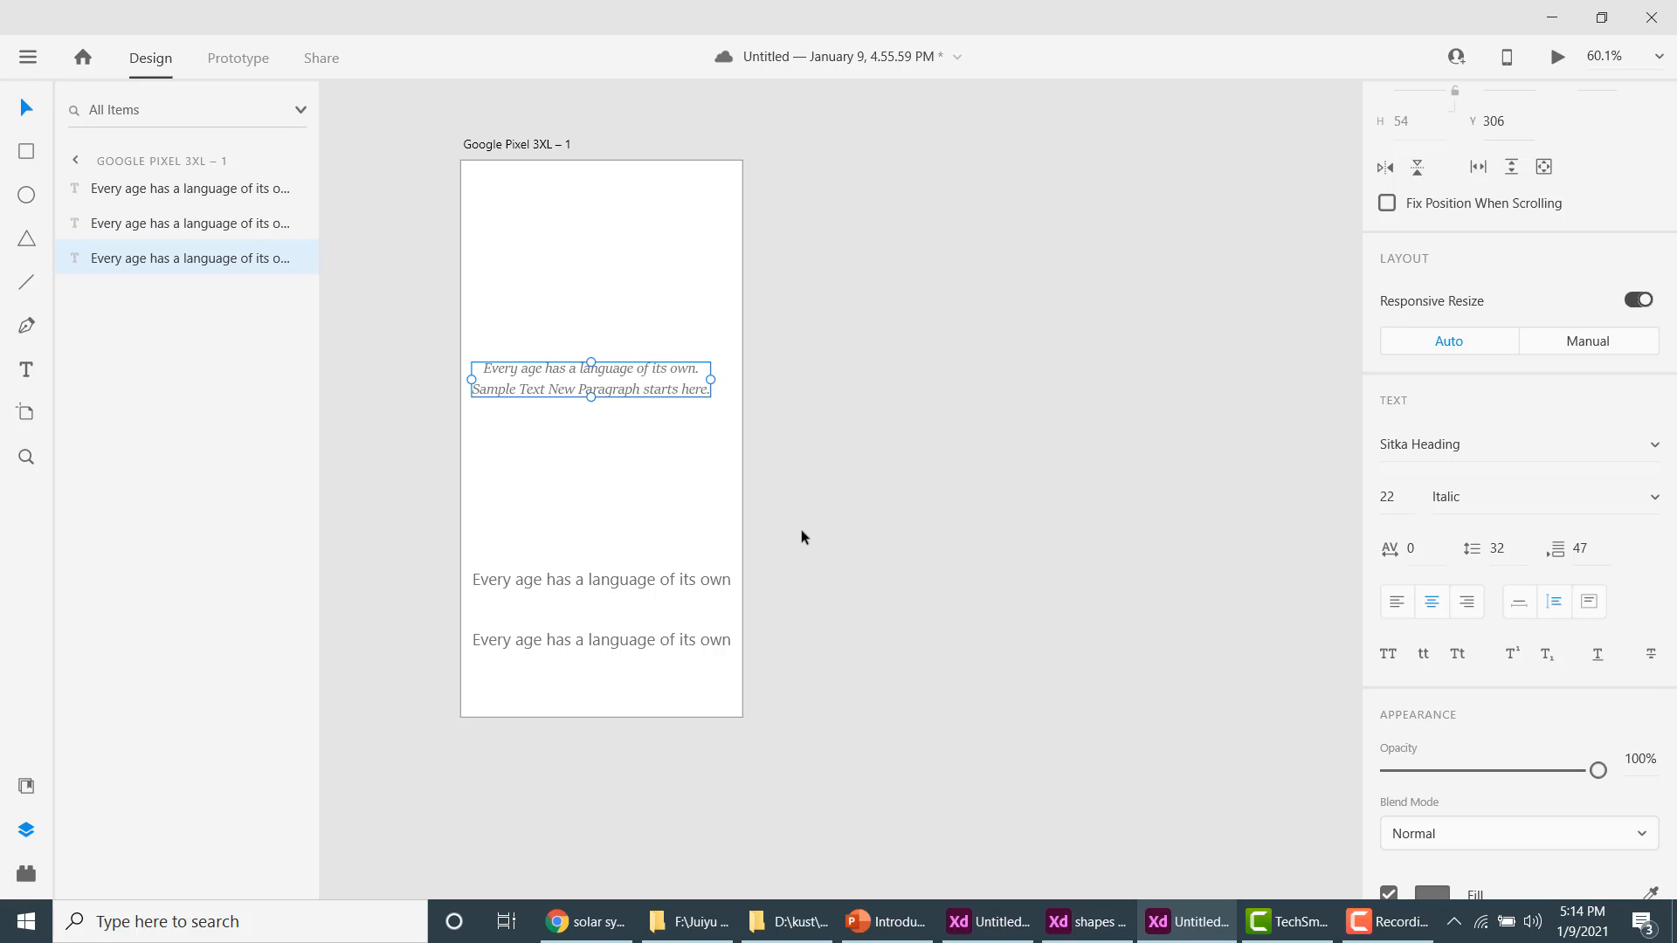
# Try Fixed Size on the italic text block, then switch it to Auto Width and scale the text up to size 25.
pyautogui.click(1589, 607)
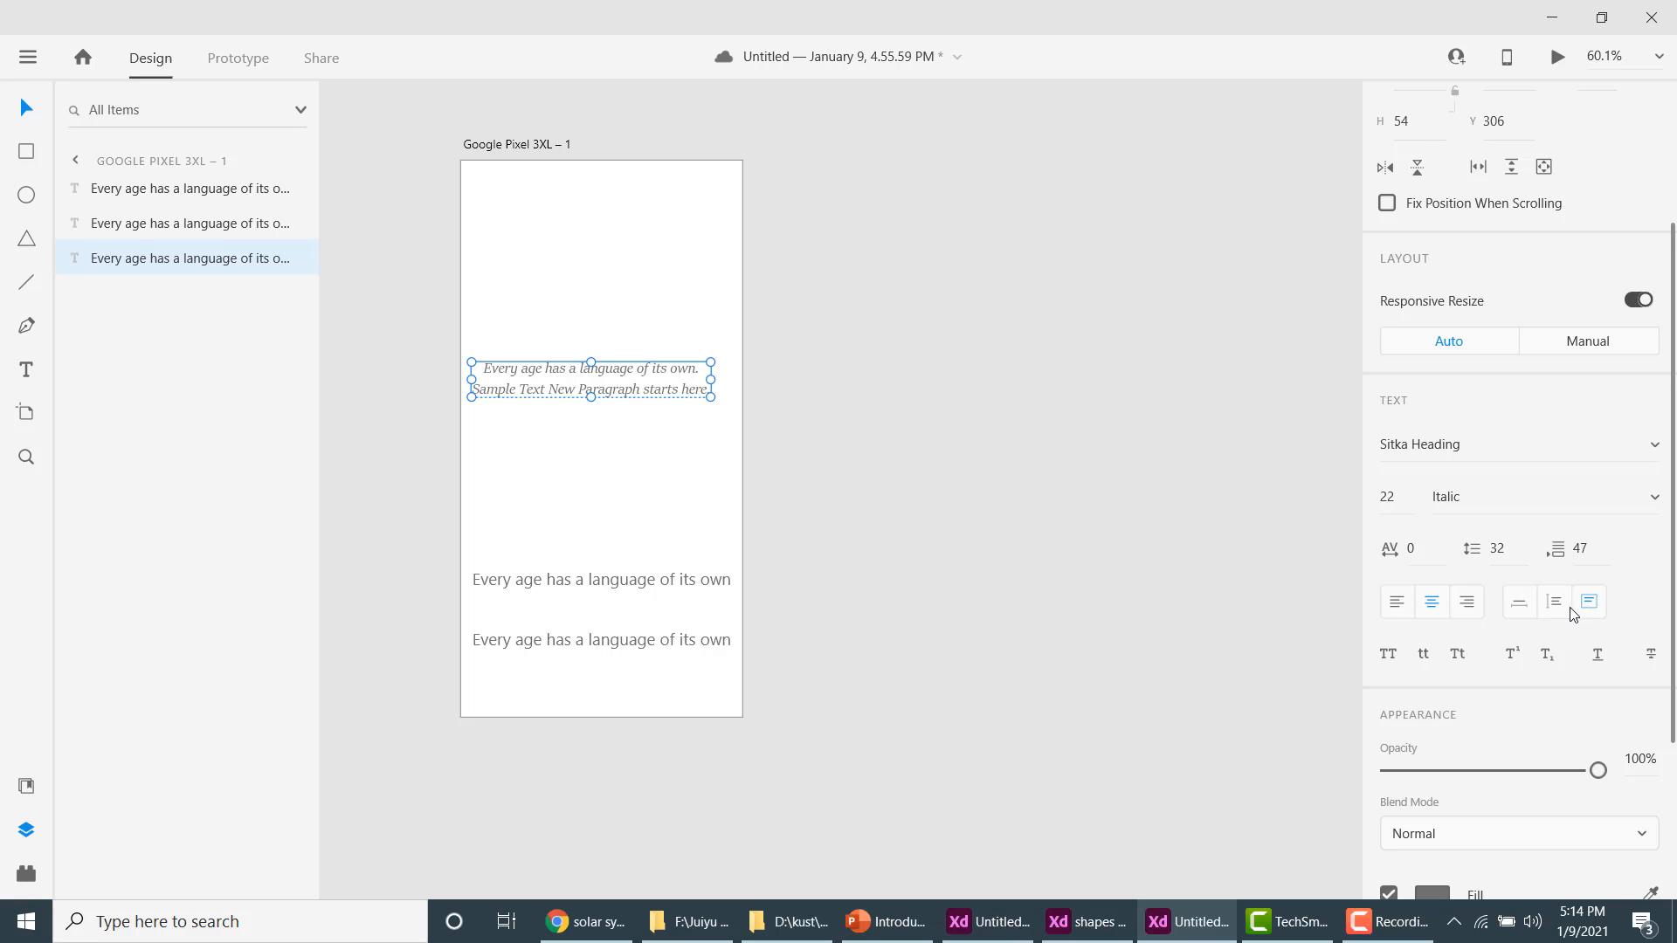
pyautogui.click(1523, 605)
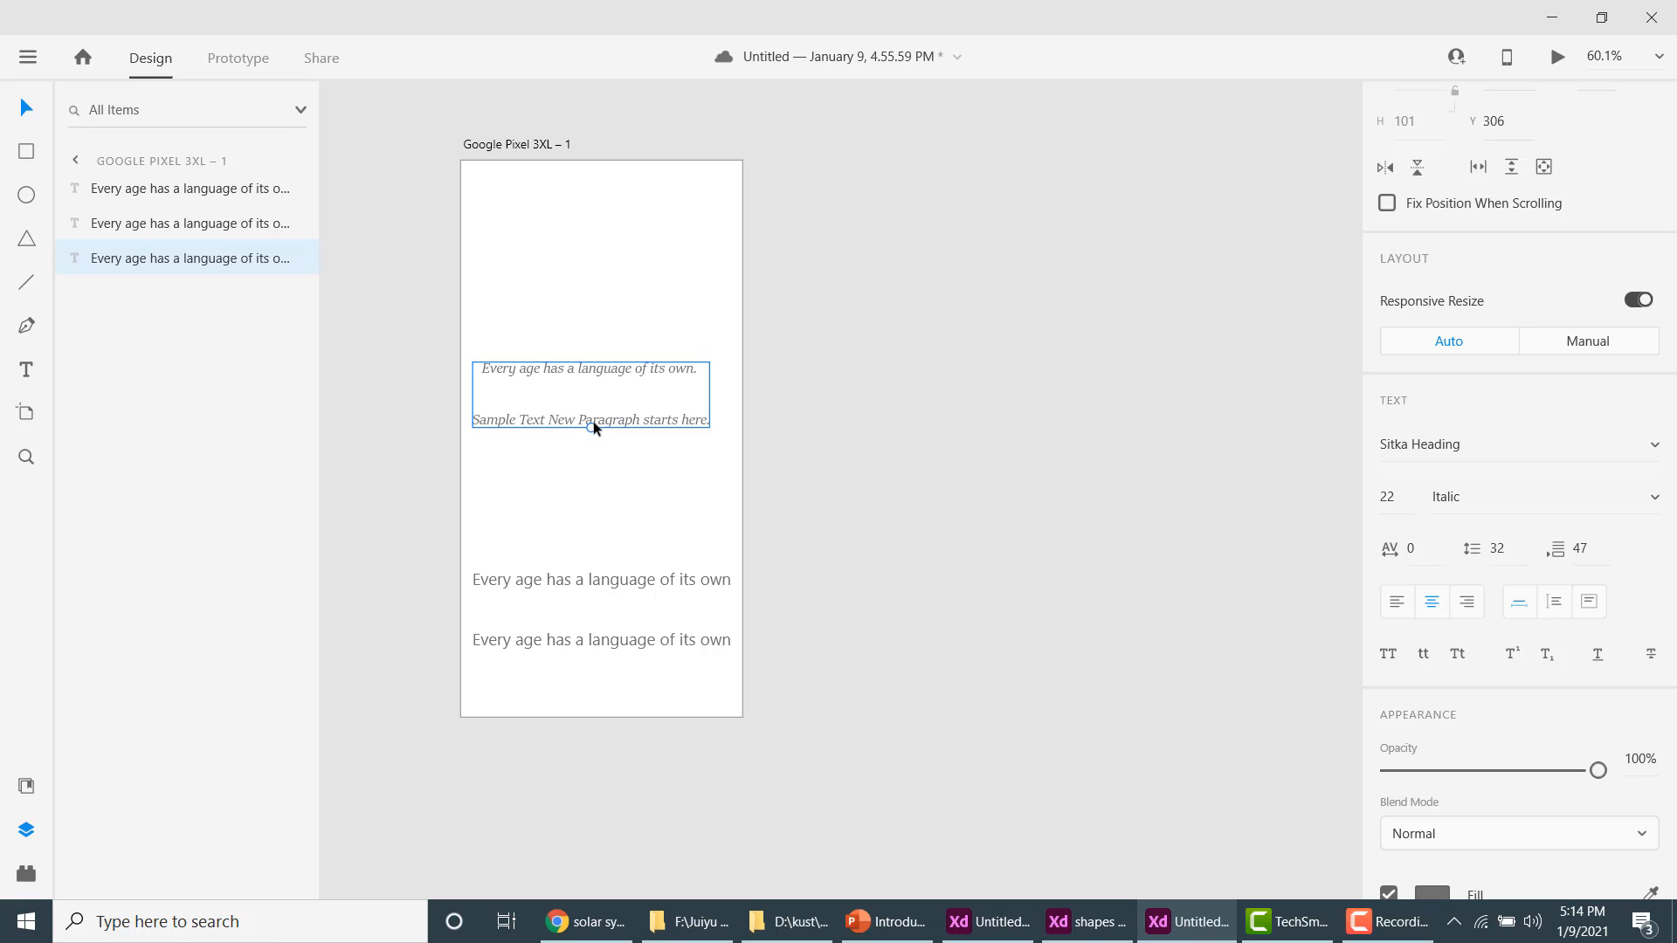
pyautogui.moveTo(592, 425)
pyautogui.mouseDown()
pyautogui.moveTo(596, 486)
pyautogui.moveTo(606, 419)
pyautogui.moveTo(615, 440)
pyautogui.mouseUp()
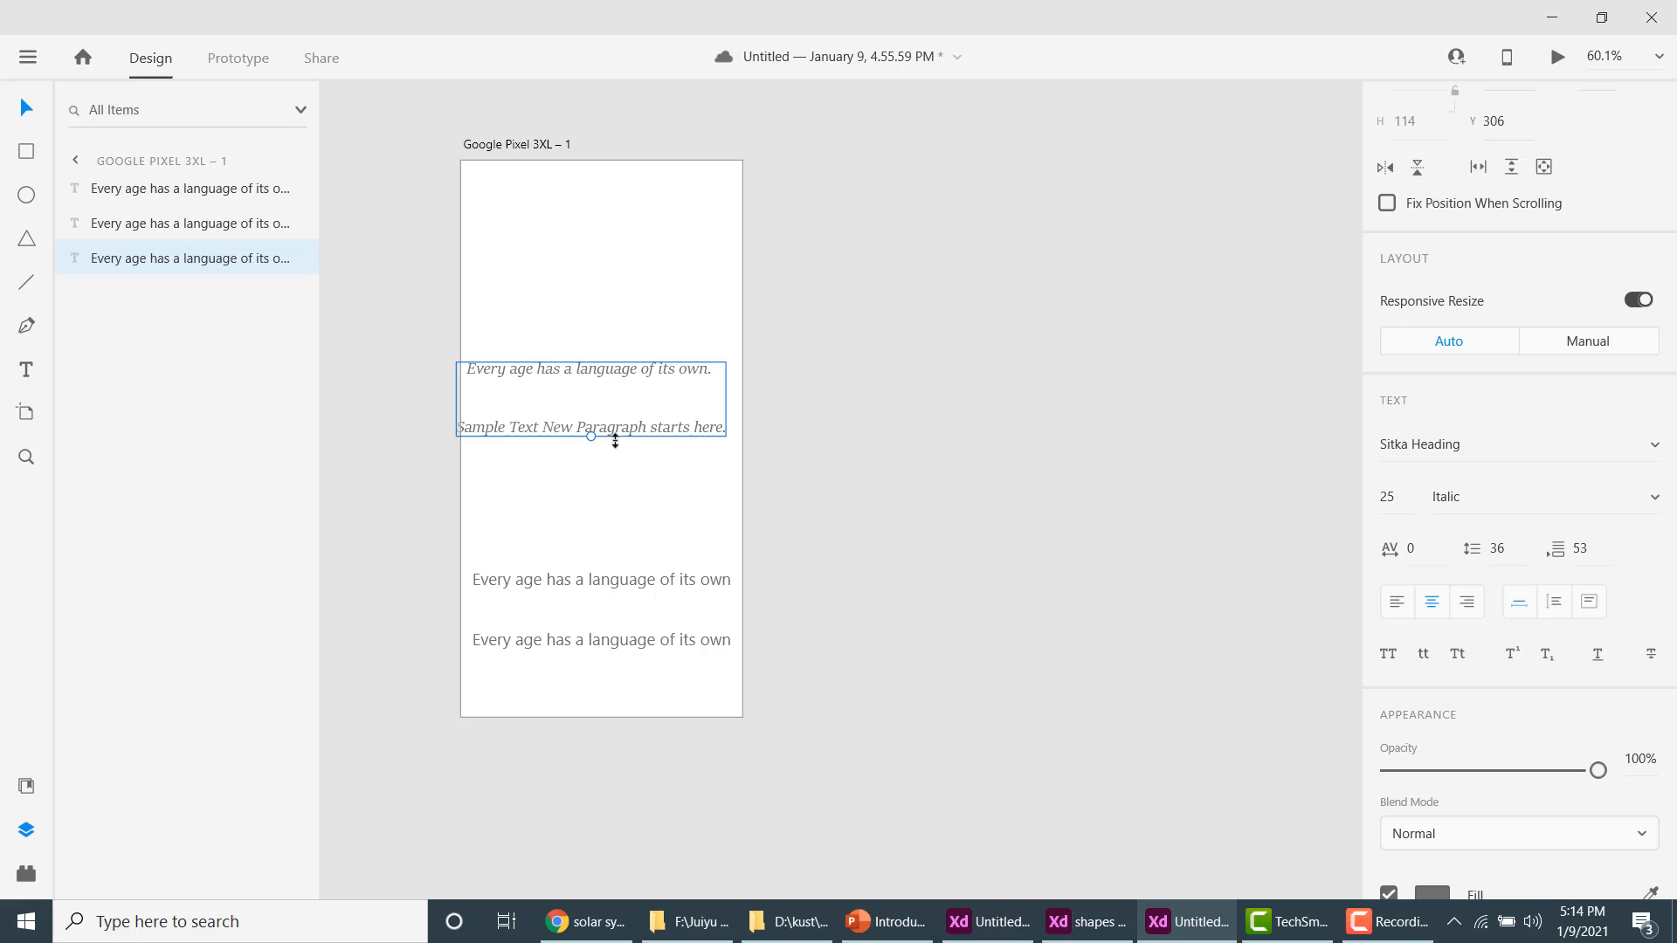
# Convert the upper Segoe UI text line to uppercase and move it up to about Y 577.
pyautogui.click(625, 588)
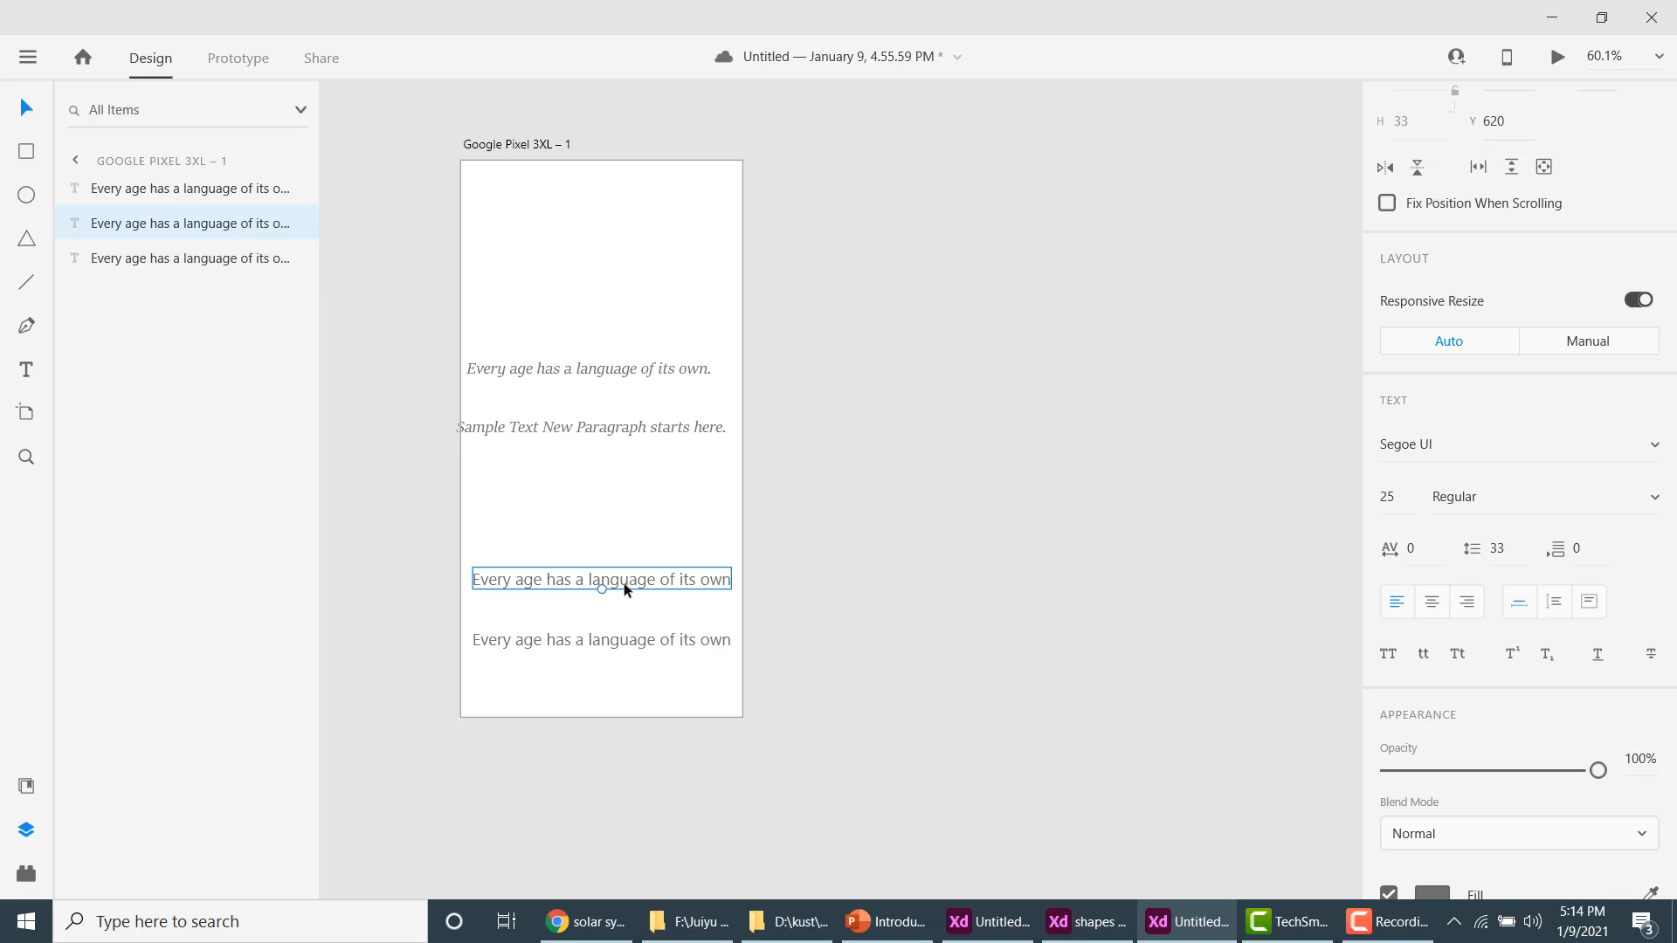
pyautogui.click(1388, 655)
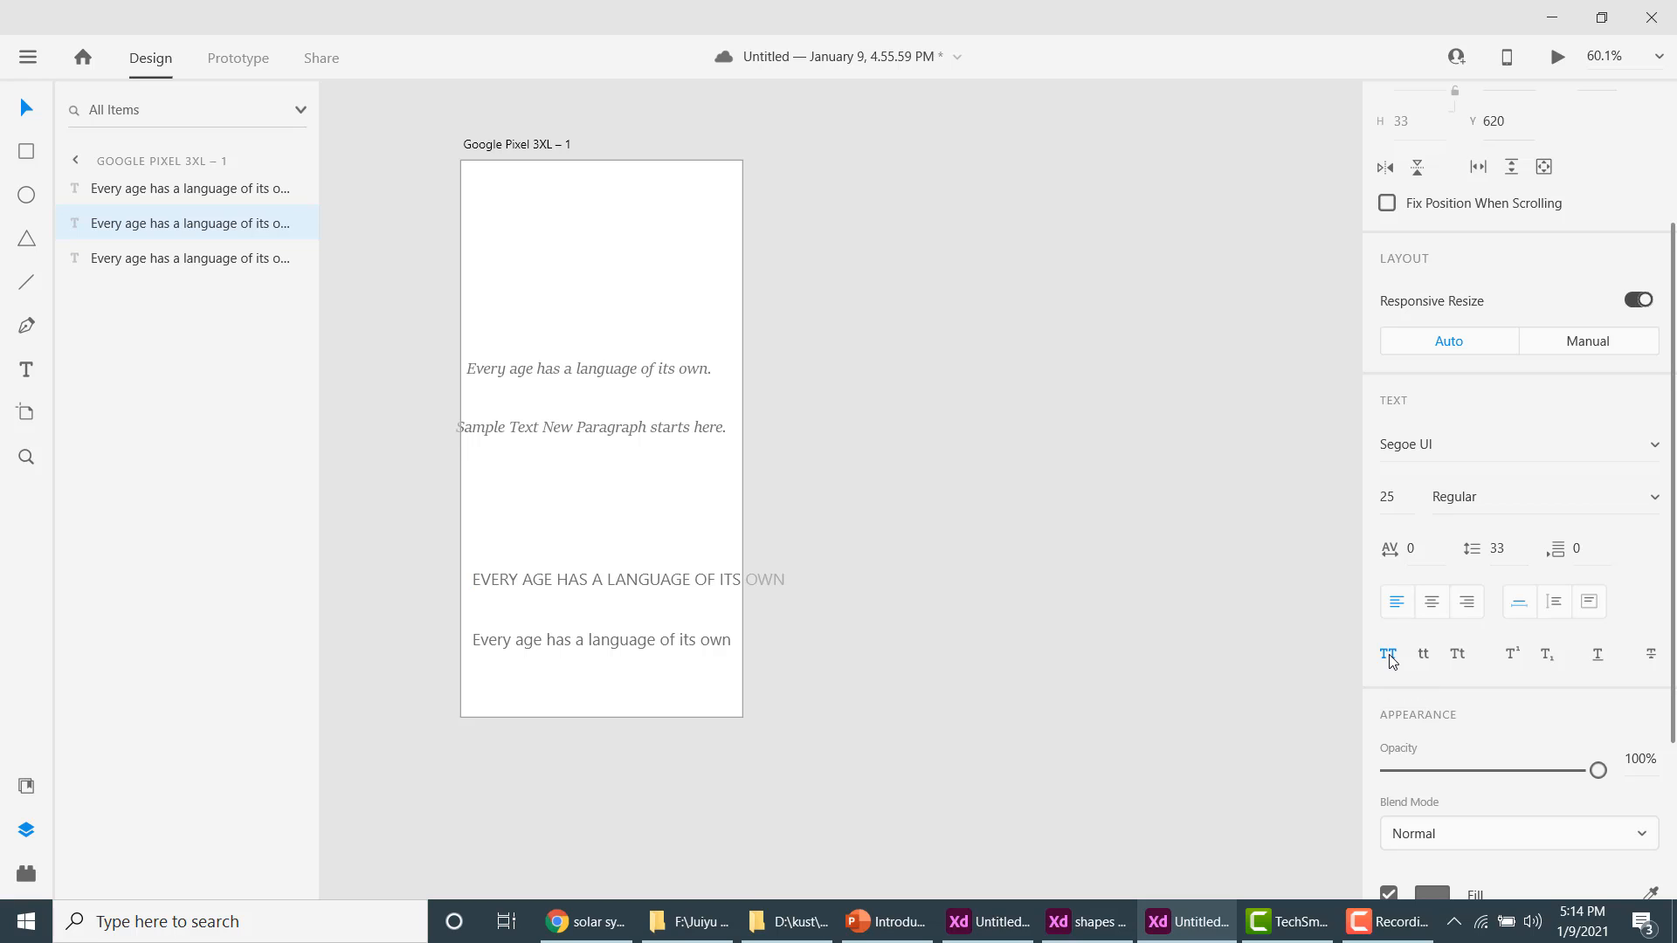
pyautogui.moveTo(577, 581); pyautogui.dragTo(570, 555)
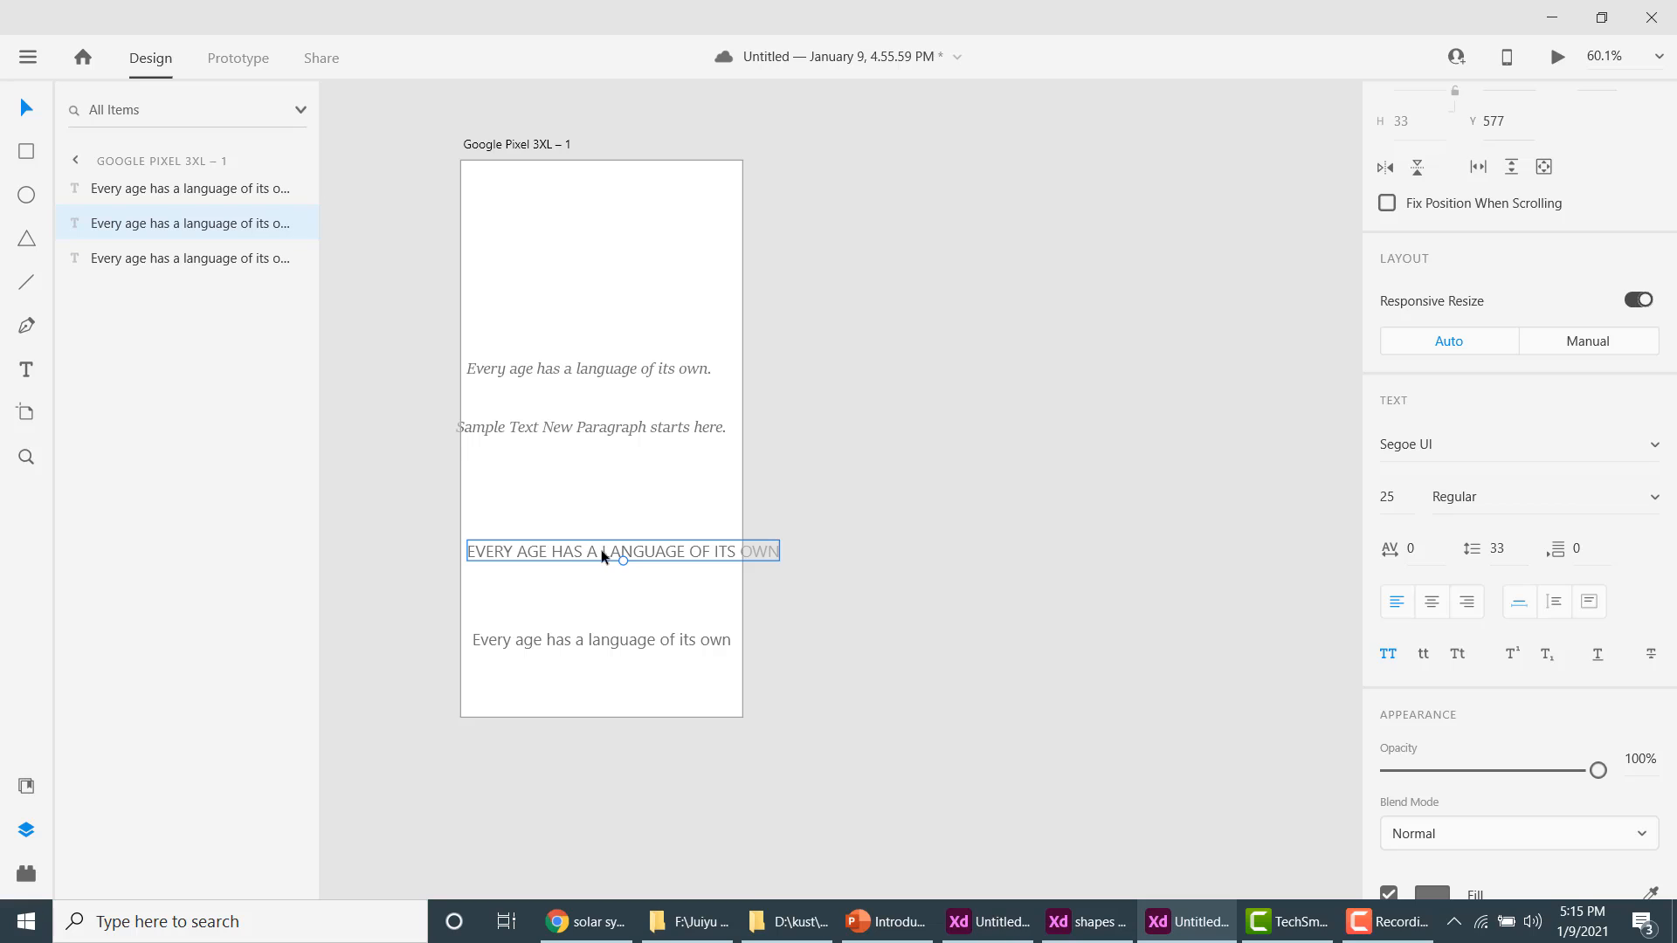
# Try lowercase on the moved line, then apply title case and shift it to about Y 572.
pyautogui.click(1424, 656)
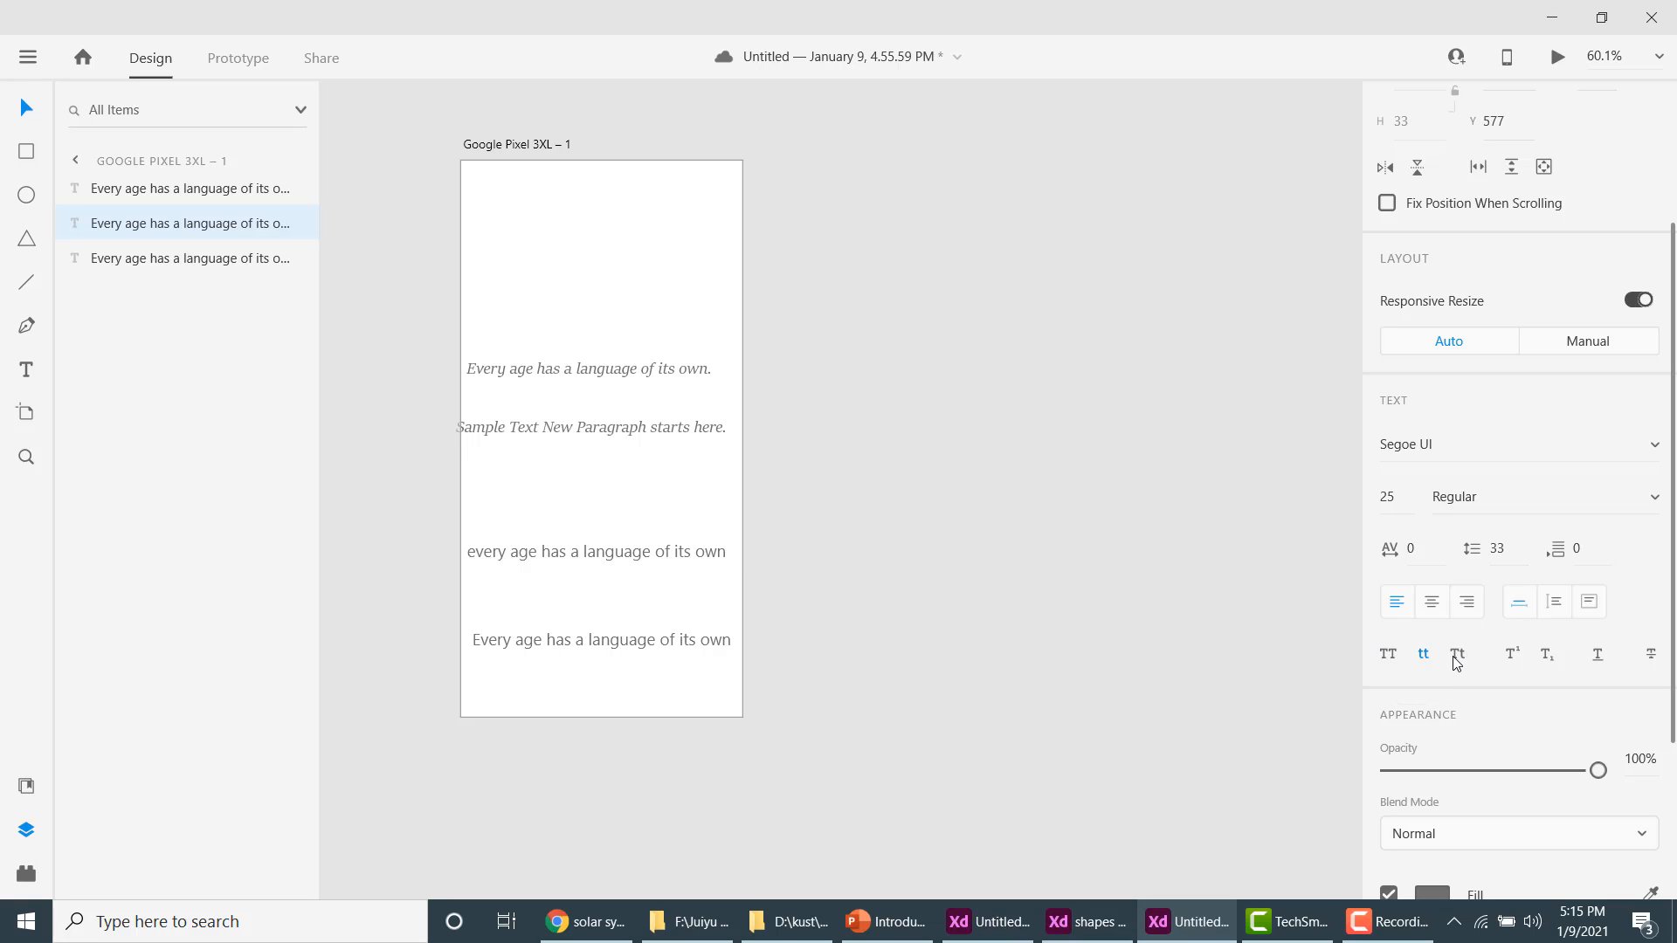
pyautogui.click(1457, 660)
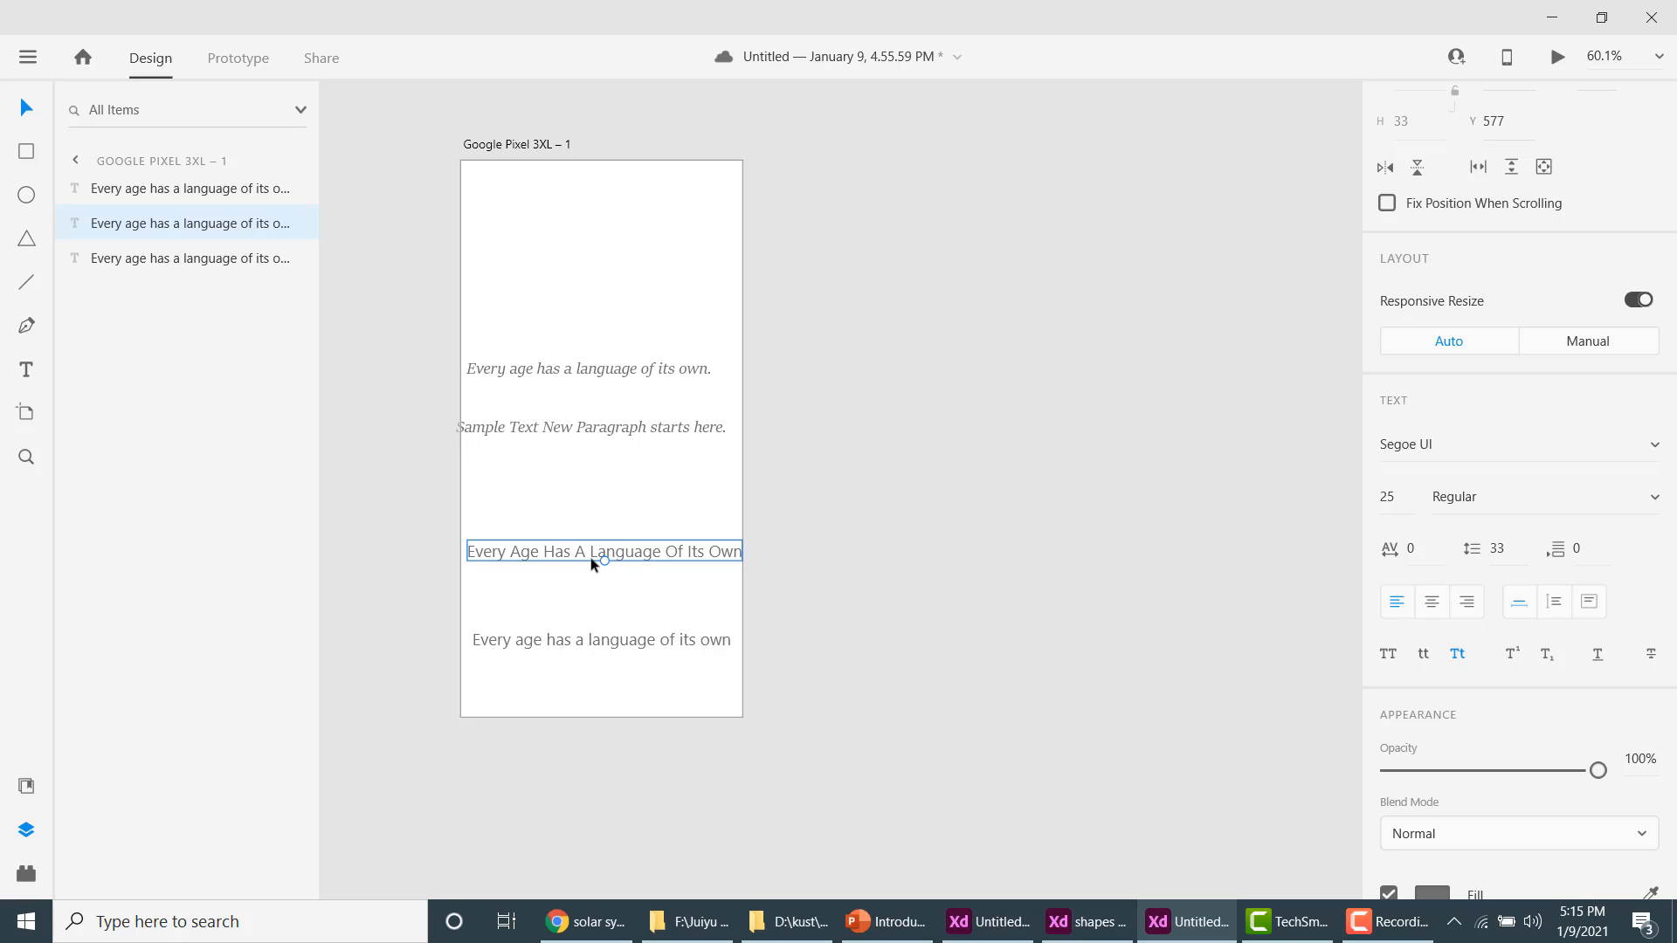
pyautogui.moveTo(618, 551)
pyautogui.mouseDown()
pyautogui.moveTo(580, 548)
pyautogui.moveTo(622, 543)
pyautogui.moveTo(611, 553)
pyautogui.mouseUp()
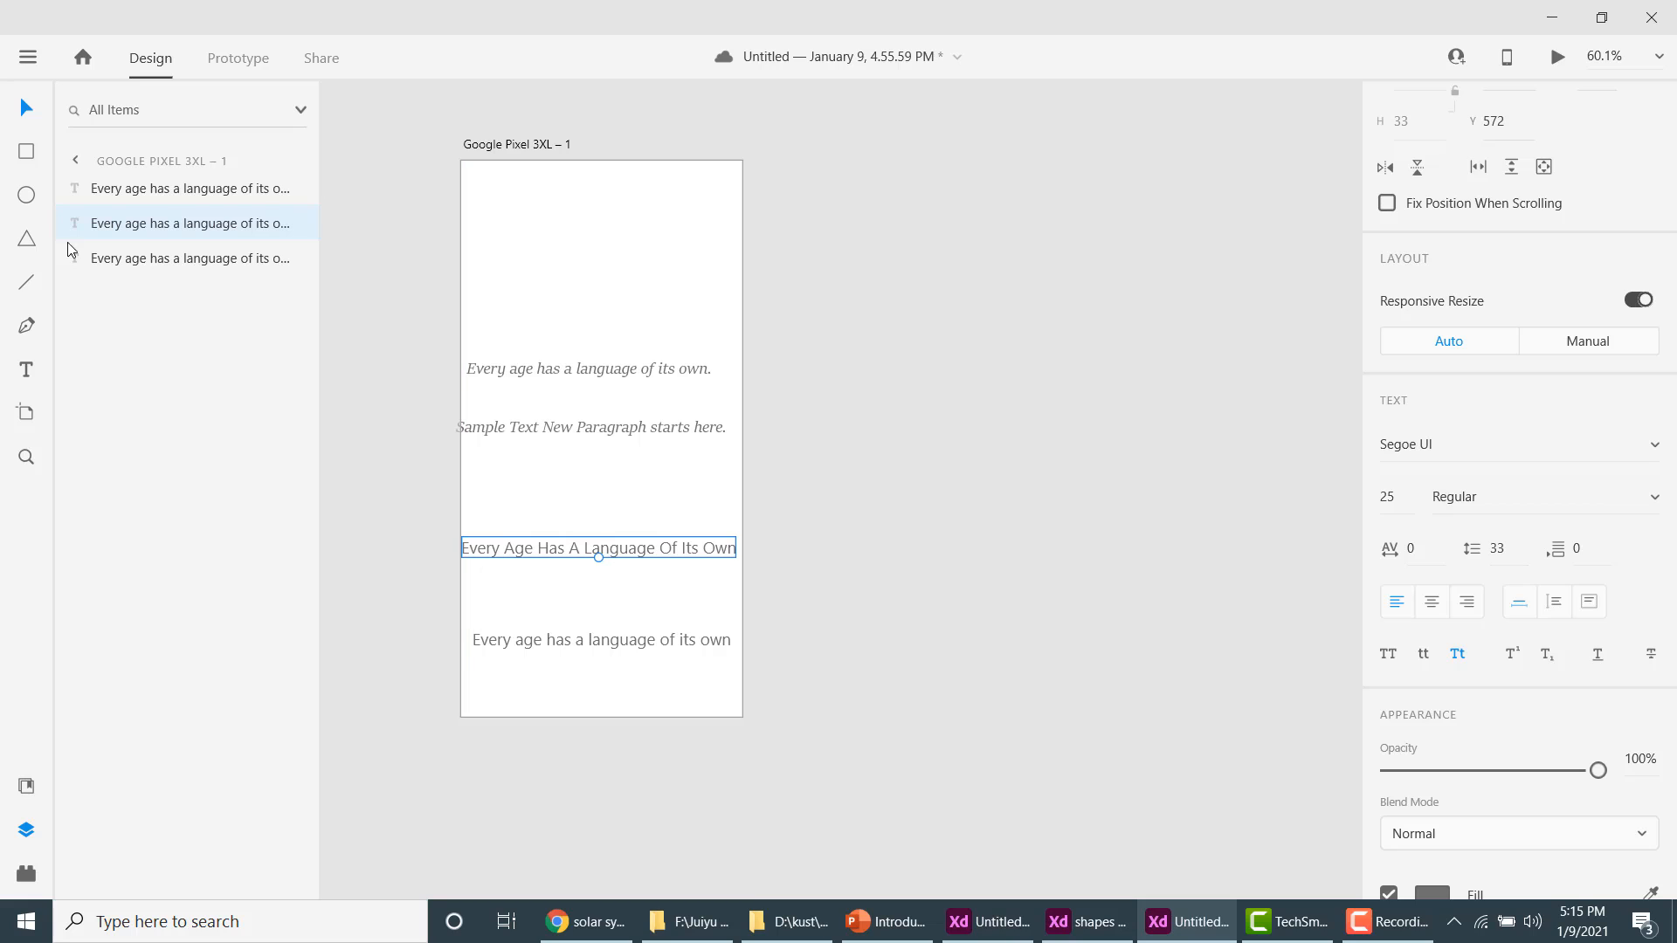
# Add a new text line reading "You have 3rd position" below the italic paragraphs.
pyautogui.click(27, 371)
pyautogui.click(472, 467)
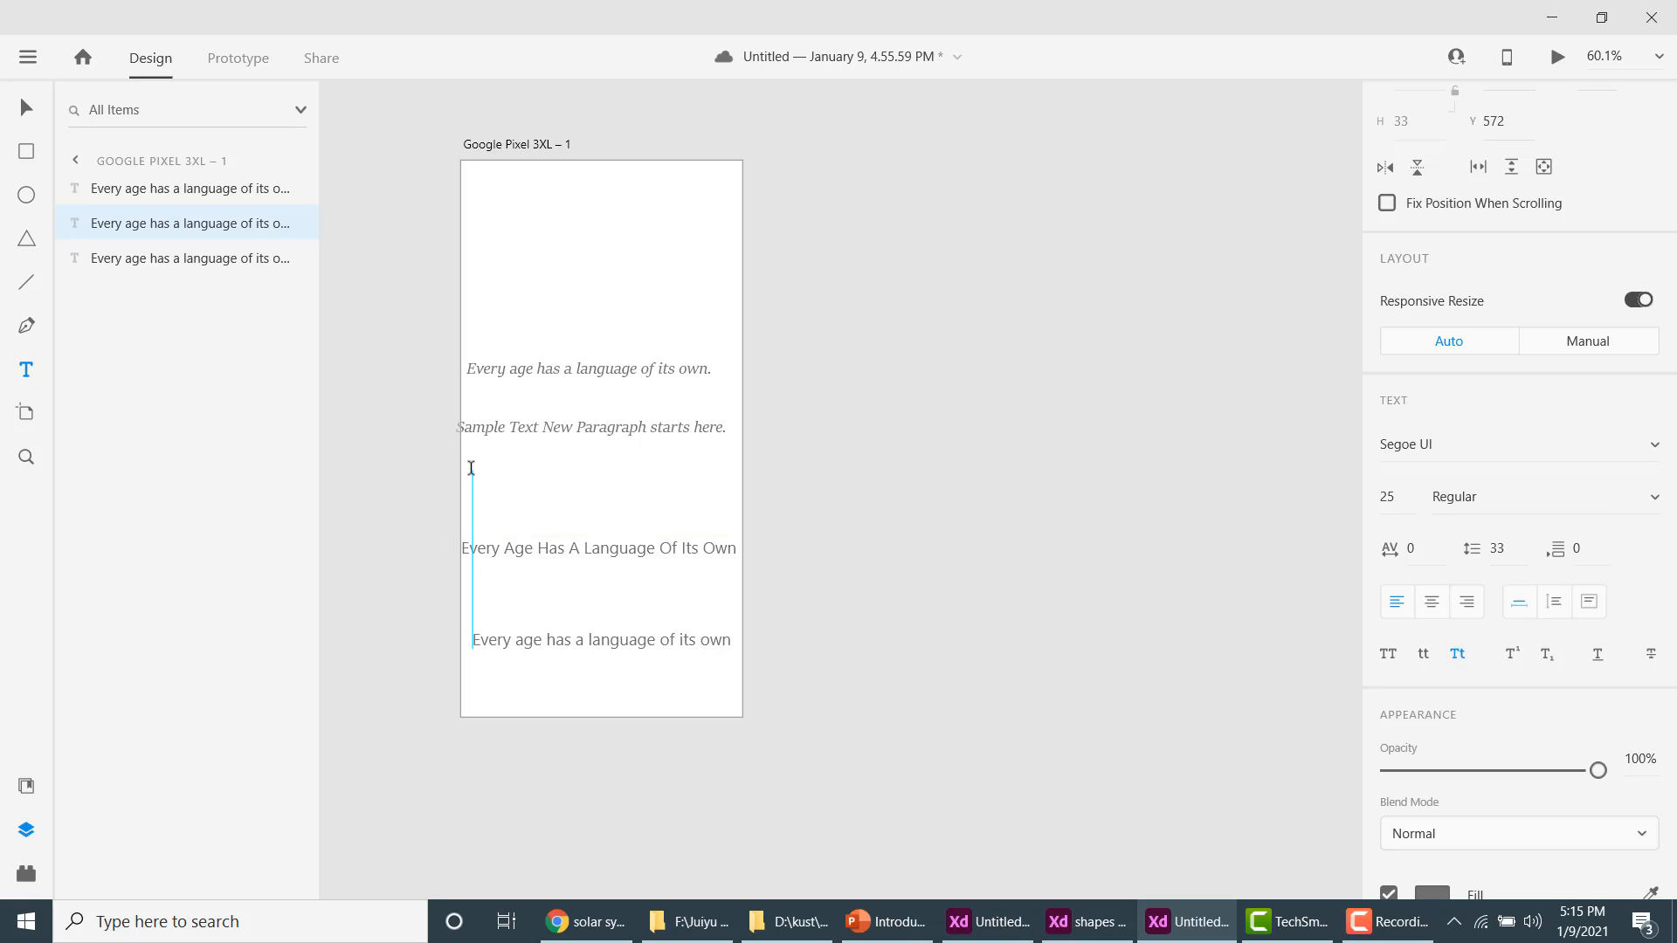
pyautogui.write('You')
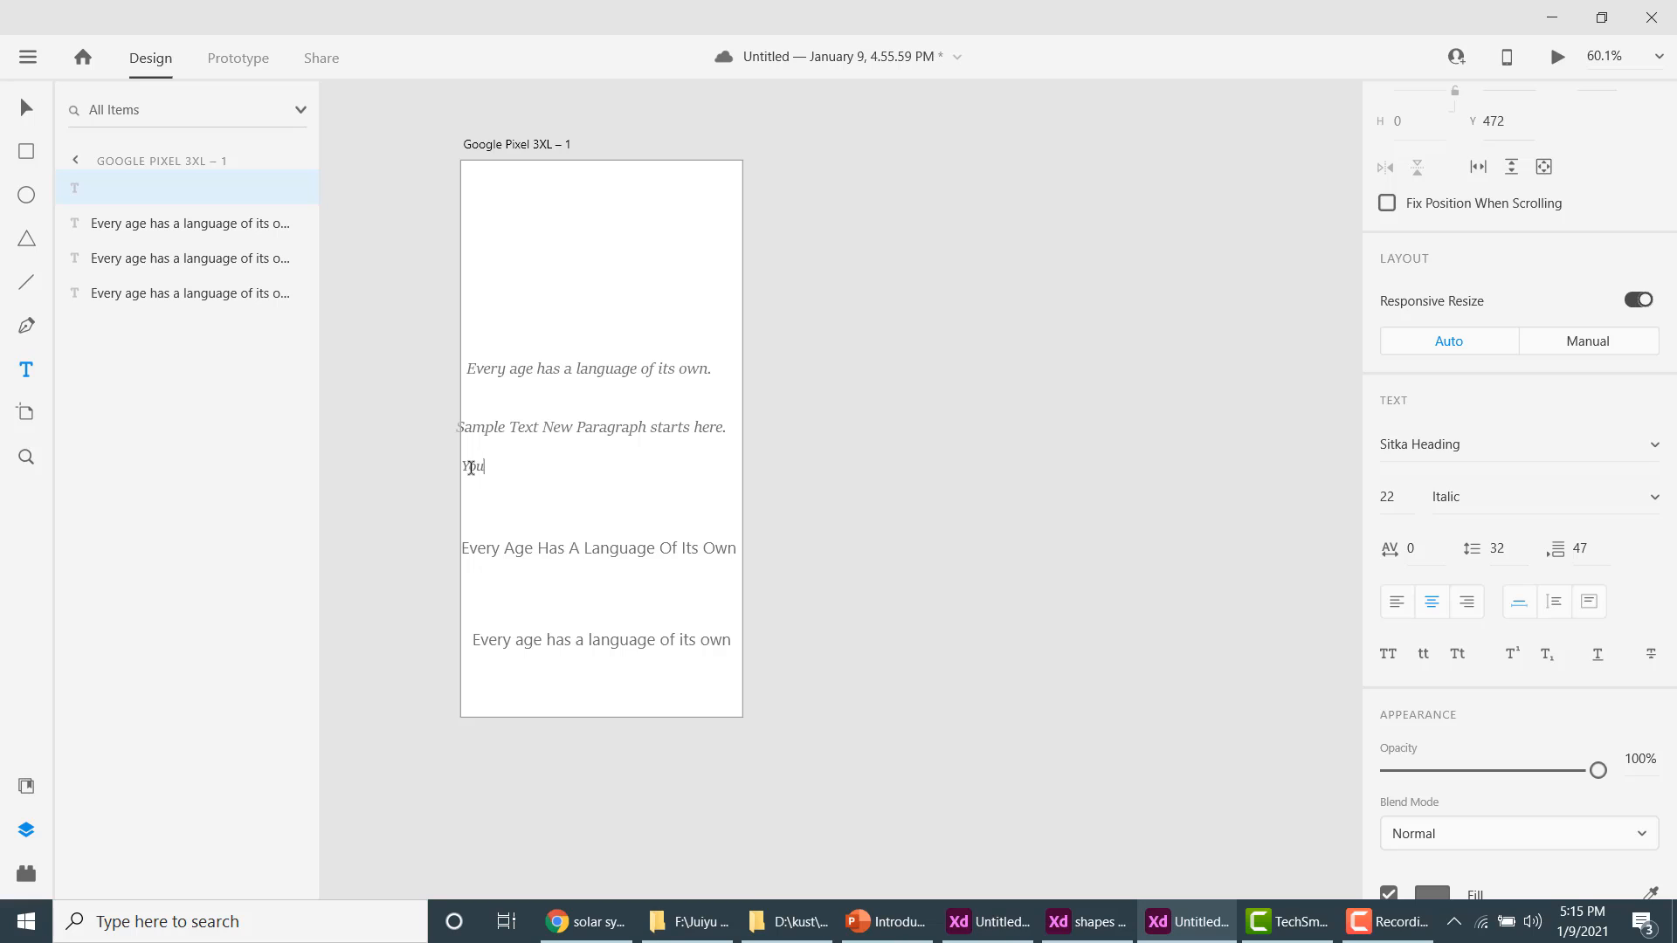
pyautogui.write(' have 3rd position')
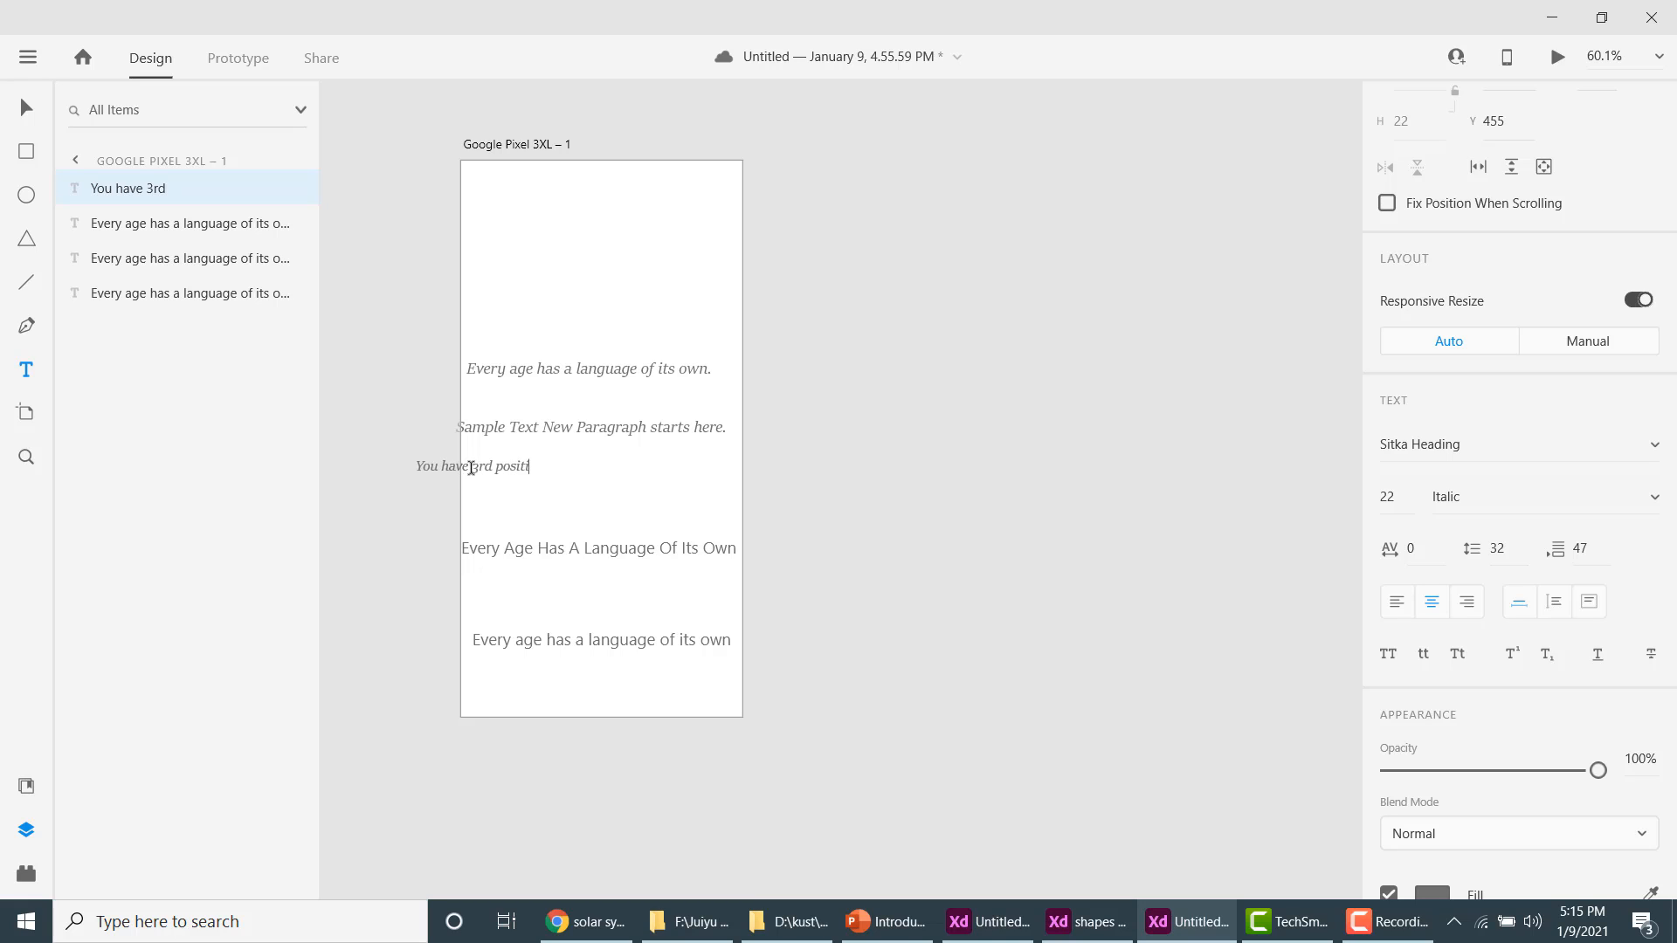
# Finish the "You have 3rd position" line and move it inside the artboard to about Y 467.
pyautogui.click(548, 512)
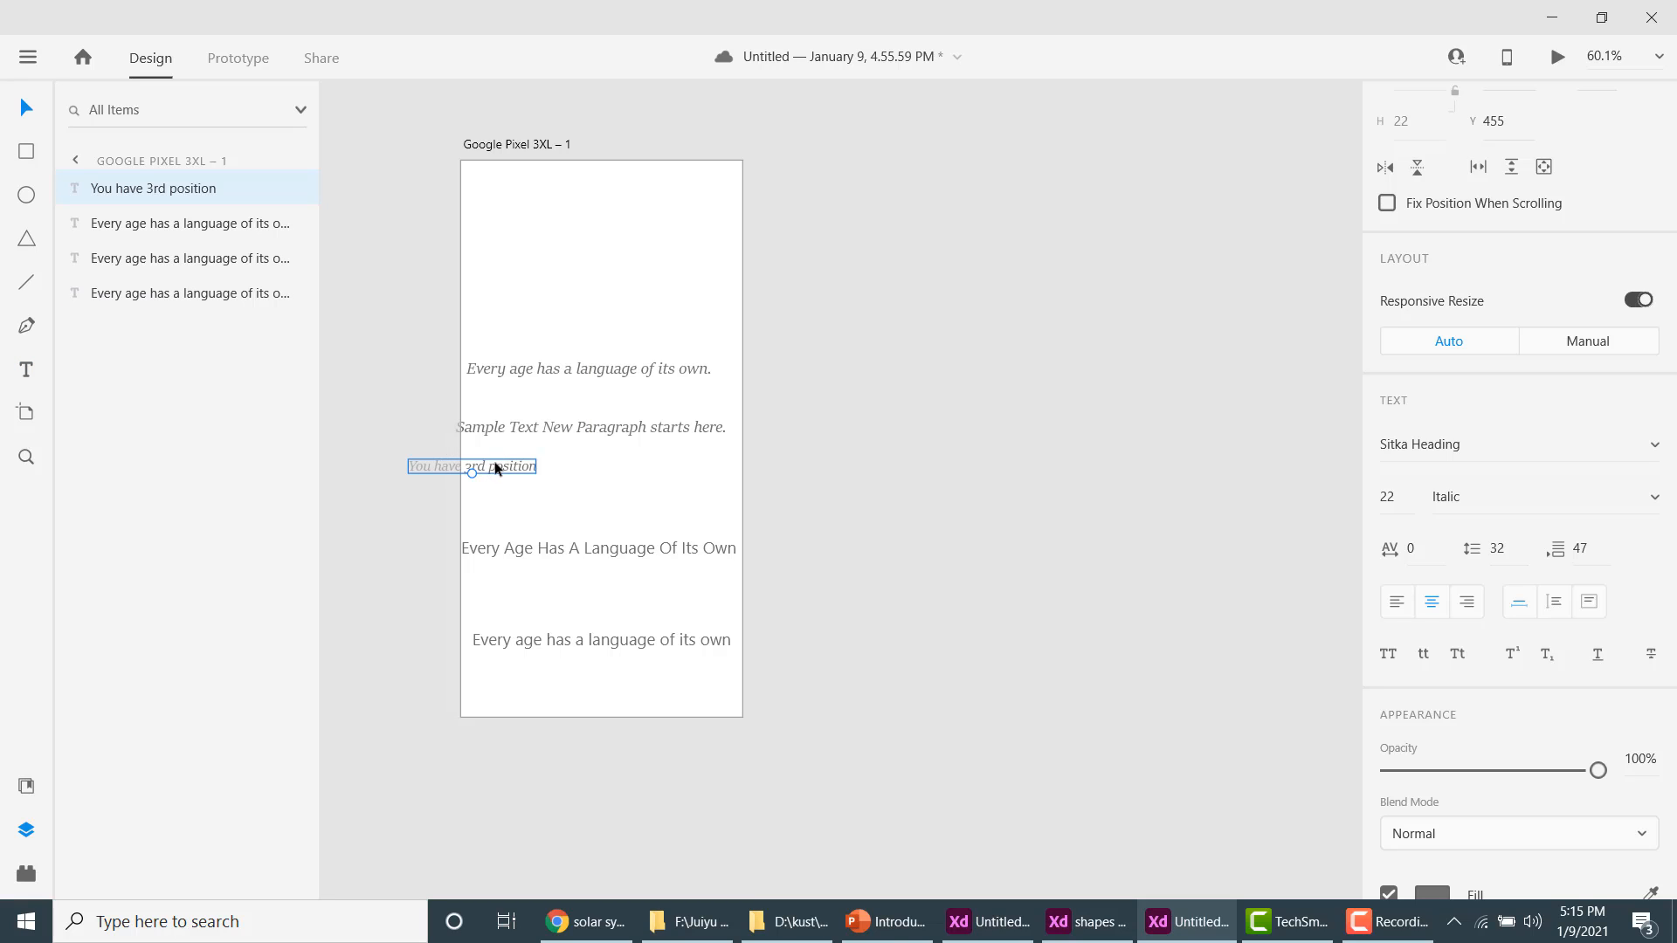
pyautogui.moveTo(496, 469); pyautogui.dragTo(625, 473)
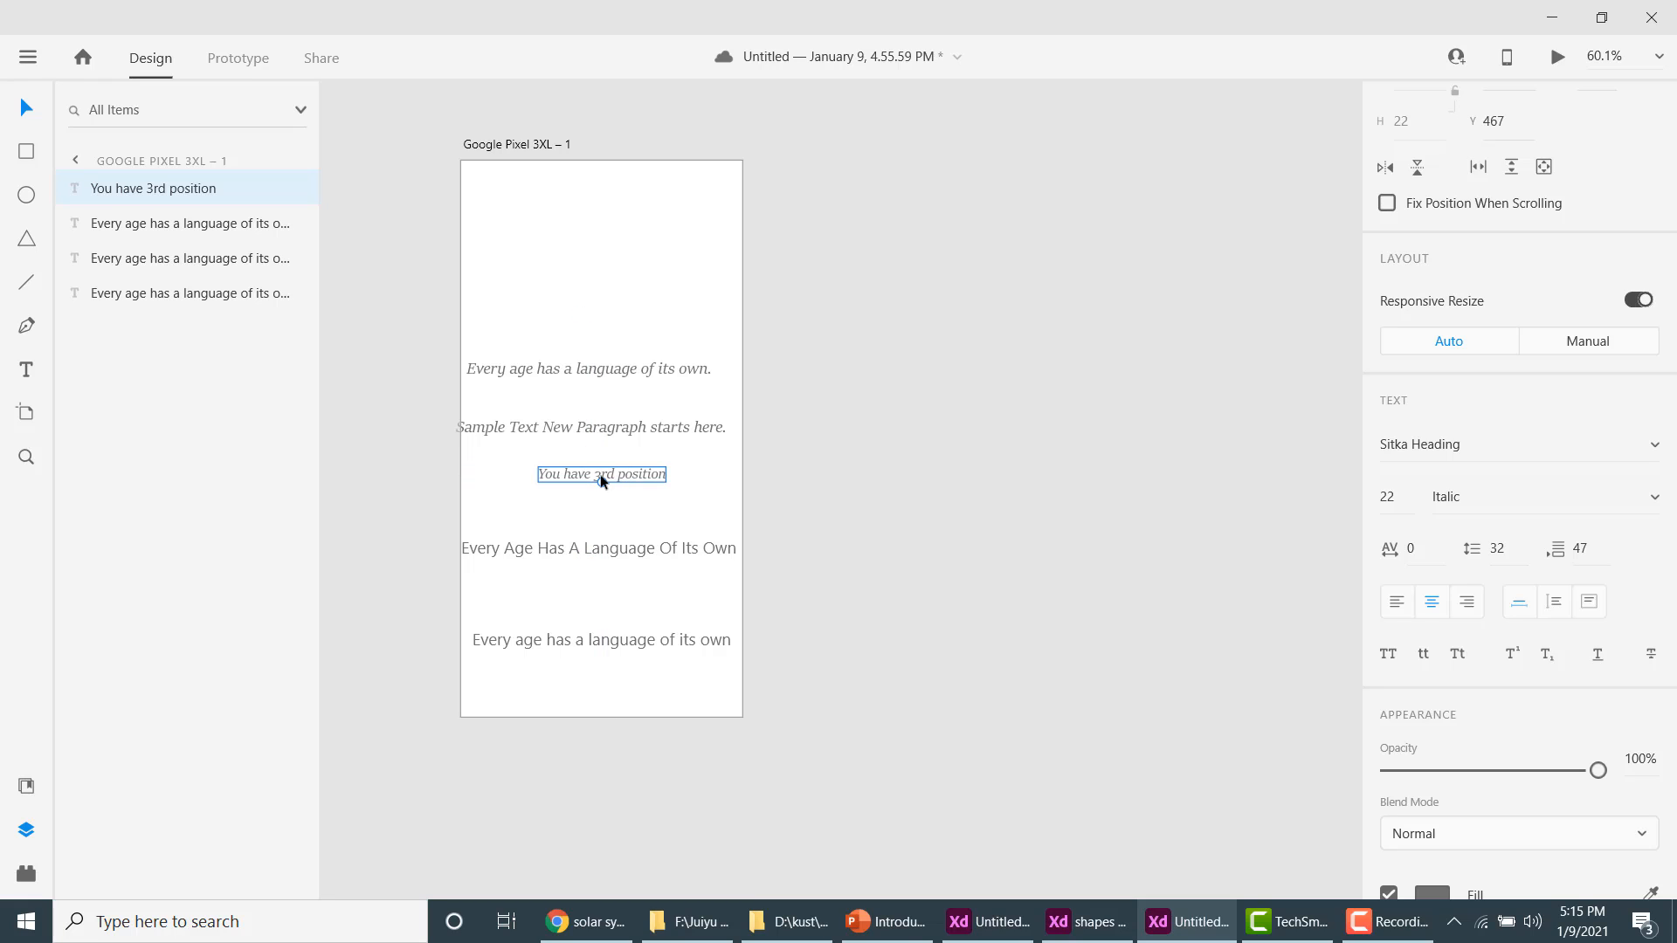
# Try superscript on the "rd" in "You have 3rd position", then make those letters subscript.
pyautogui.doubleClick(602, 473)
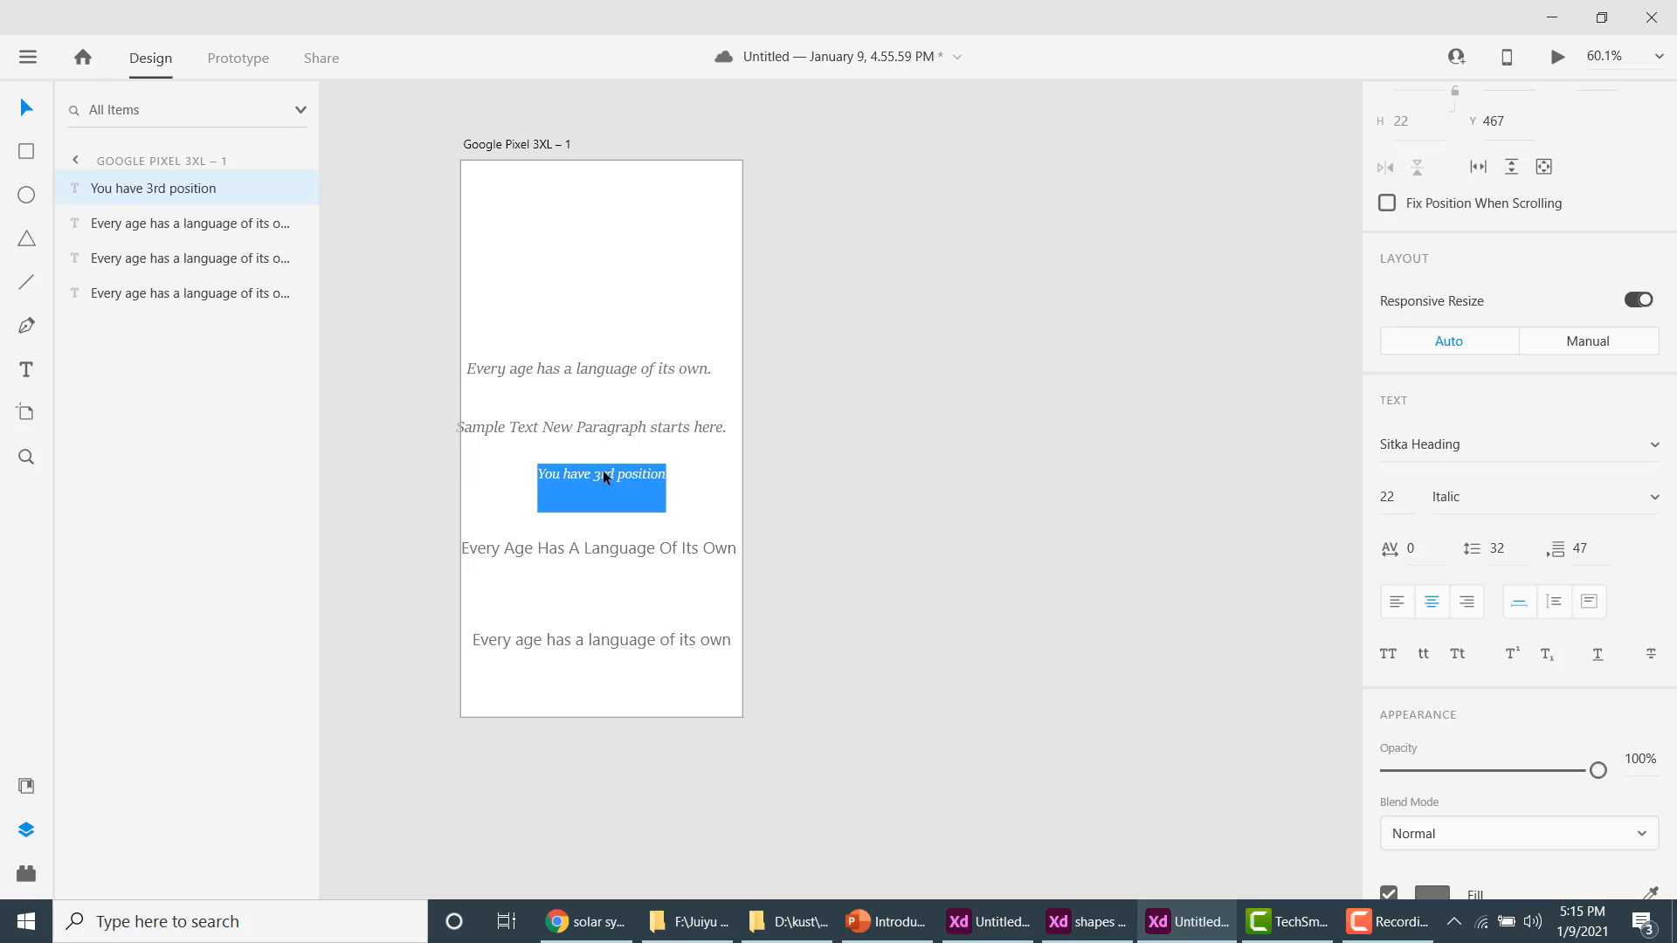
pyautogui.click(603, 473)
pyautogui.doubleClick(604, 474)
pyautogui.click(612, 473)
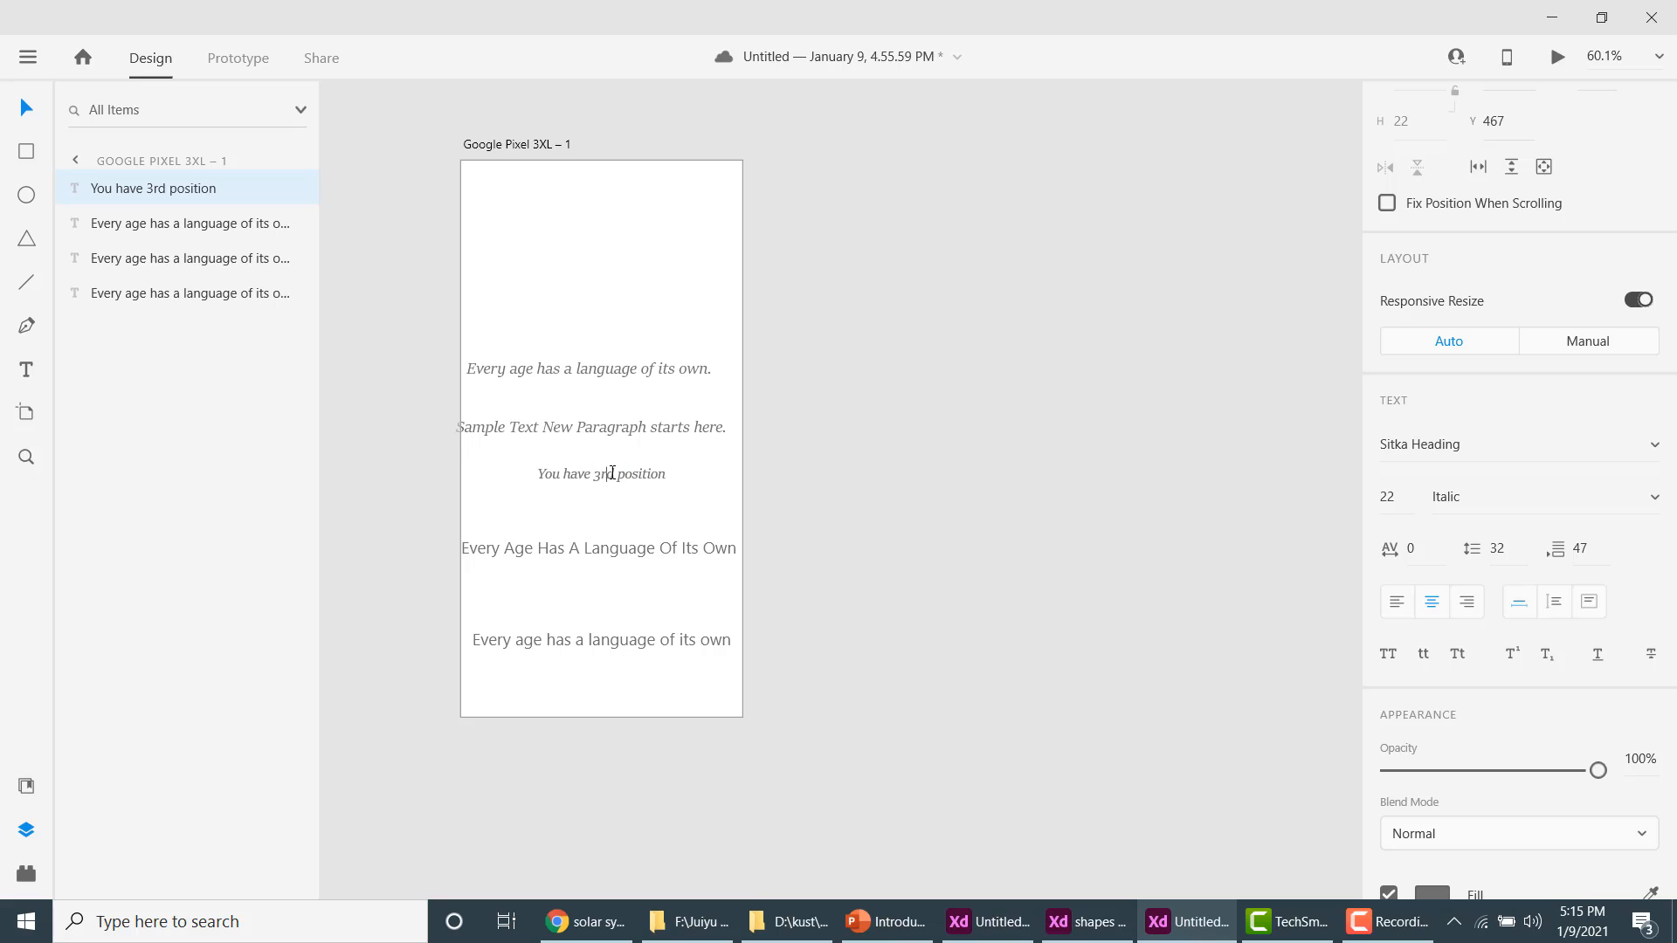
pyautogui.moveTo(616, 473); pyautogui.dragTo(602, 473)
pyautogui.click(1511, 655)
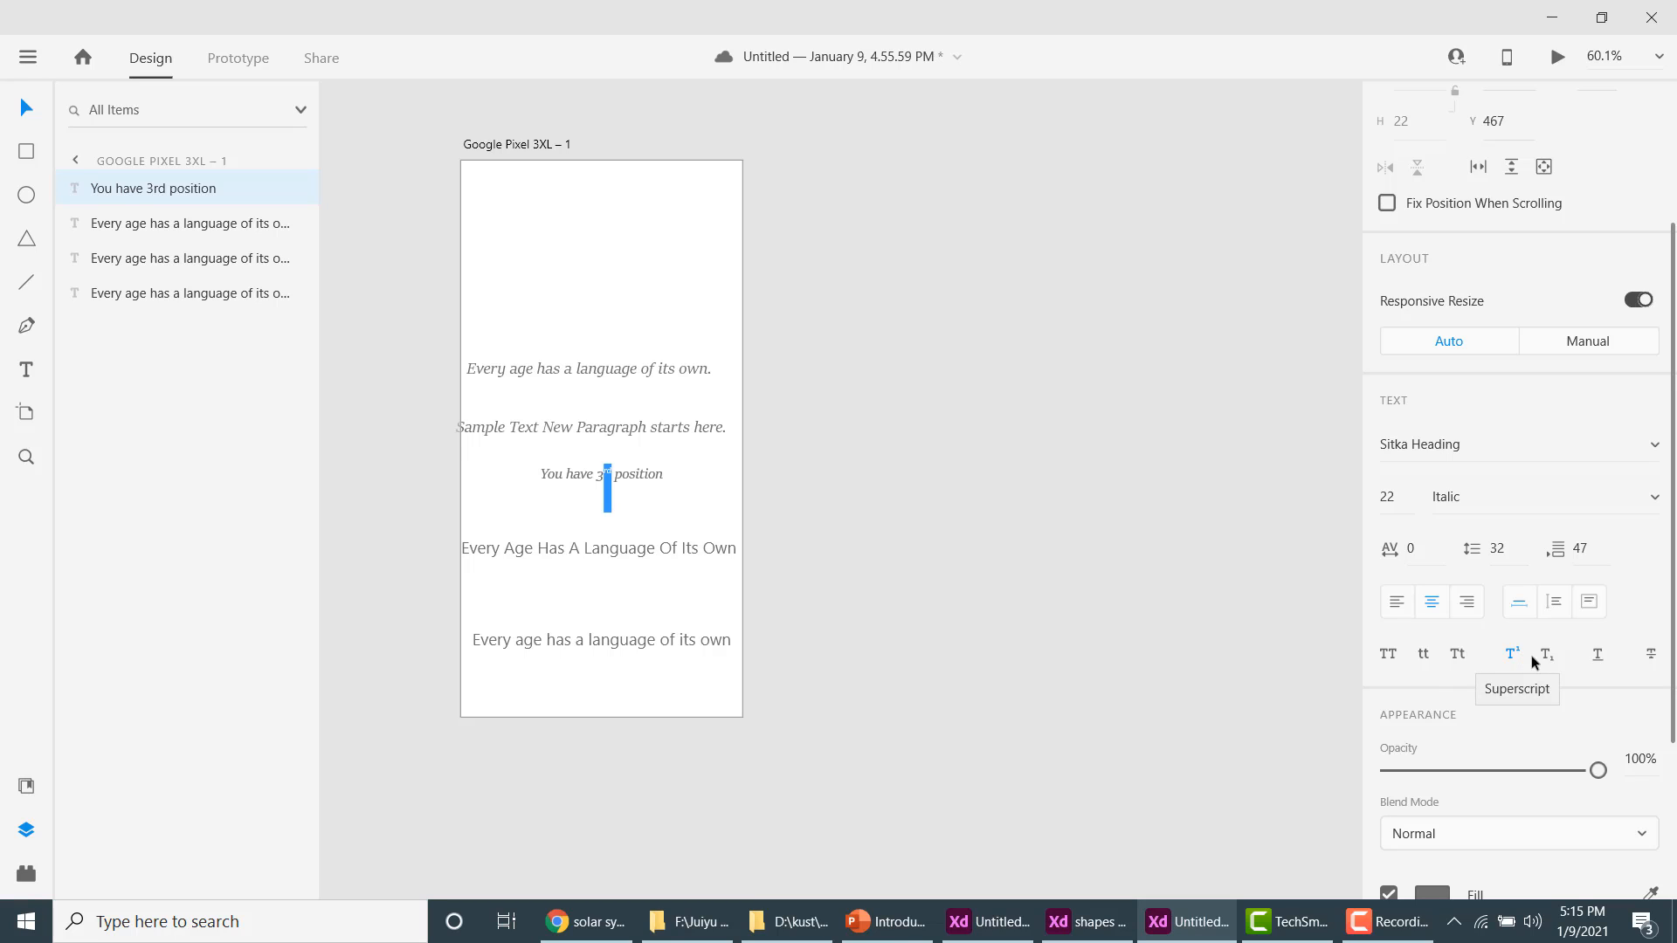
pyautogui.click(1551, 663)
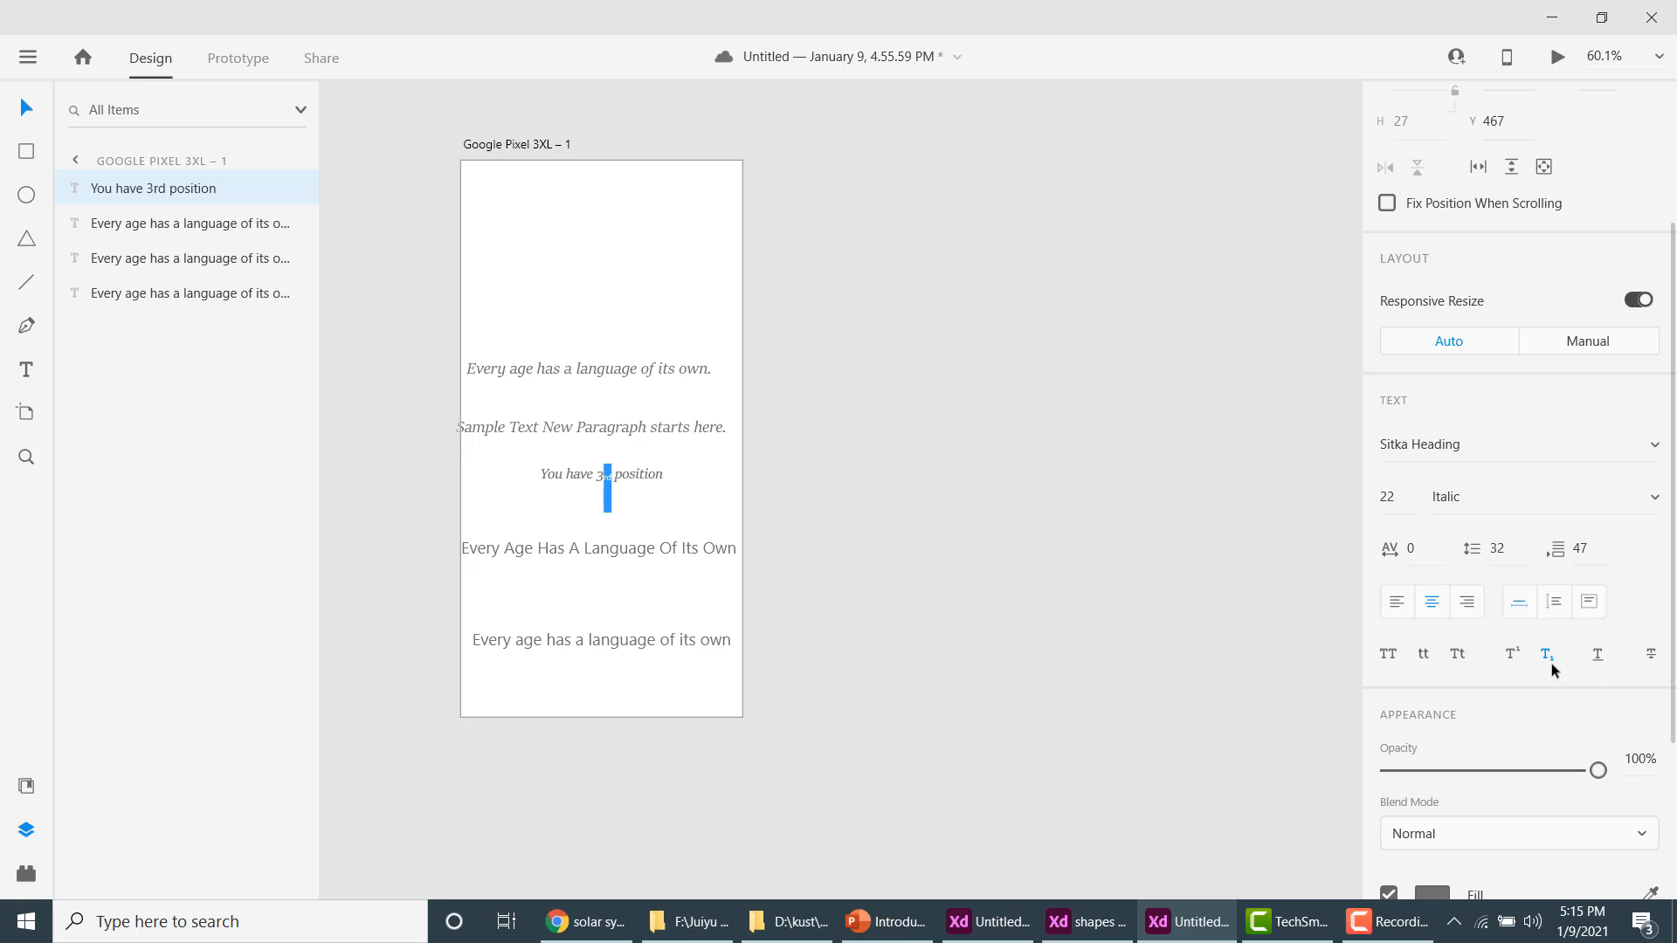
pyautogui.click(1598, 657)
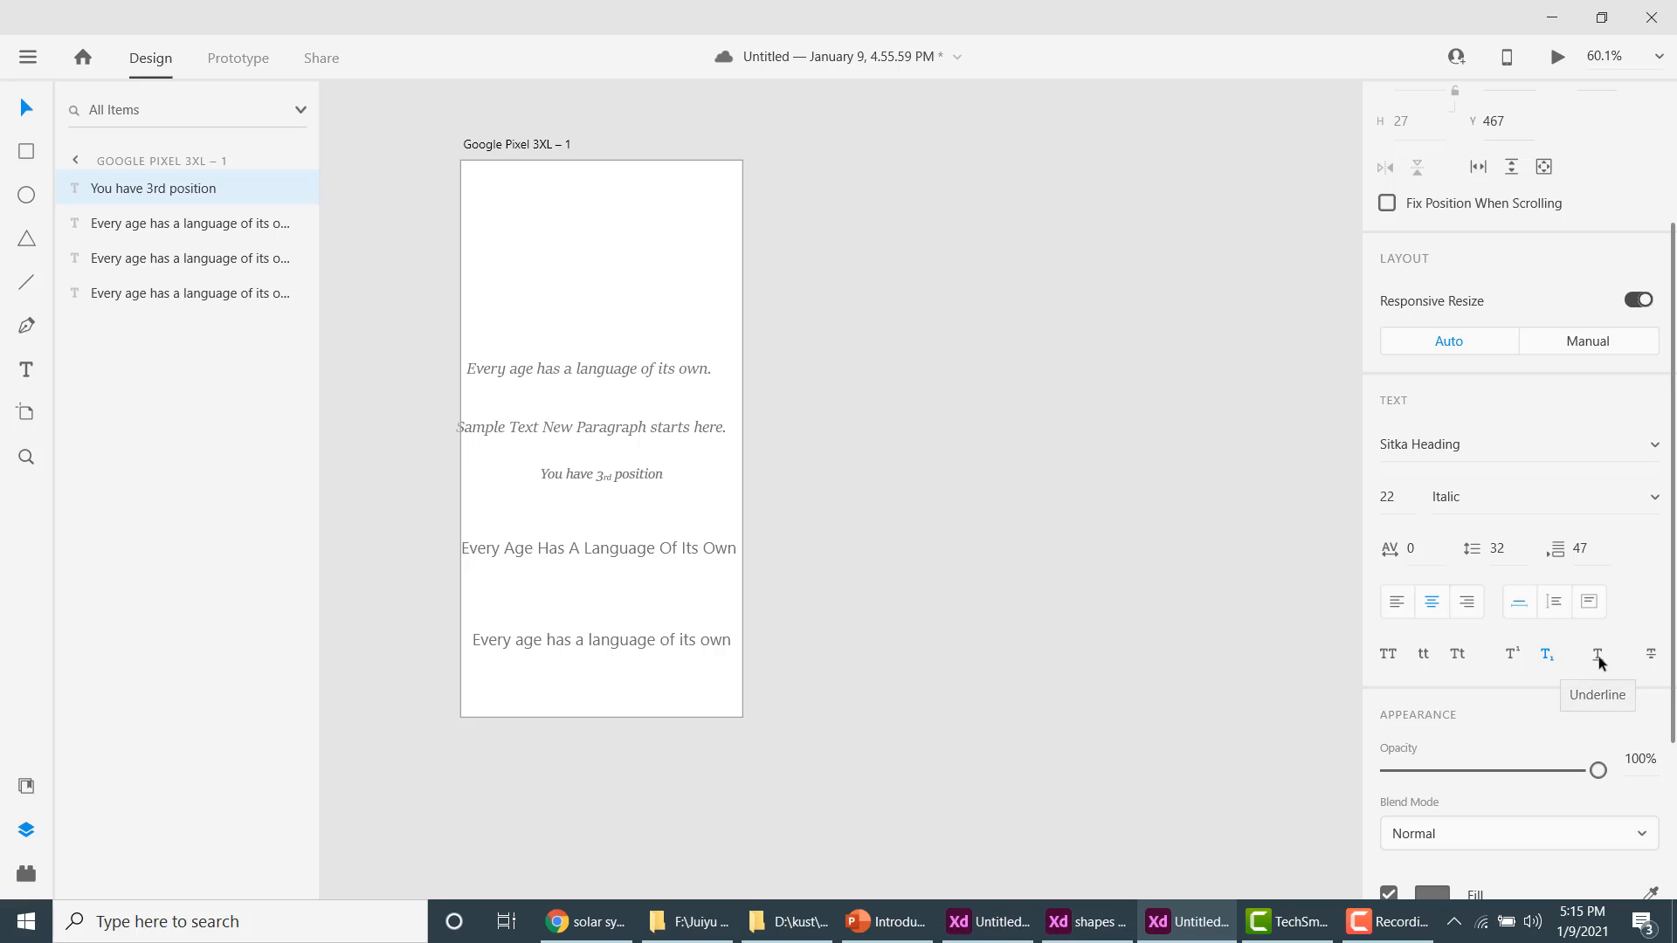
pyautogui.press('Escape')
# Apply underline and strikethrough to the title-case line "Every Age Has A Language Of Its Own".
pyautogui.click(665, 547)
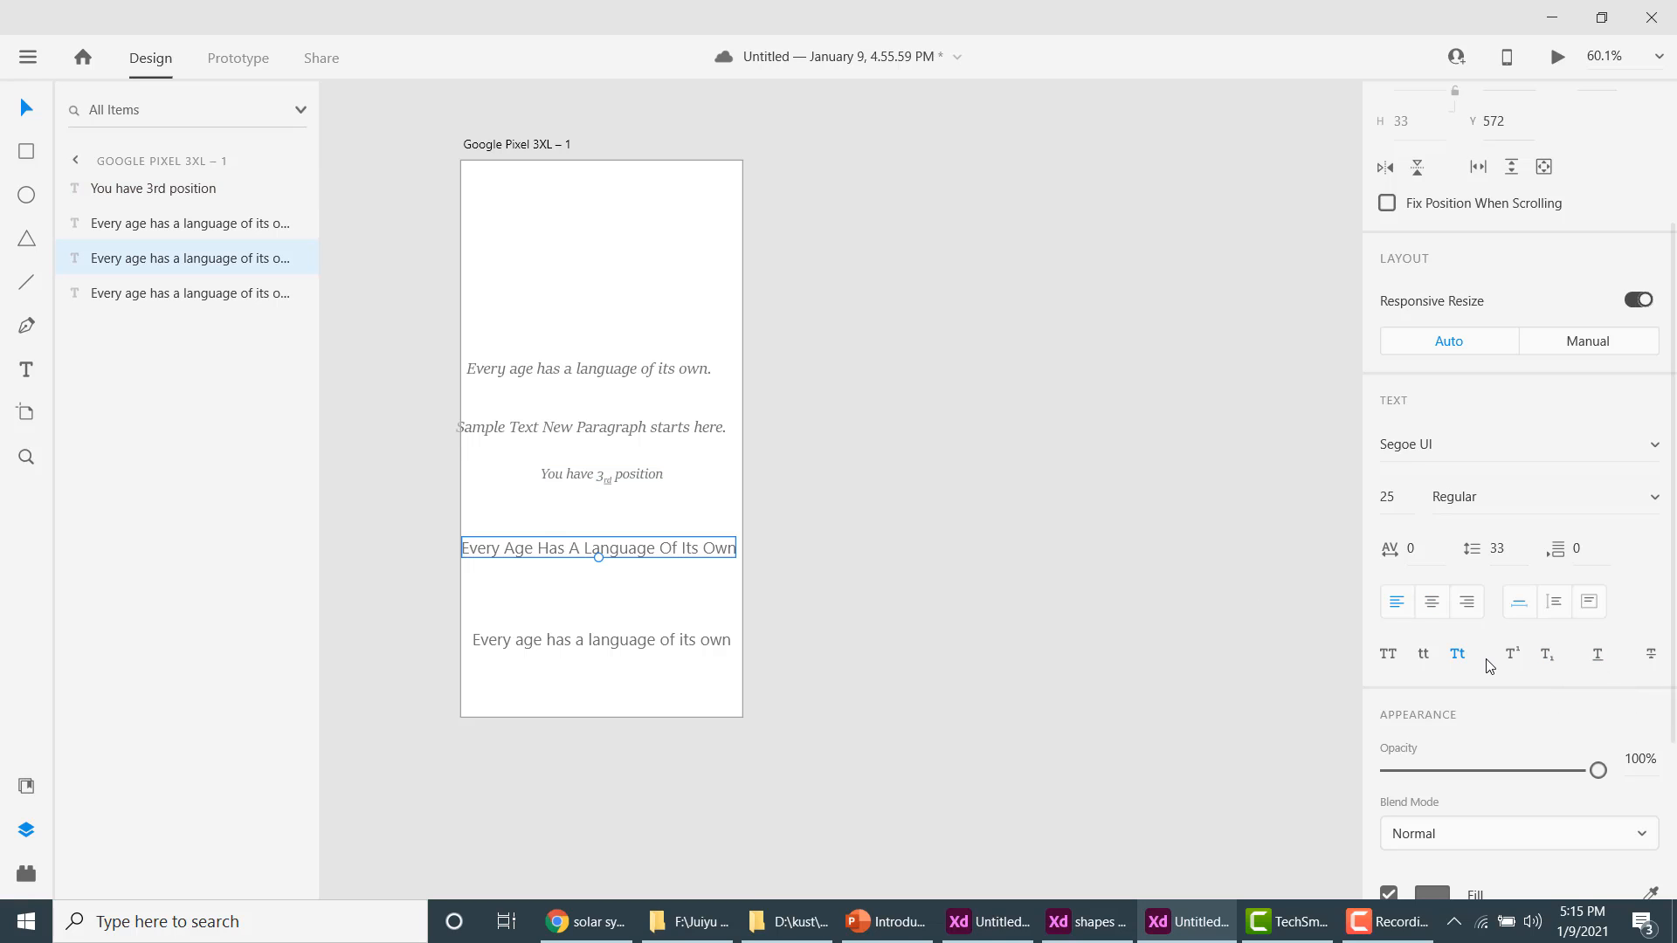
pyautogui.click(1597, 656)
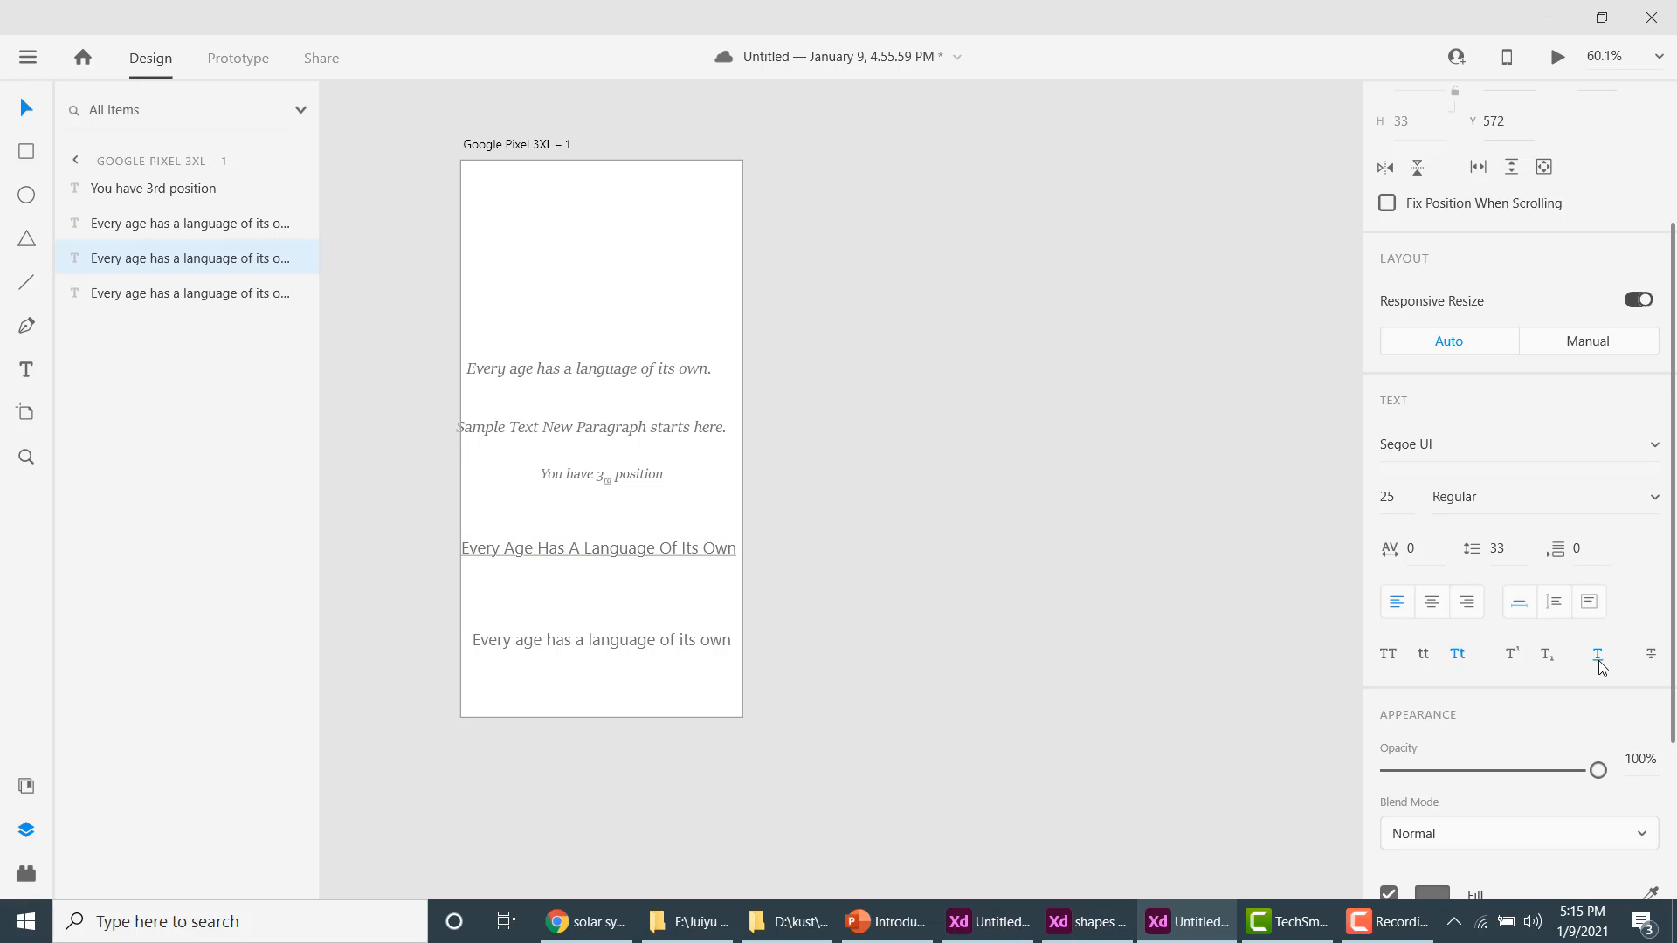
pyautogui.click(1652, 656)
# Set the title-case line's fill color to red #EF1515.
pyautogui.scroll(-3, 1580, 576)
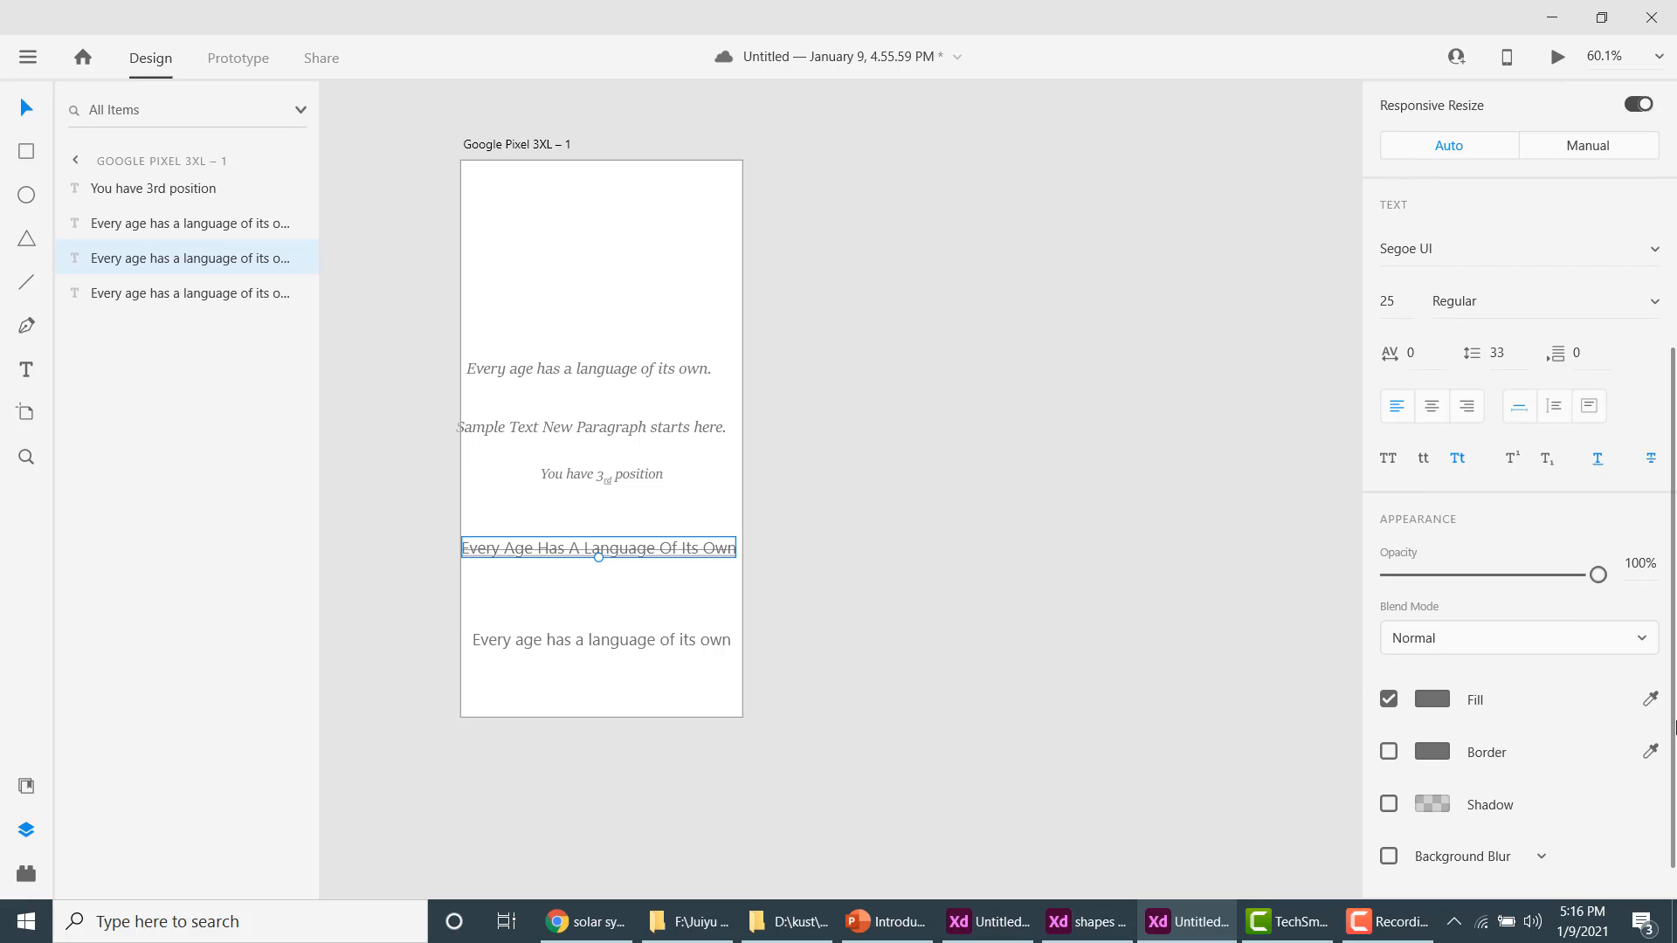
pyautogui.moveTo(1598, 575); pyautogui.dragTo(1631, 576)
pyautogui.scroll(-1, 1418, 652)
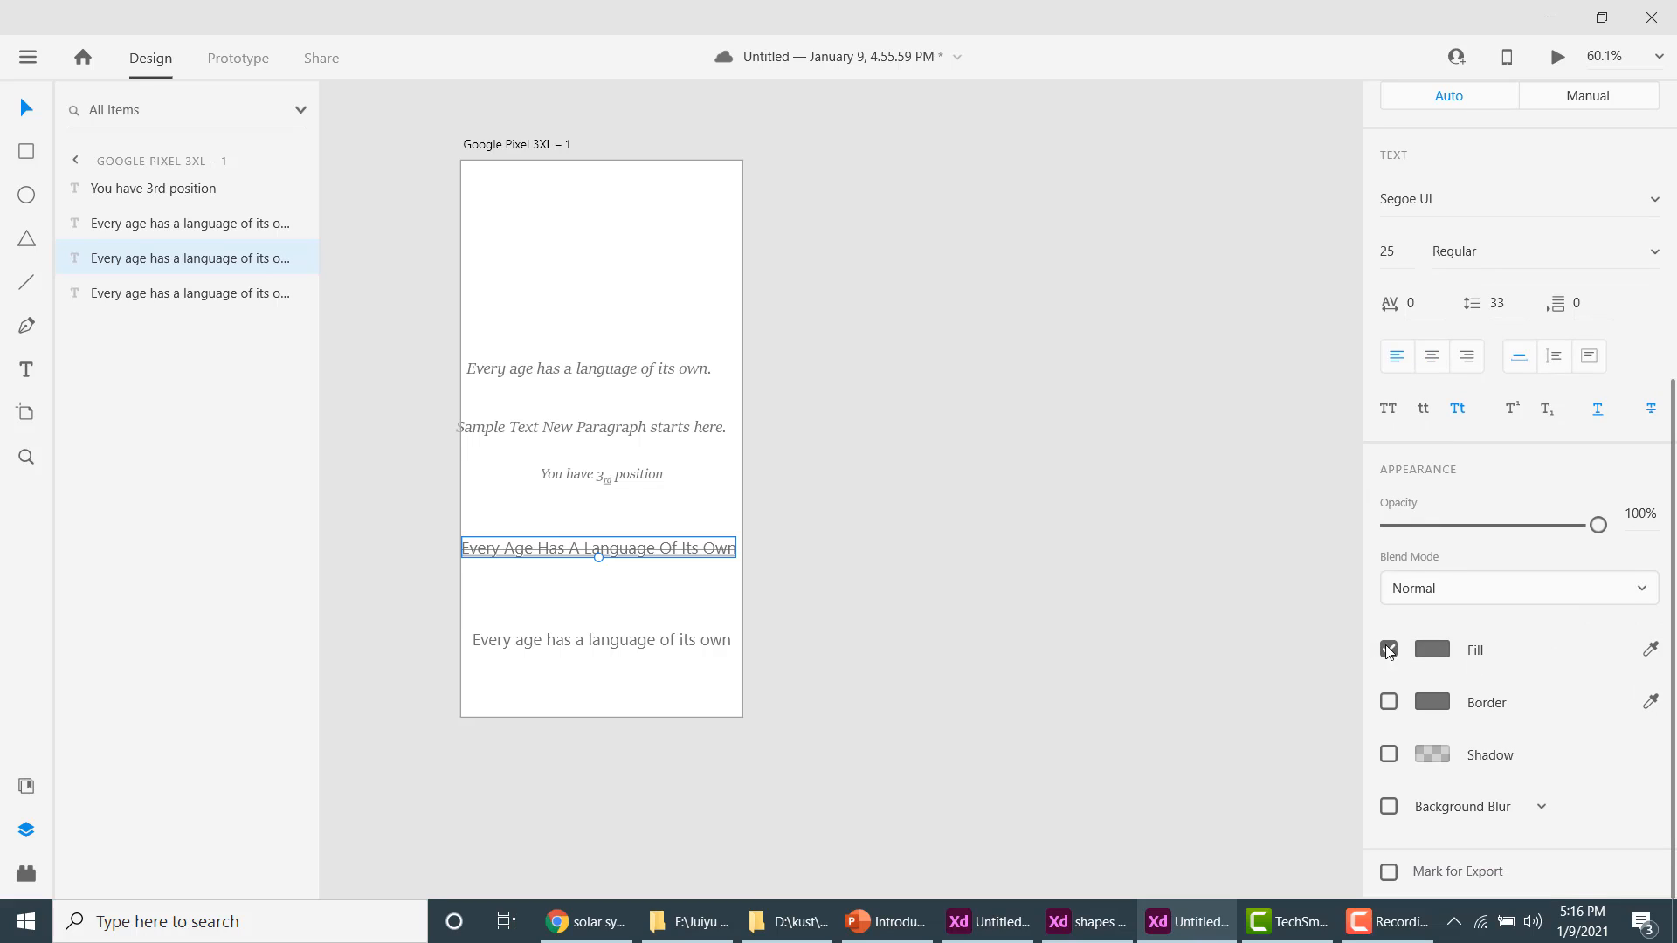
pyautogui.click(1431, 650)
pyautogui.moveTo(1153, 545); pyautogui.dragTo(1280, 517)
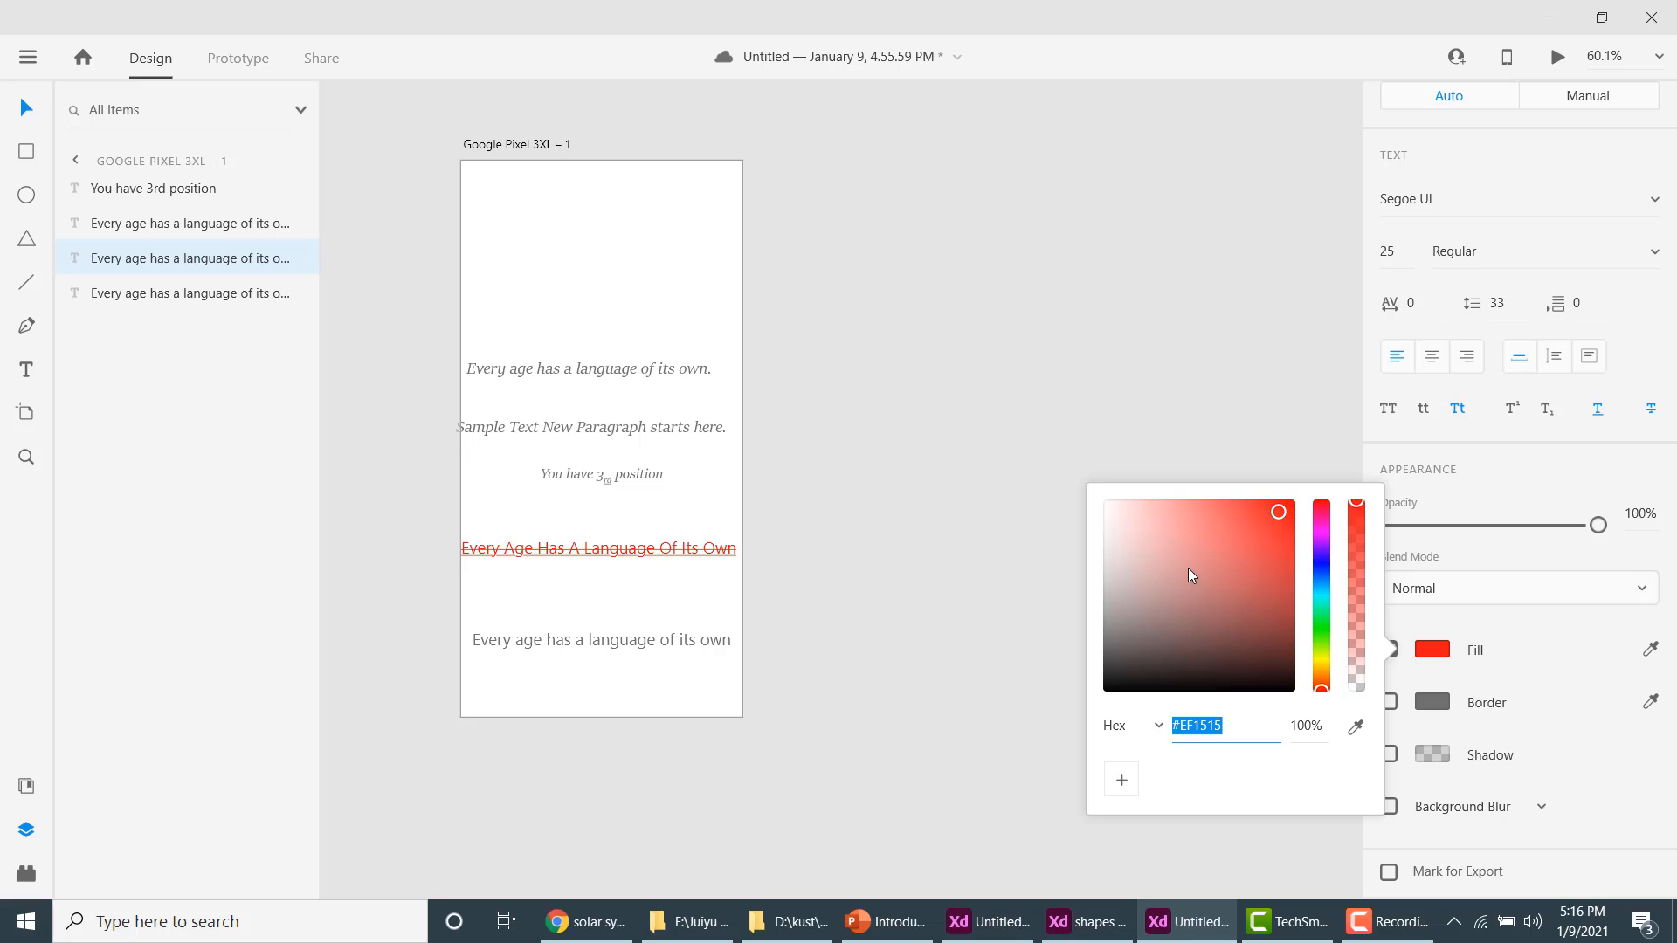
# Remove the strikethrough and underline from the red line and set its font size to 50.
pyautogui.click(1656, 408)
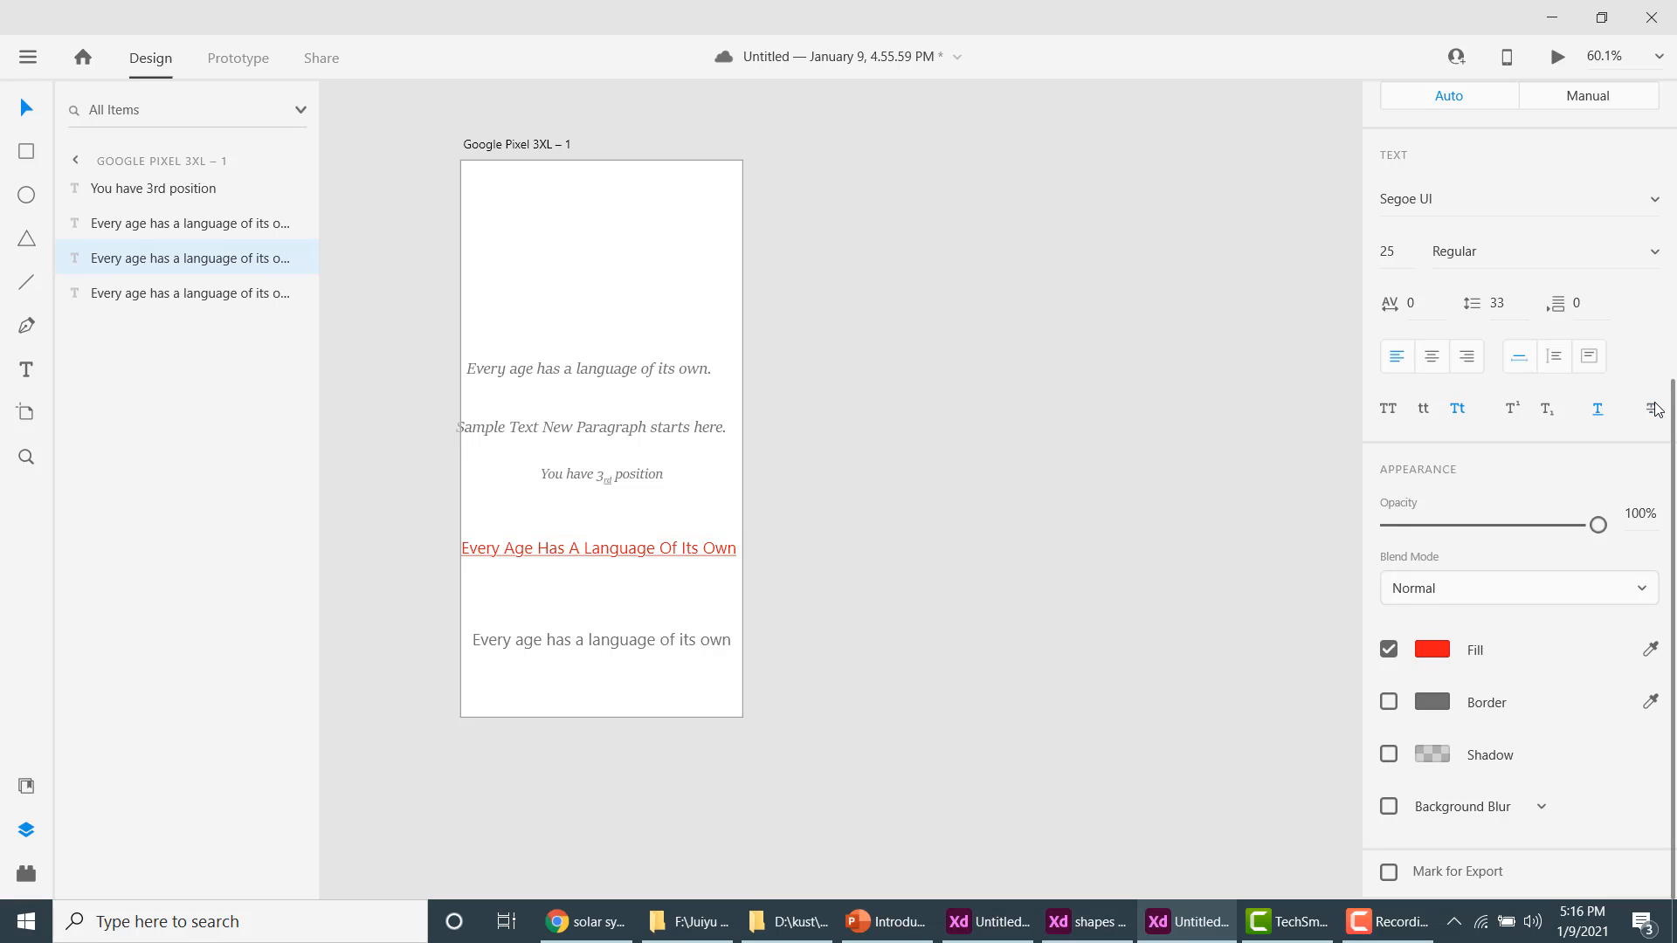
pyautogui.click(1598, 411)
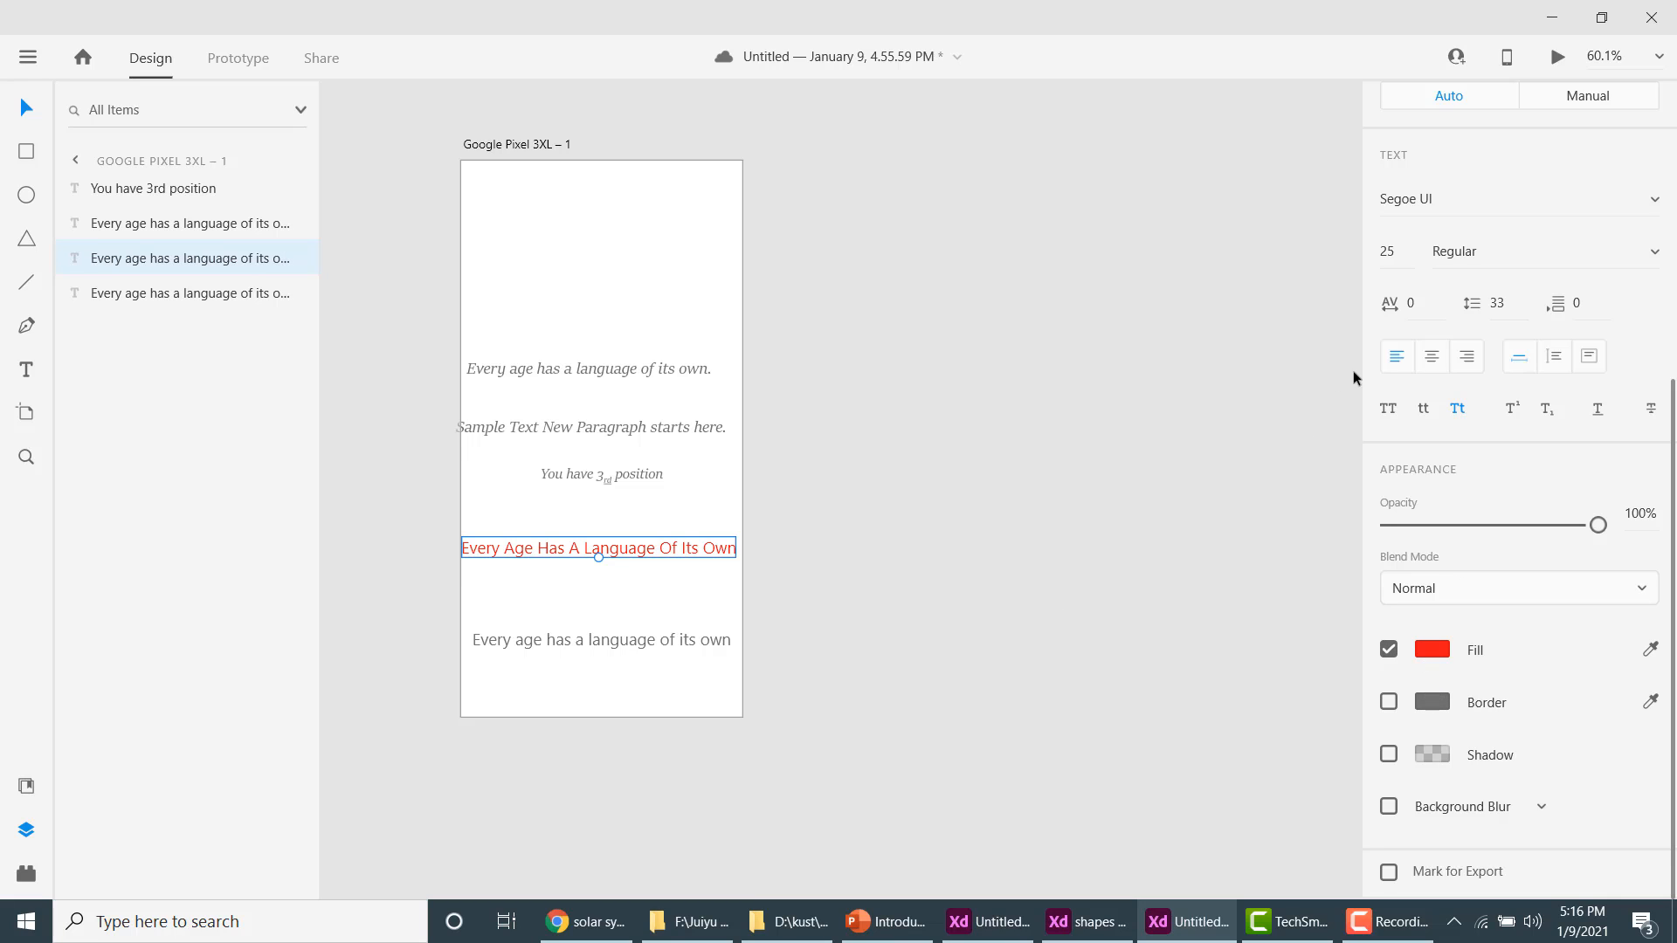
pyautogui.click(1394, 253)
pyautogui.write('50')
pyautogui.press('Return')
# Break the red text into three lines after "Has" and "Its", then move it above the italic paragraphs near the artboard's top.
pyautogui.doubleClick(668, 539)
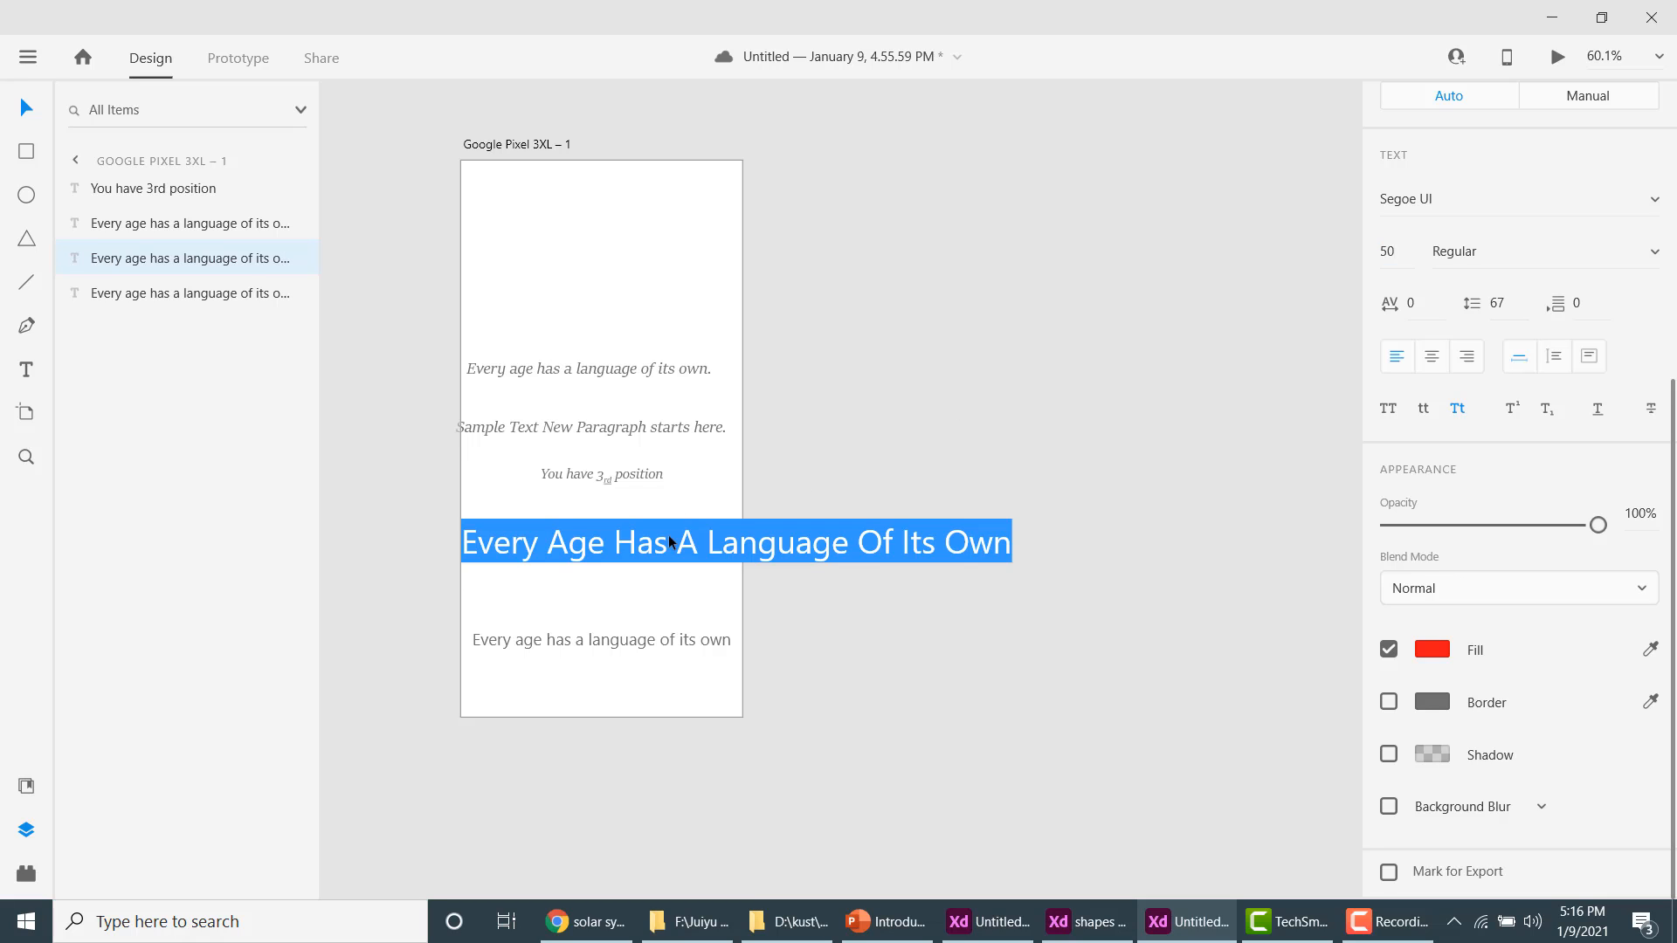
pyautogui.click(670, 539)
pyautogui.press('Return')
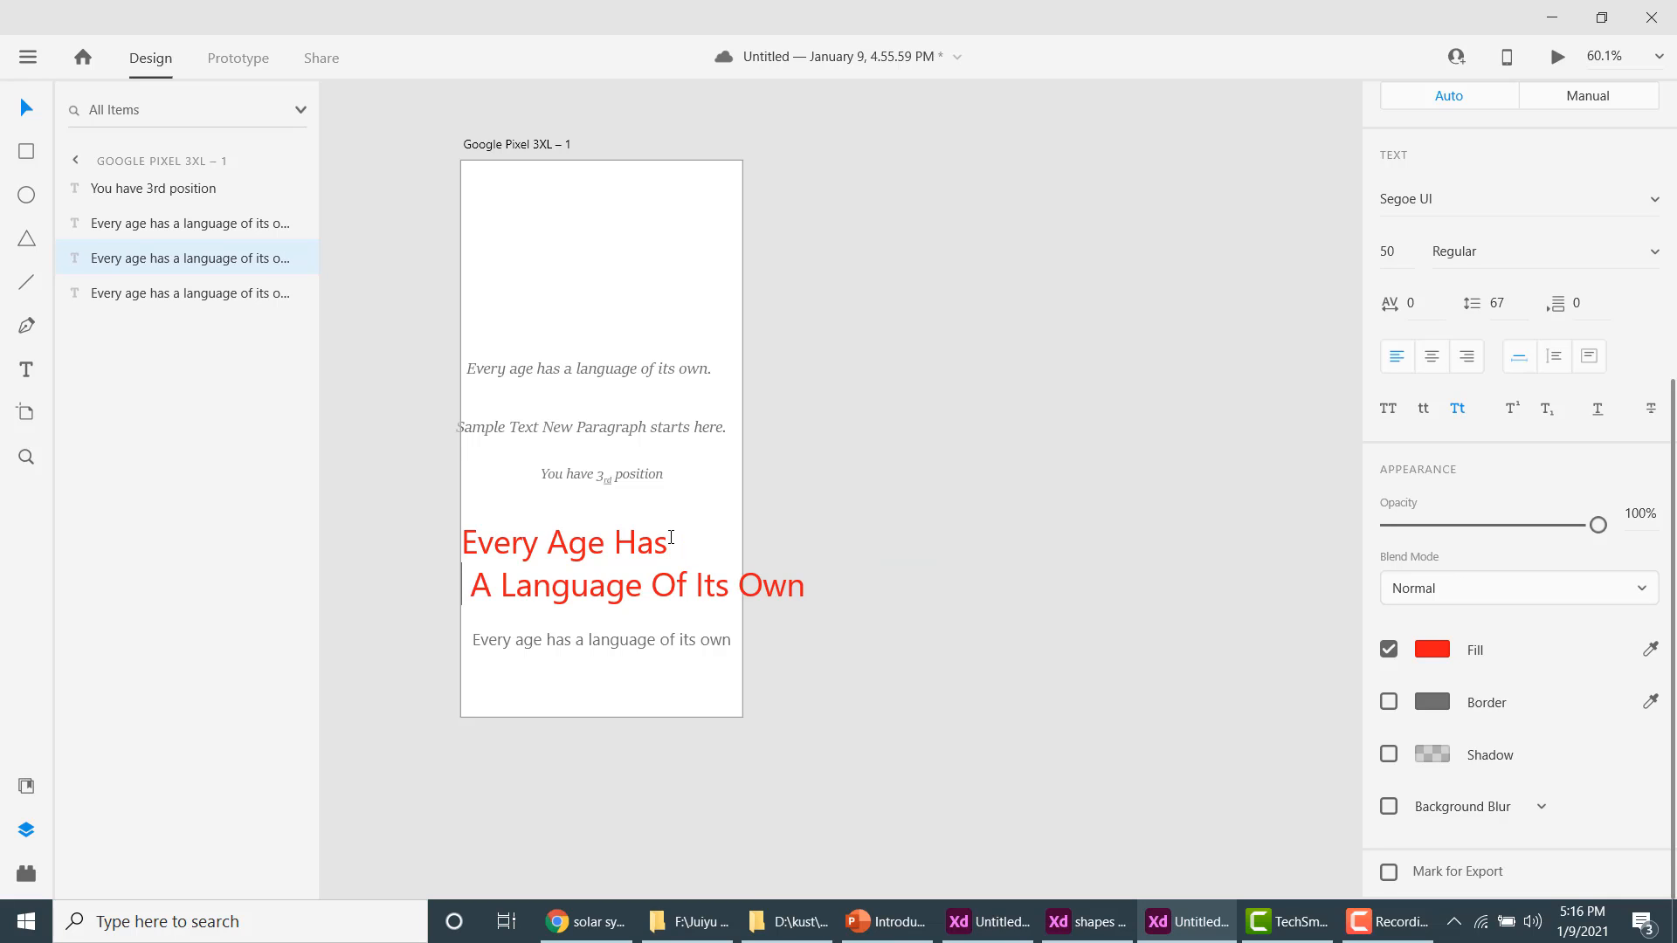
pyautogui.press('Delete')
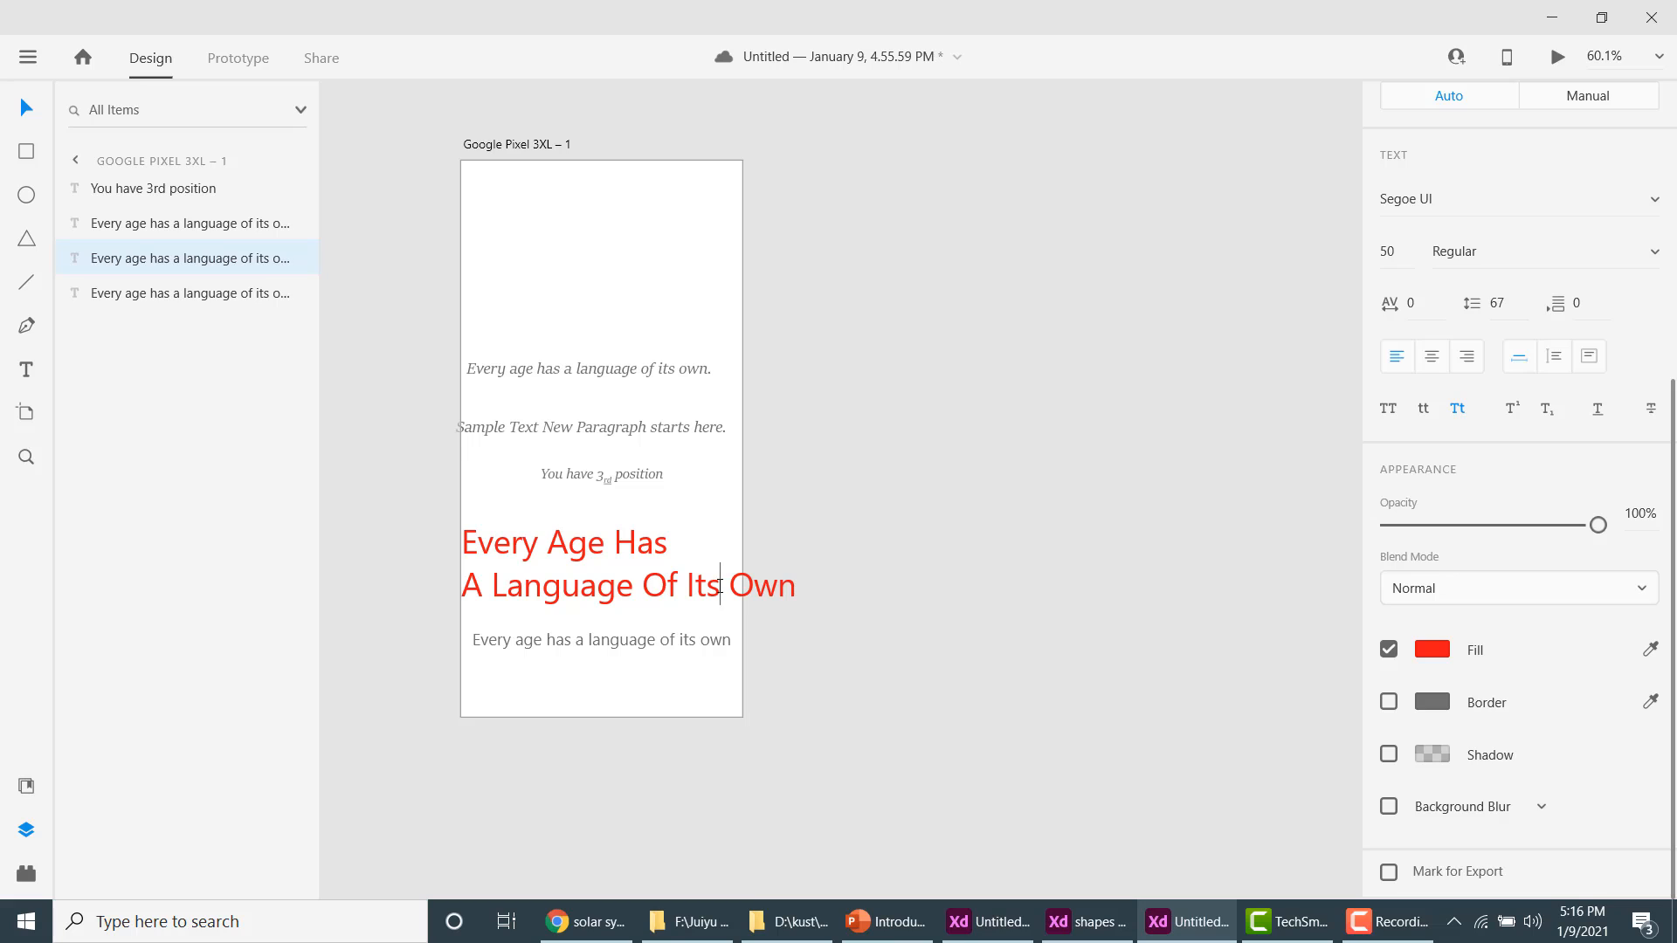
pyautogui.press('Return')
pyautogui.press('Delete')
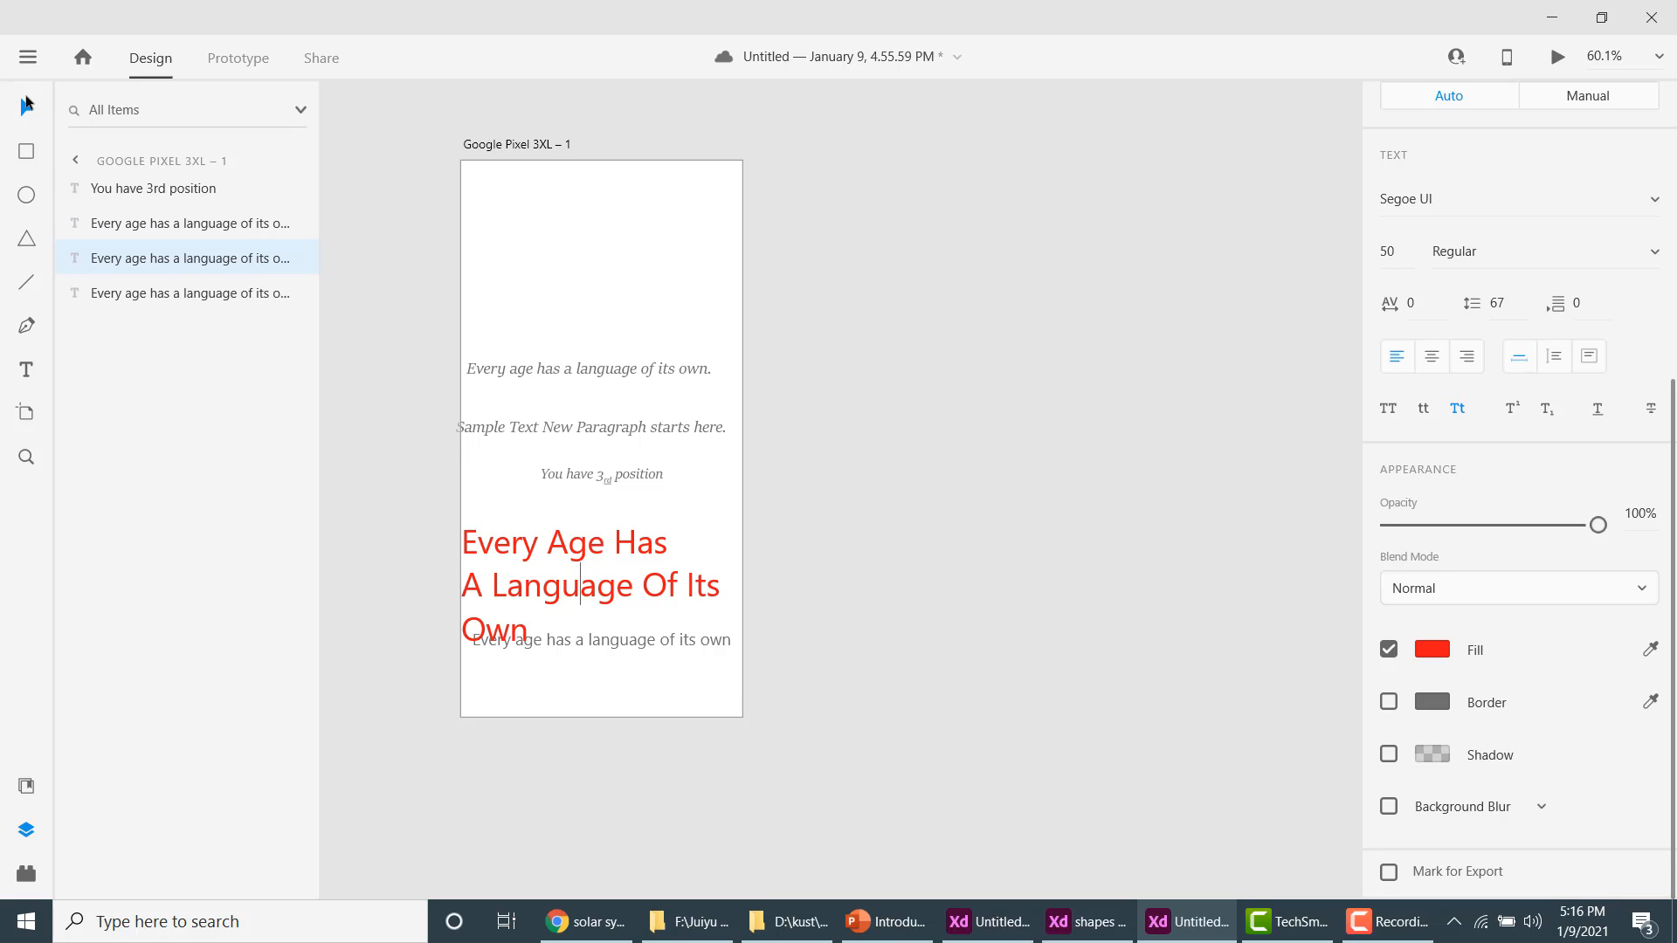
pyautogui.click(26, 107)
pyautogui.moveTo(554, 561); pyautogui.dragTo(561, 258)
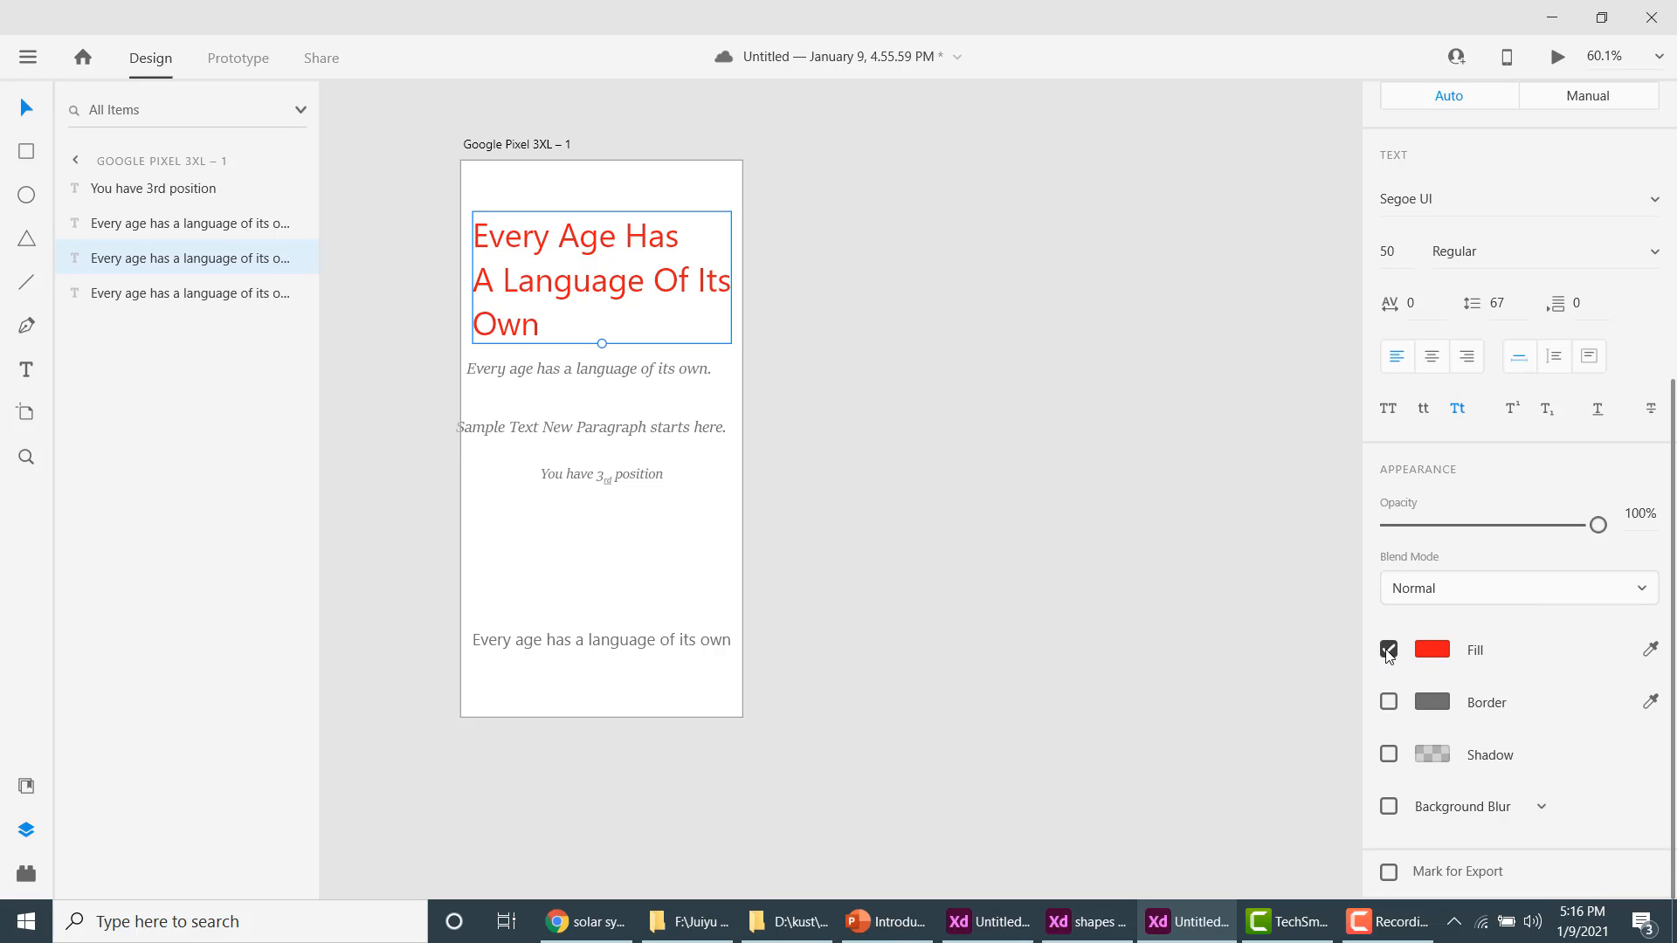
# Turn the red heading's fill off and on again, then set its fill color to a darker red, #D41212.
pyautogui.click(1389, 651)
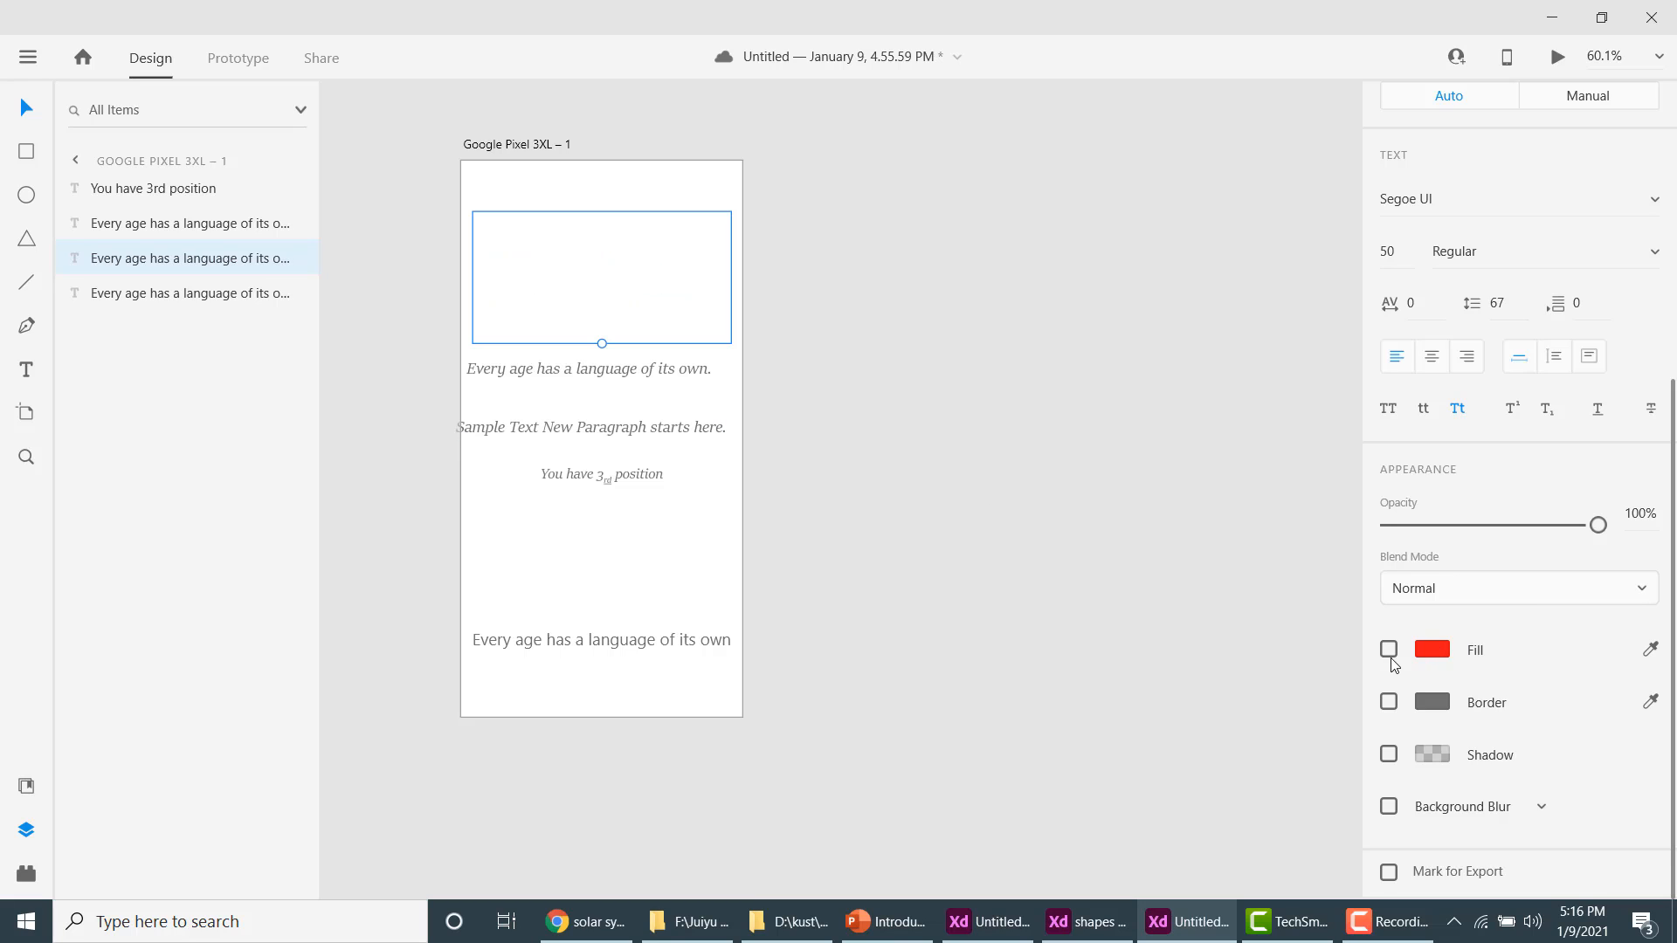
pyautogui.click(1388, 650)
pyautogui.click(710, 263)
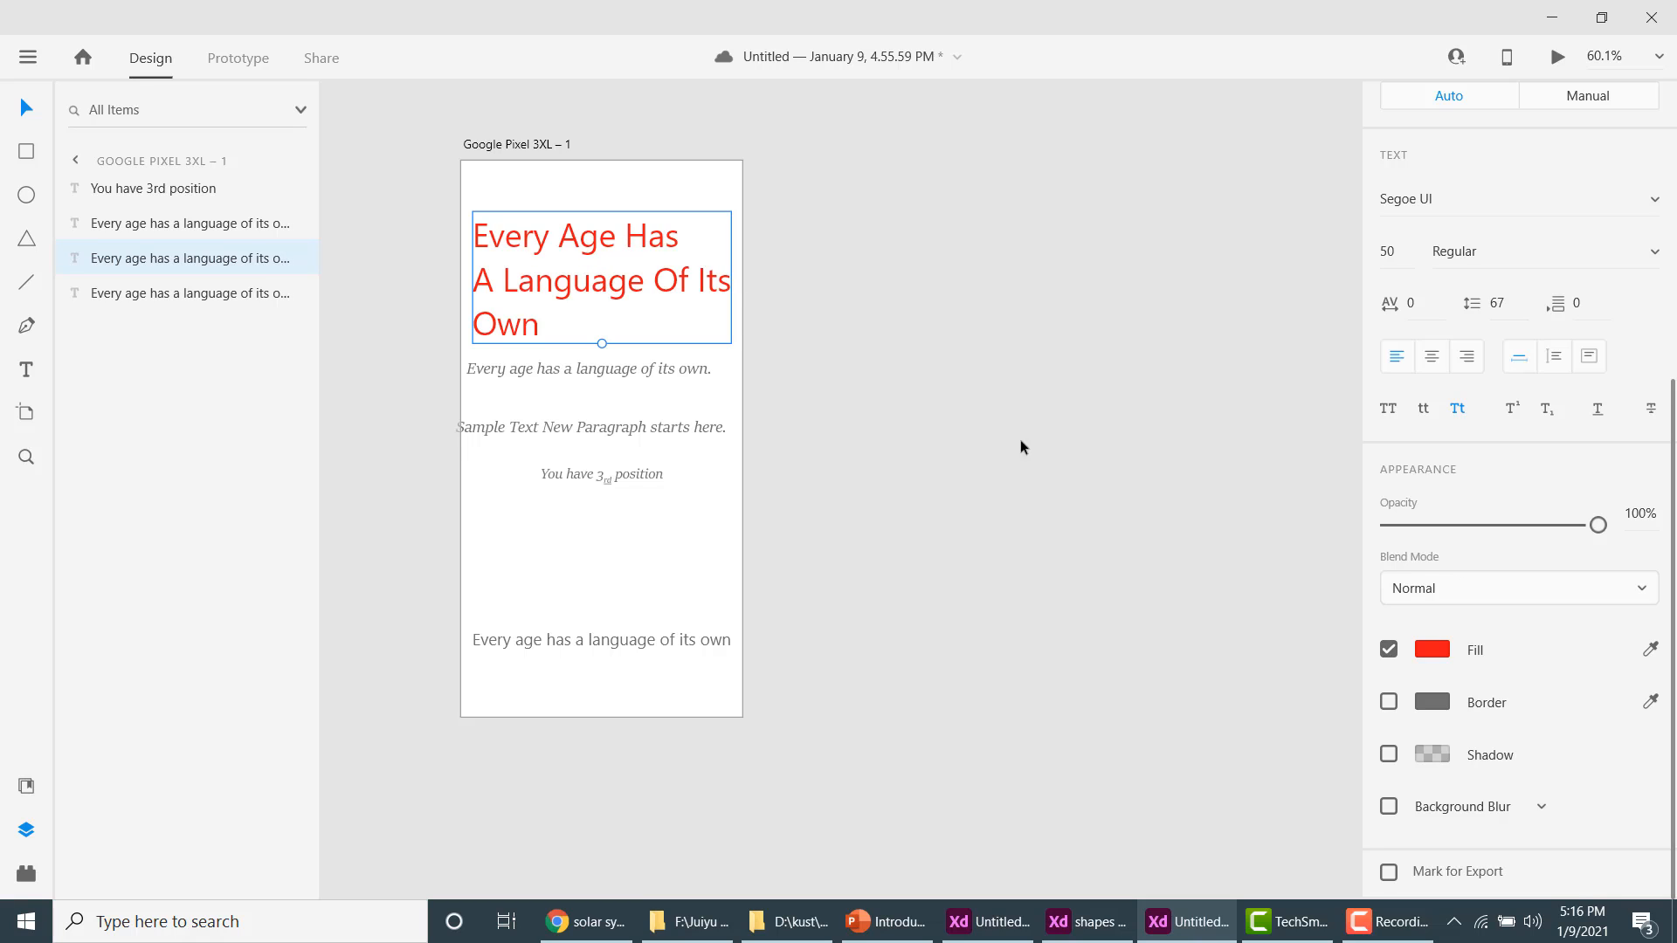
pyautogui.click(1432, 650)
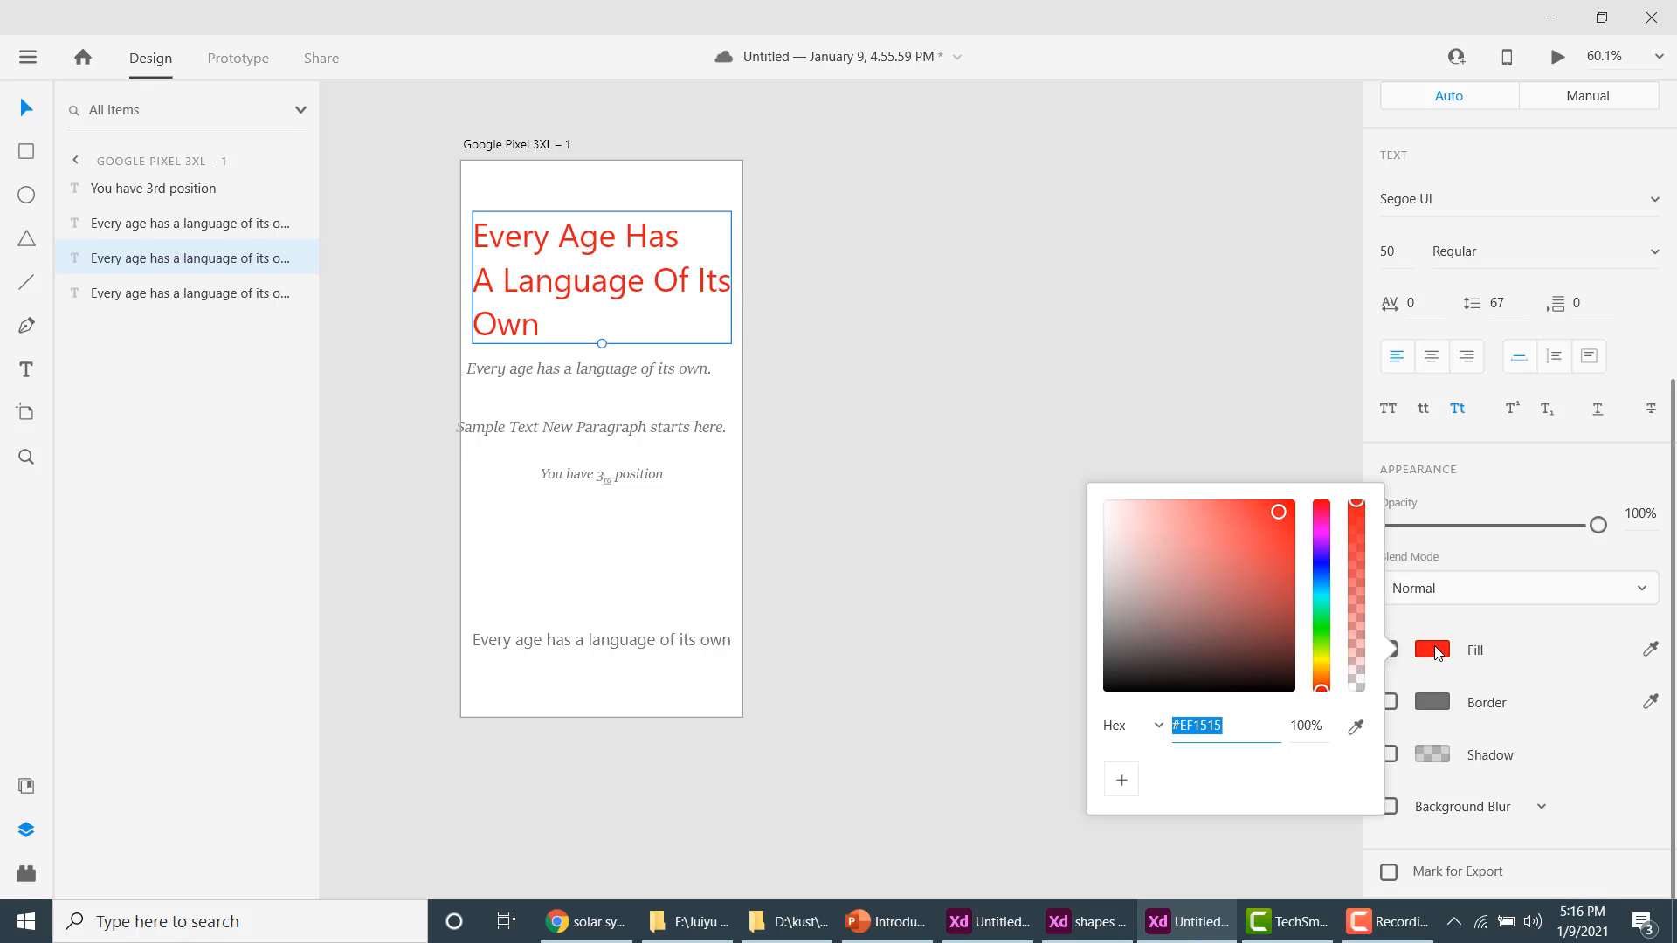
pyautogui.click(1152, 579)
pyautogui.click(1278, 530)
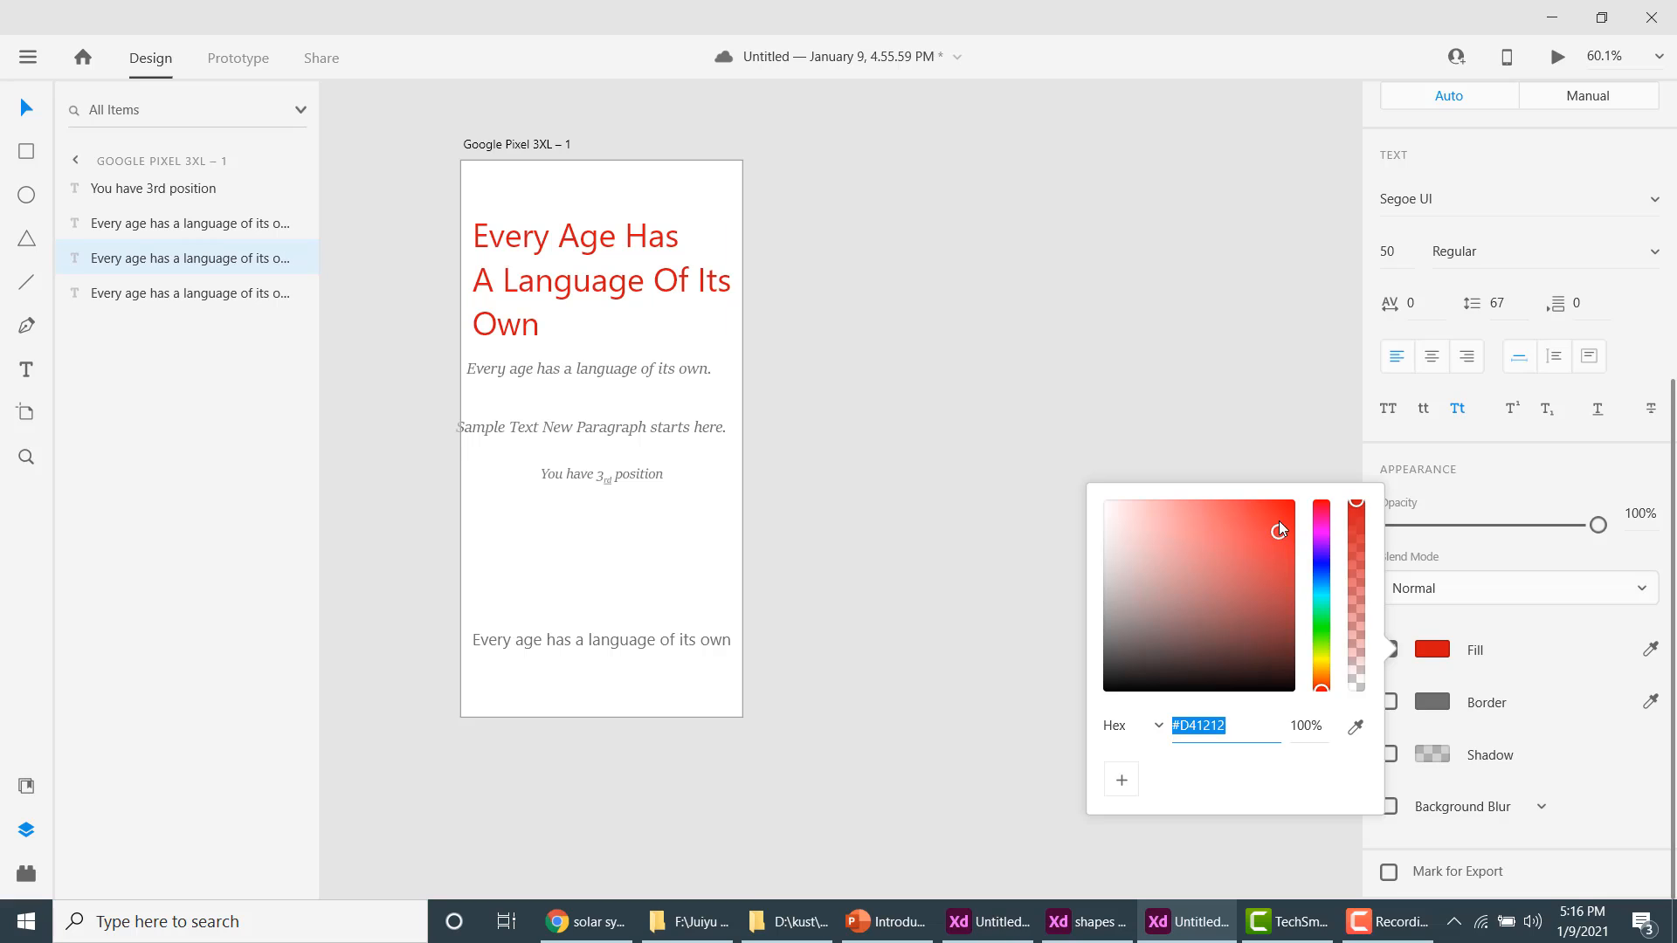
pyautogui.click(1579, 675)
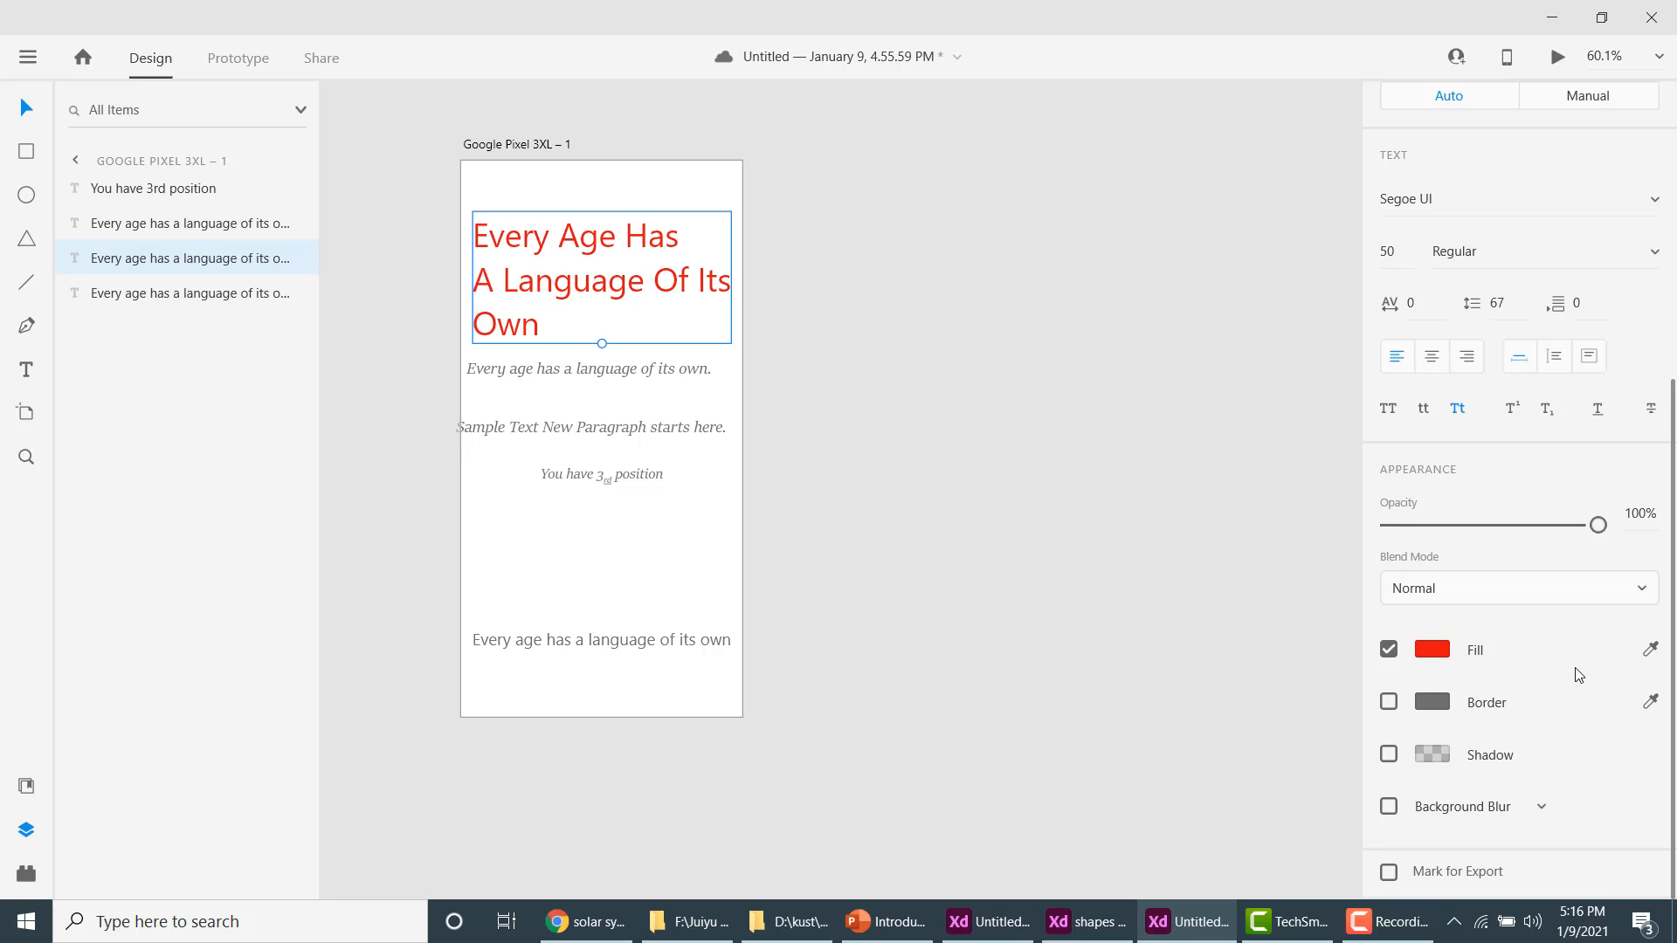
# Add a border to the red heading, trying red and green before setting its color to blue #3D3DBE.
pyautogui.click(1388, 702)
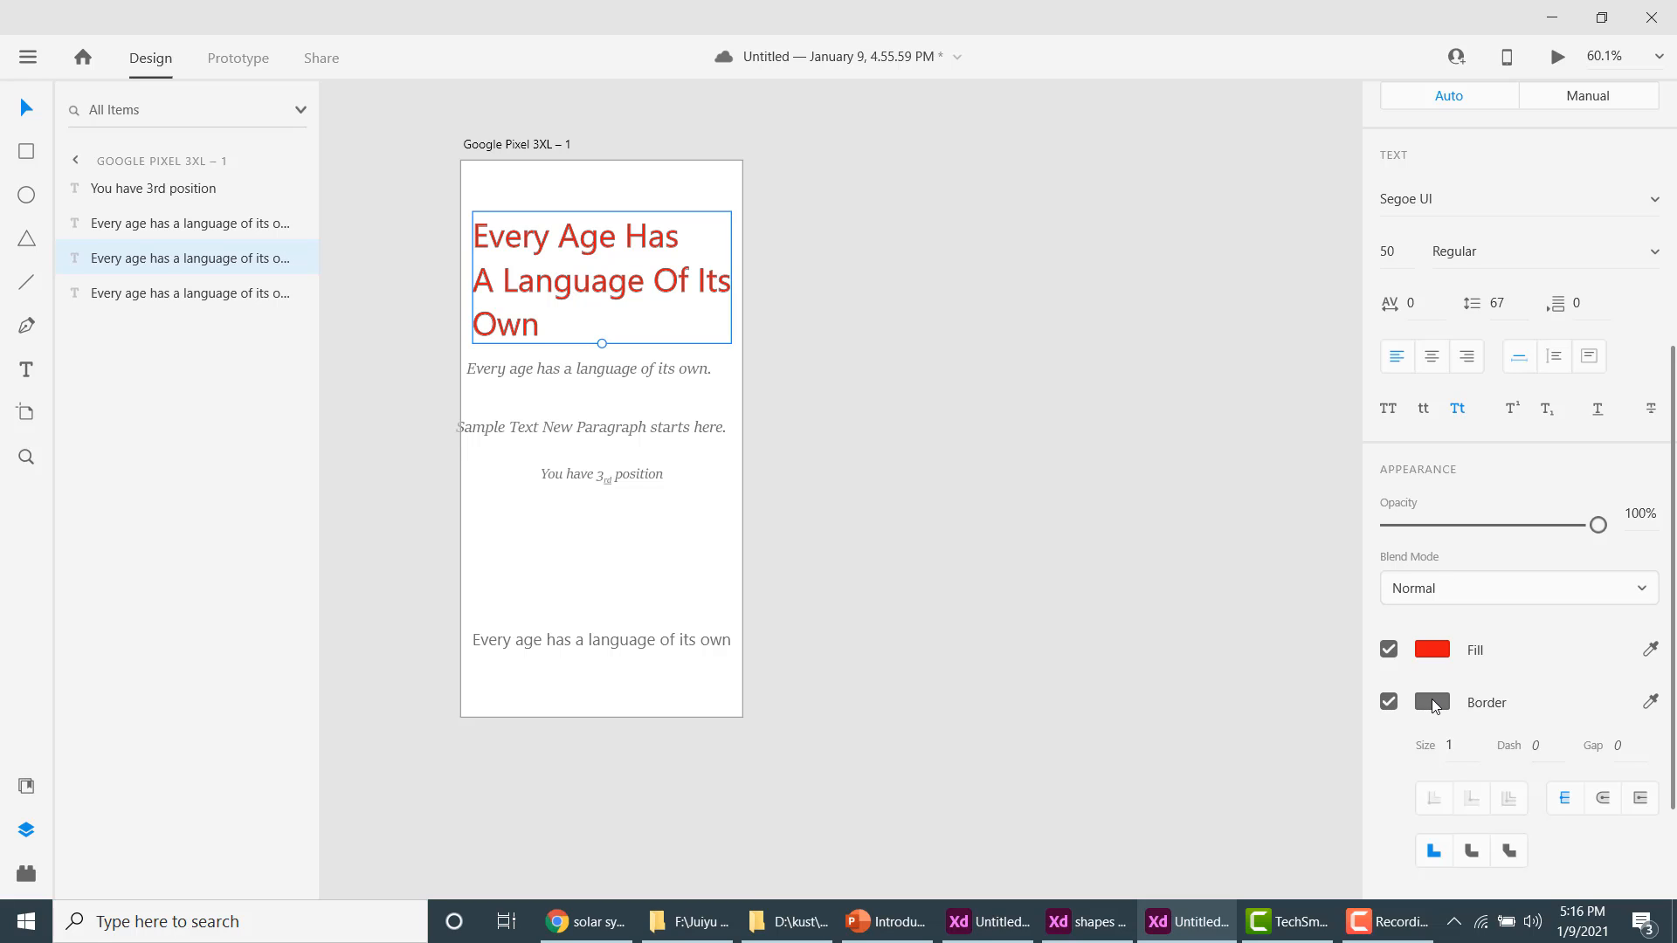
pyautogui.click(1434, 704)
pyautogui.click(1233, 601)
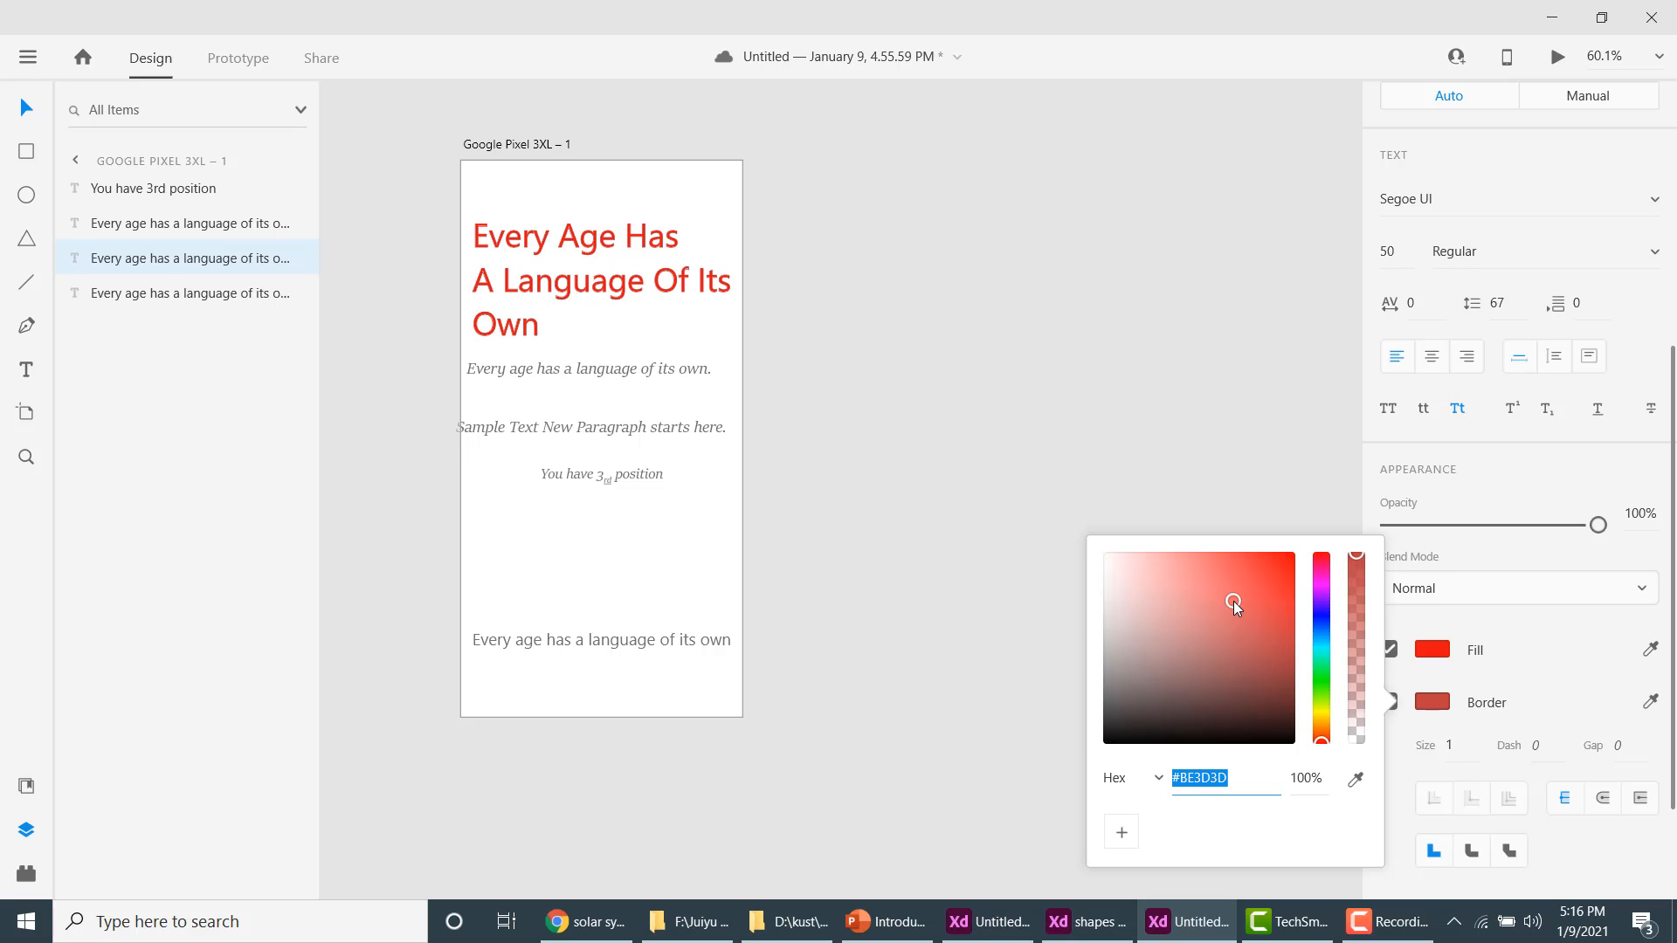
pyautogui.click(1323, 682)
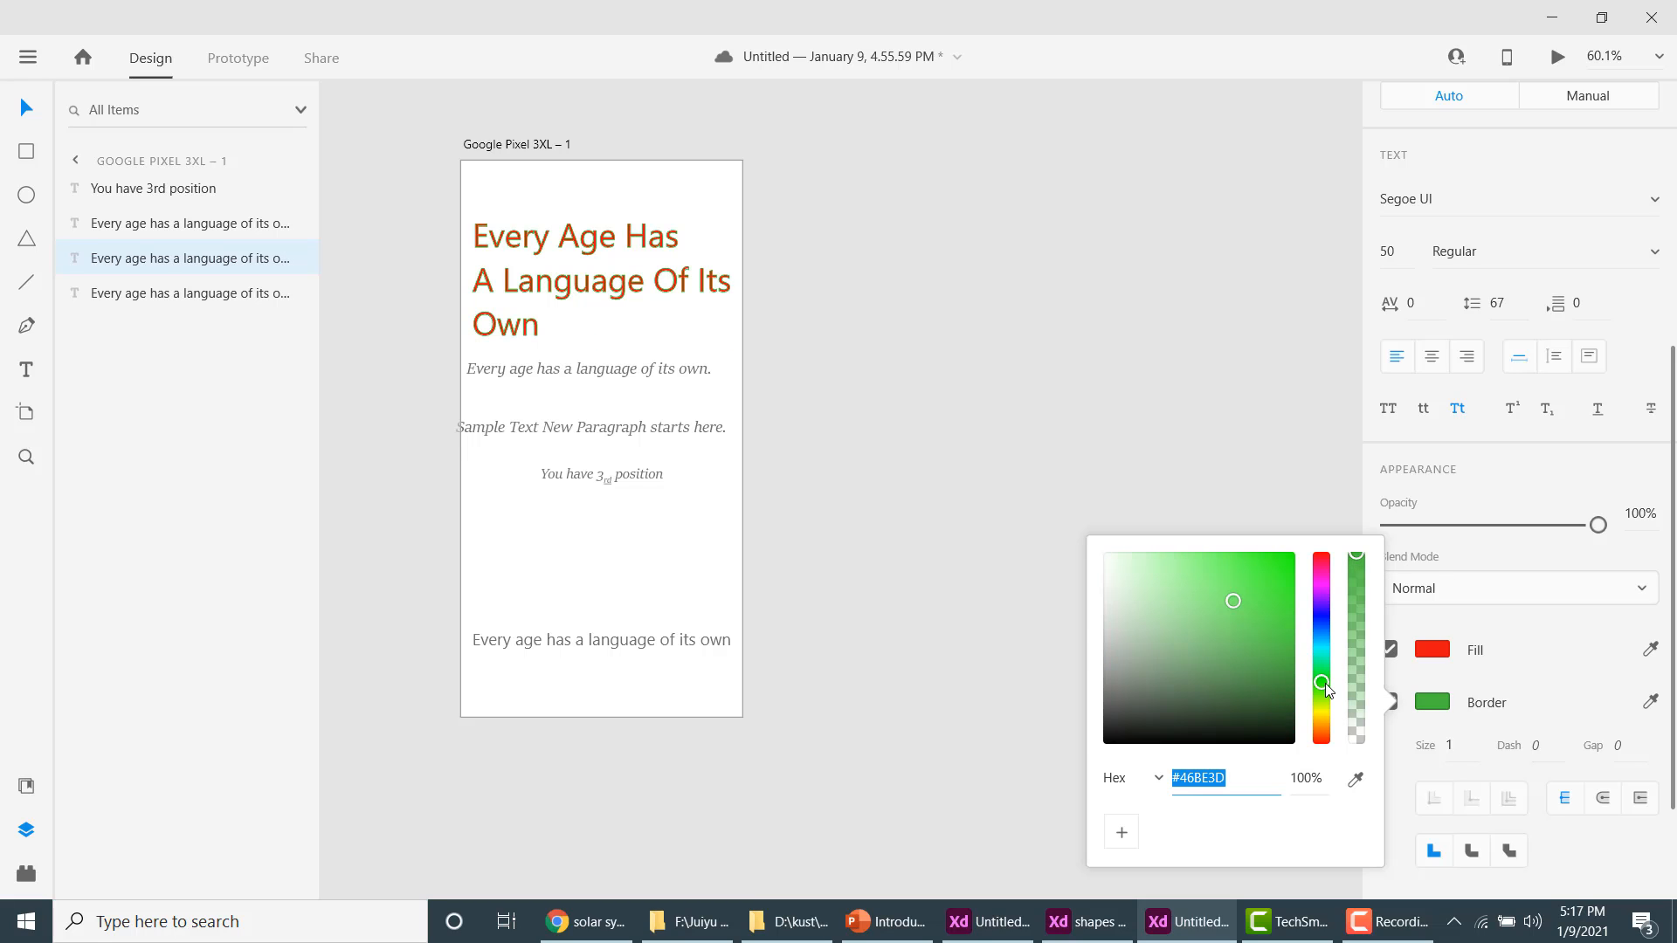
pyautogui.click(1321, 615)
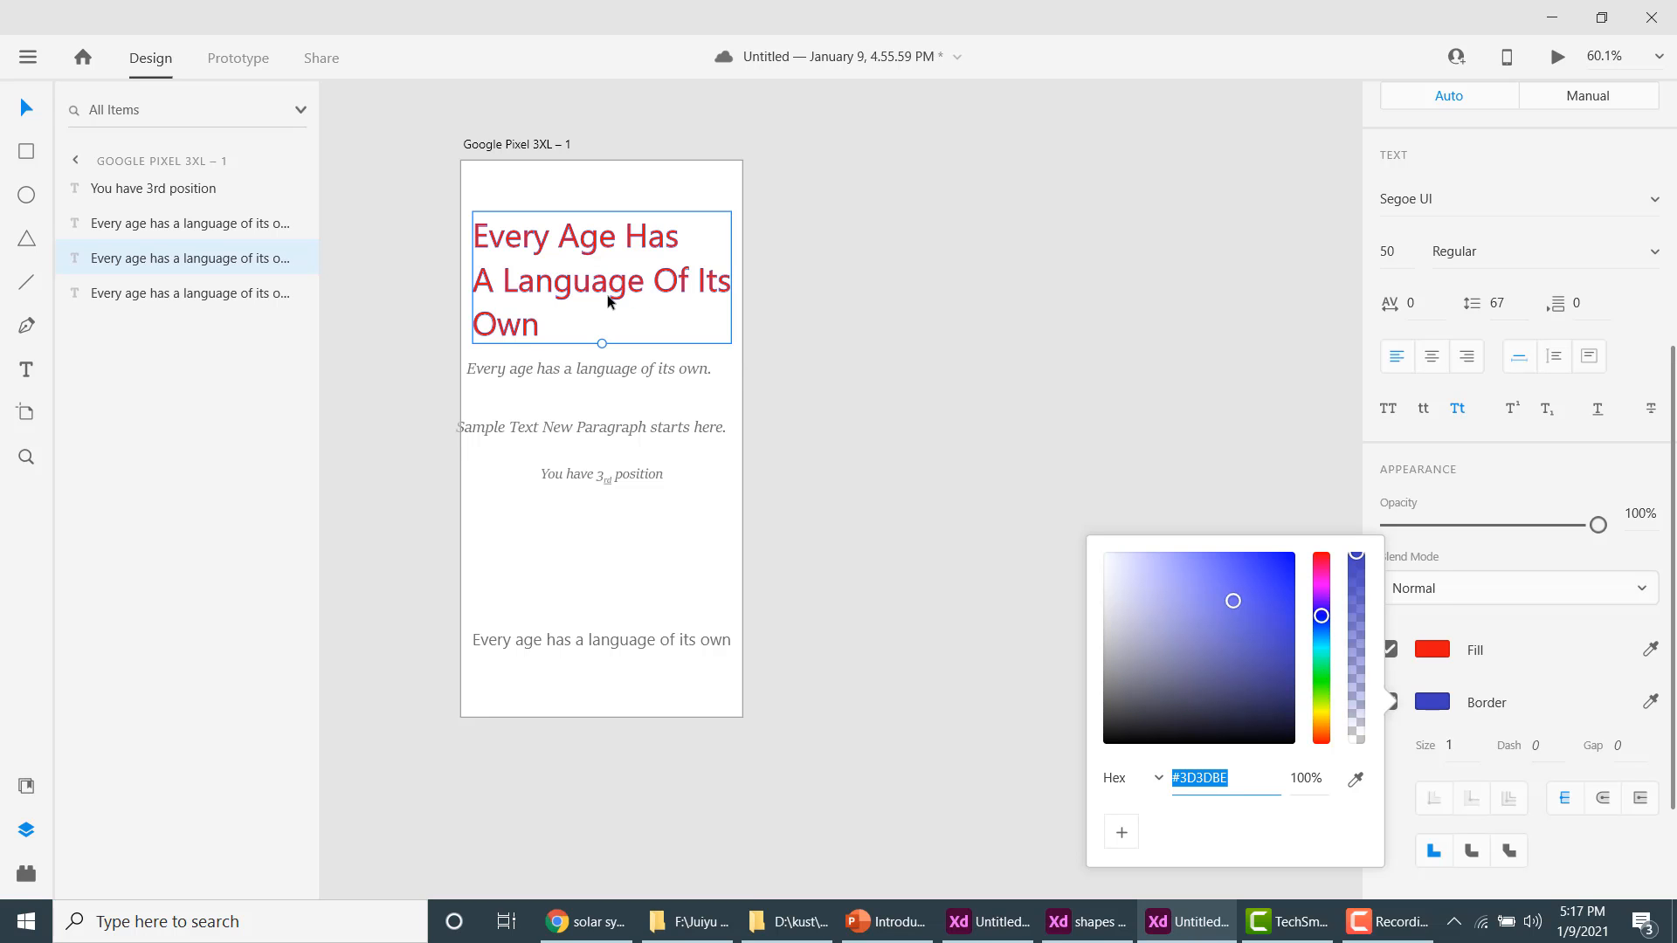
# Try border sizes 10, 3 and 2 on the heading, then set the border size back to 1.
pyautogui.scroll(10, 608, 302)
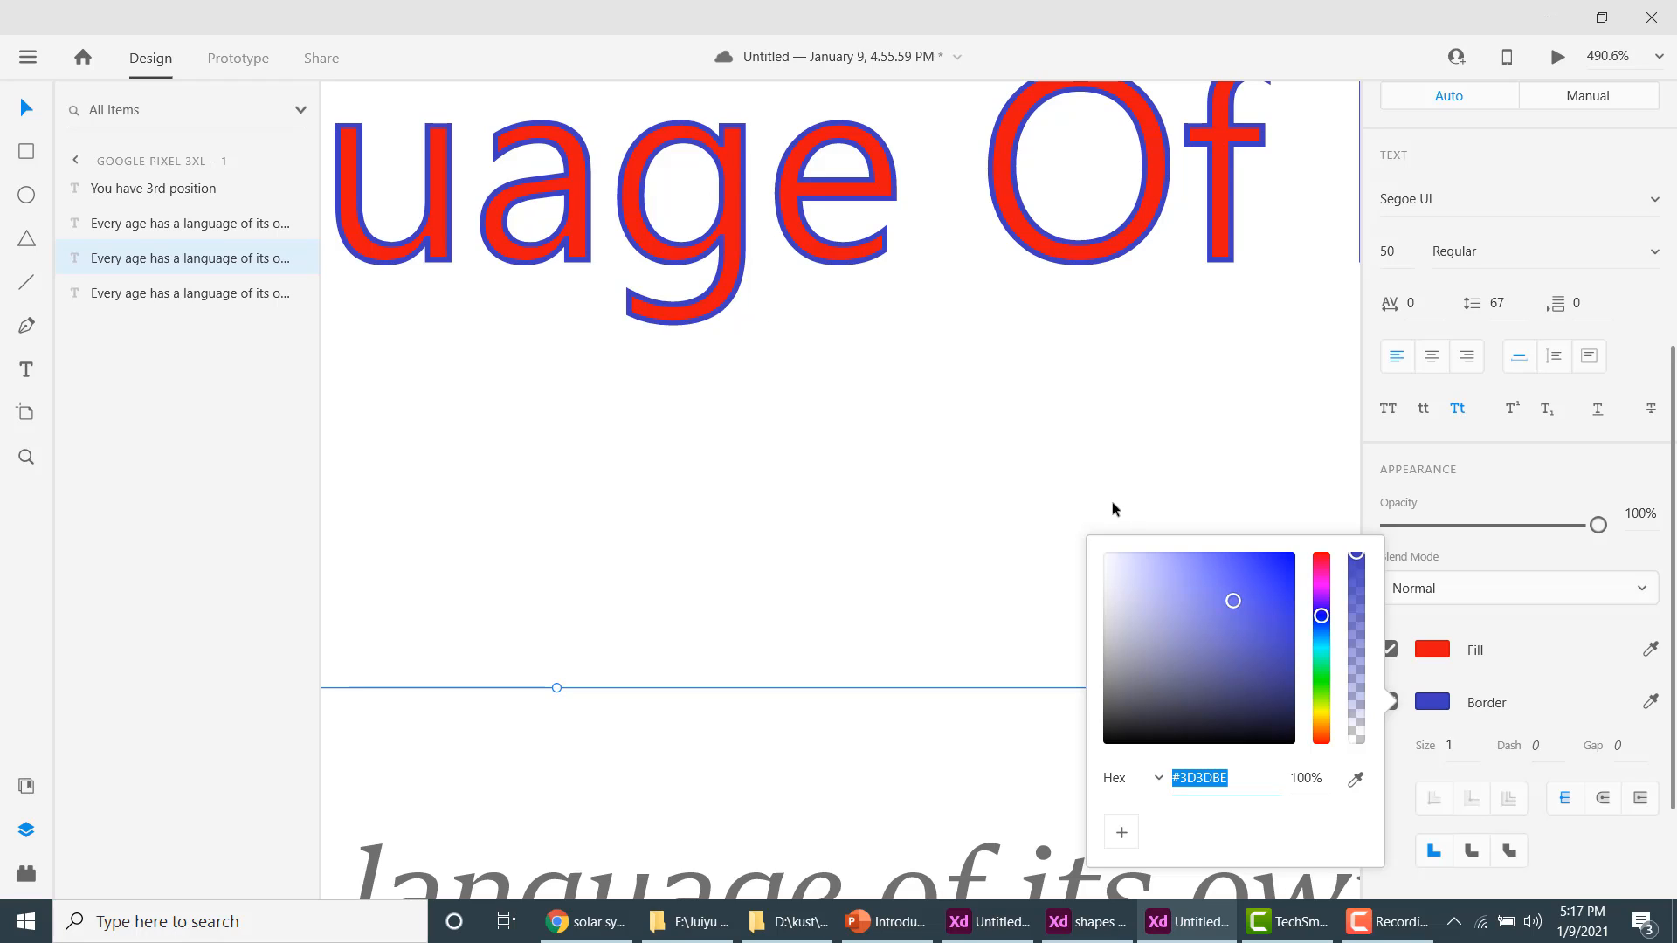
pyautogui.click(1454, 738)
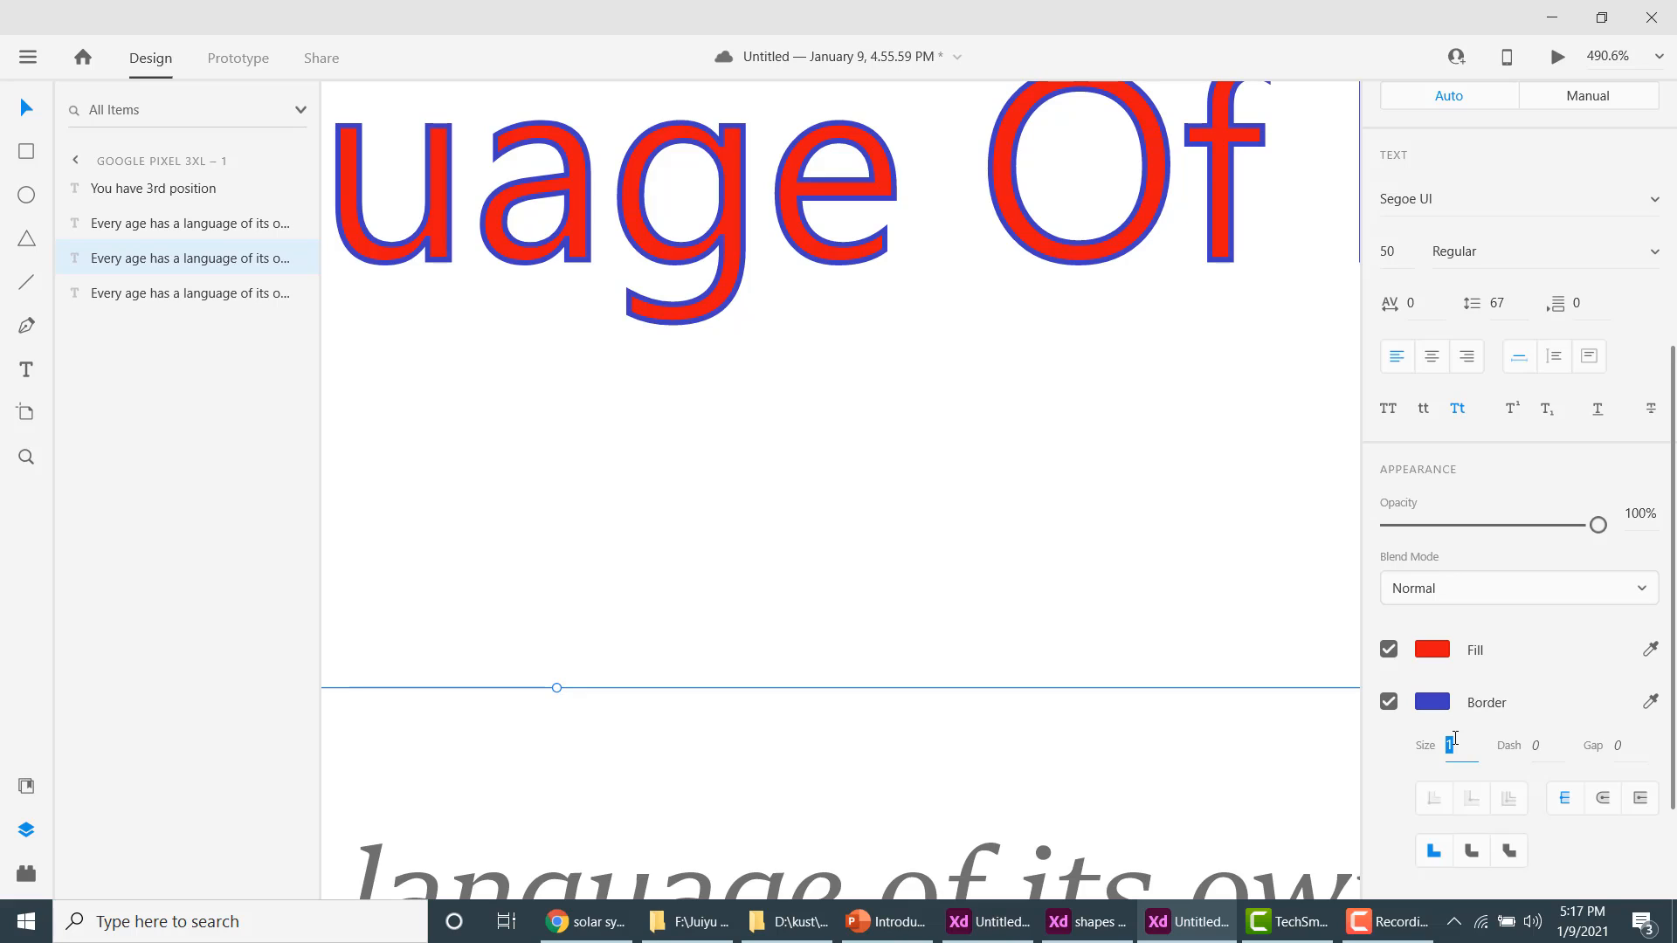
pyautogui.write('10')
pyautogui.press('Return')
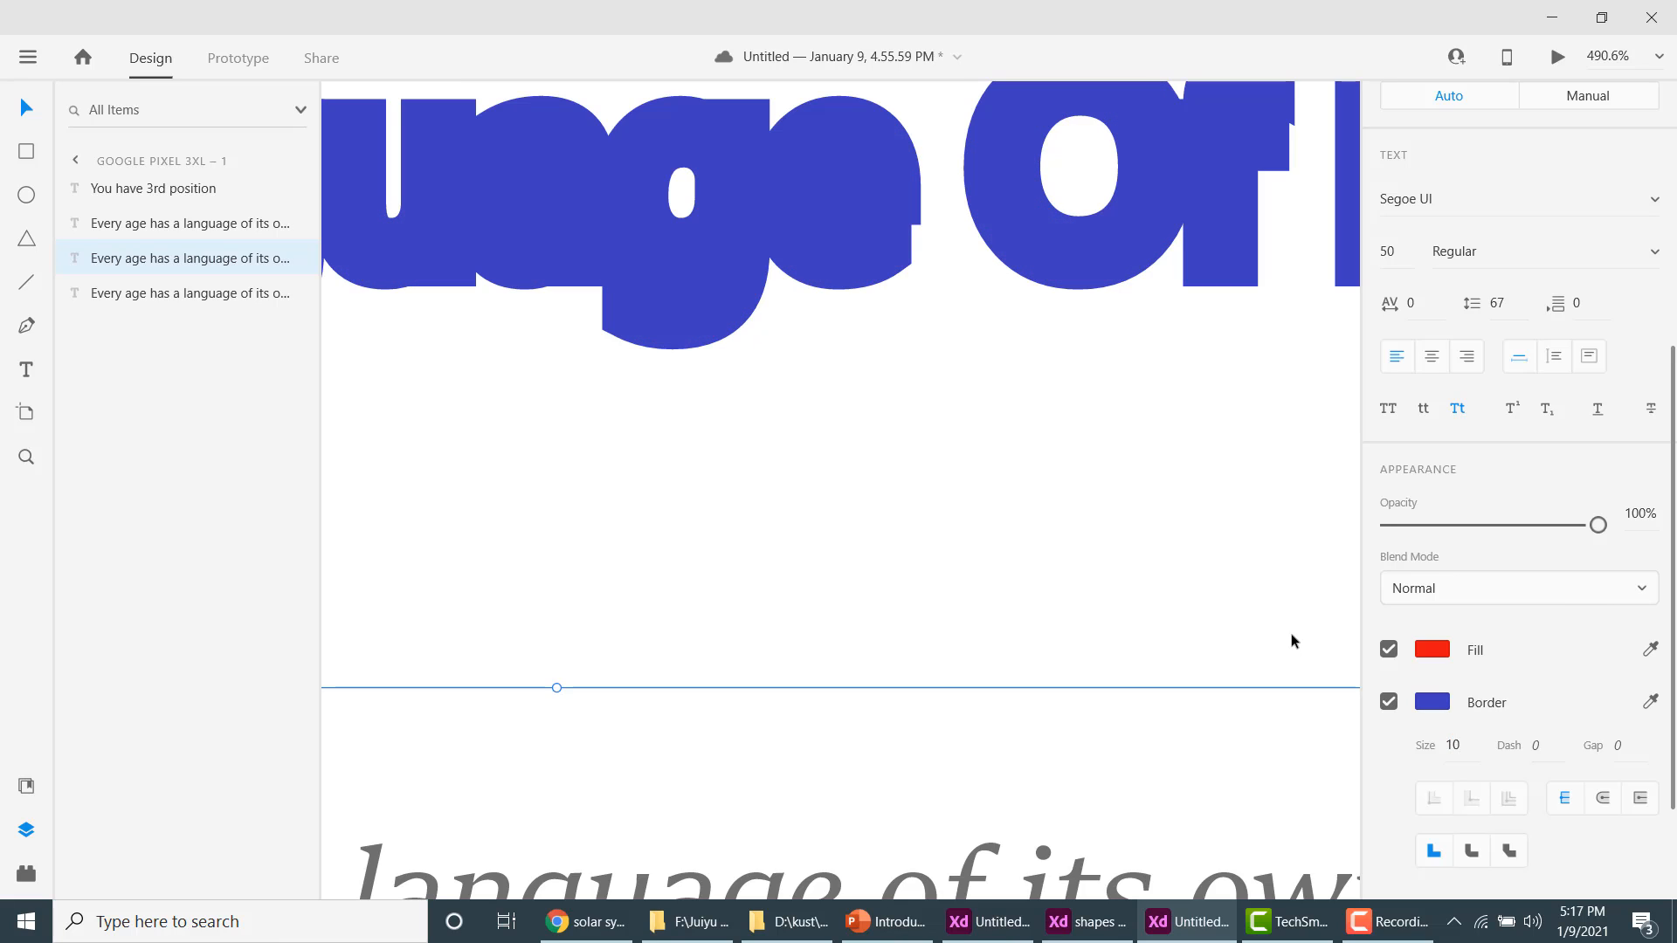
pyautogui.click(1456, 744)
pyautogui.write('3')
pyautogui.press('Return')
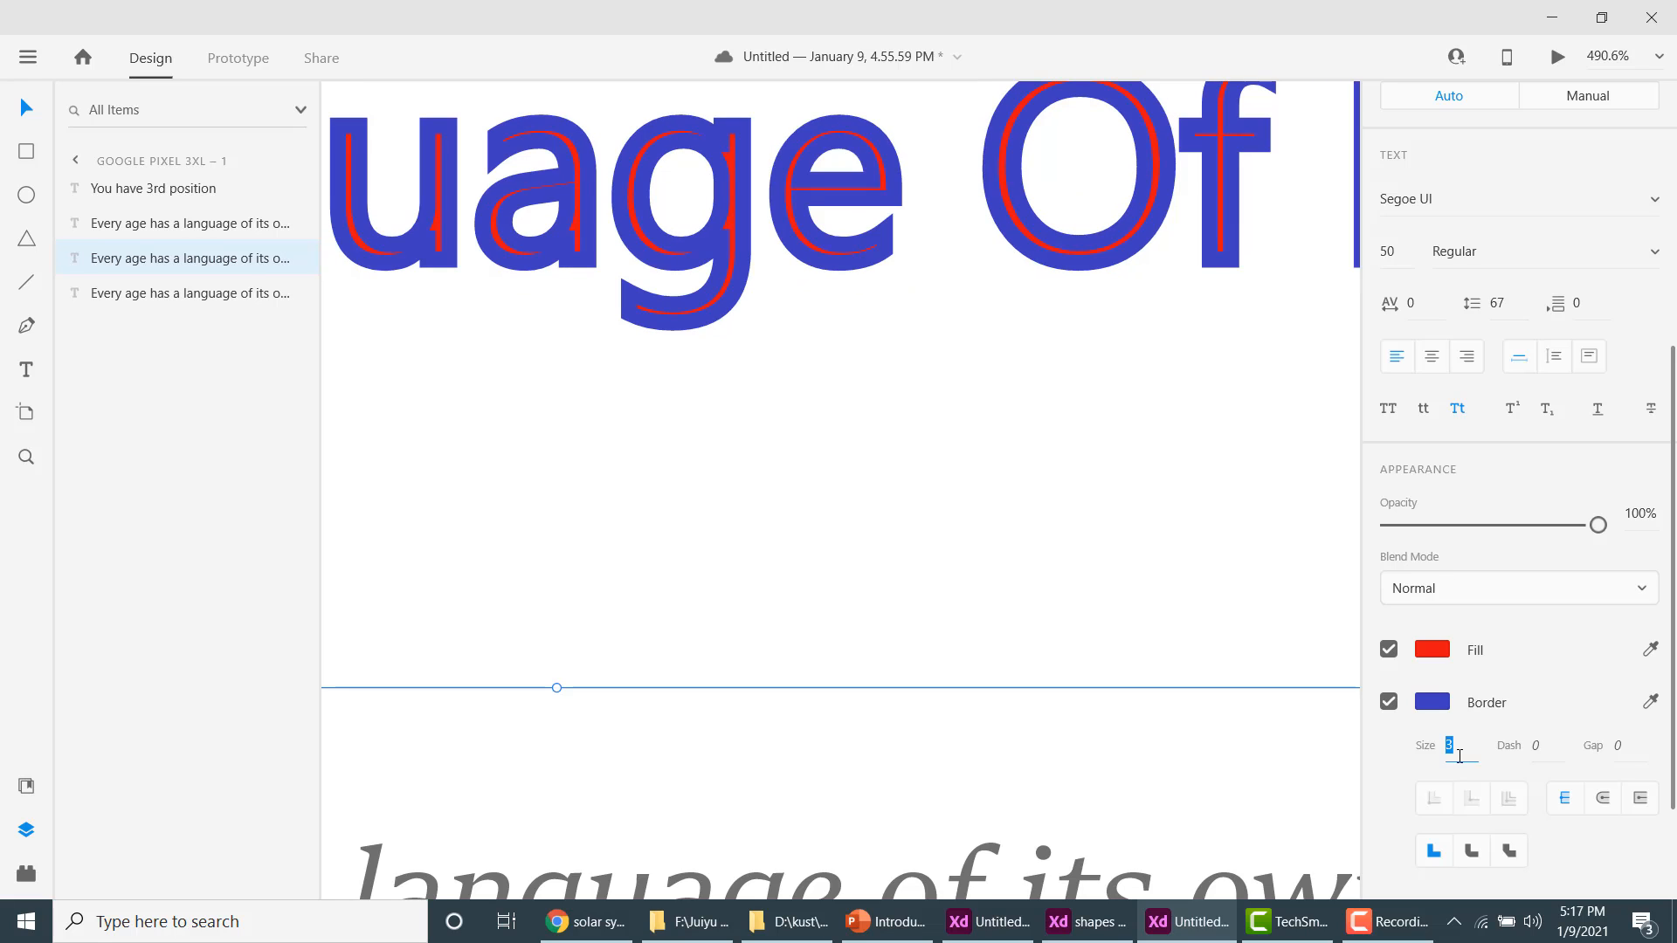
pyautogui.press('Return')
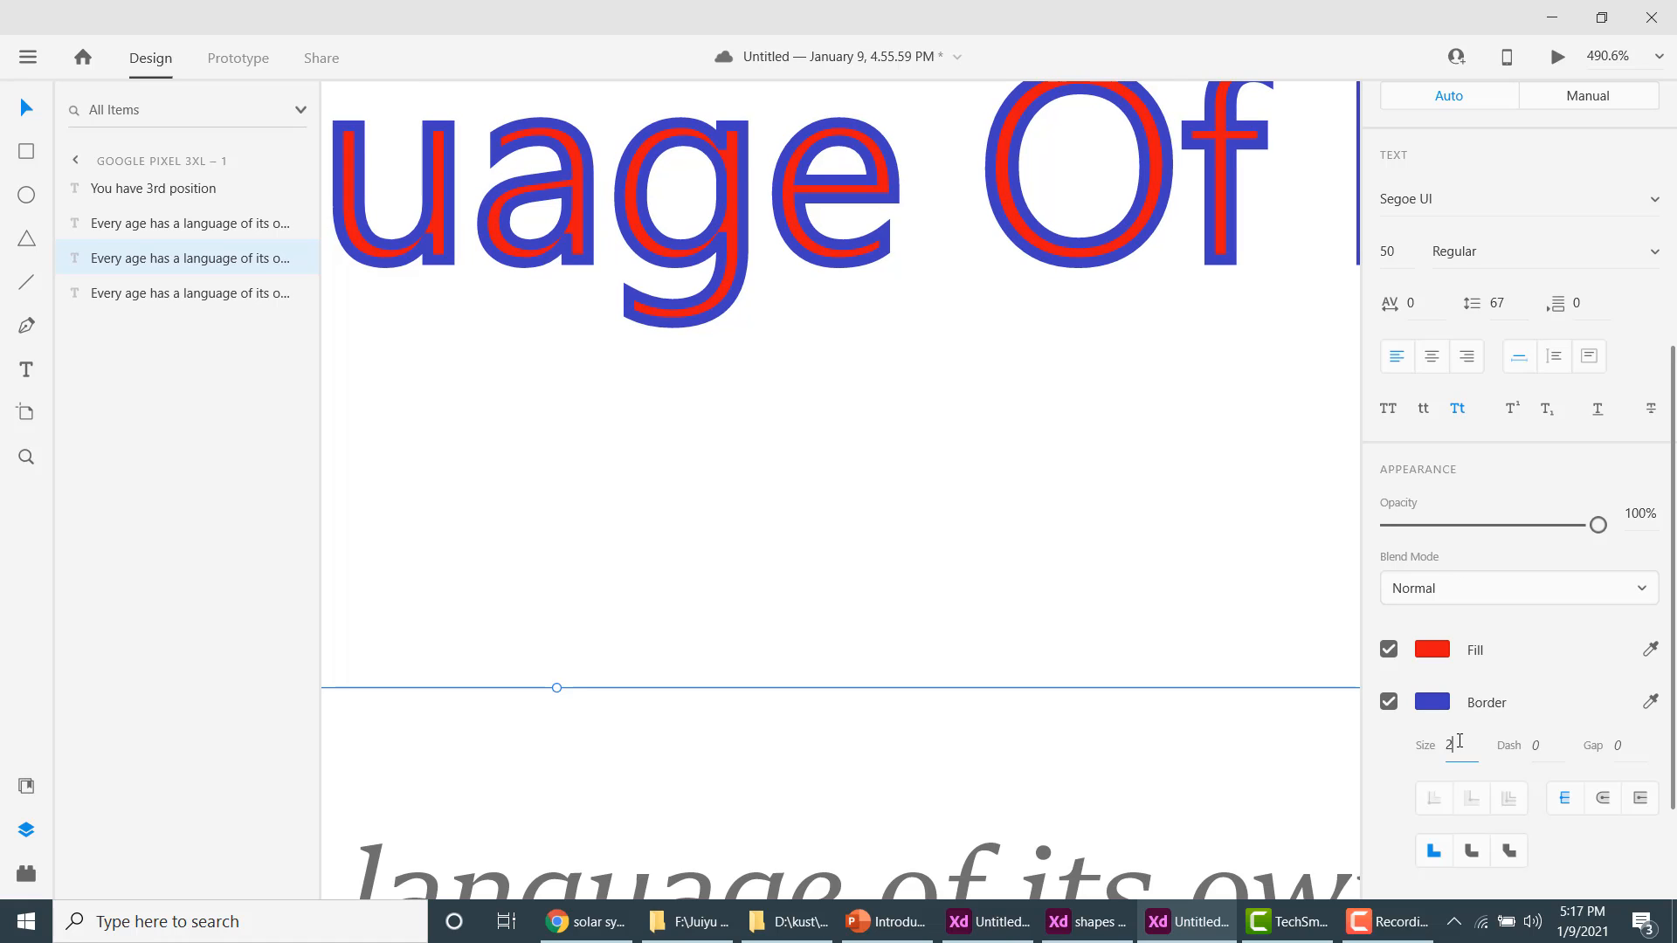
pyautogui.press('BackSpace')
pyautogui.press('Return')
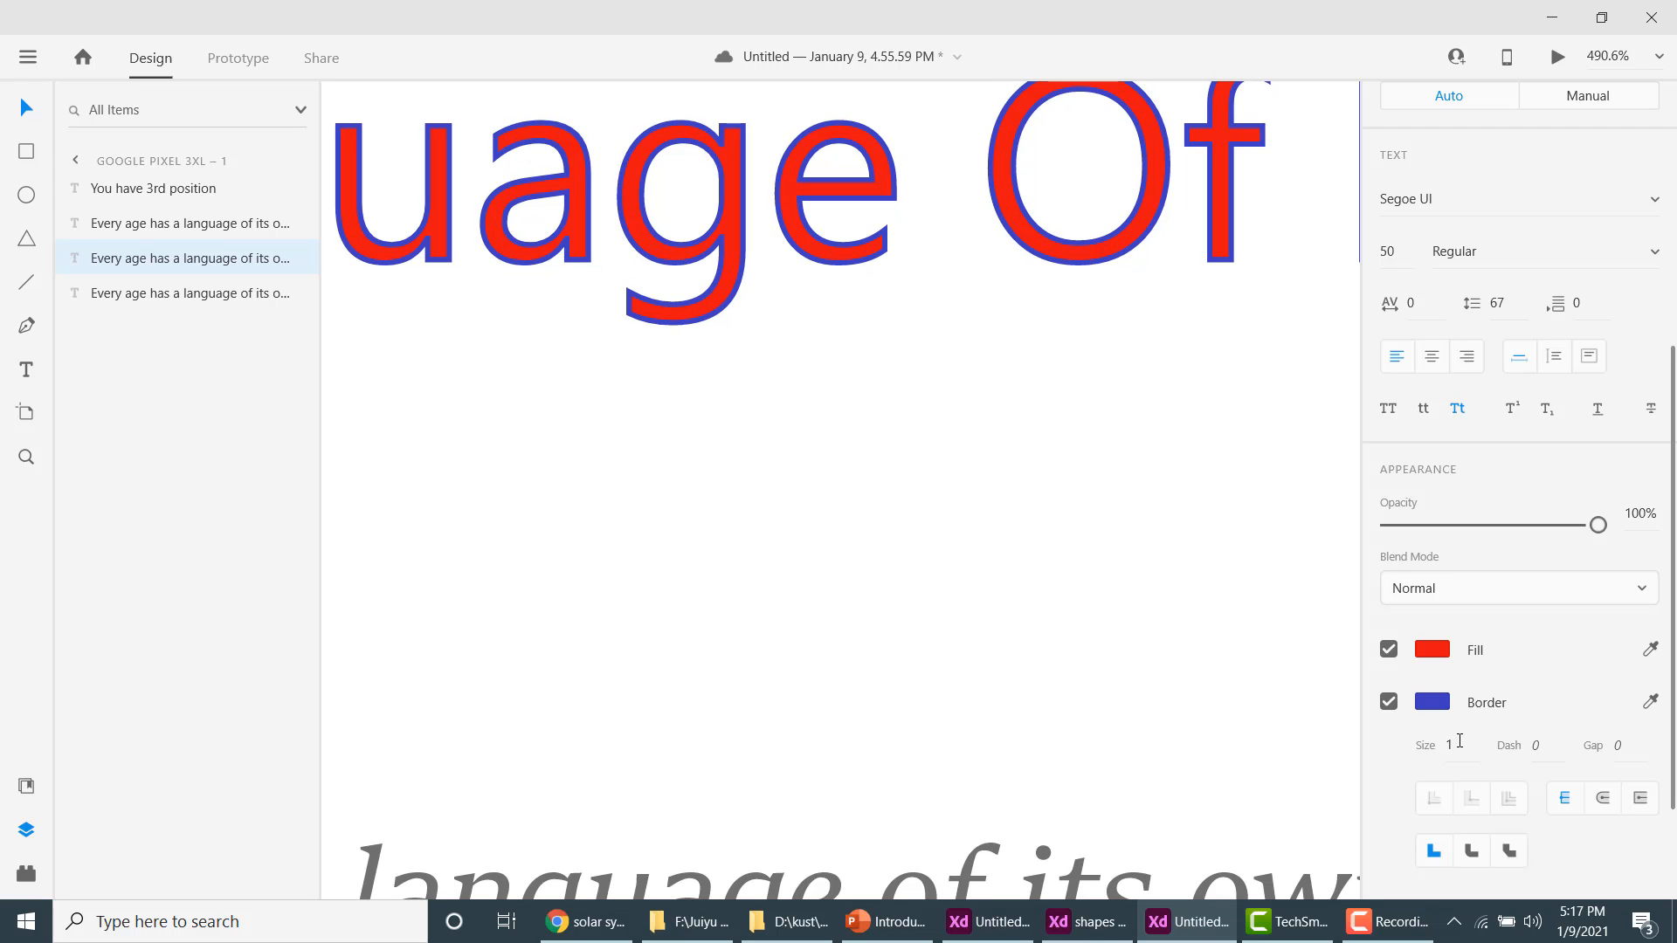
pyautogui.scroll(-10, 1115, 342)
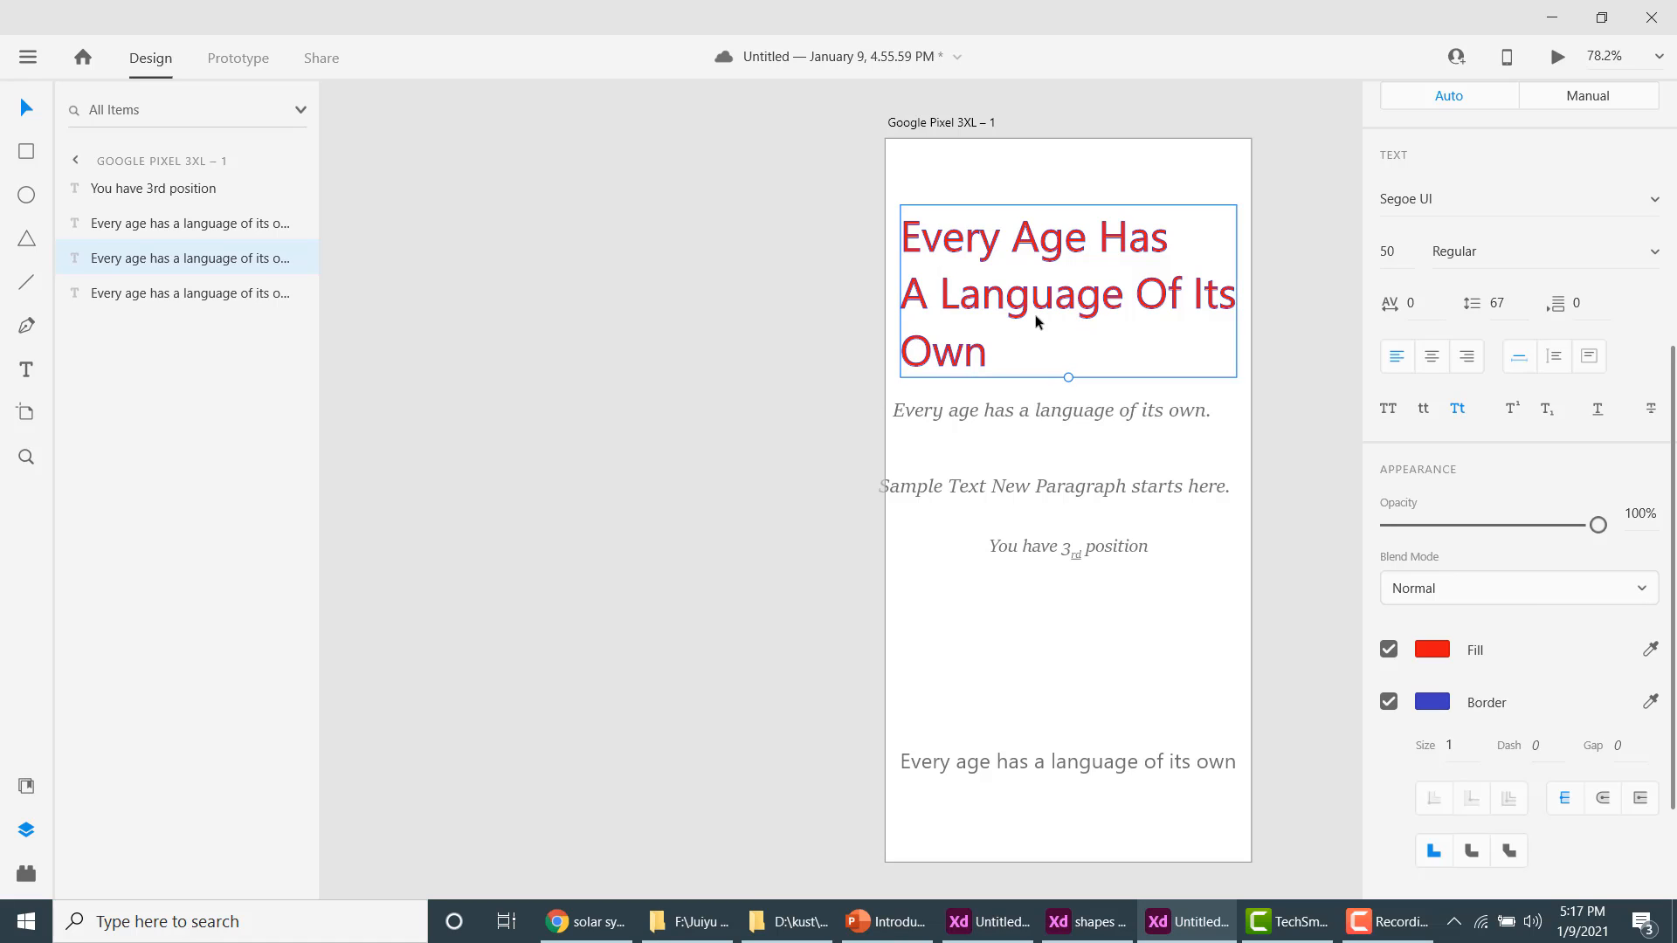
# Move the red heading up to about 31 px below the artboard's top, then switch to Chrome and copy the Solar System description.
pyautogui.moveTo(1041, 351); pyautogui.dragTo(1036, 311)
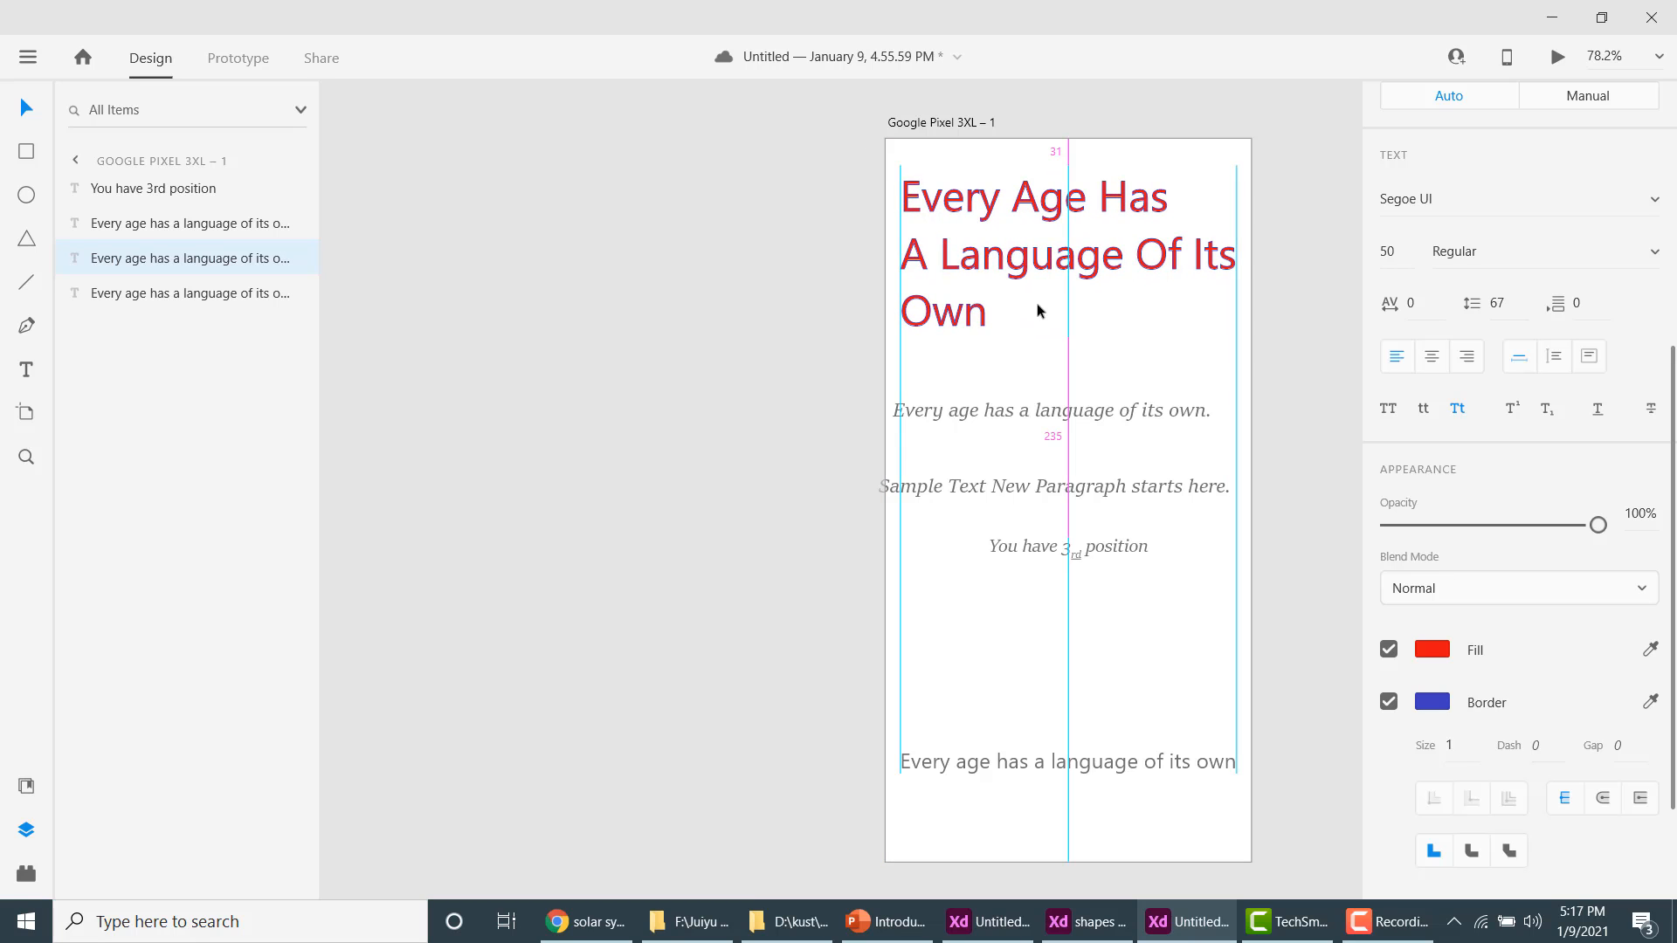
pyautogui.click(601, 929)
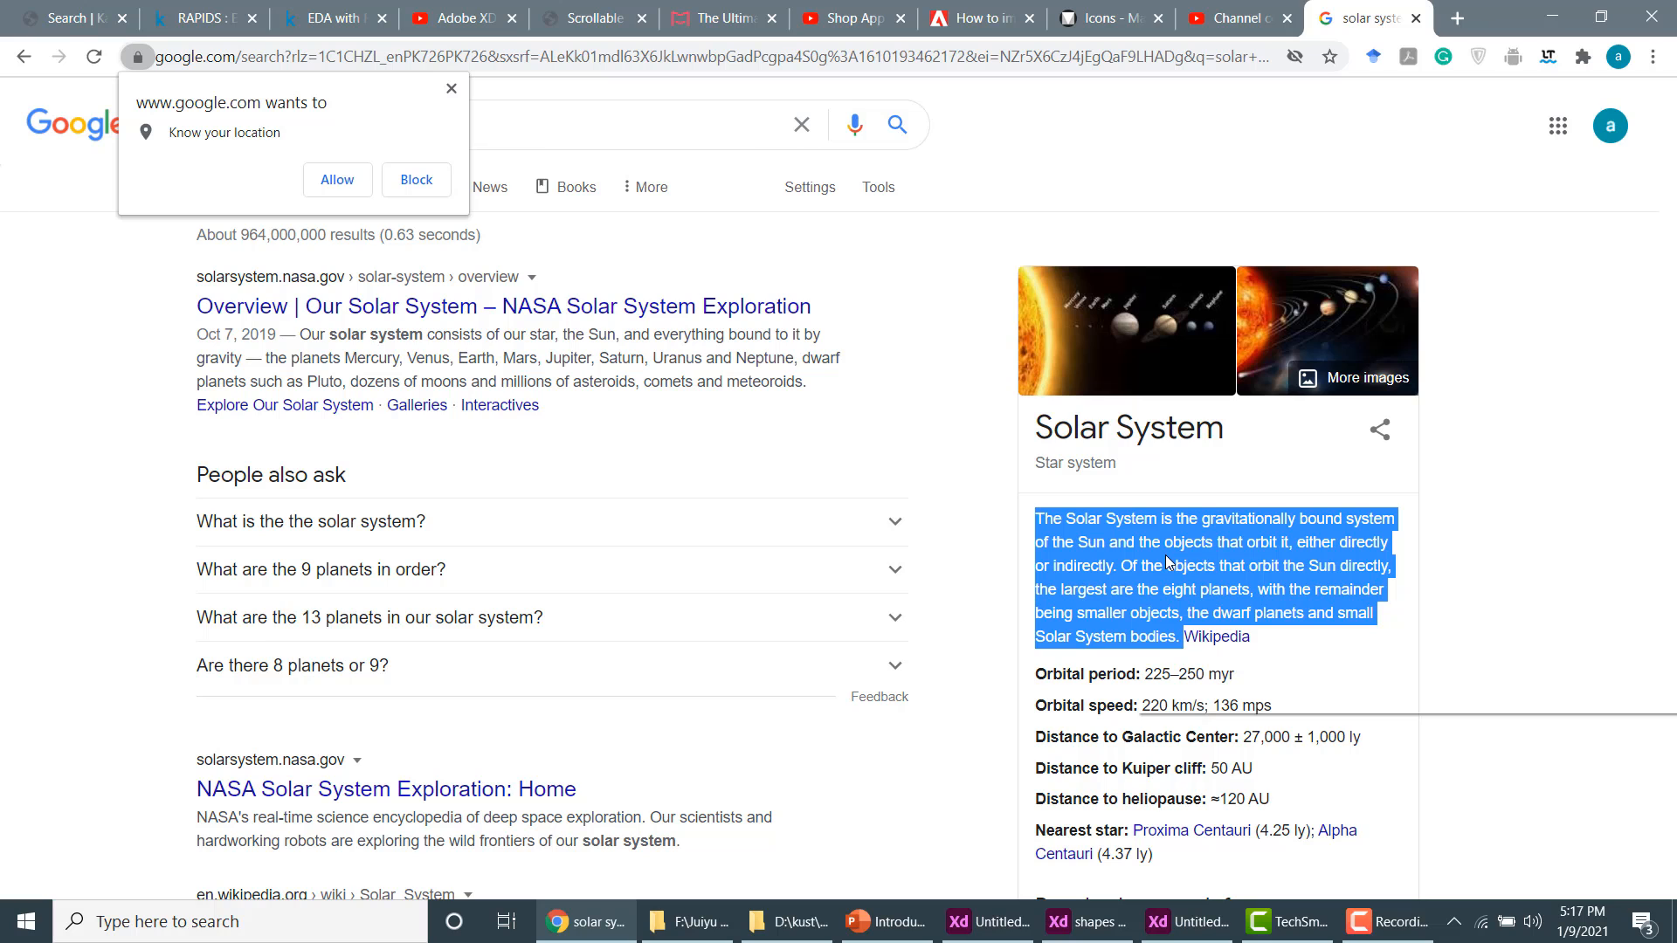
pyautogui.rightClick(1166, 561)
pyautogui.click(1180, 575)
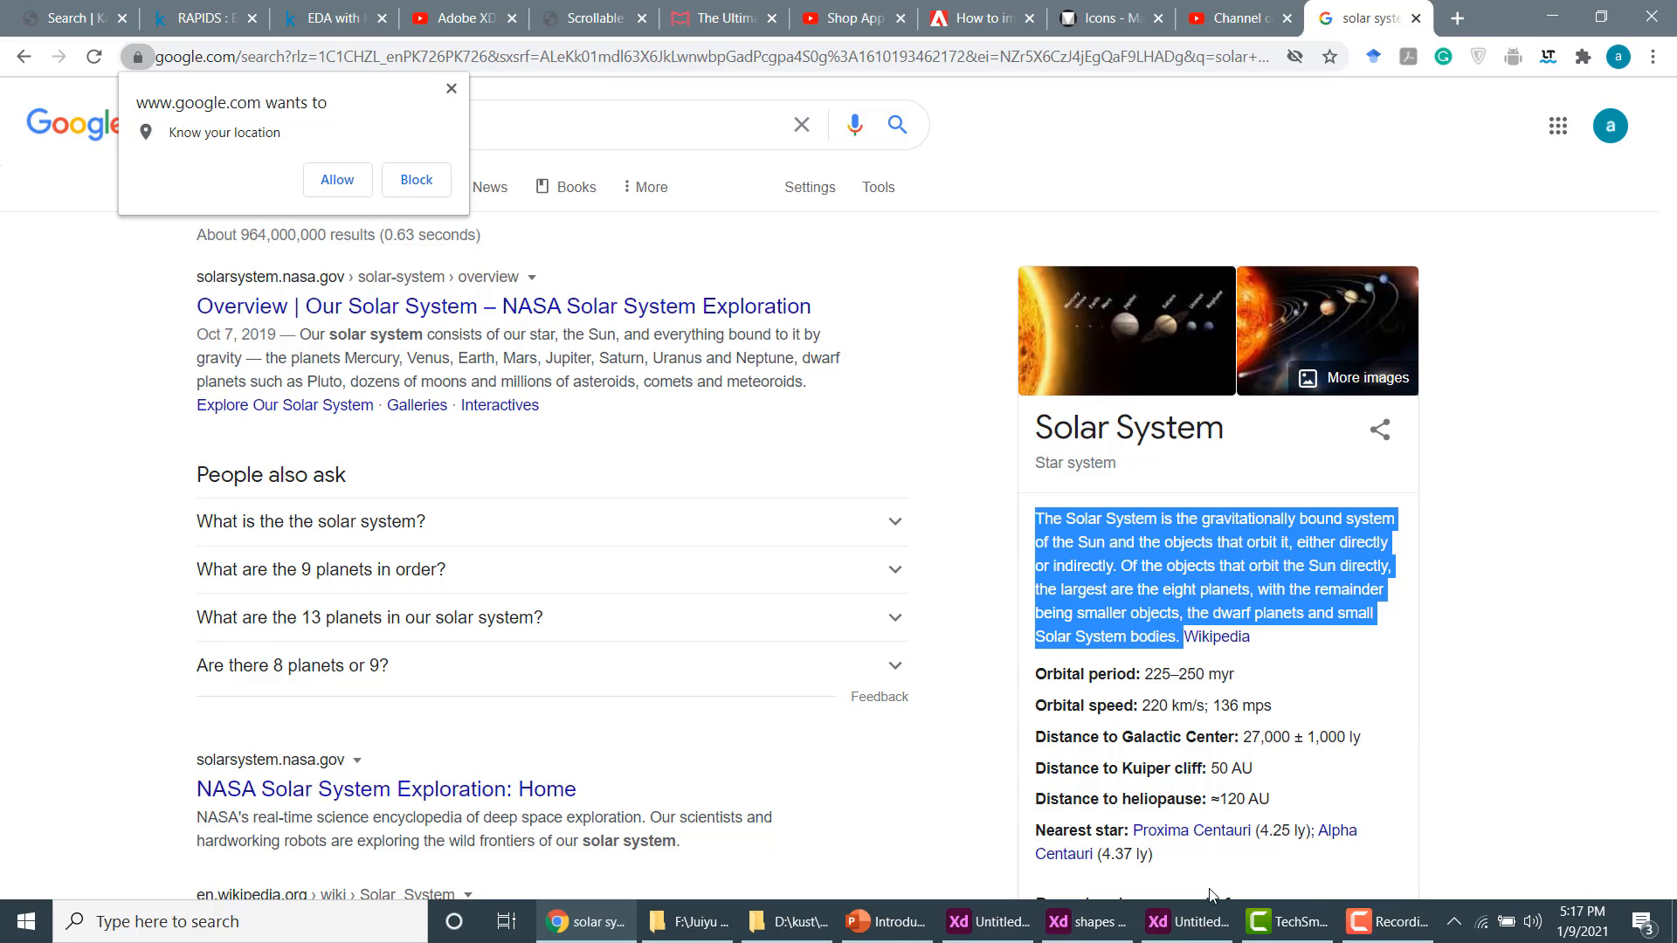
# Return to the Adobe XD document, paste the Solar System paragraph into the artboard, and move it to about X 0, Y 494.
pyautogui.click(1181, 936)
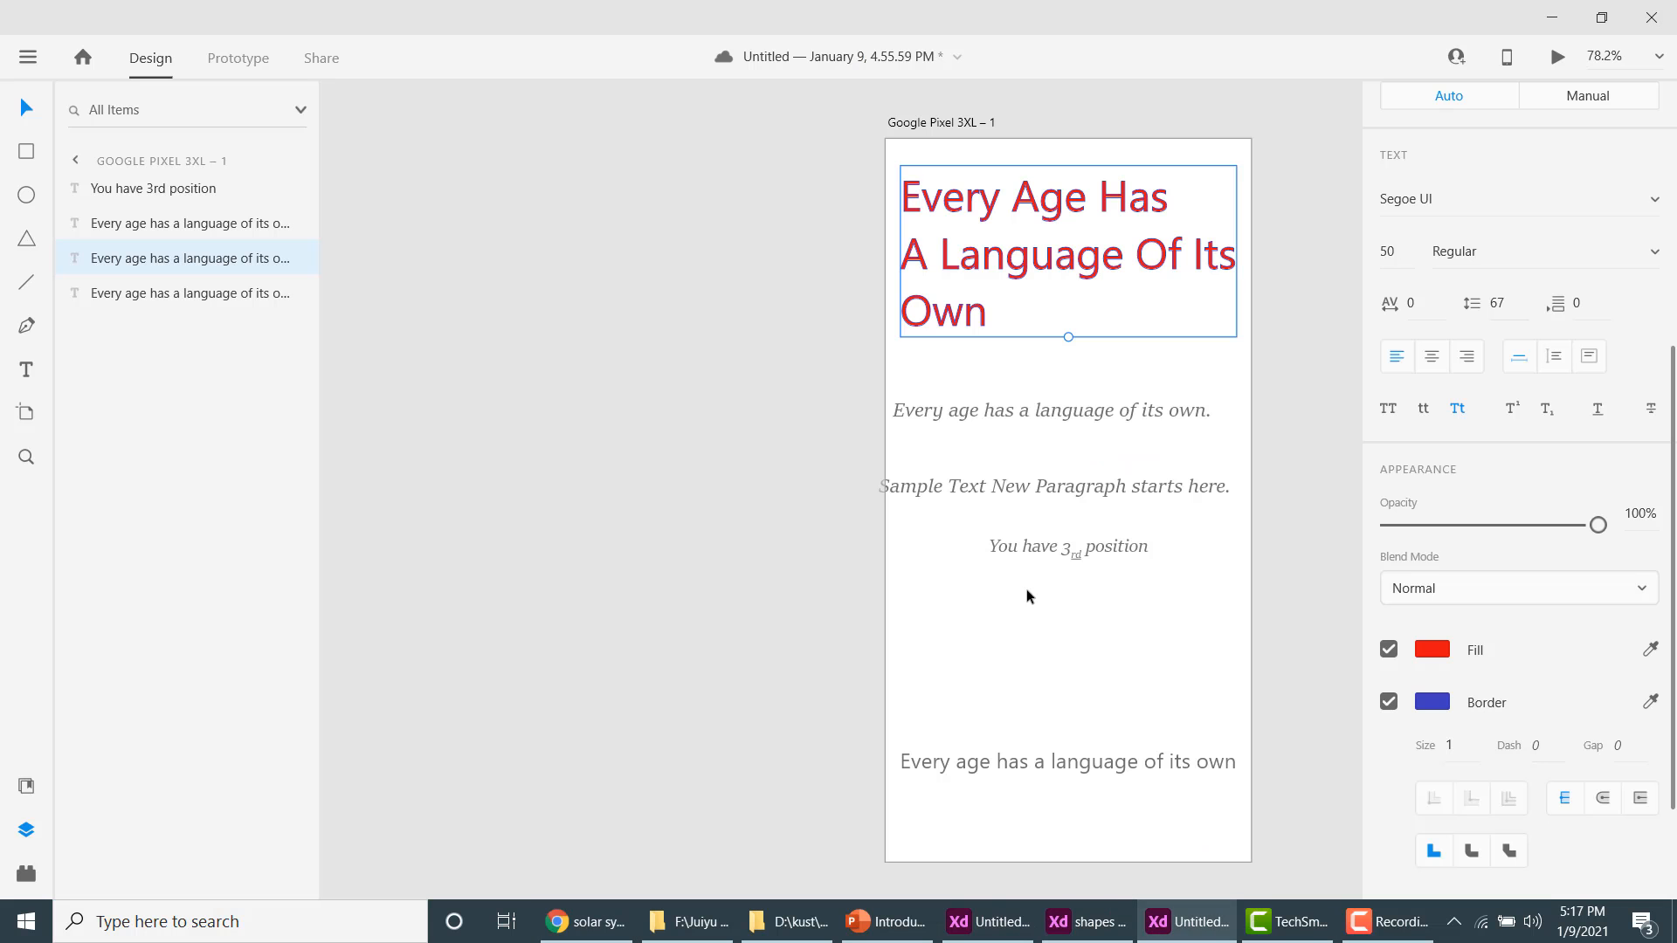
pyautogui.rightClick(933, 617)
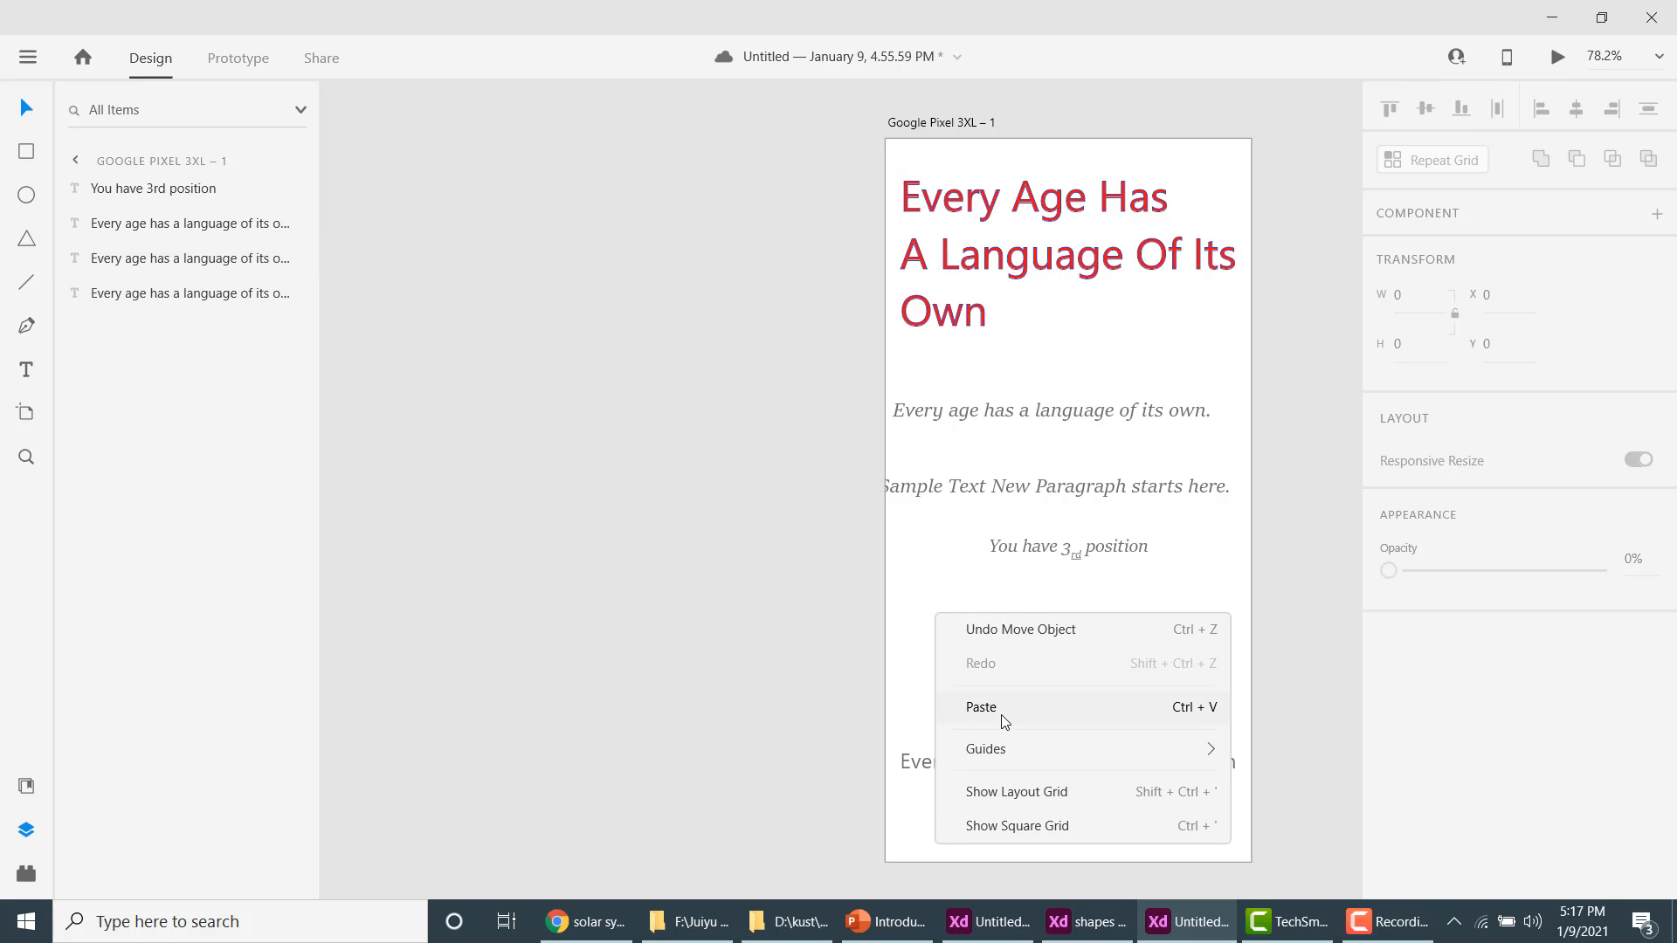
pyautogui.click(1001, 714)
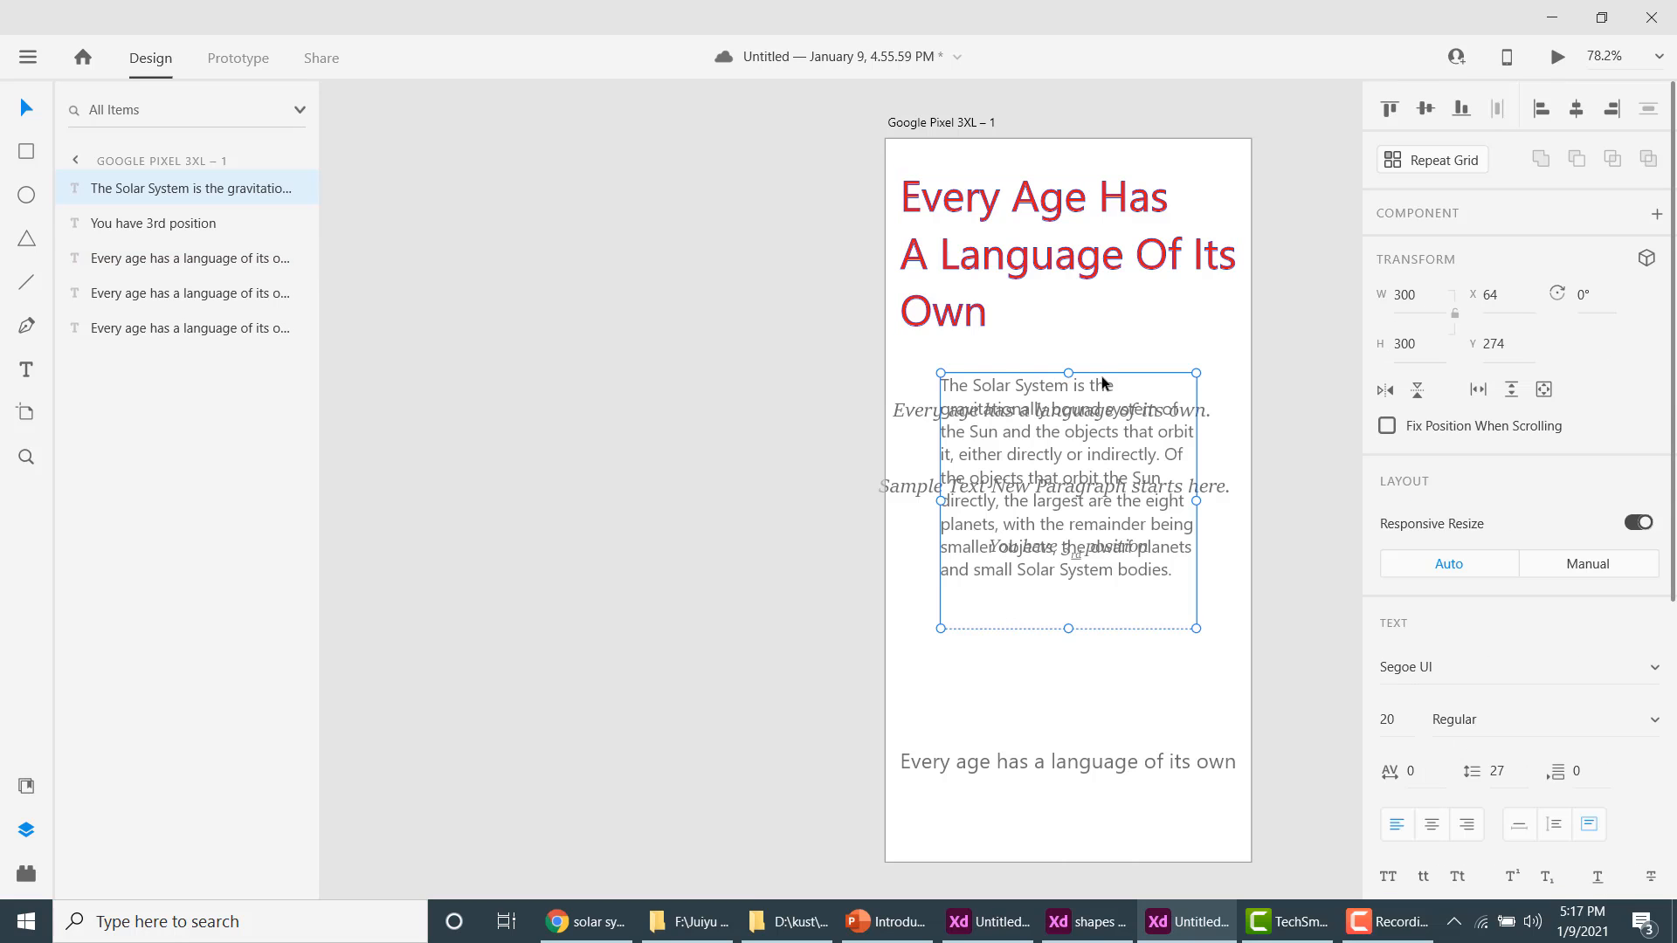
pyautogui.moveTo(1103, 377); pyautogui.dragTo(1049, 566)
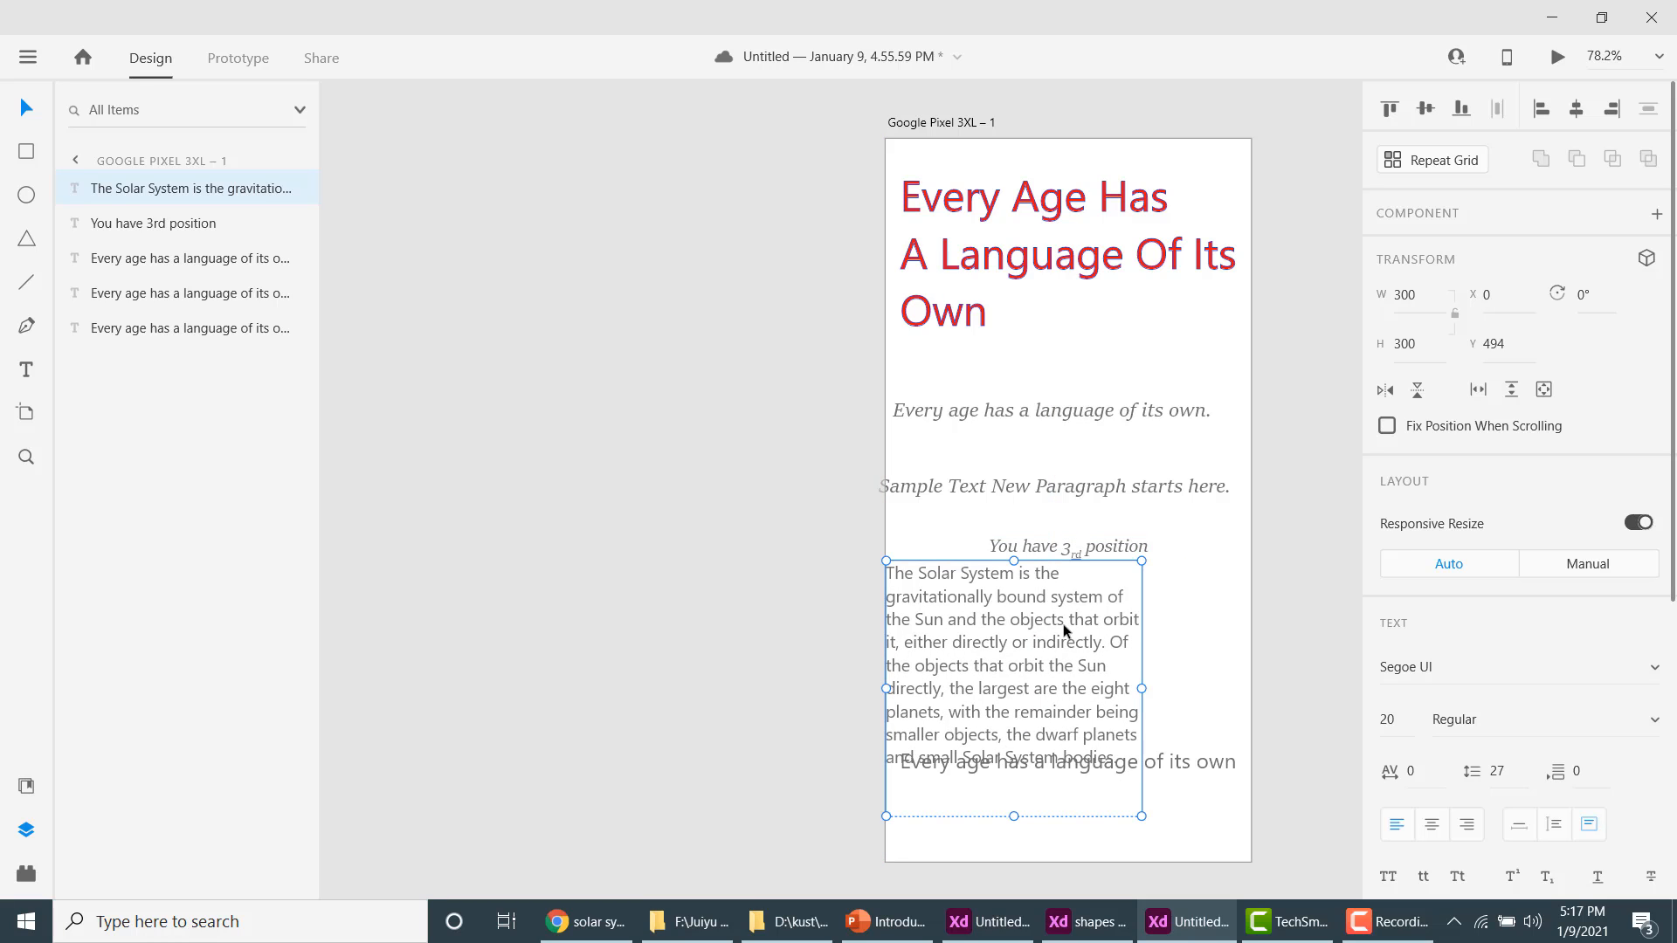
# Delete the italic two-paragraph text below the heading and draw a rectangle about 406 × 190 in its place.
pyautogui.click(1020, 421)
pyautogui.press('Delete')
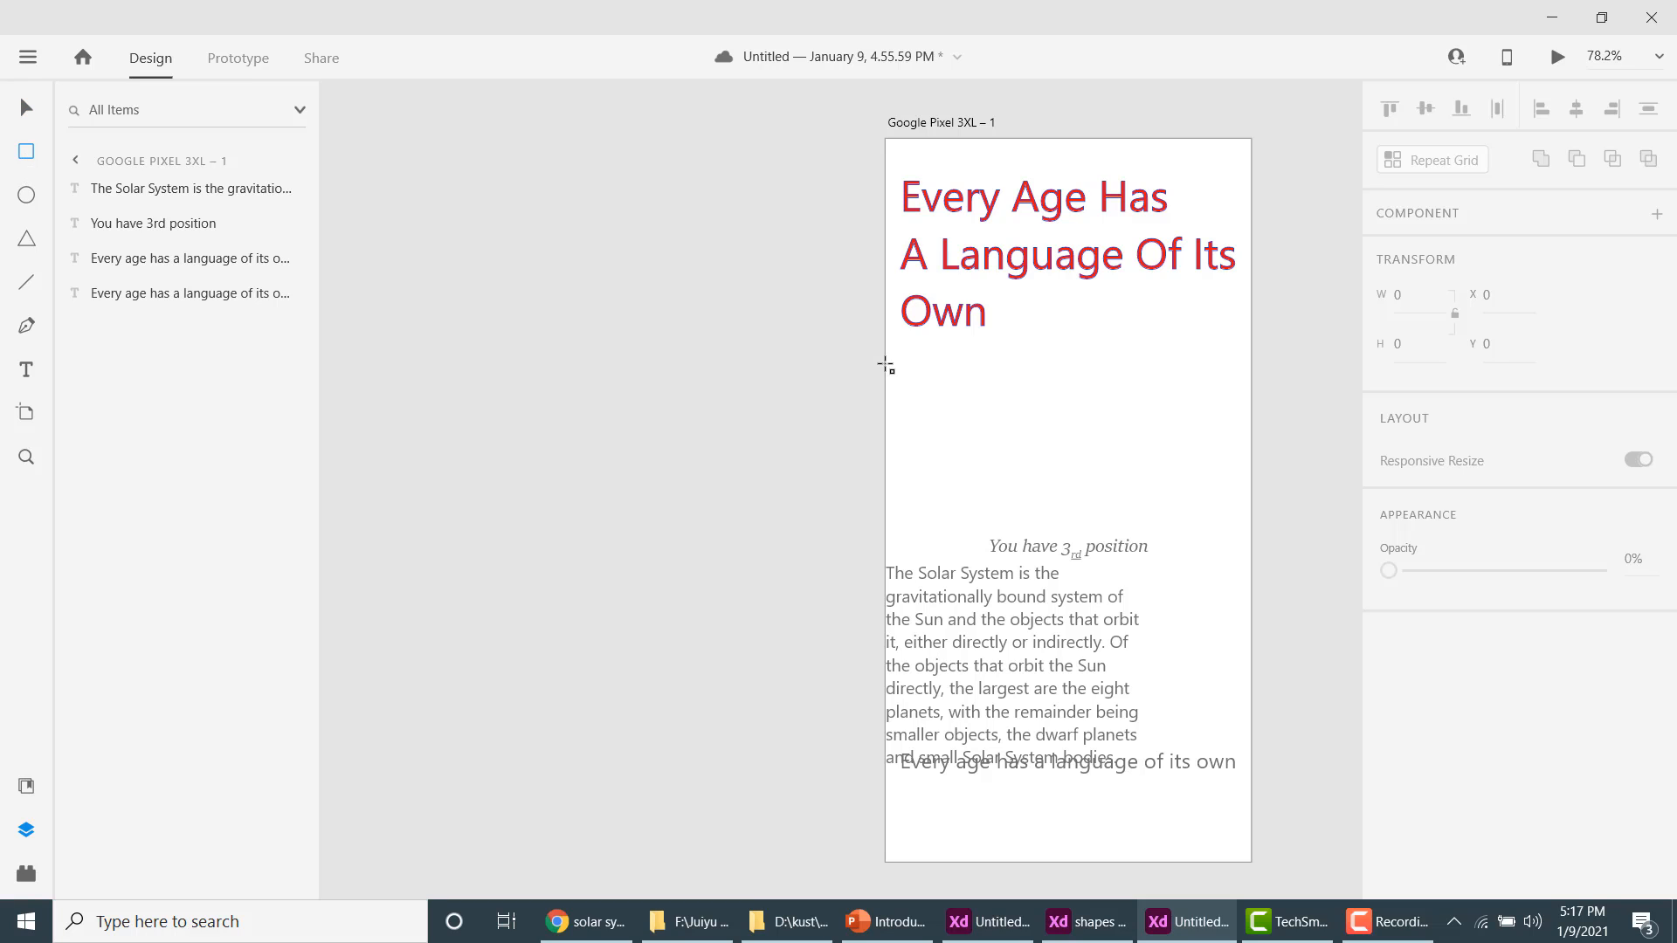
pyautogui.moveTo(896, 351)
pyautogui.mouseDown()
pyautogui.moveTo(917, 378)
pyautogui.moveTo(1284, 516)
pyautogui.moveTo(1242, 514)
pyautogui.mouseUp()
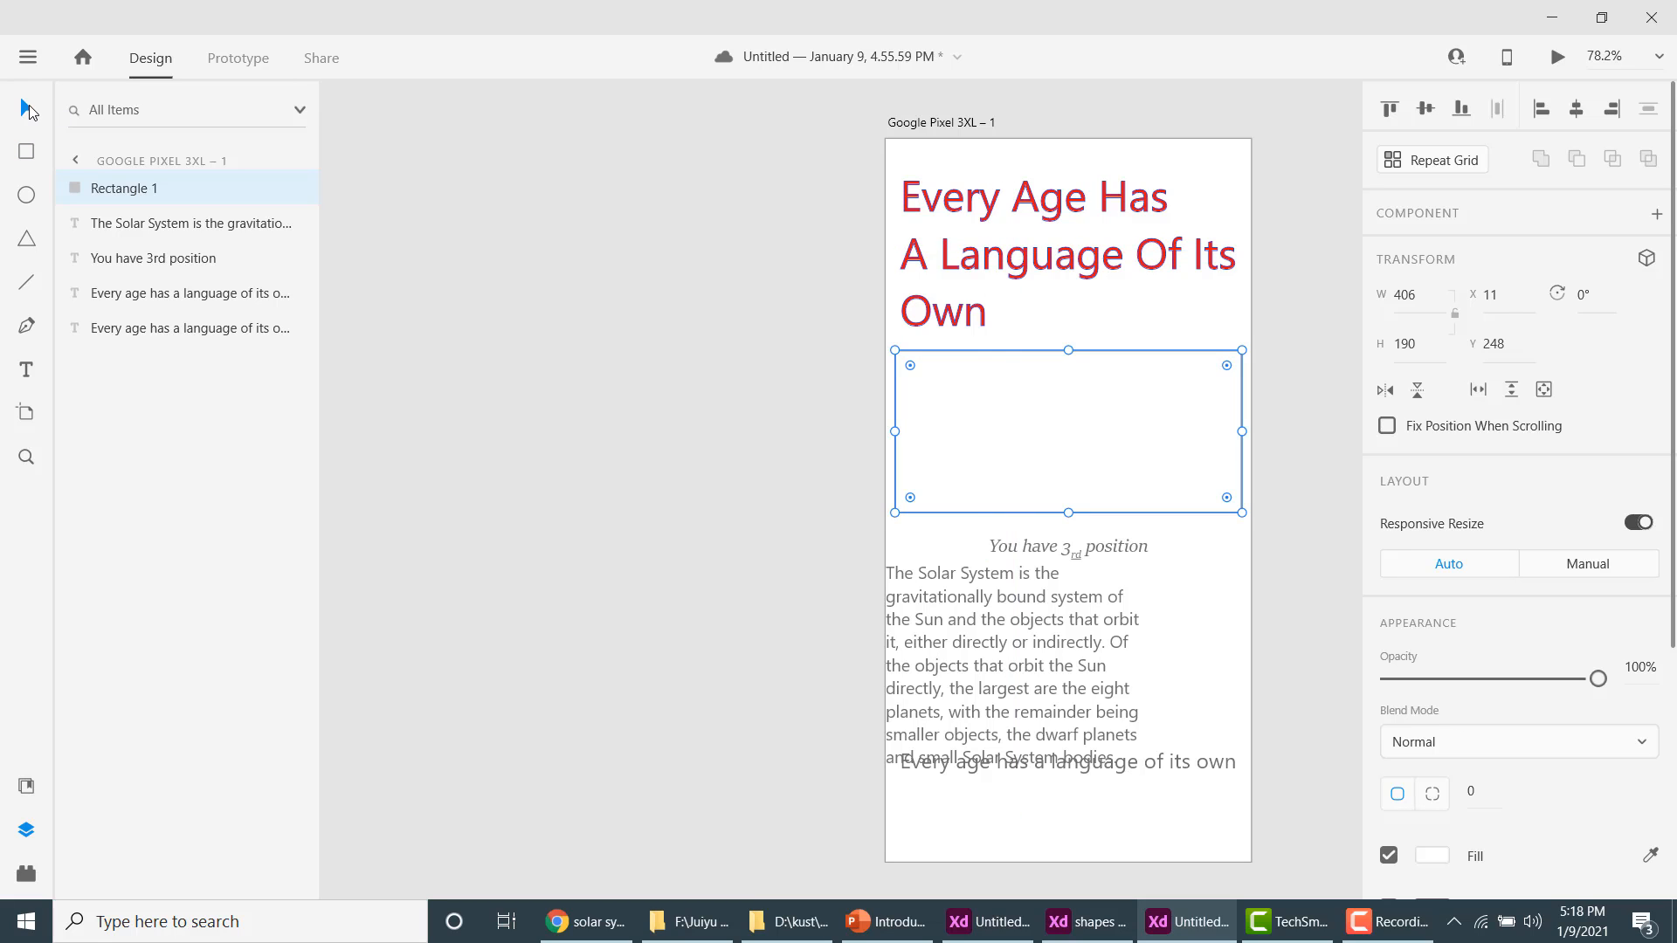
# Move the Solar System paragraph over the rectangle at about X 17, Y 248, and place it above the rectangle in the layer order.
pyautogui.moveTo(936, 620); pyautogui.dragTo(950, 405)
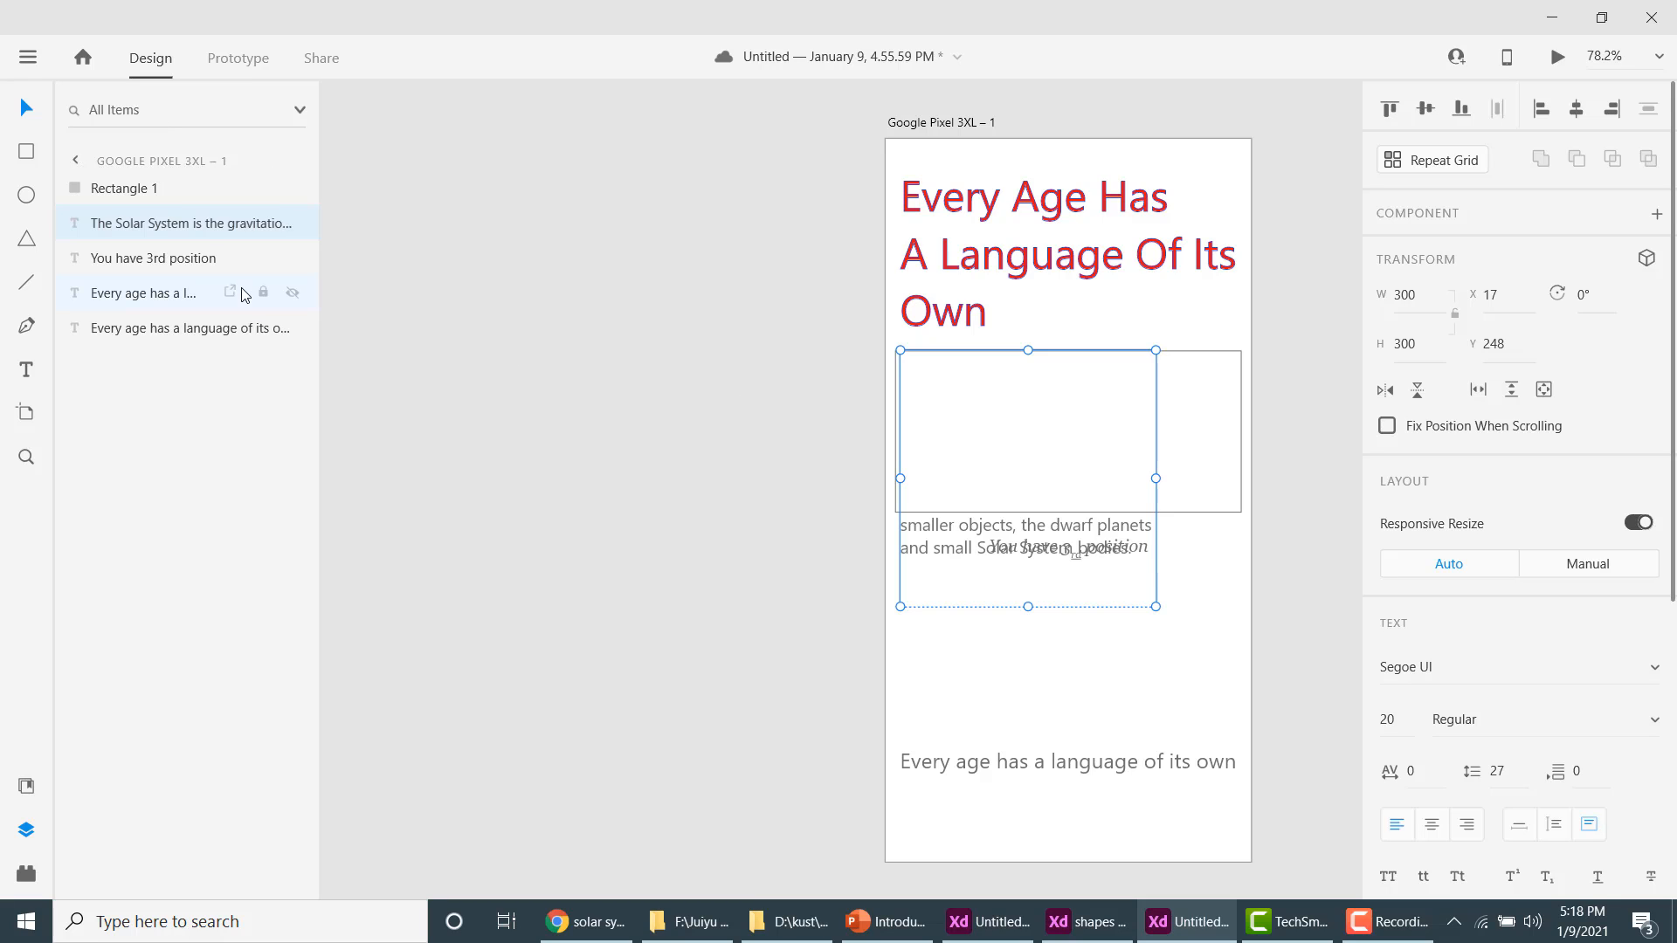
pyautogui.moveTo(179, 233); pyautogui.dragTo(179, 186)
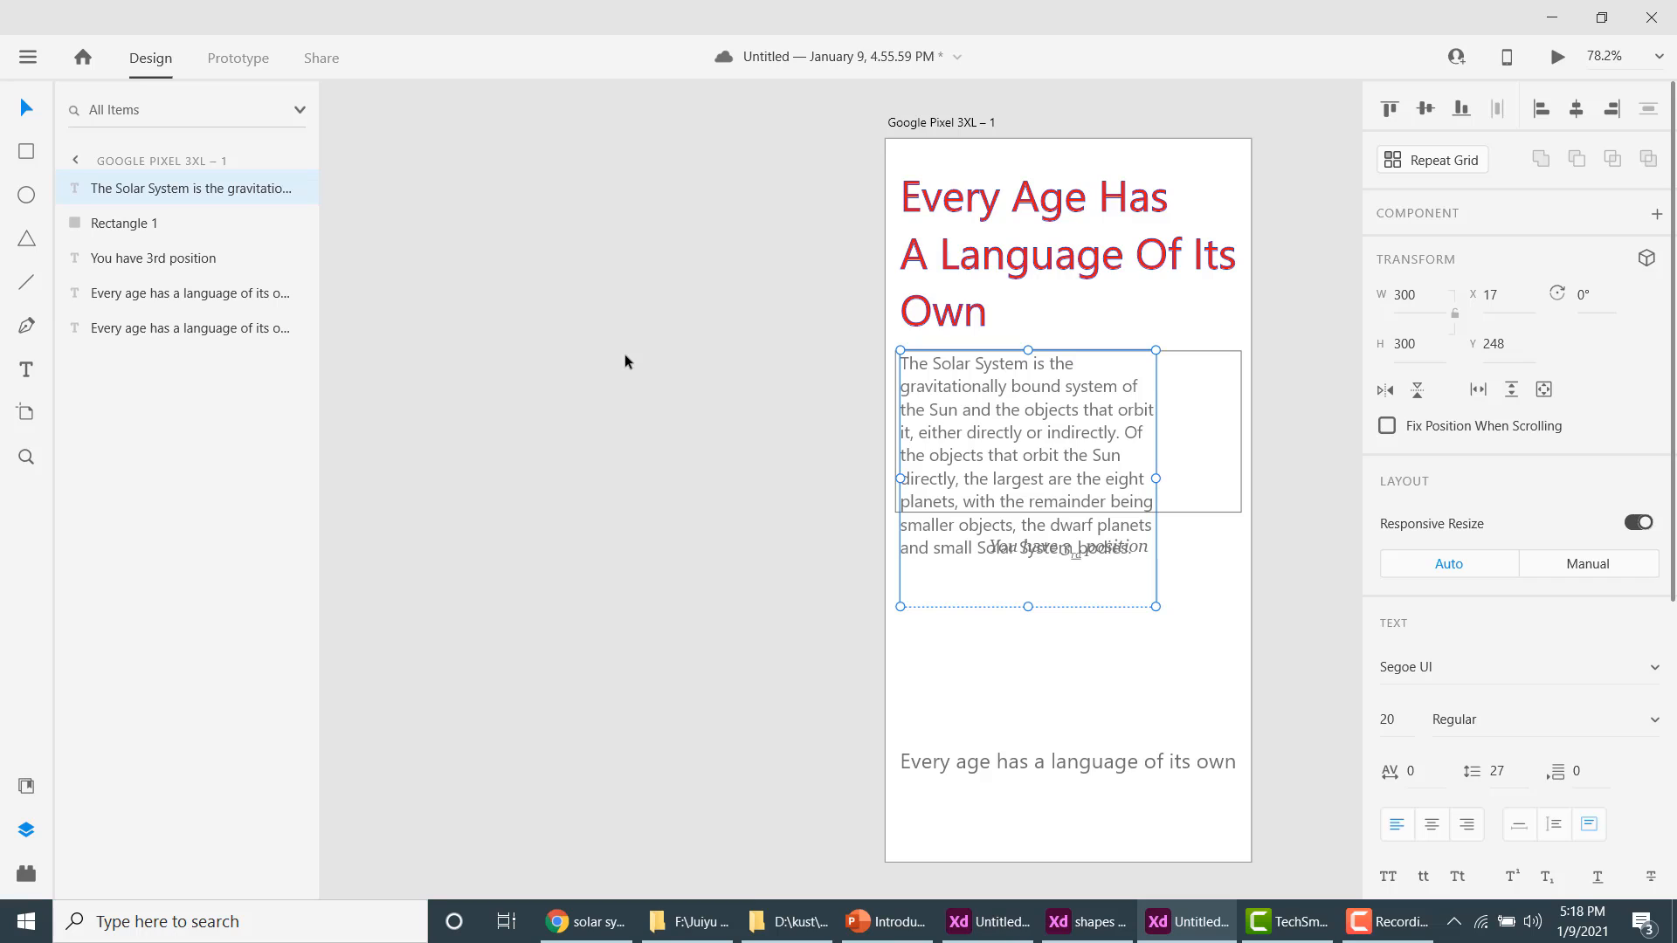
# Enlarge the rectangle to about 269 high and resize the paragraph's text frame to about 263 high so it fits inside.
pyautogui.moveTo(1028, 606); pyautogui.dragTo(1022, 503)
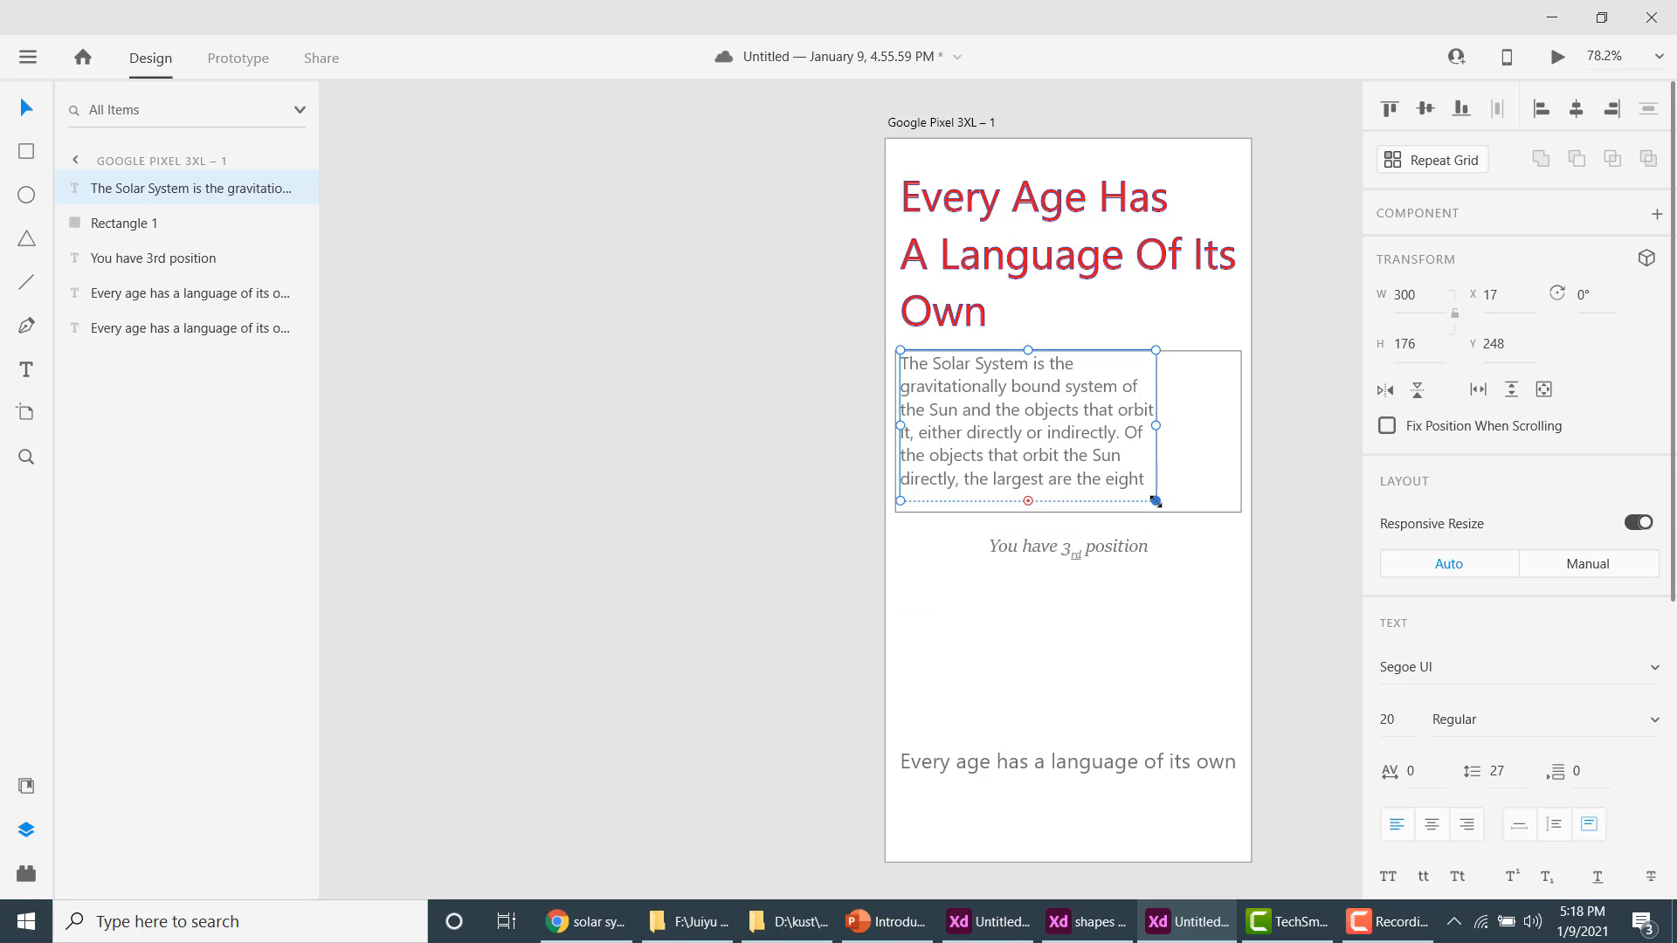
pyautogui.click(1208, 507)
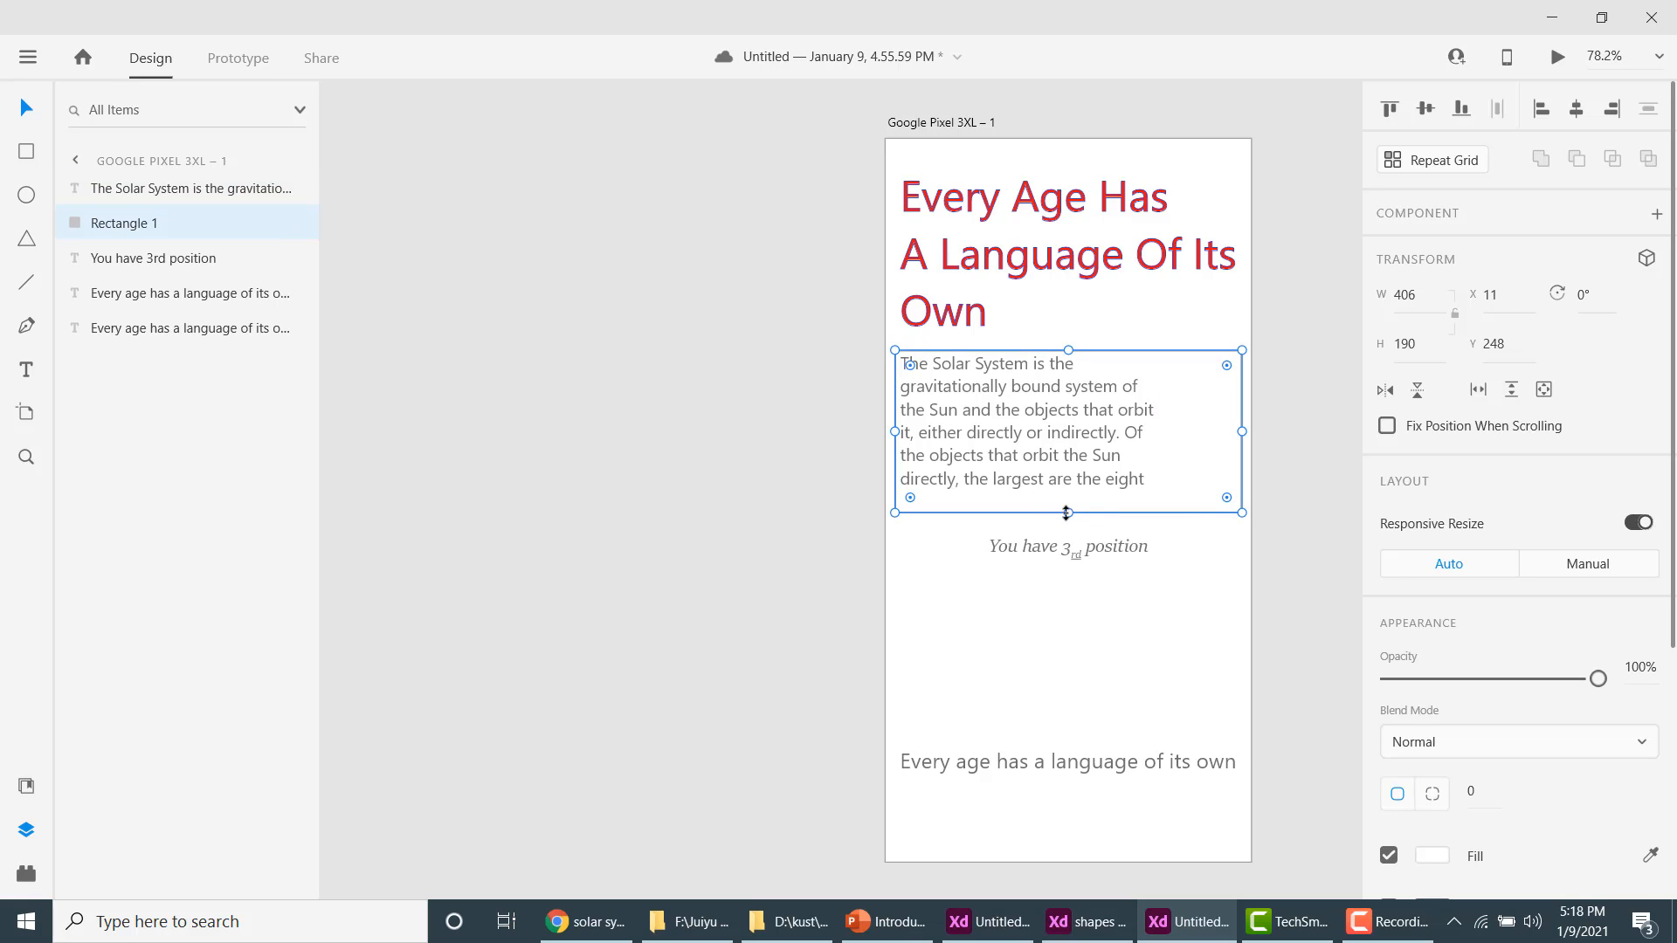
pyautogui.moveTo(1068, 513); pyautogui.dragTo(1077, 581)
pyautogui.click(1057, 454)
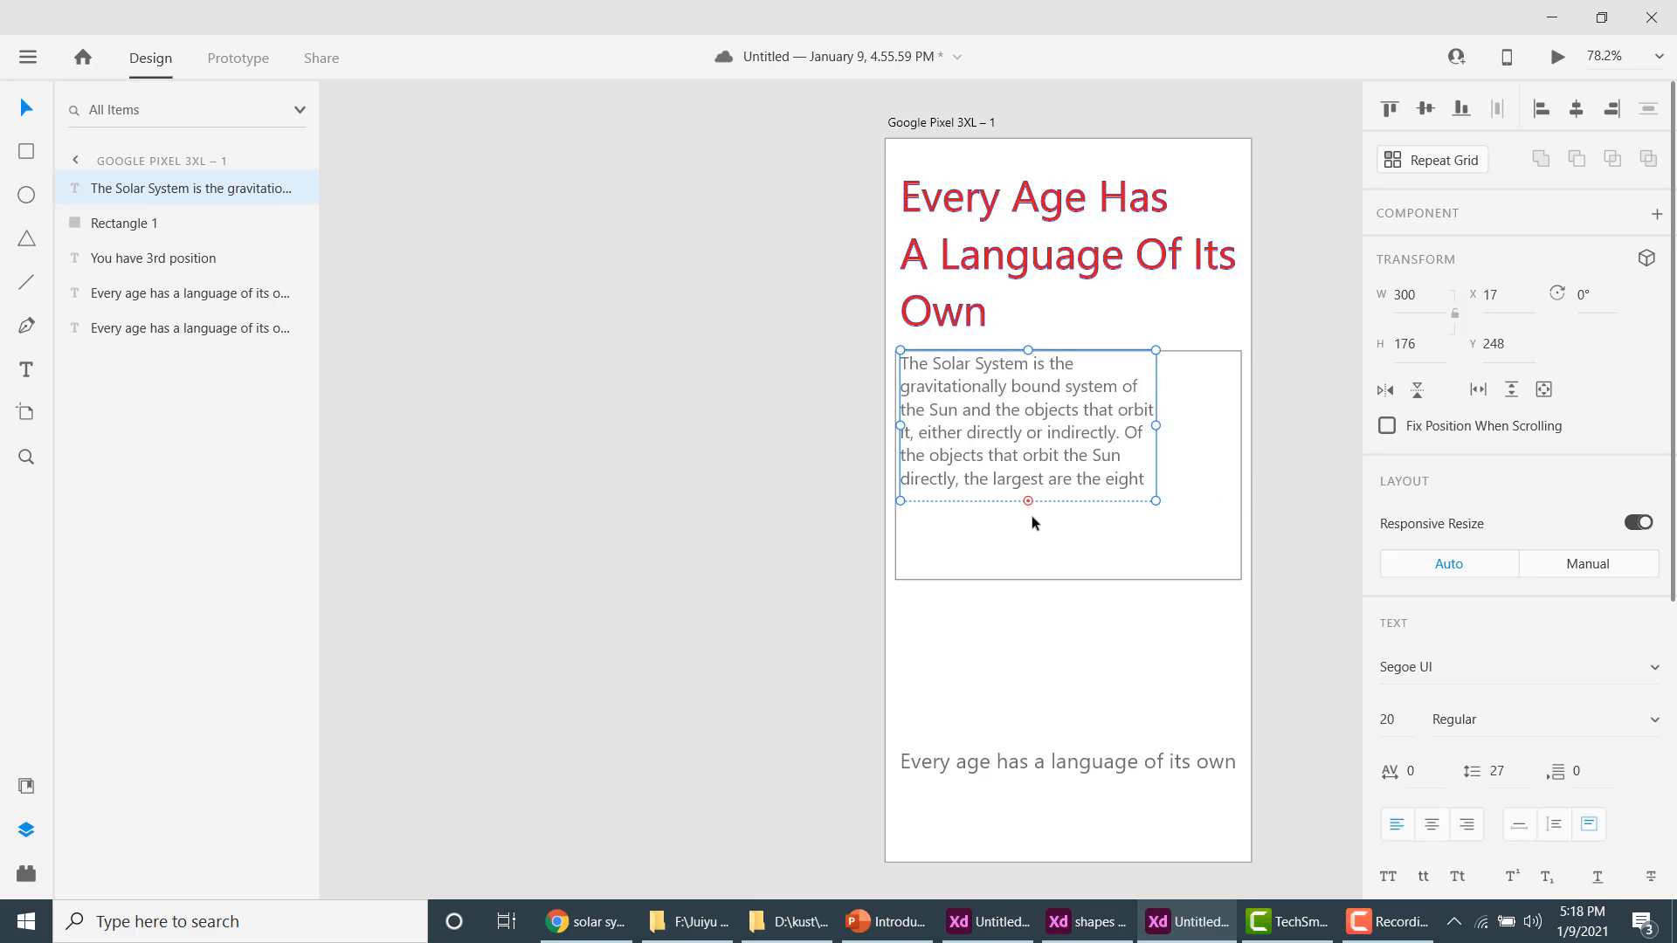
pyautogui.moveTo(1029, 499); pyautogui.dragTo(1037, 576)
pyautogui.click(1069, 648)
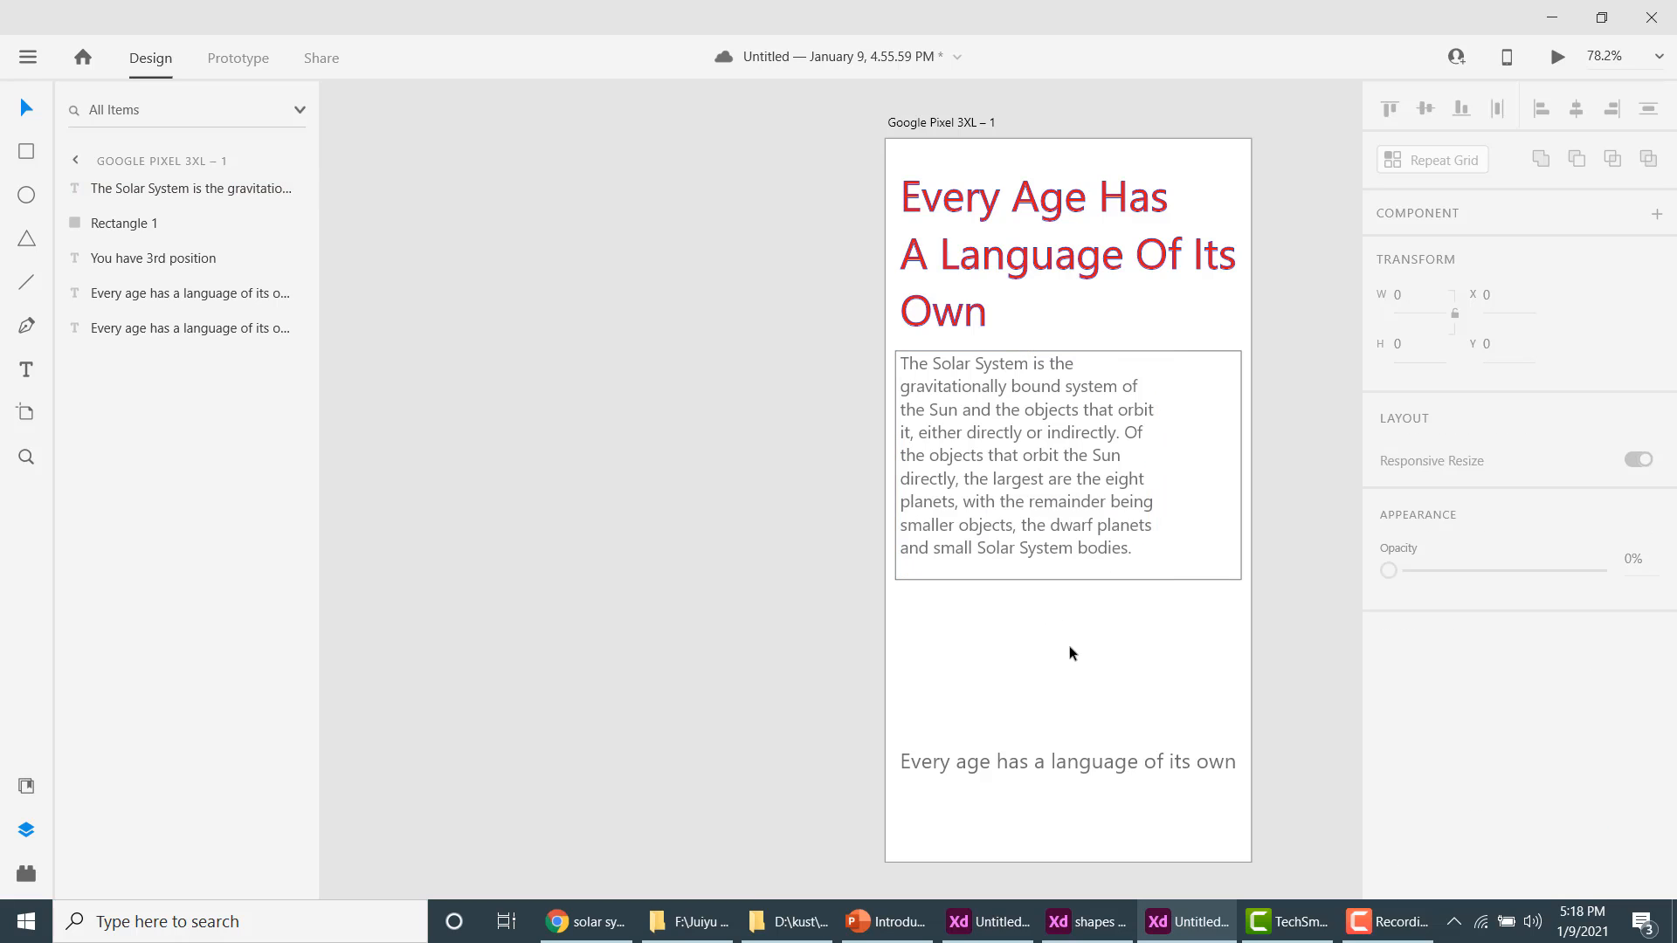
# Widen the Solar System paragraph's text frame to about 400, up to the rectangle's right edge.
pyautogui.click(1026, 504)
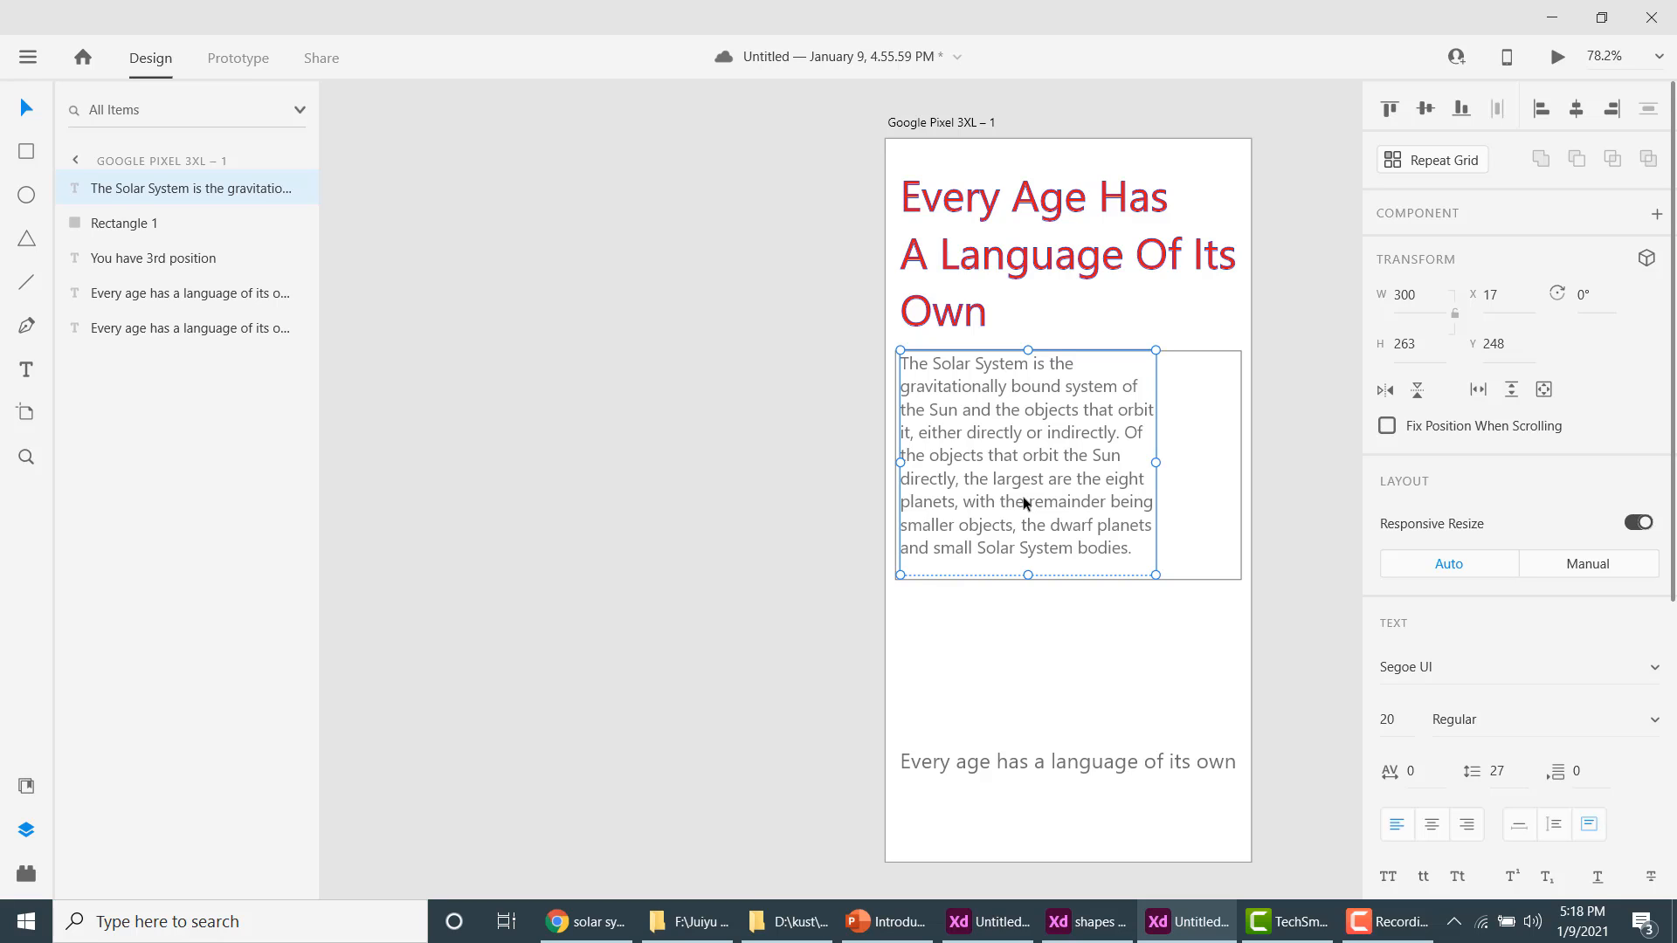
pyautogui.moveTo(1156, 460); pyautogui.dragTo(1239, 455)
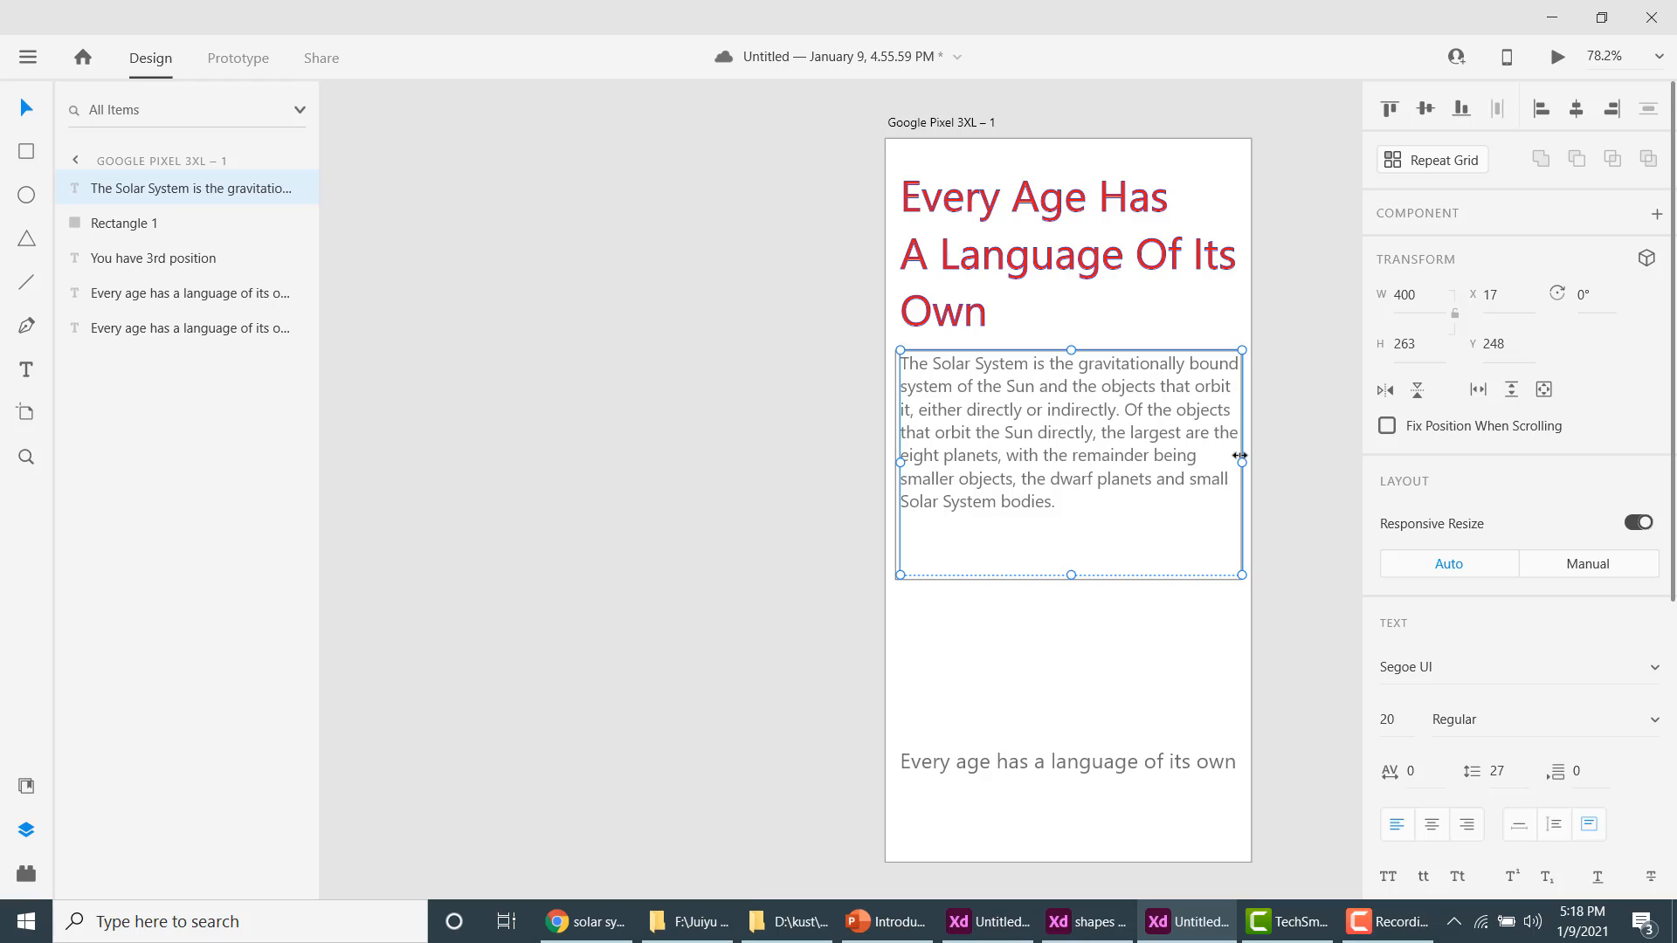
pyautogui.click(1082, 627)
# Shorten the rectangle to about 199 high and the paragraph's text frame to about 192 high, ending just below the last text line.
pyautogui.click(1063, 566)
pyautogui.click(131, 229)
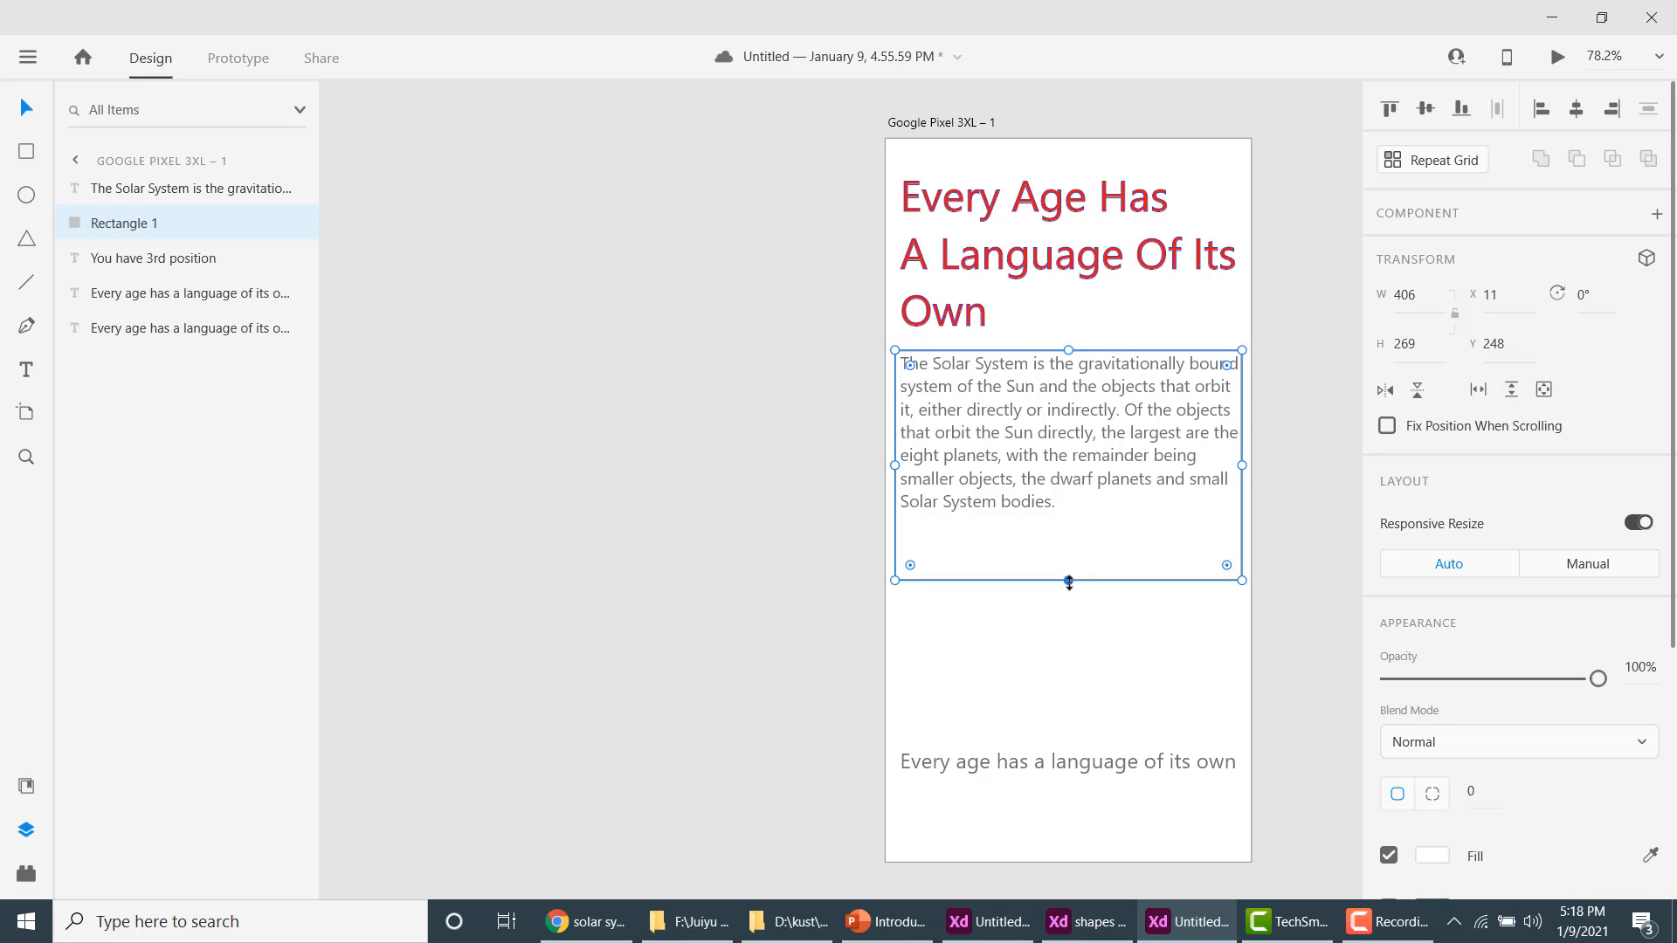
pyautogui.moveTo(1069, 582); pyautogui.dragTo(1069, 520)
pyautogui.click(1021, 665)
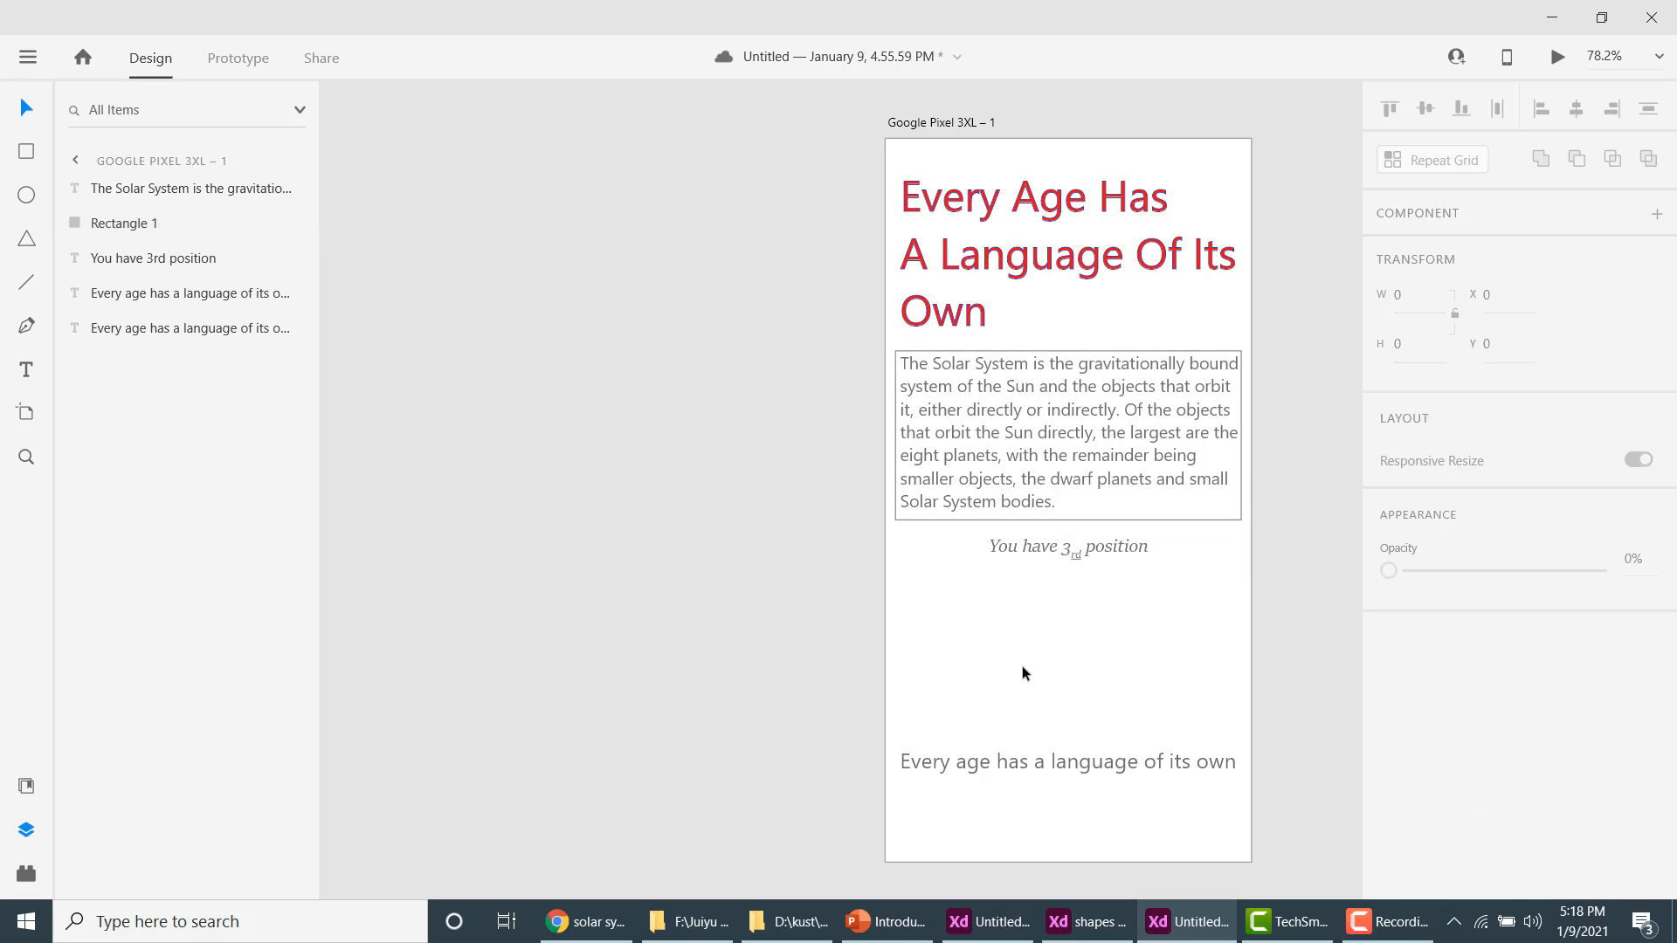
pyautogui.click(1030, 441)
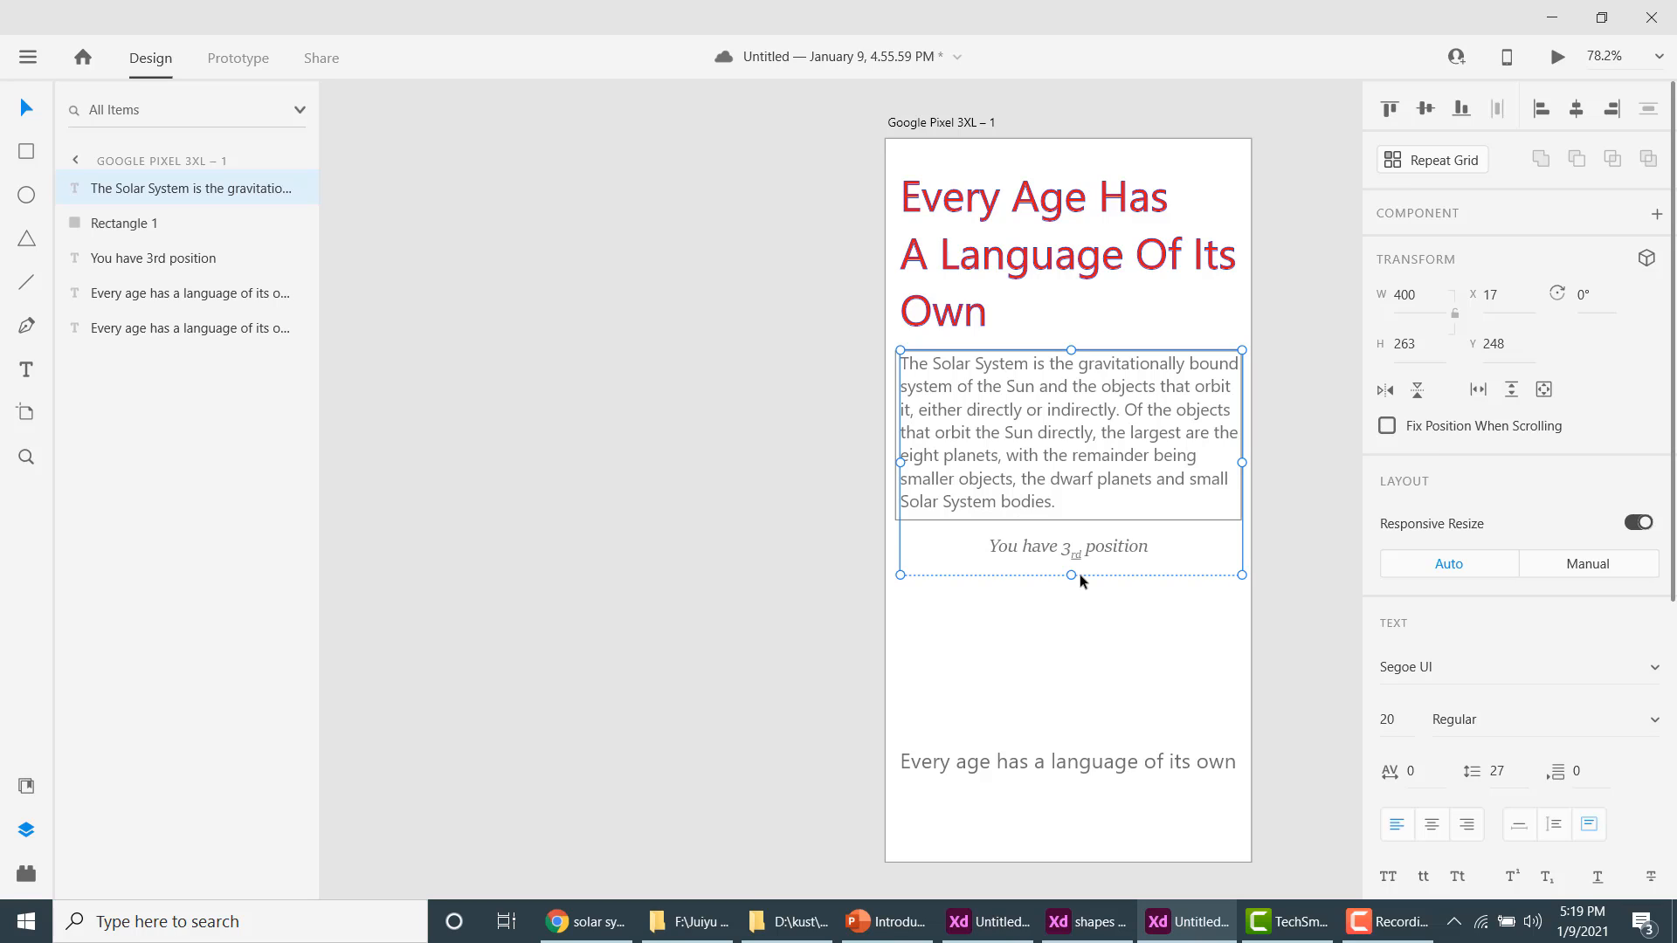
pyautogui.moveTo(1072, 574); pyautogui.dragTo(1062, 515)
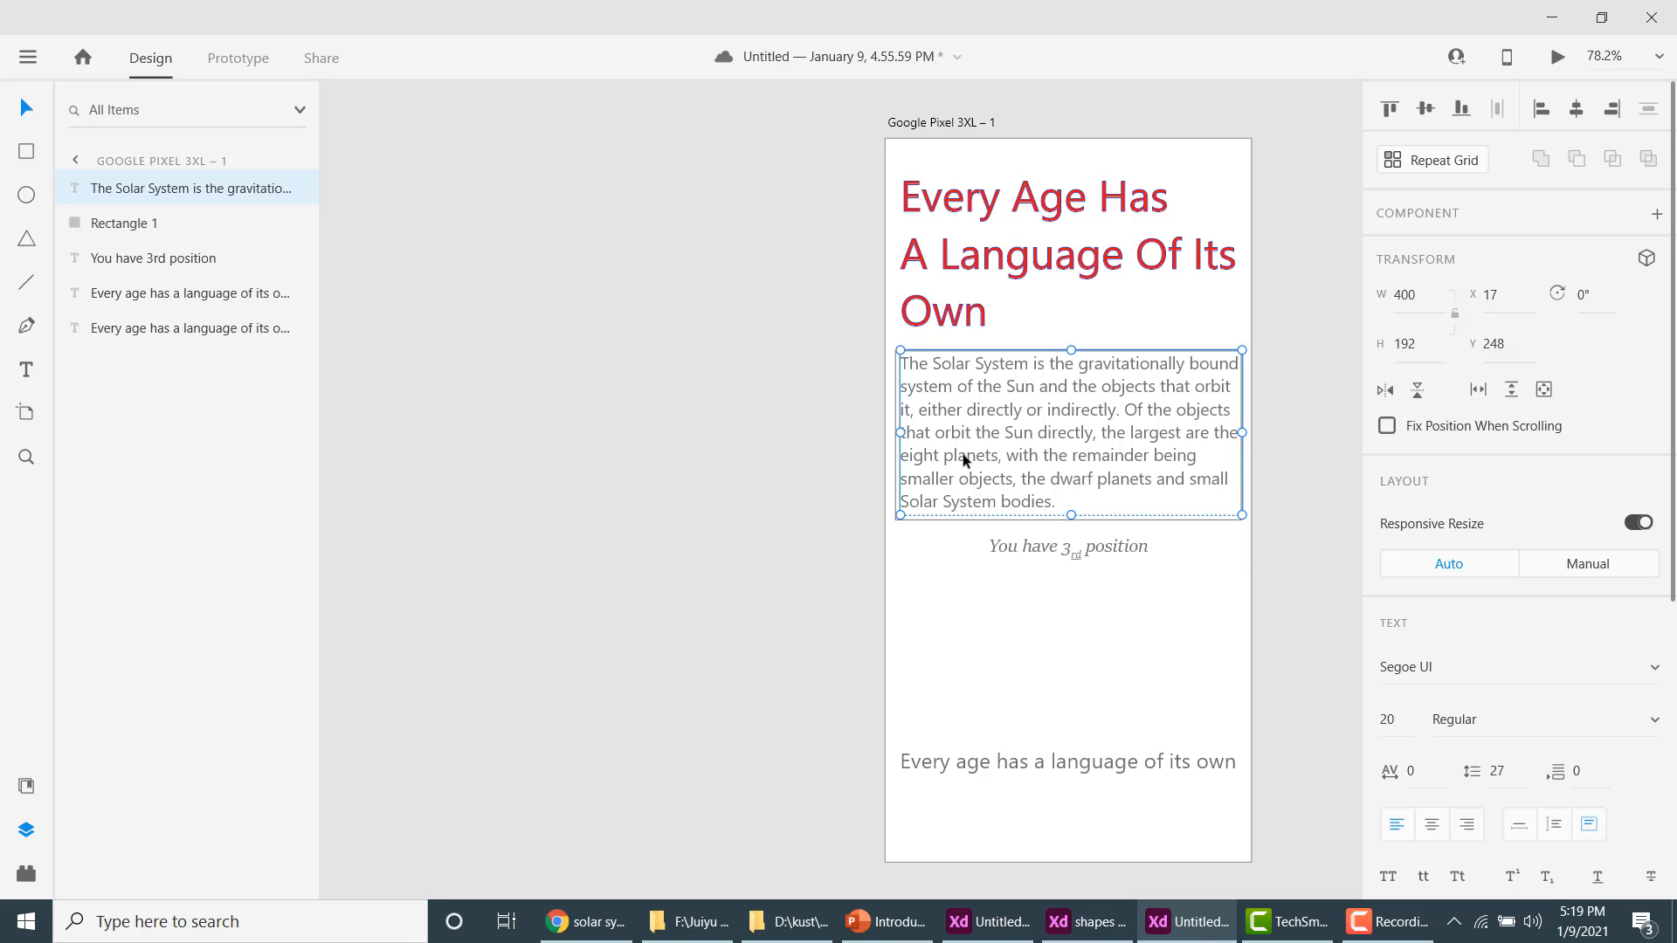
# Group the Solar System paragraph with its rectangle, then expand the group and check its two layers.
pyautogui.keyDown('shift'); pyautogui.click(109, 223); pyautogui.keyUp('shift')
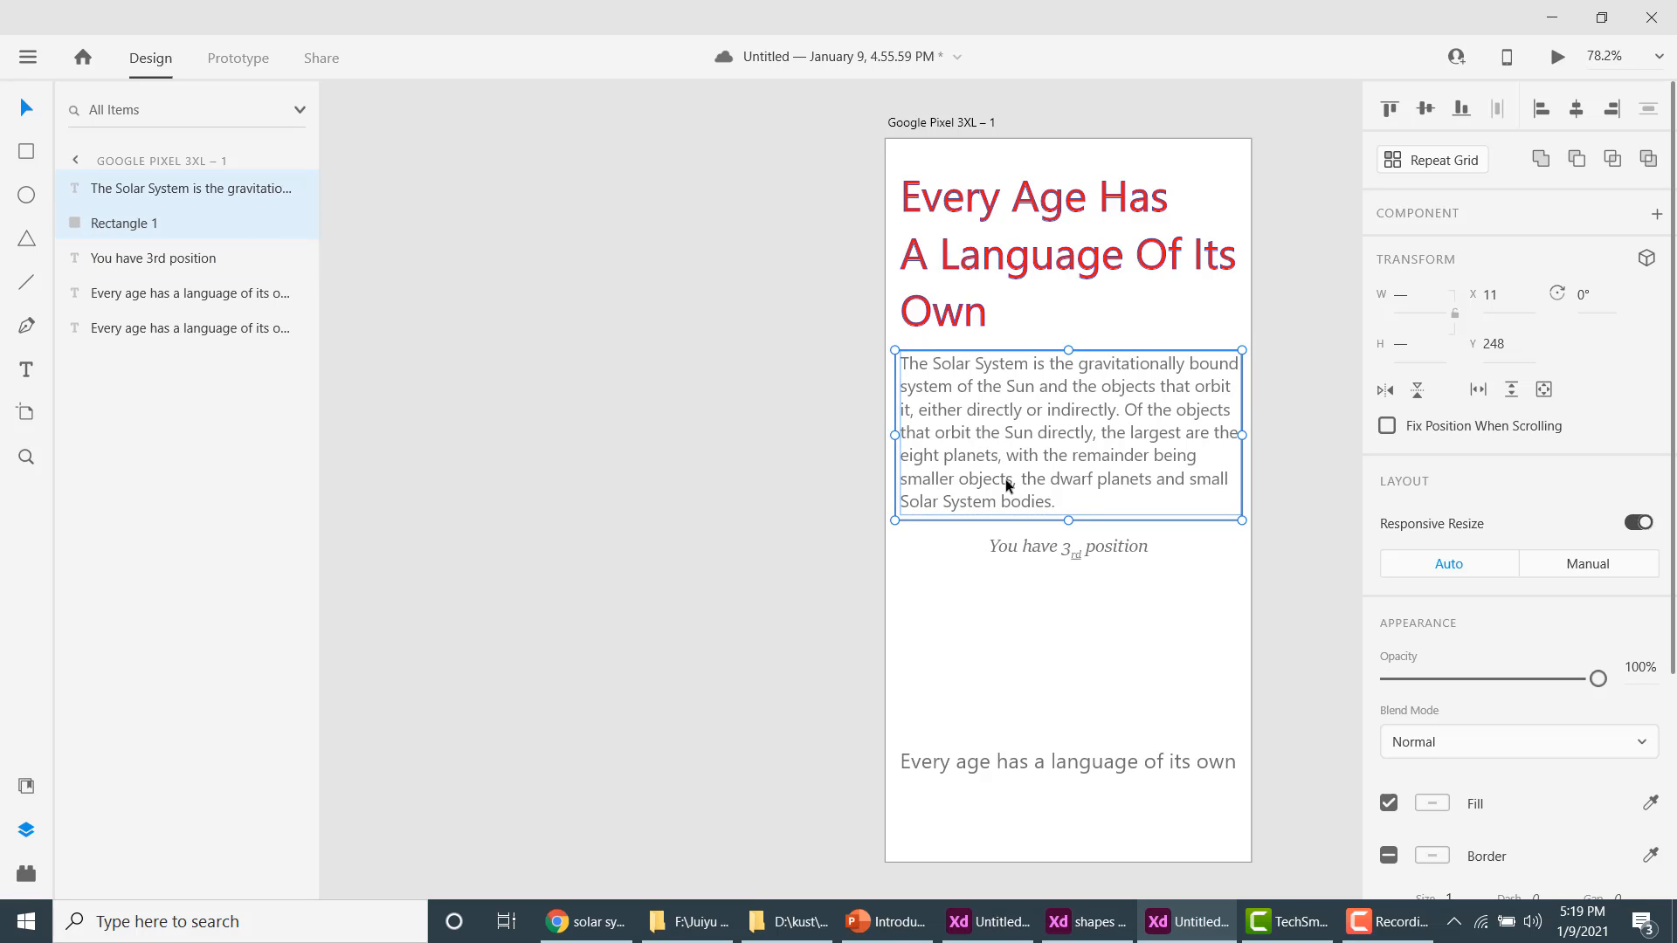
pyautogui.hotkey('ctrl', 'g')
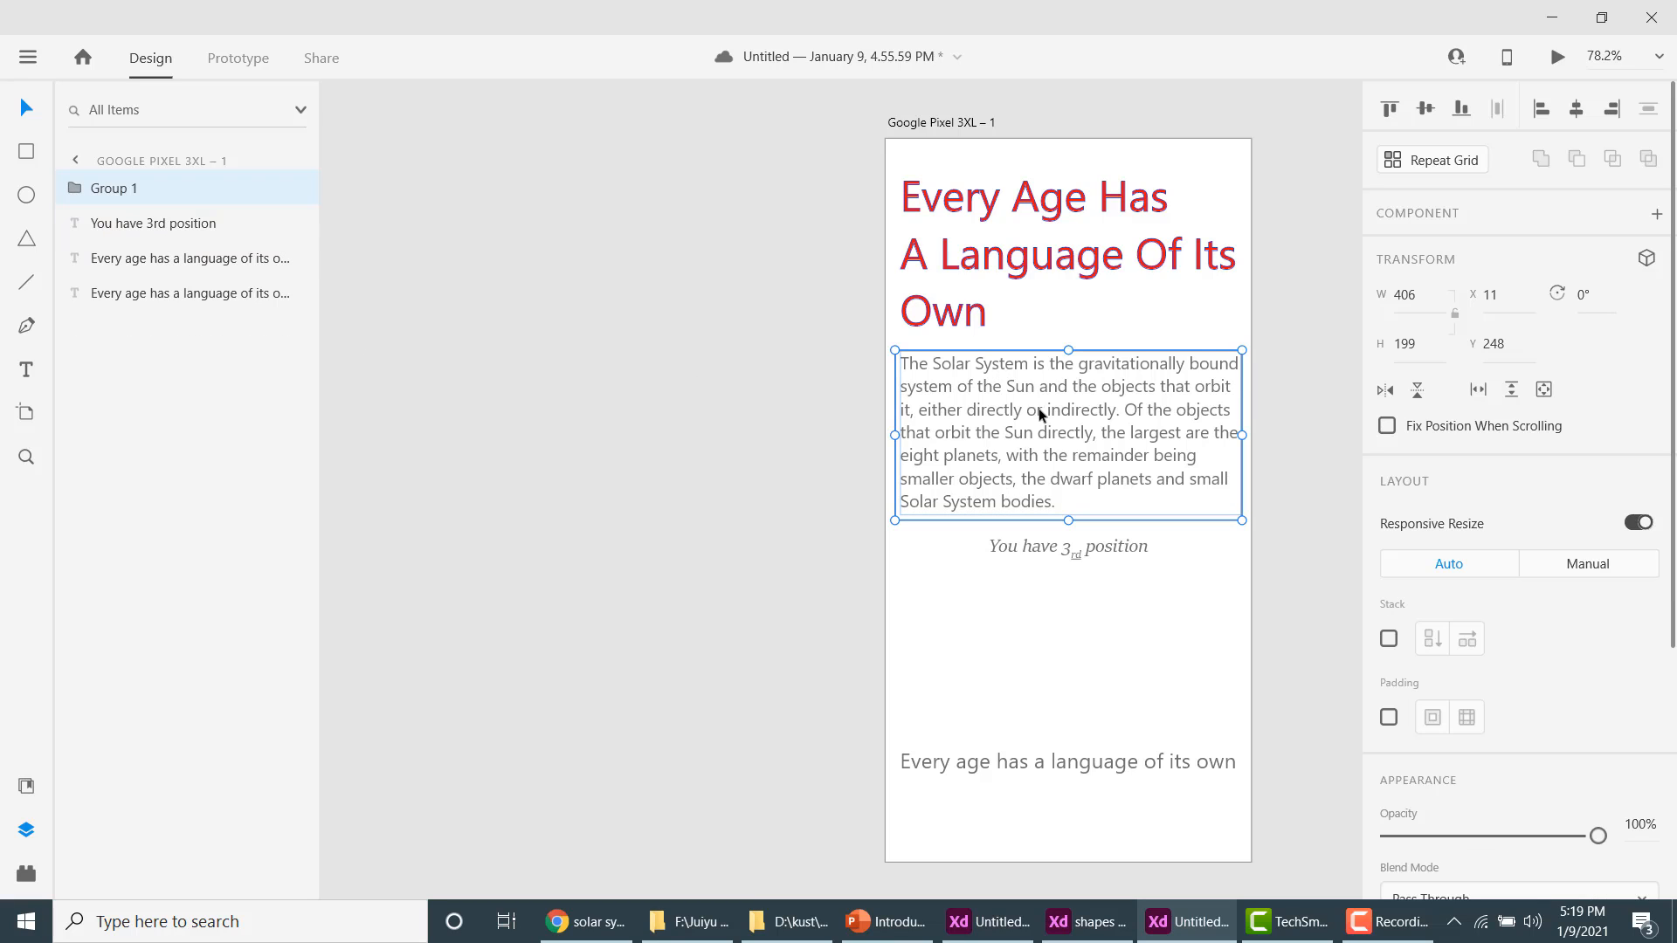
pyautogui.click(75, 188)
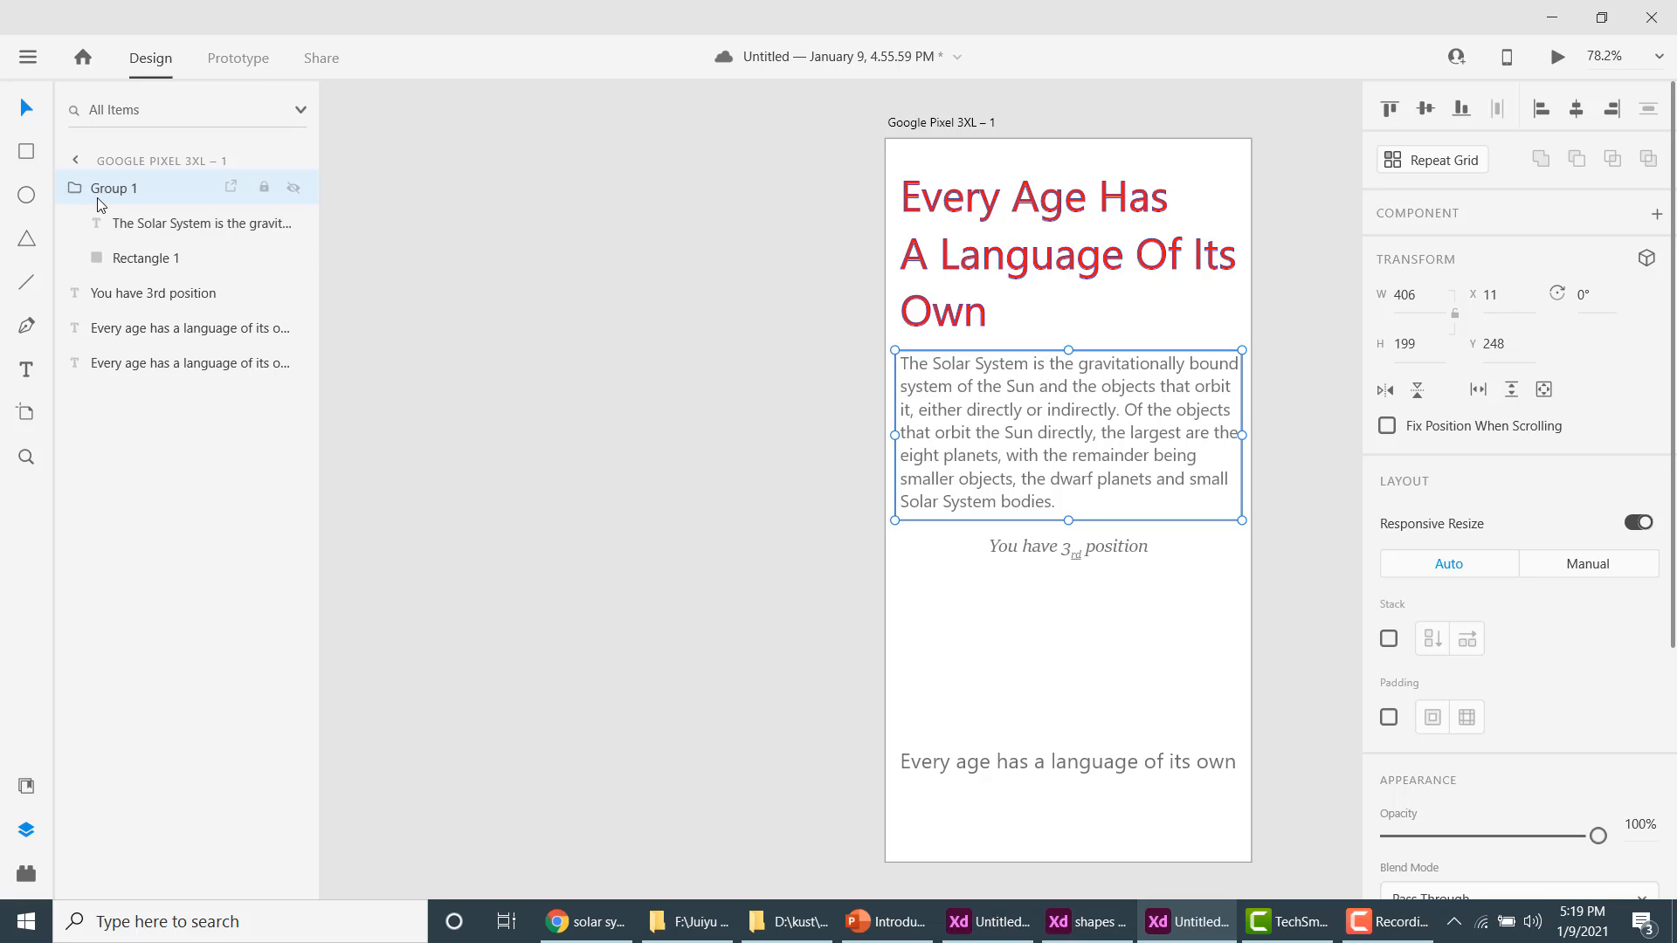
pyautogui.doubleClick(159, 226)
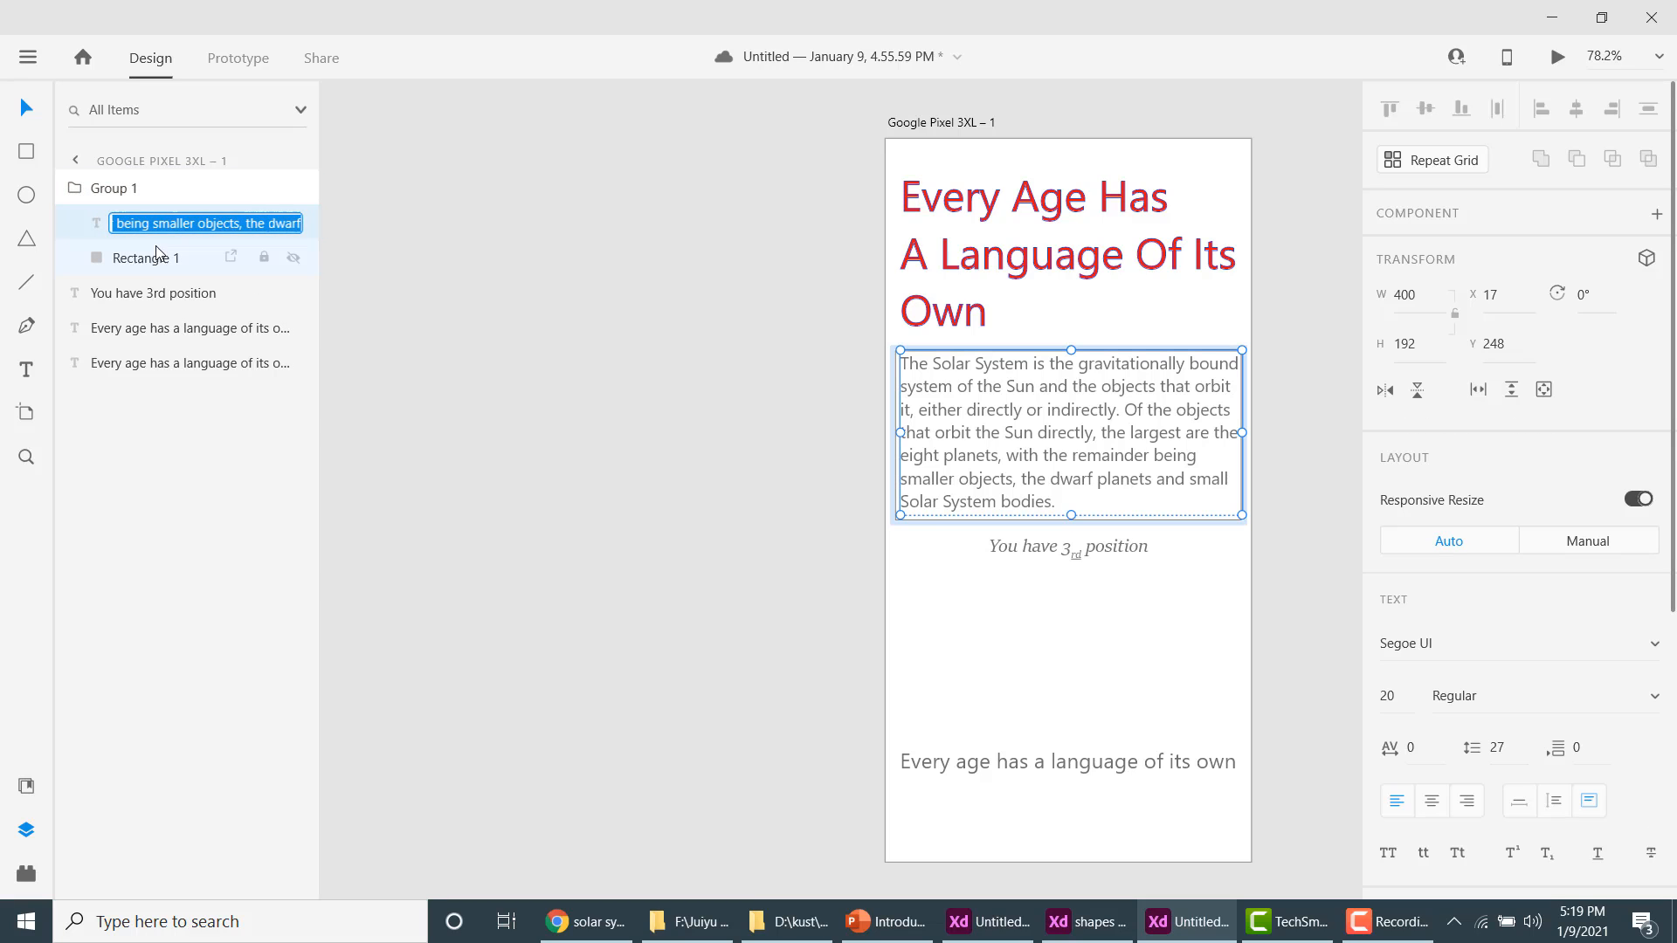
pyautogui.click(143, 262)
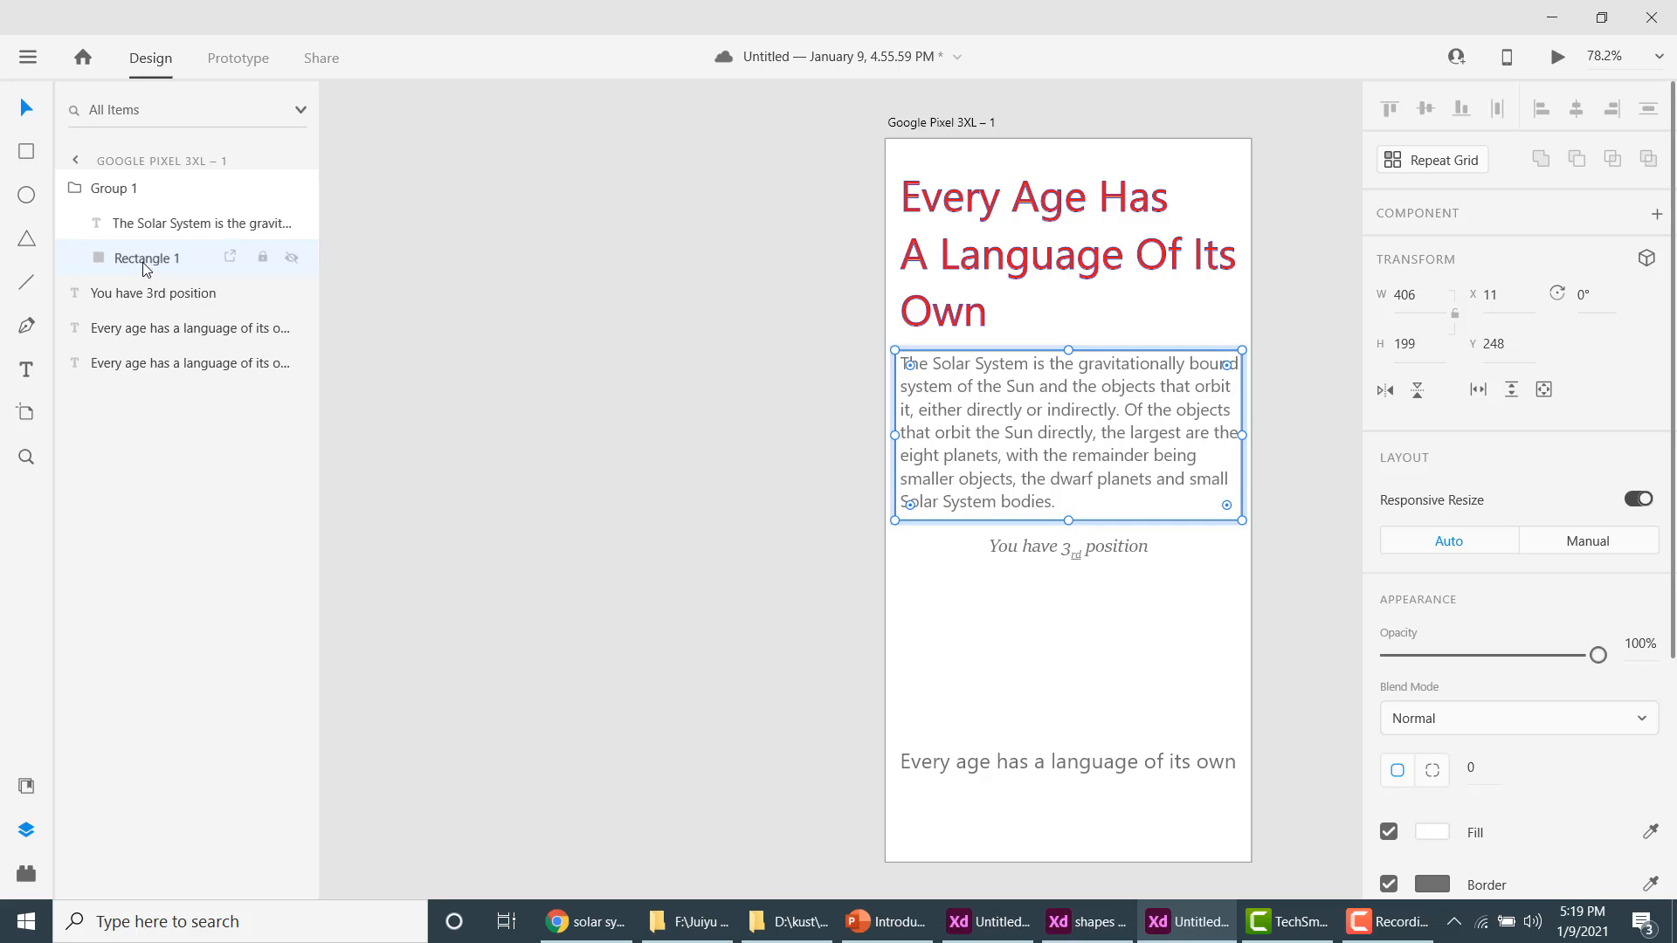
pyautogui.click(951, 657)
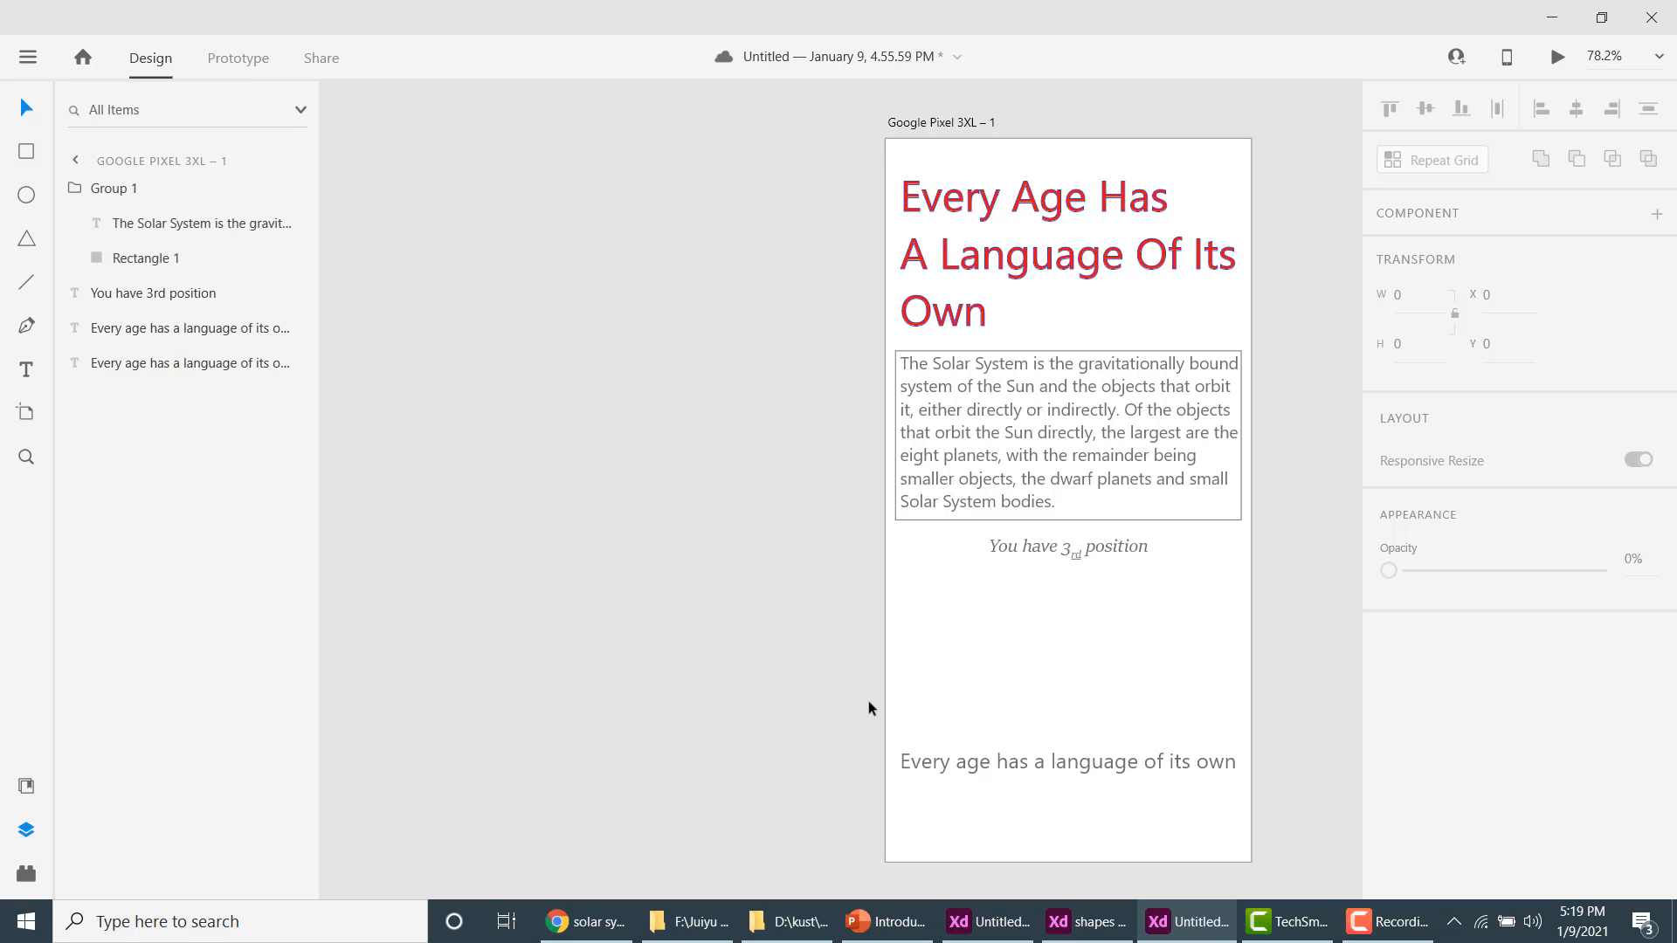
pyautogui.click(1397, 924)
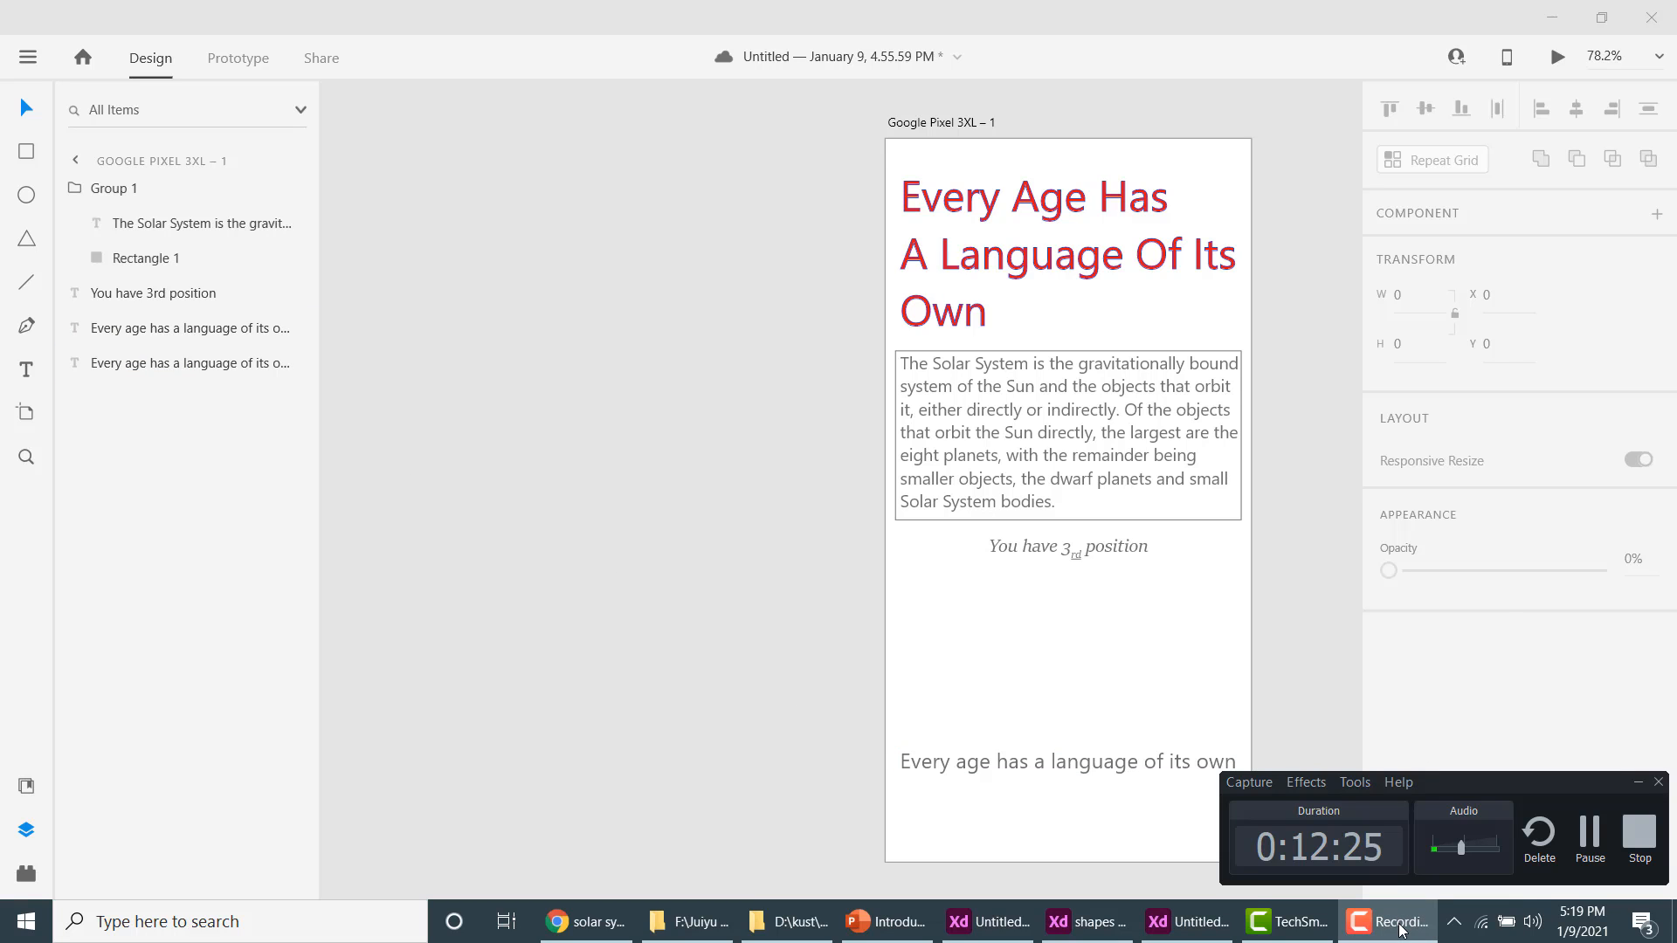